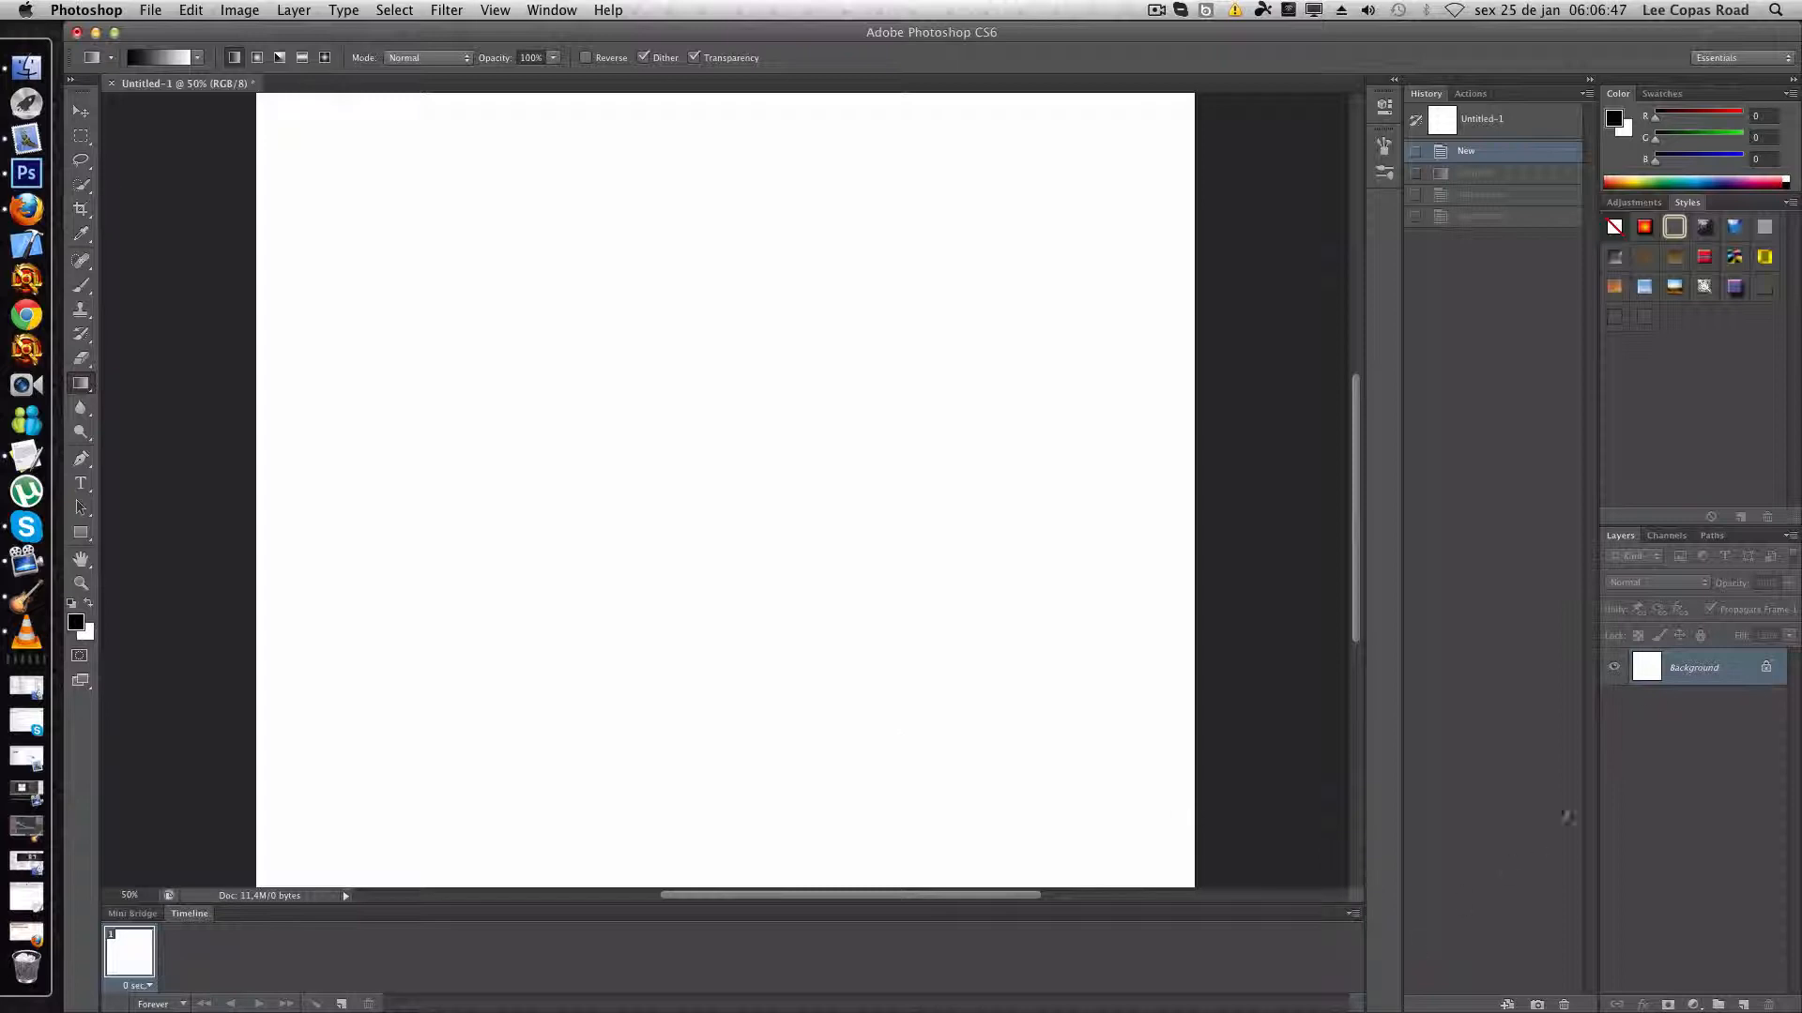
# - Convert the locked Background into a regular layer and set the canvas zoom to 30%
pyautogui.doubleClick(1695, 668)
pyautogui.click(1042, 456)
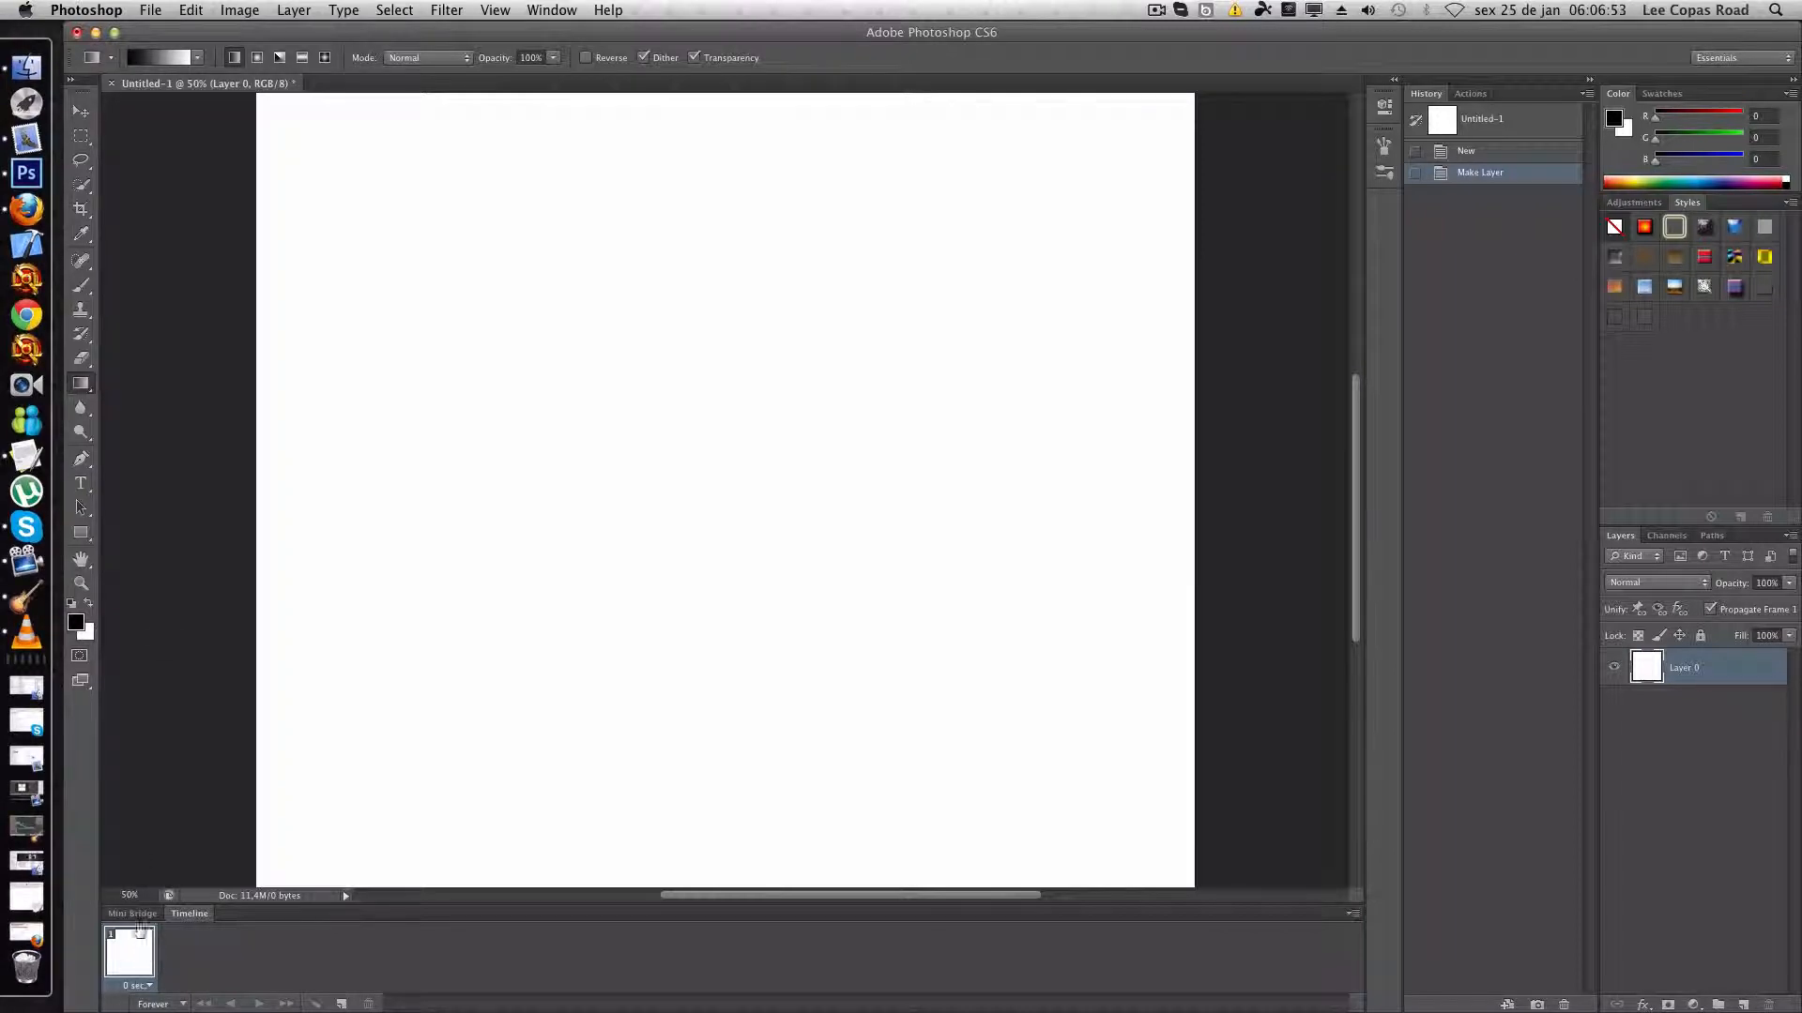
pyautogui.click(128, 894)
pyautogui.write('30')
pyautogui.press('Return')
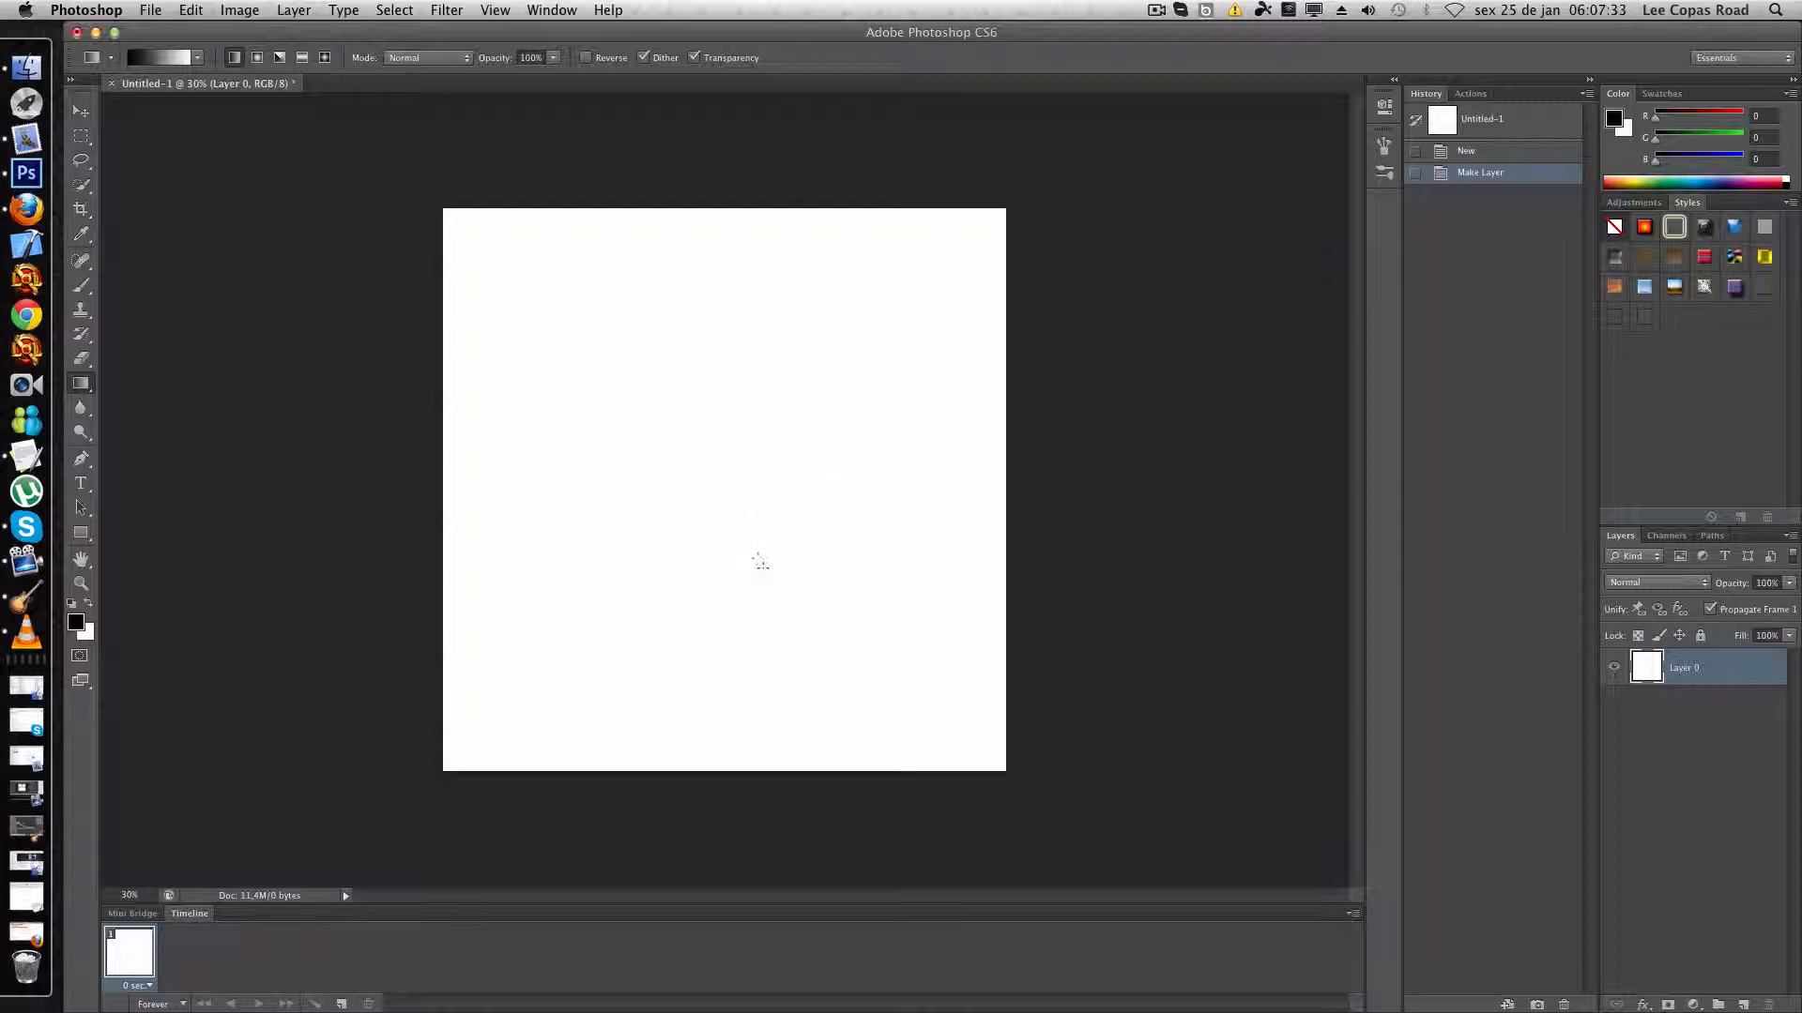
# - Fill Layer 0 with a diagonal black-to-white gradient starting at the upper-left corner and apply the preset style fading from blue to white
pyautogui.moveTo(909, 688); pyautogui.dragTo(402, 52)
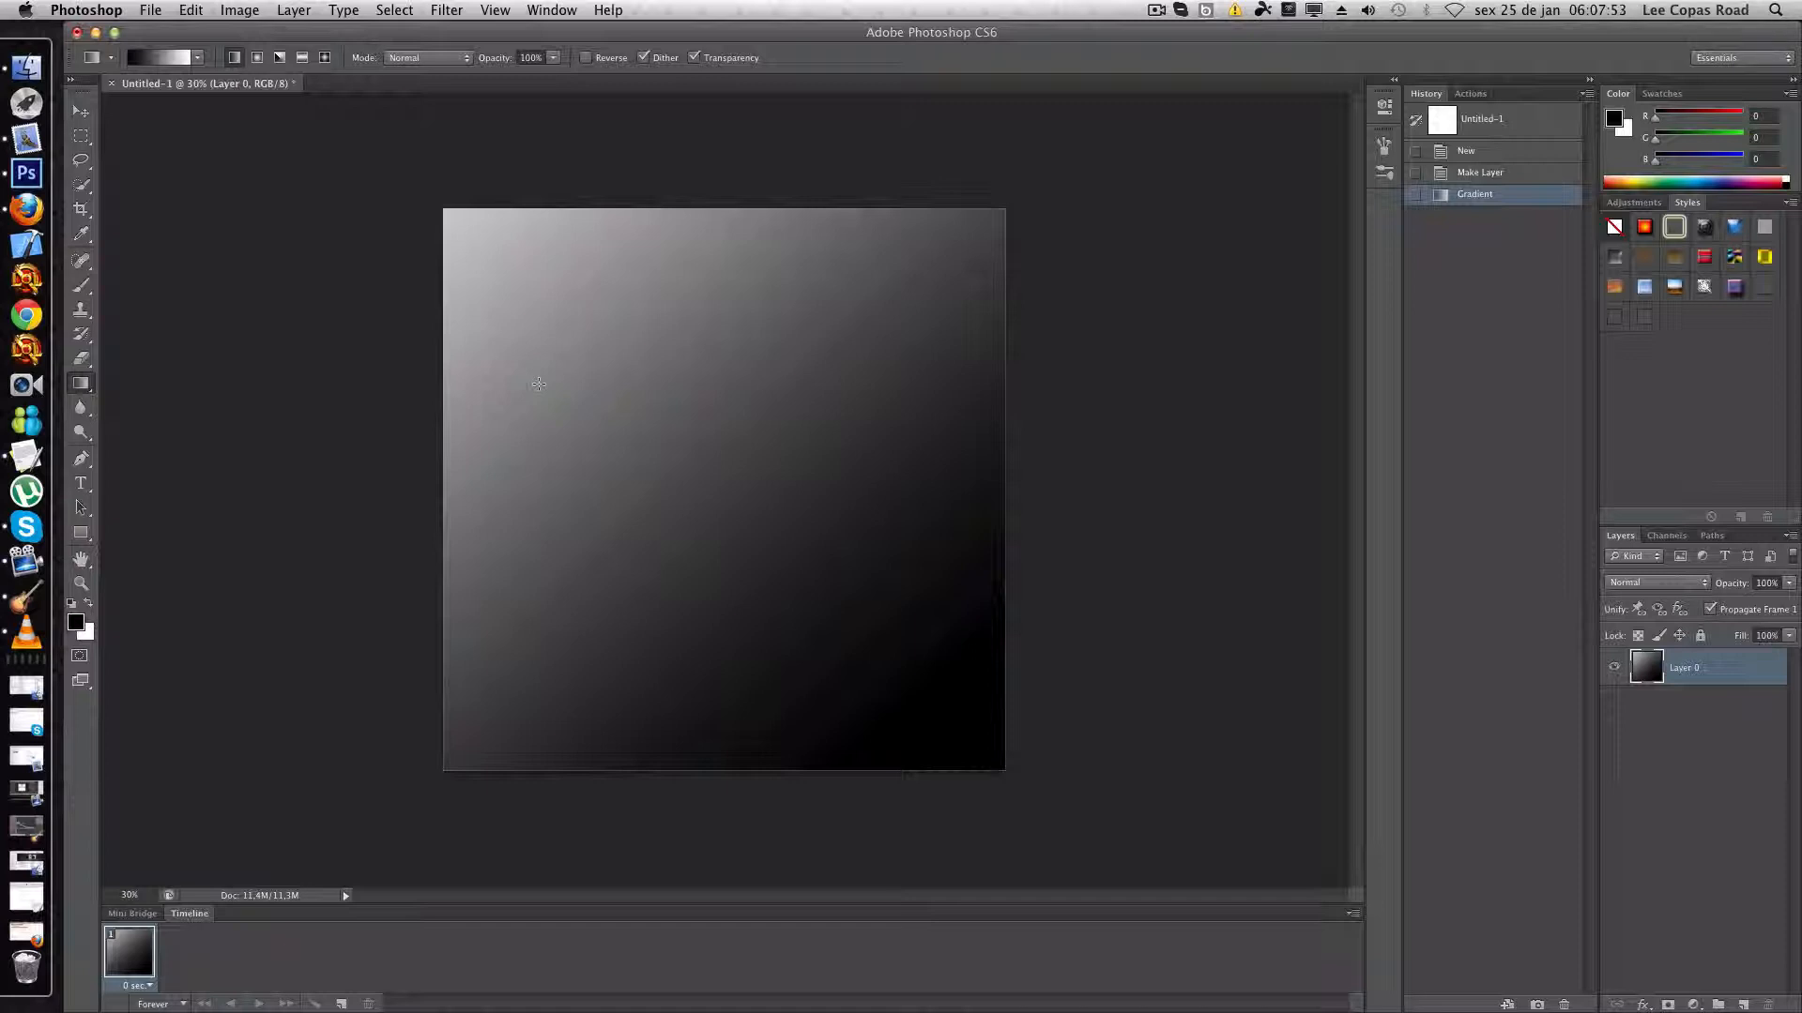
pyautogui.moveTo(487, 220); pyautogui.dragTo(986, 656)
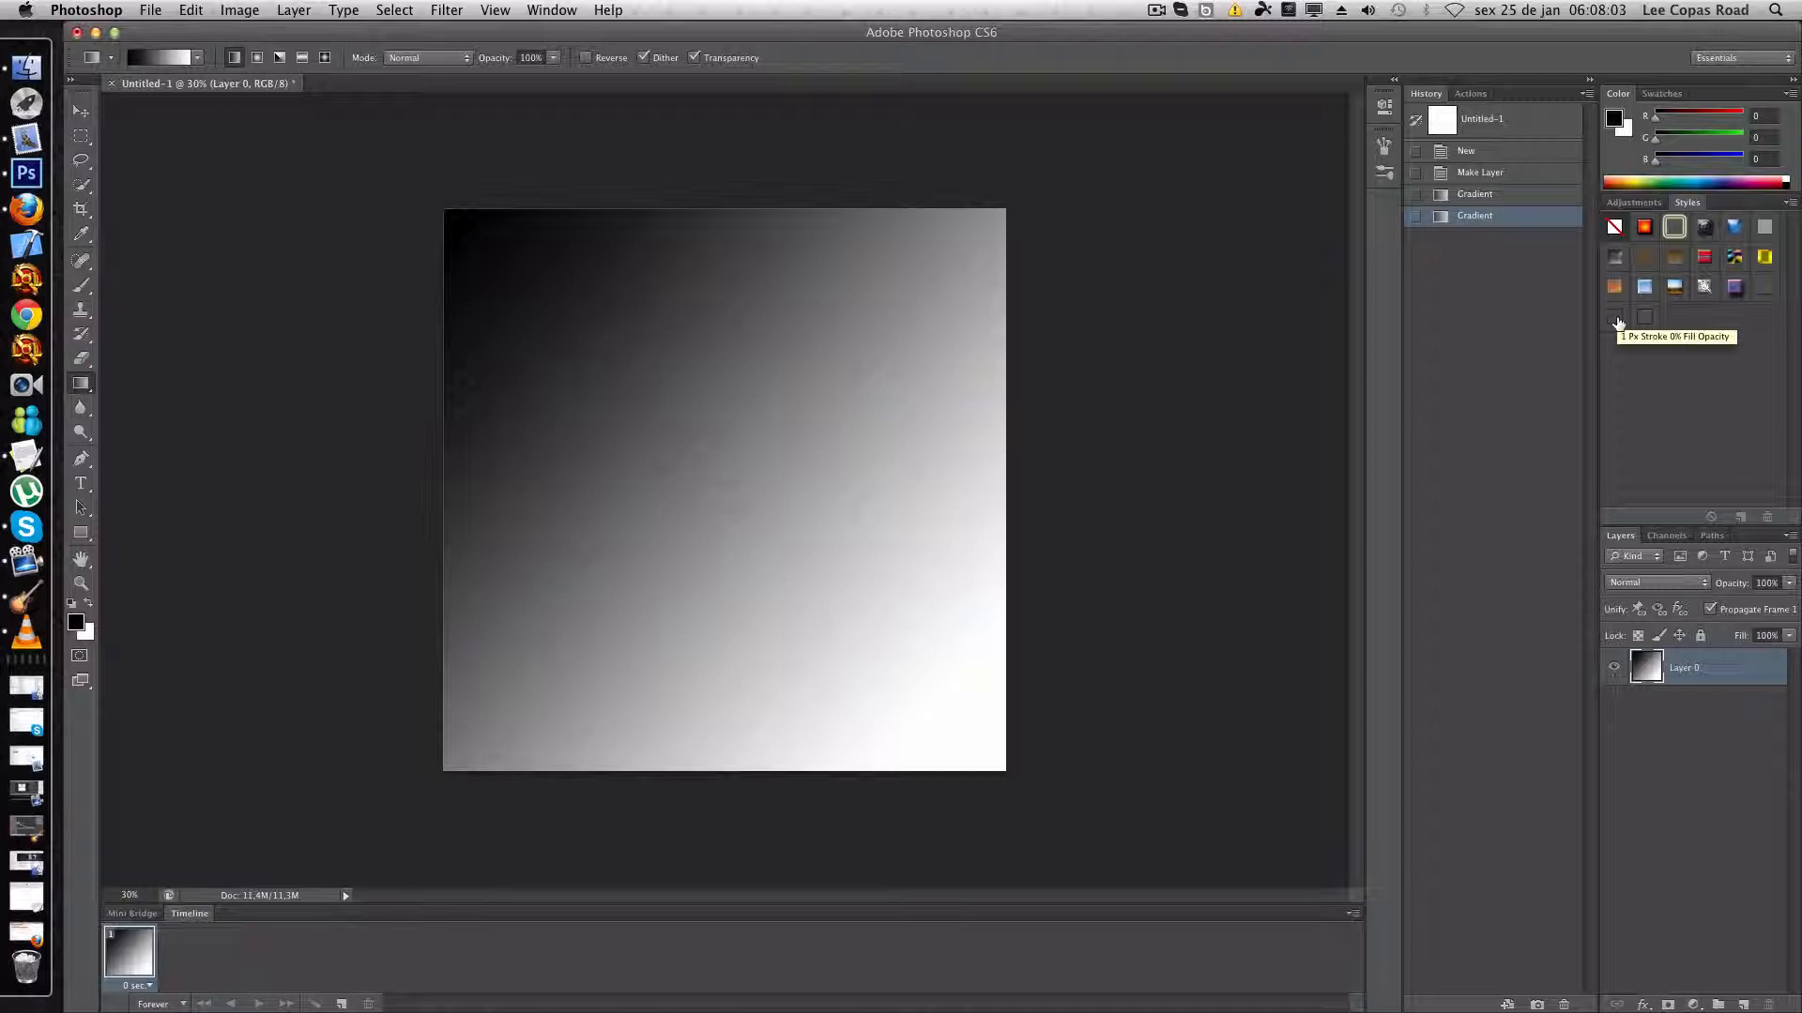
pyautogui.click(1647, 293)
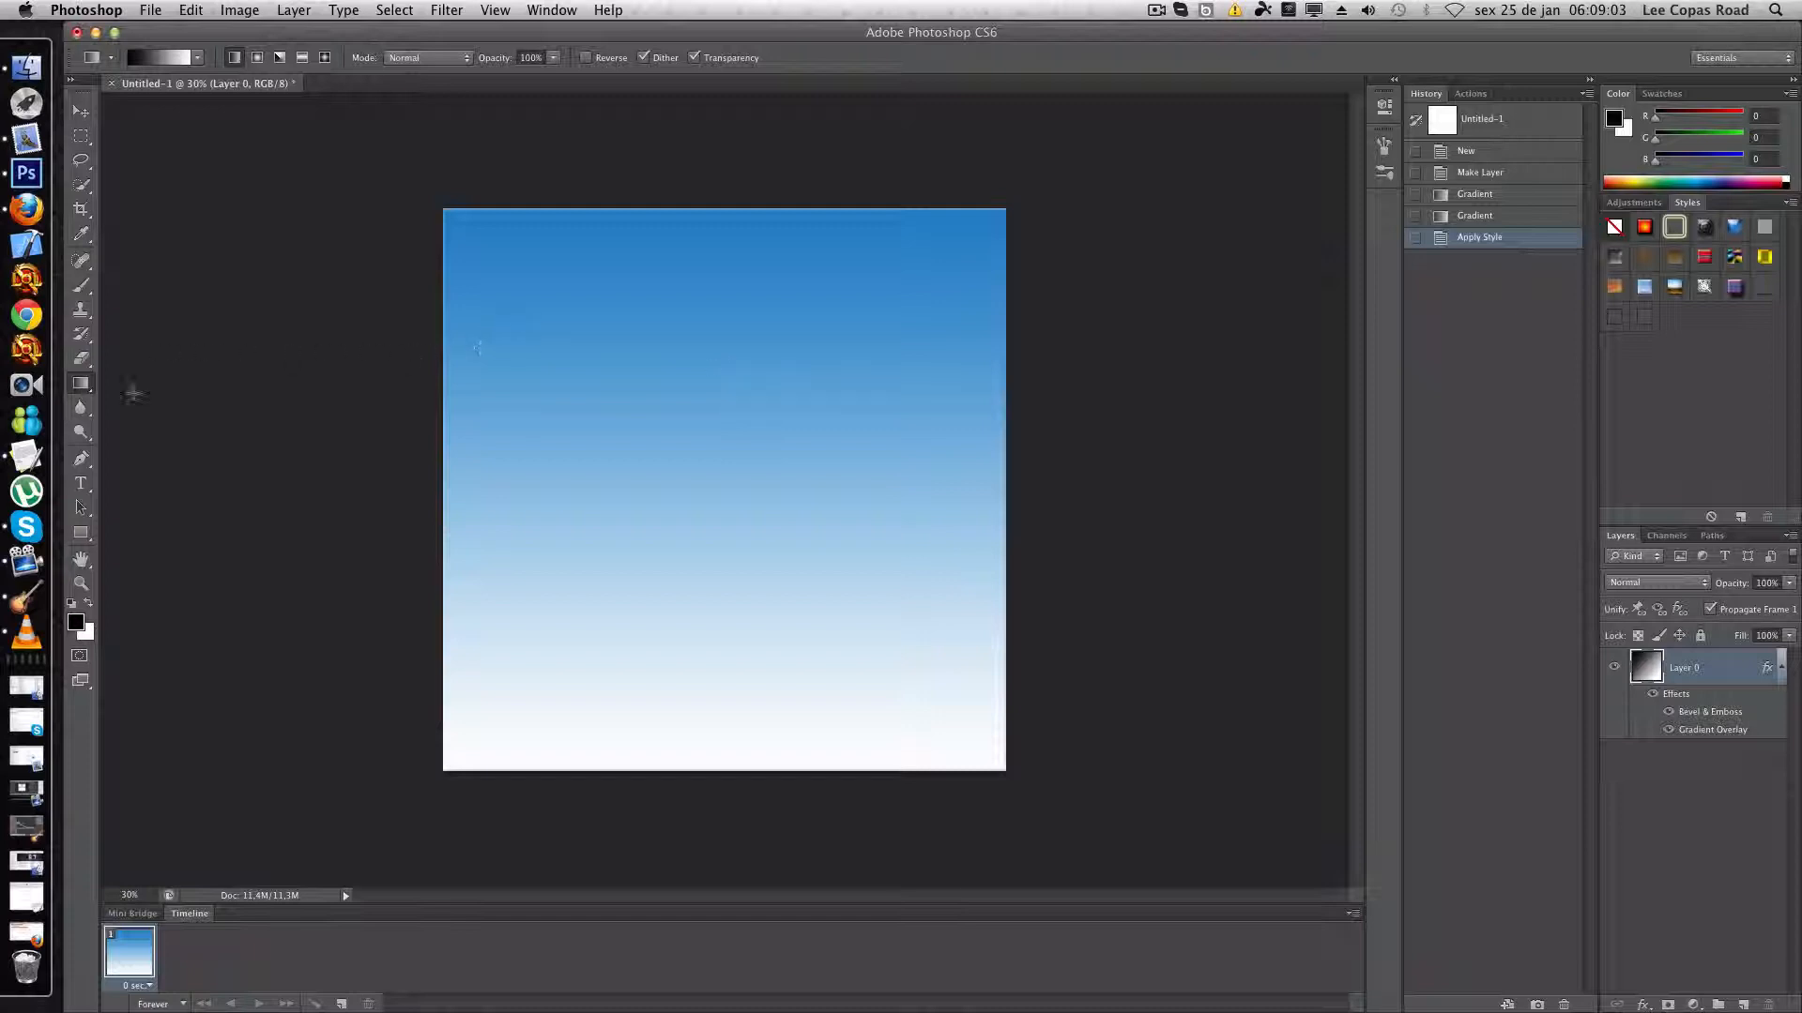
# - Start a horizontal text line in the upper-left part of the canvas with the font size set to 150 pt
pyautogui.click(81, 483)
pyautogui.click(82, 484)
pyautogui.click(112, 485)
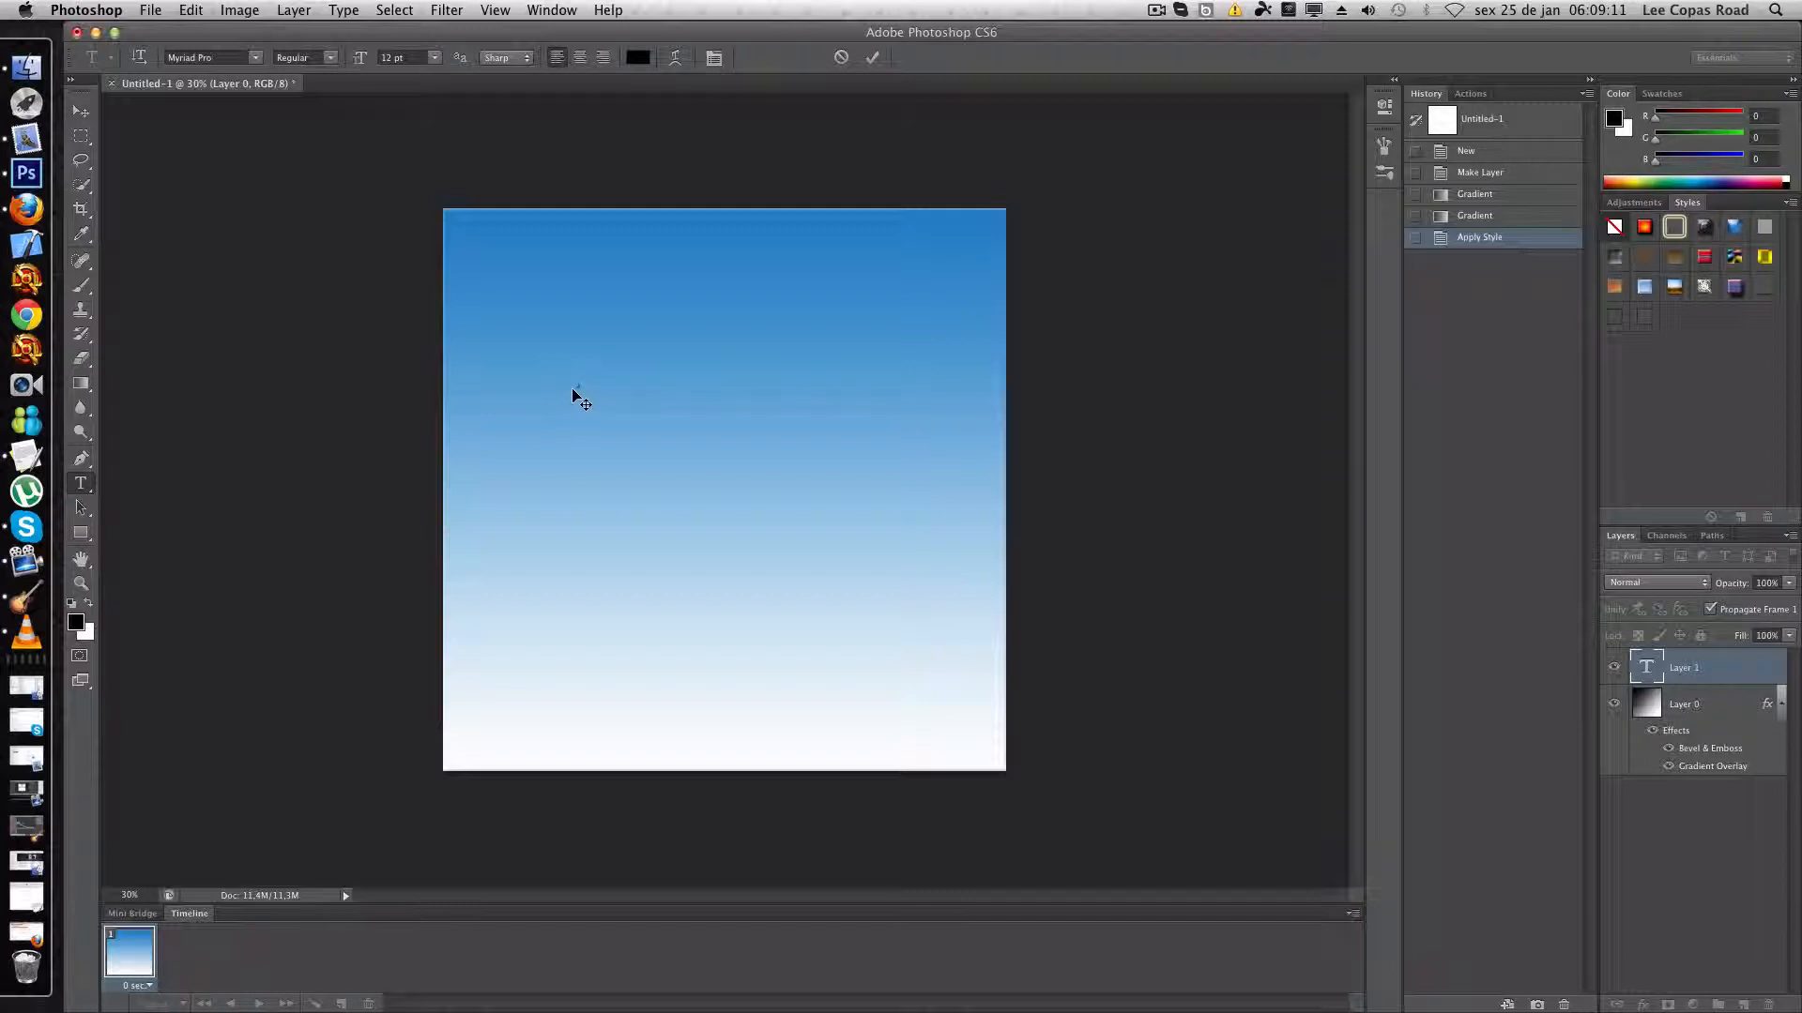
pyautogui.click(435, 57)
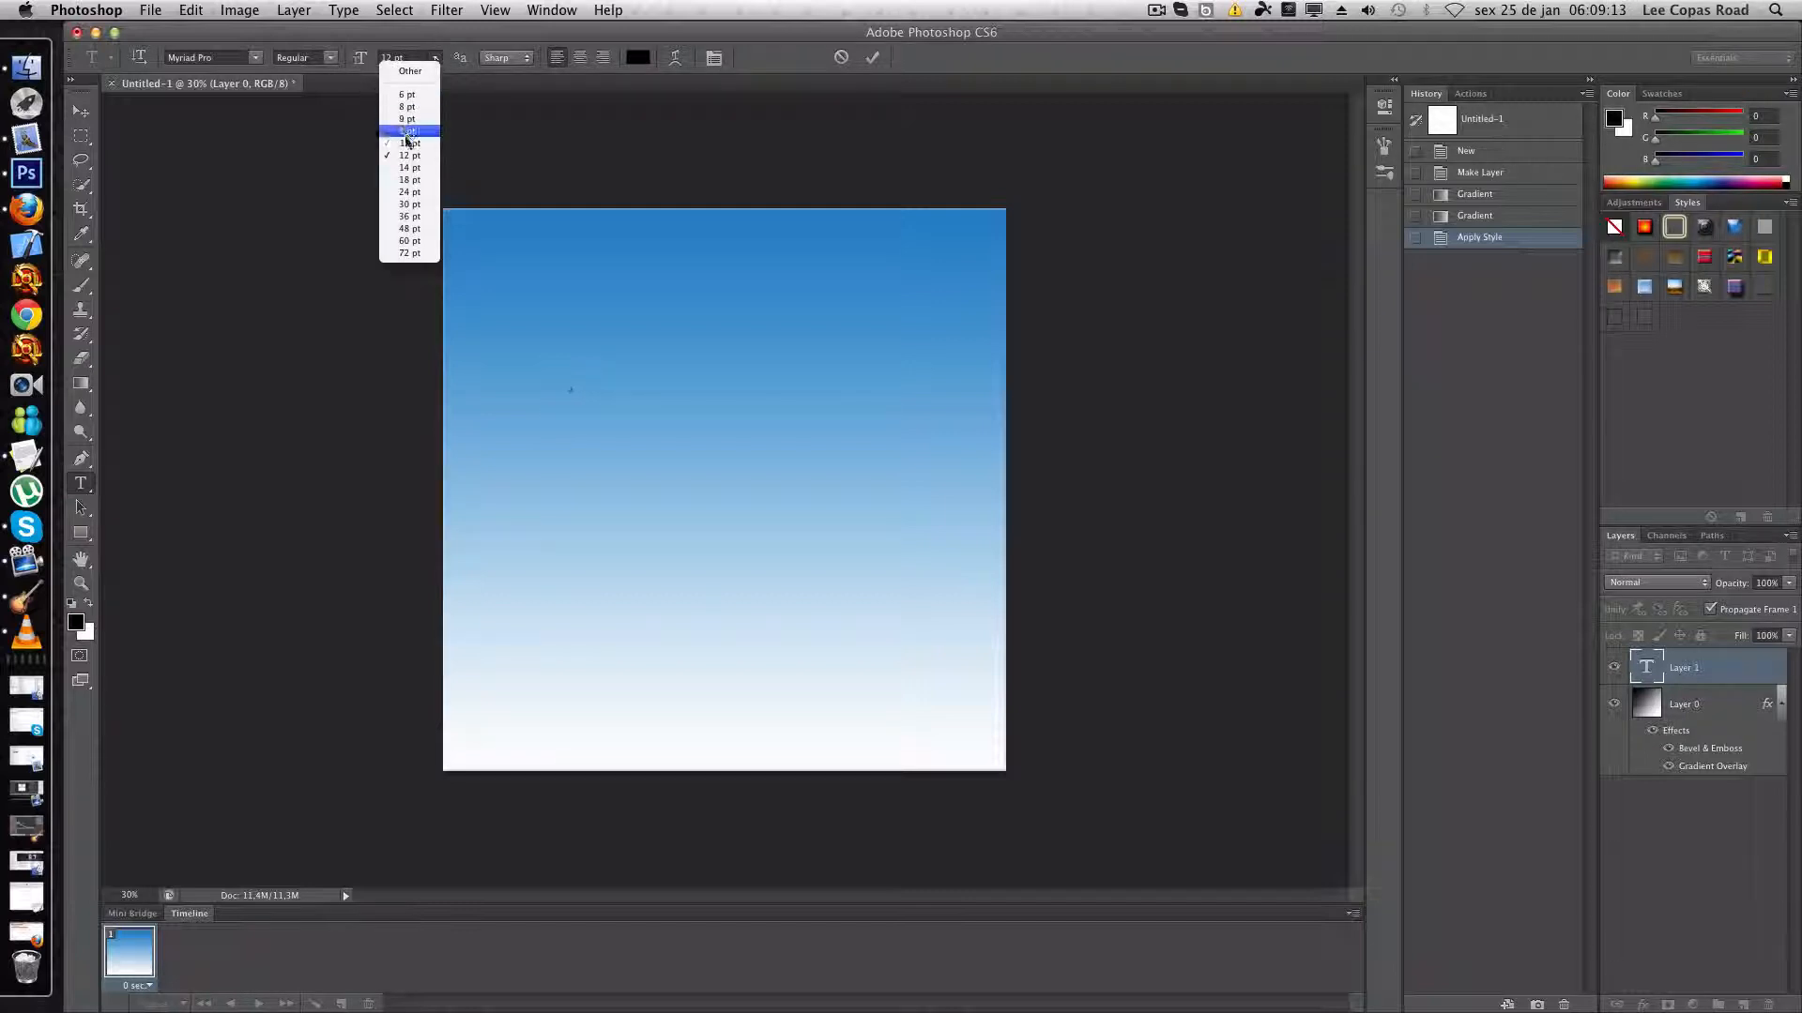
pyautogui.click(401, 219)
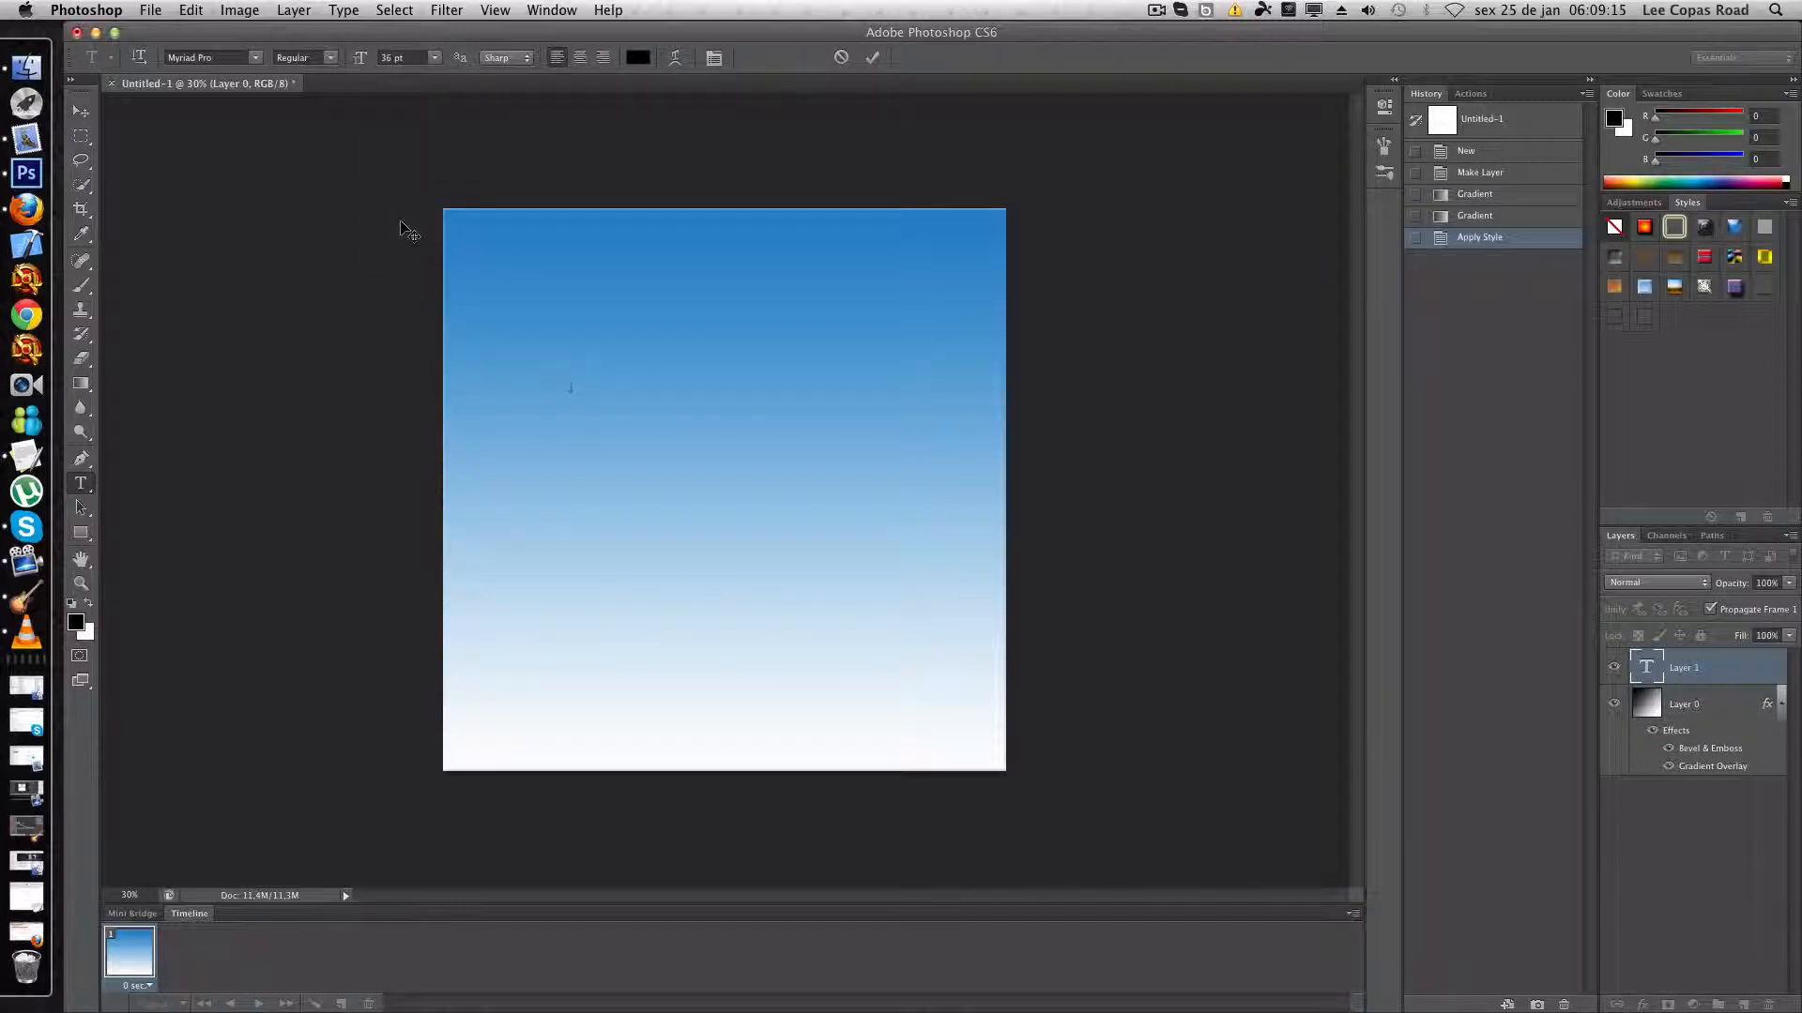
pyautogui.click(435, 57)
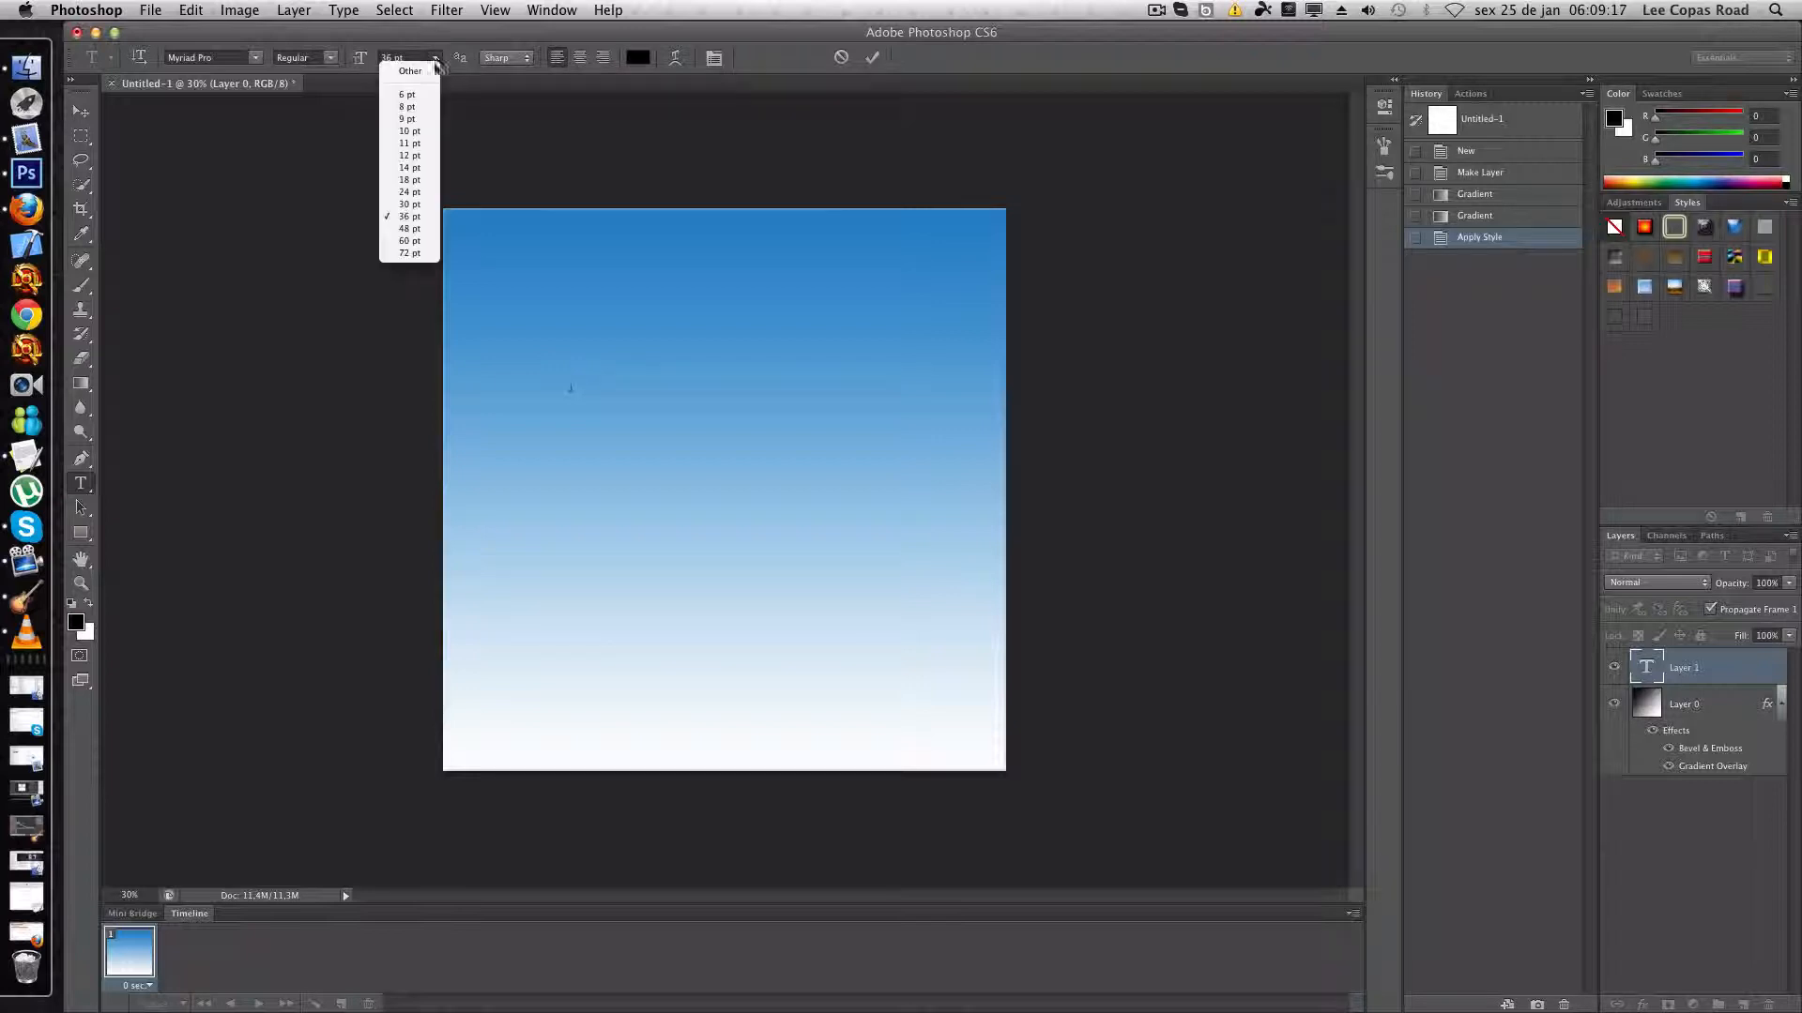
pyautogui.click(410, 253)
pyautogui.click(394, 57)
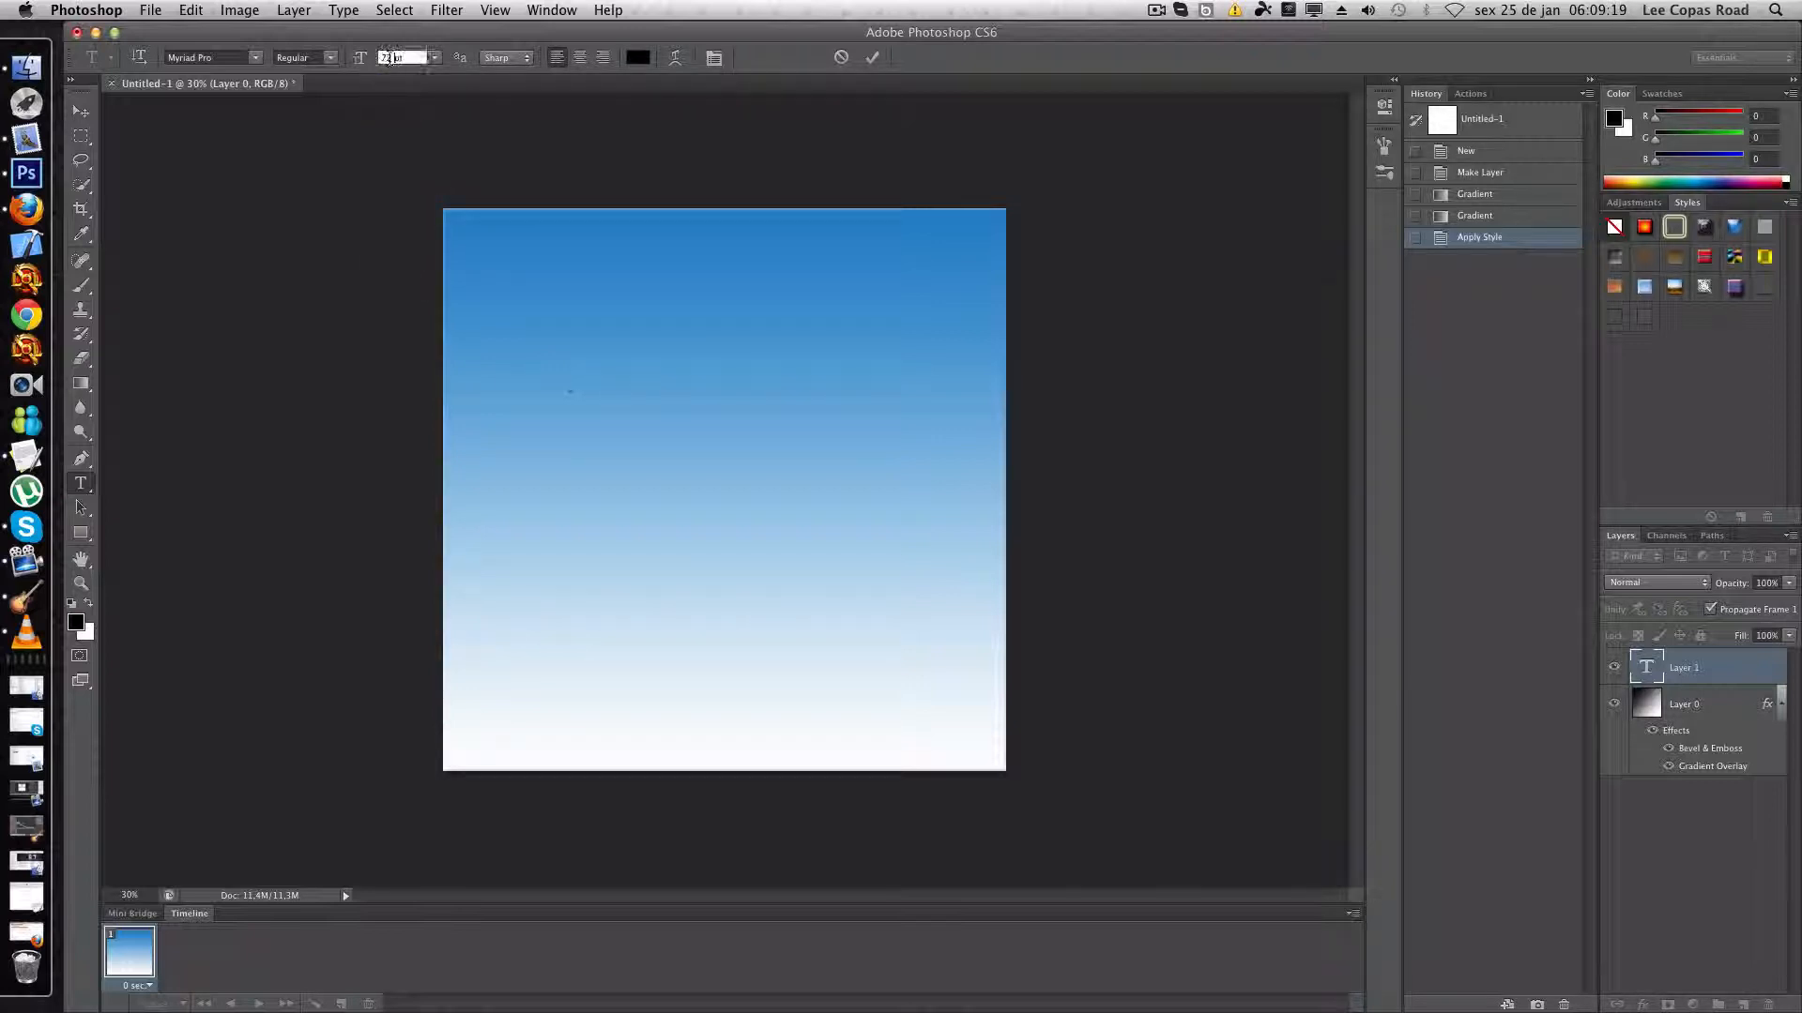
pyautogui.write('150')
pyautogui.press('Return')
pyautogui.write('lololo')
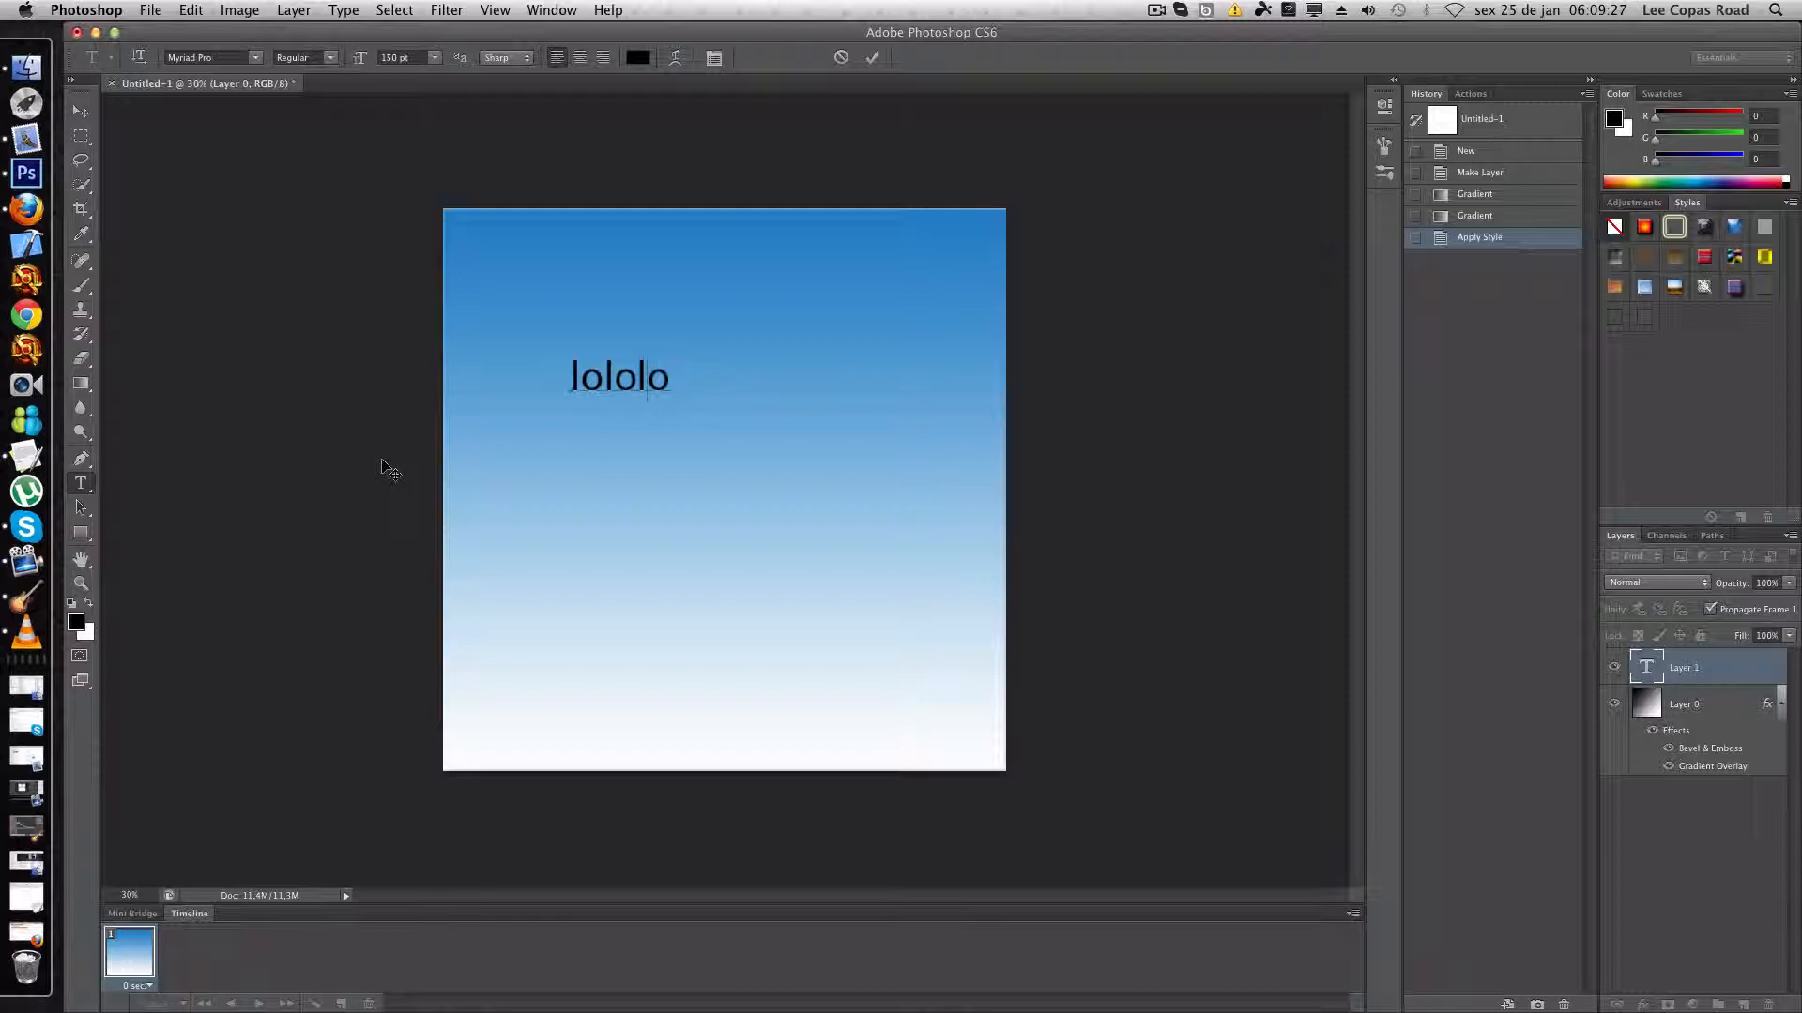
pyautogui.press('BackSpace')
pyautogui.press('BackSpace')
pyautogui.press('BackSpace')
pyautogui.press('BackSpace')
pyautogui.press('BackSpace')
pyautogui.press('BackSpace')
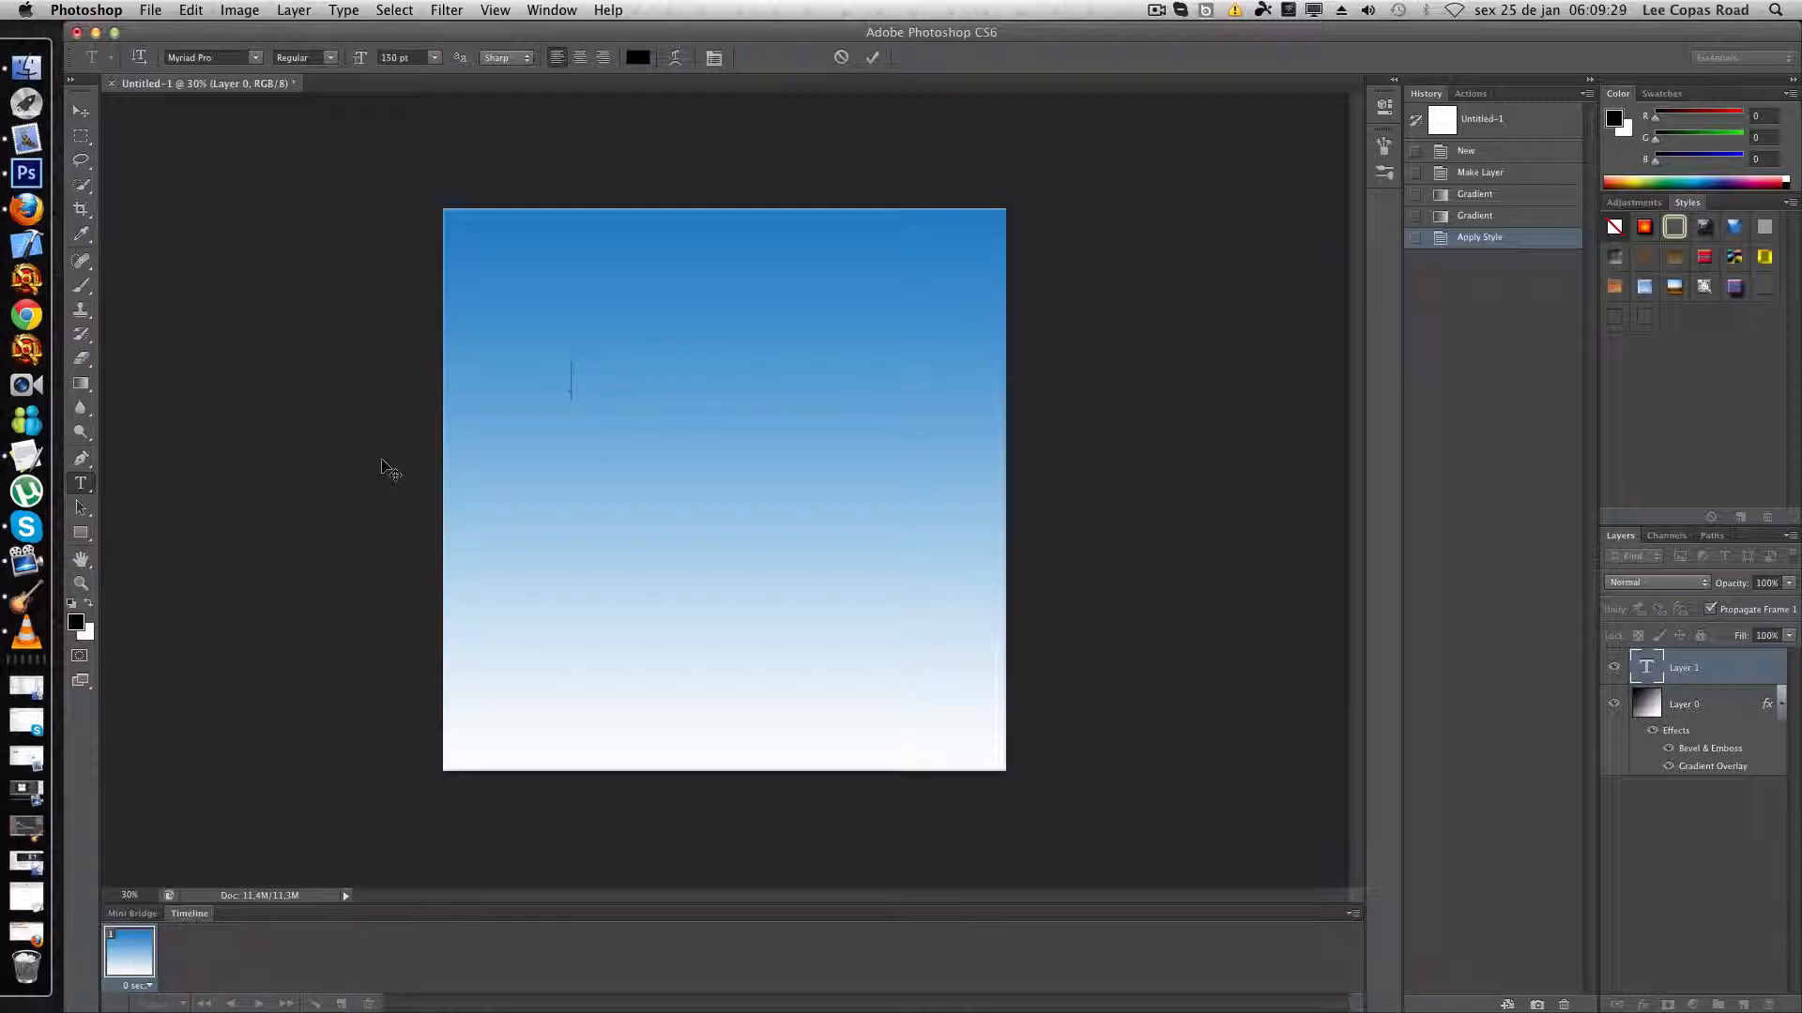
# - Enter "Assas" as the text and commit the type layer
pyautogui.write('Assasin')
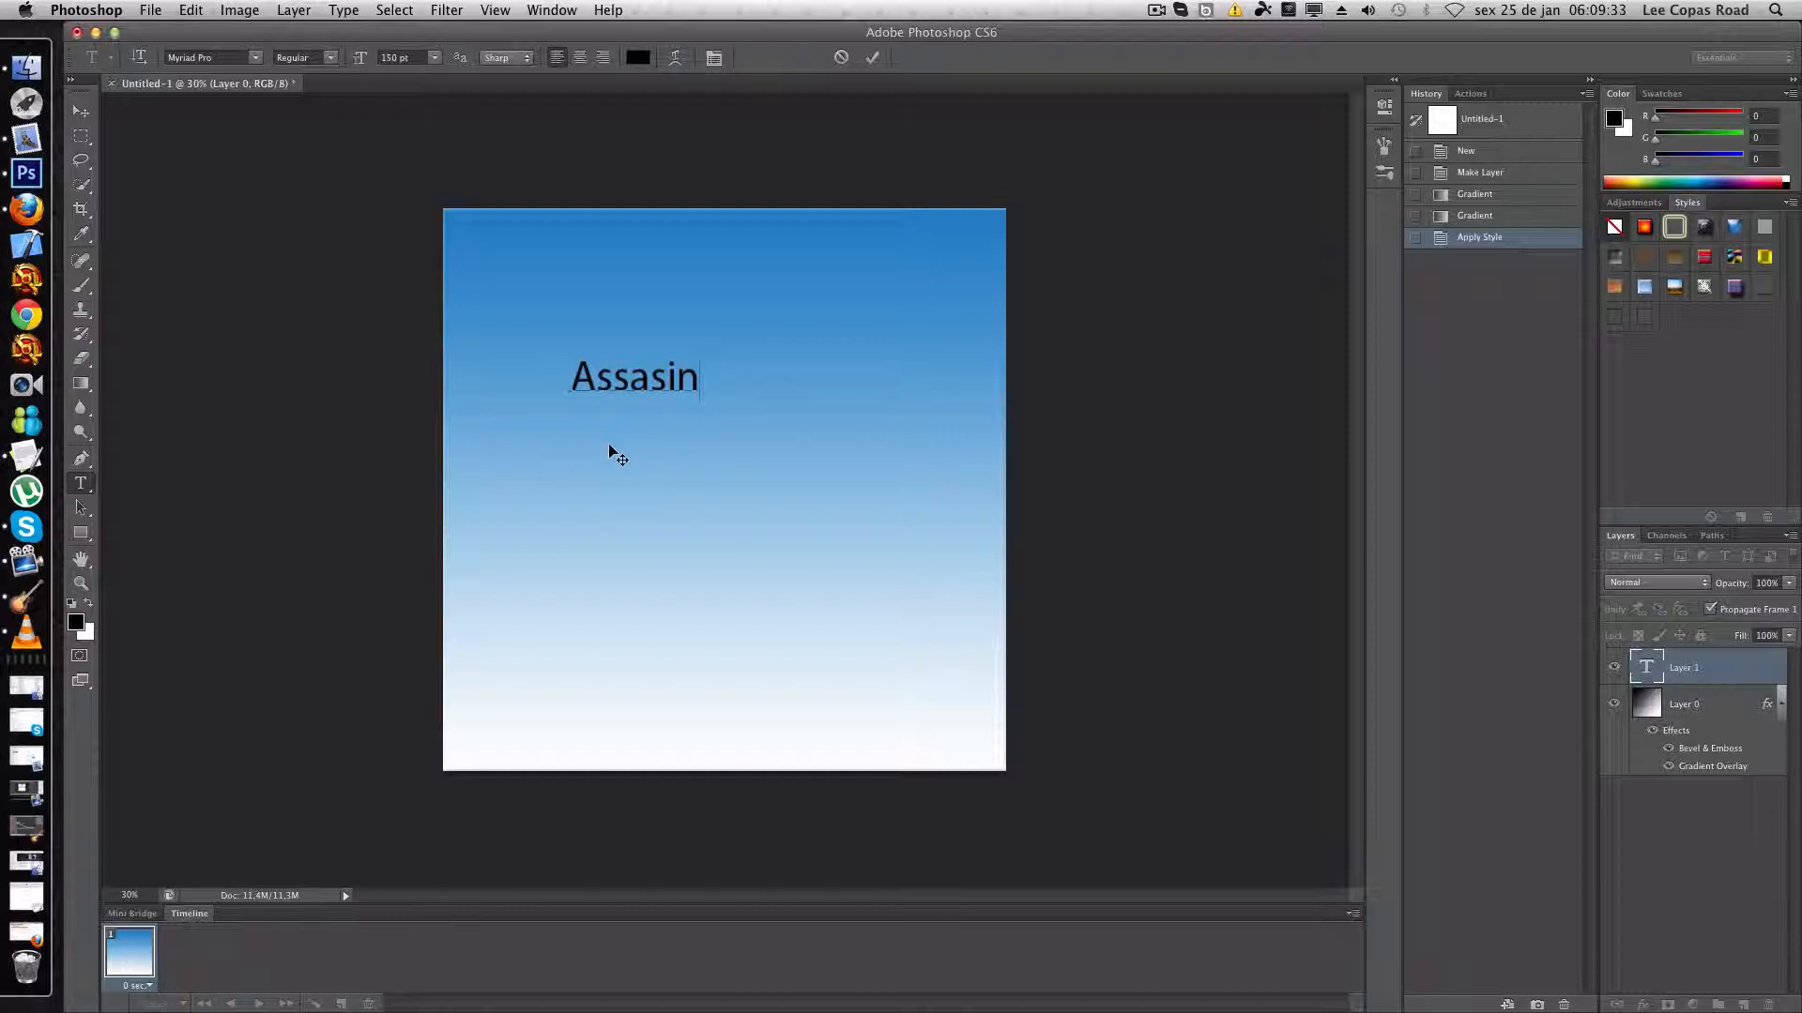
pyautogui.press('BackSpace')
pyautogui.press('BackSpace')
pyautogui.click(1643, 289)
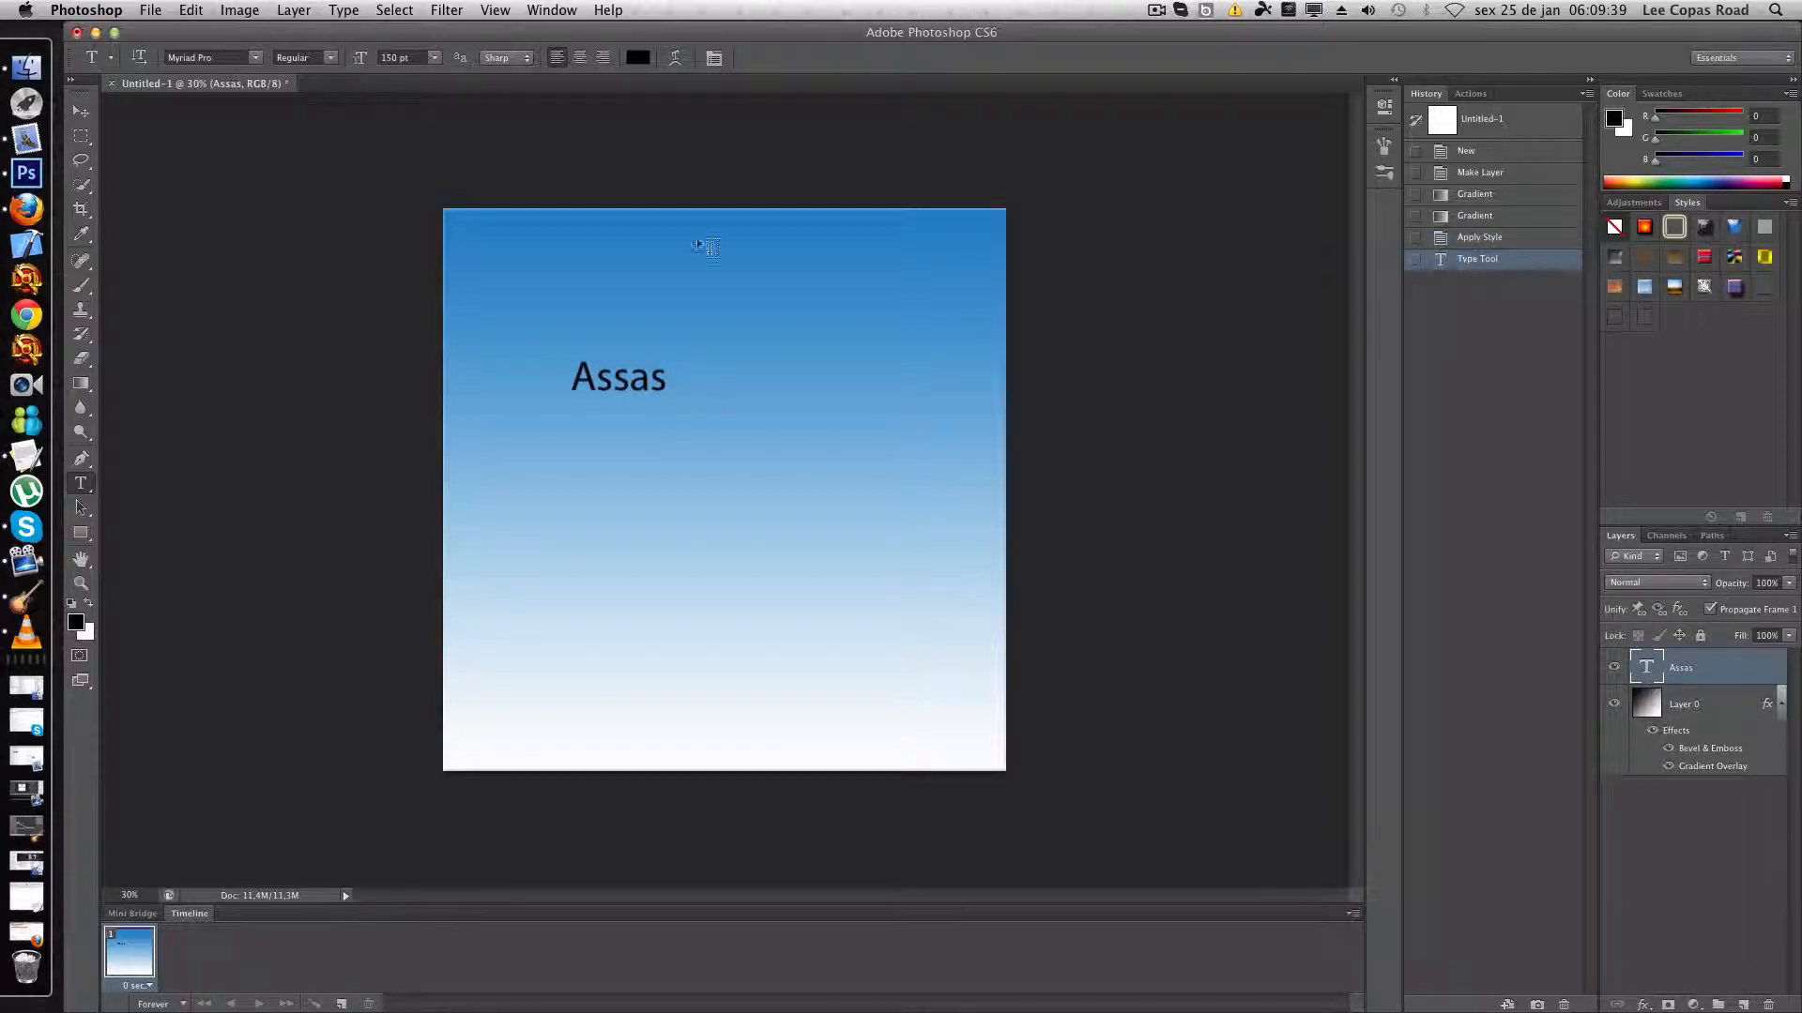
# - Set the text's font to Poplar Std and apply the blue-to-white preset style to the text layer
pyautogui.click(254, 57)
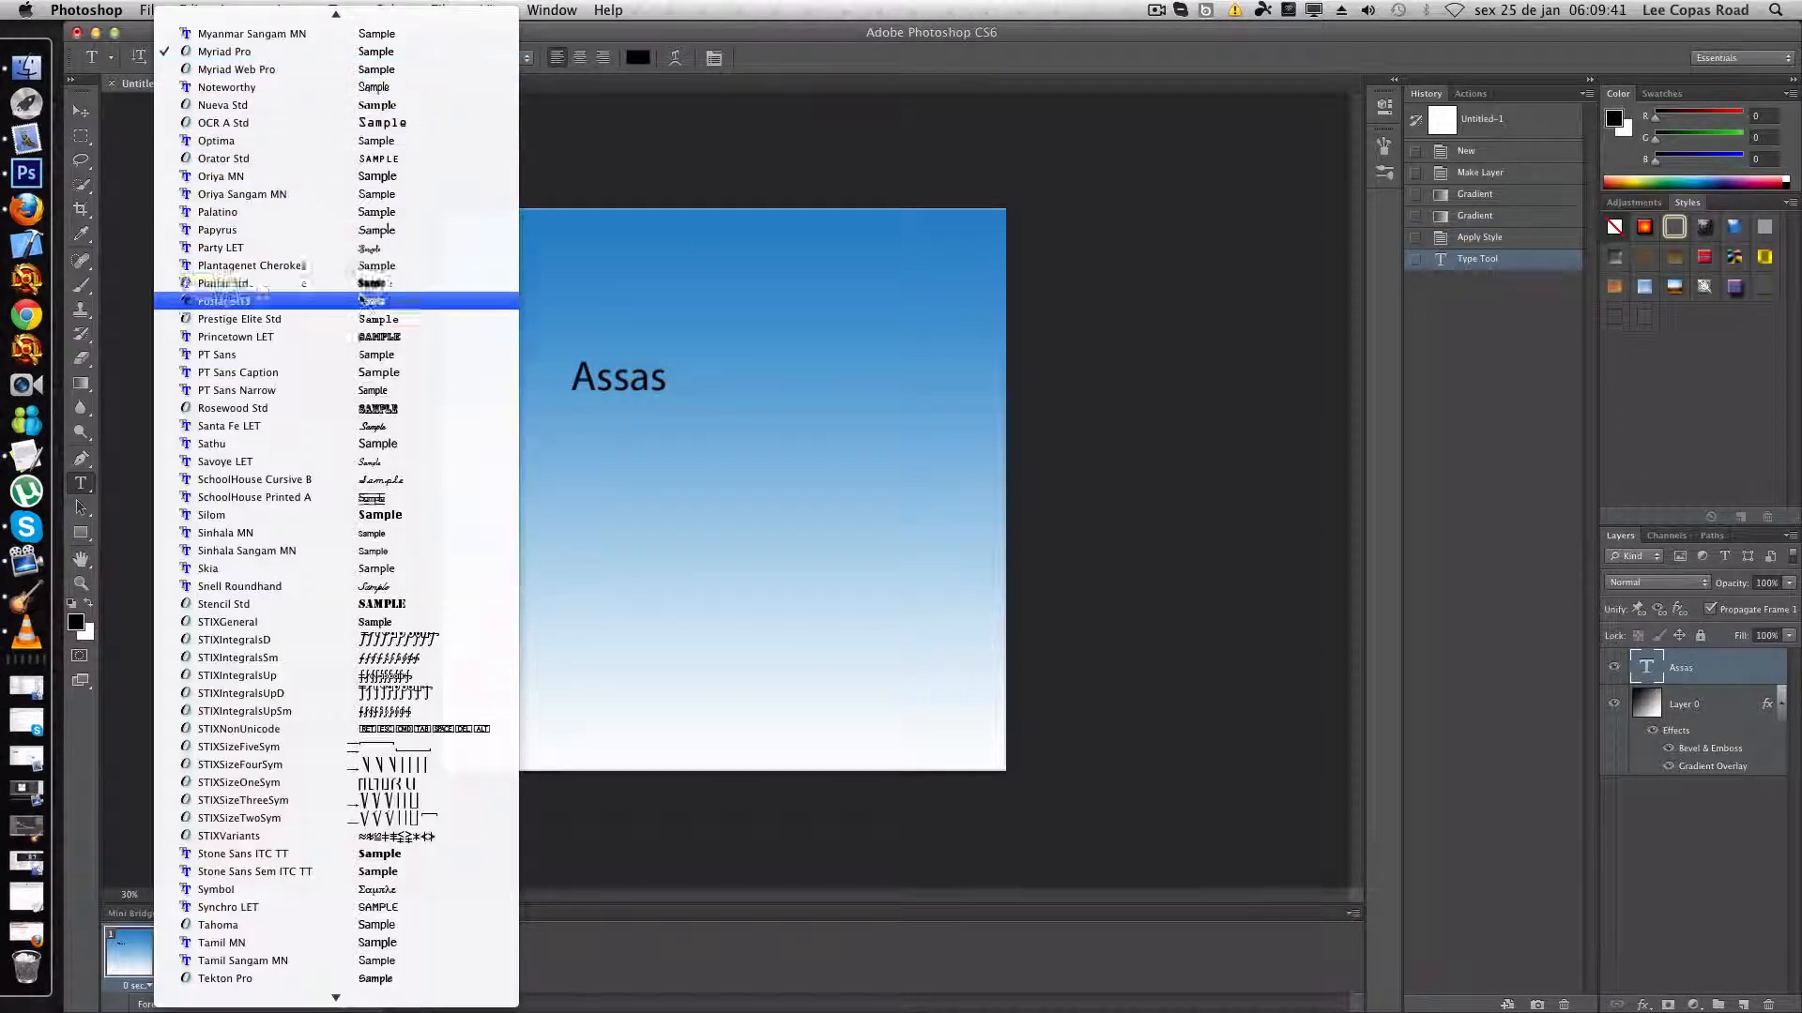
pyautogui.click(362, 283)
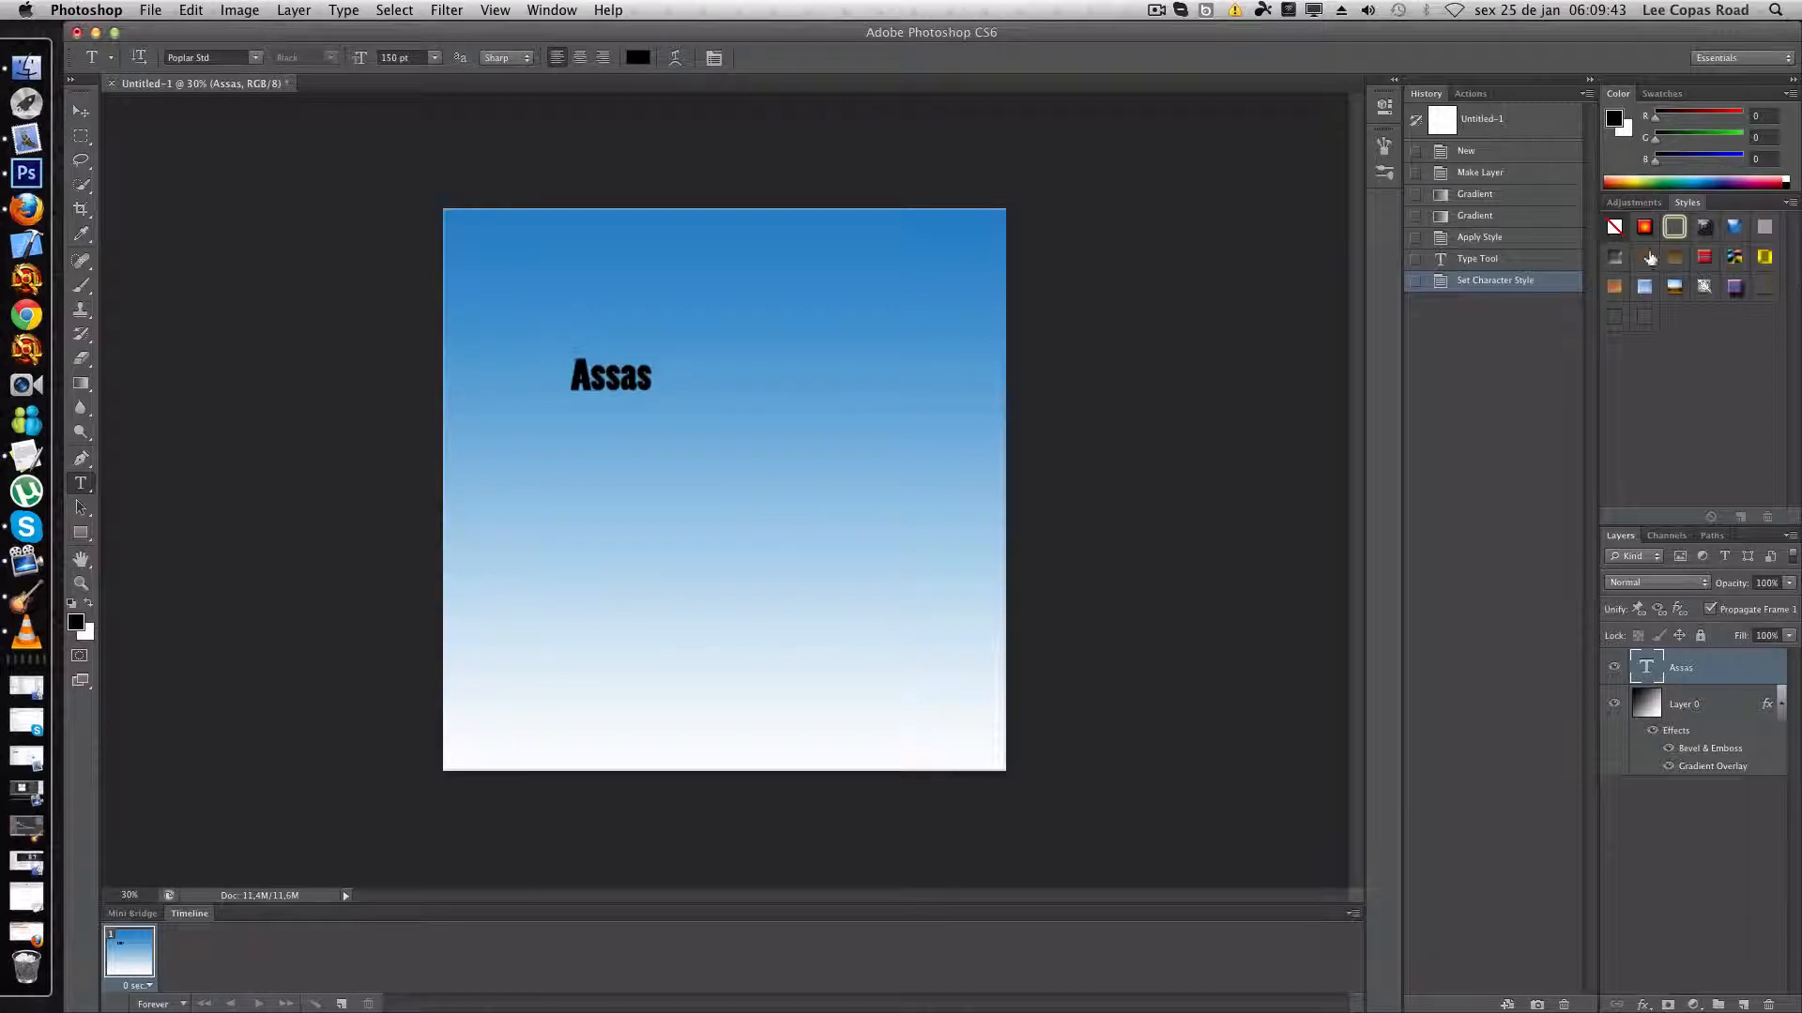
pyautogui.click(1651, 287)
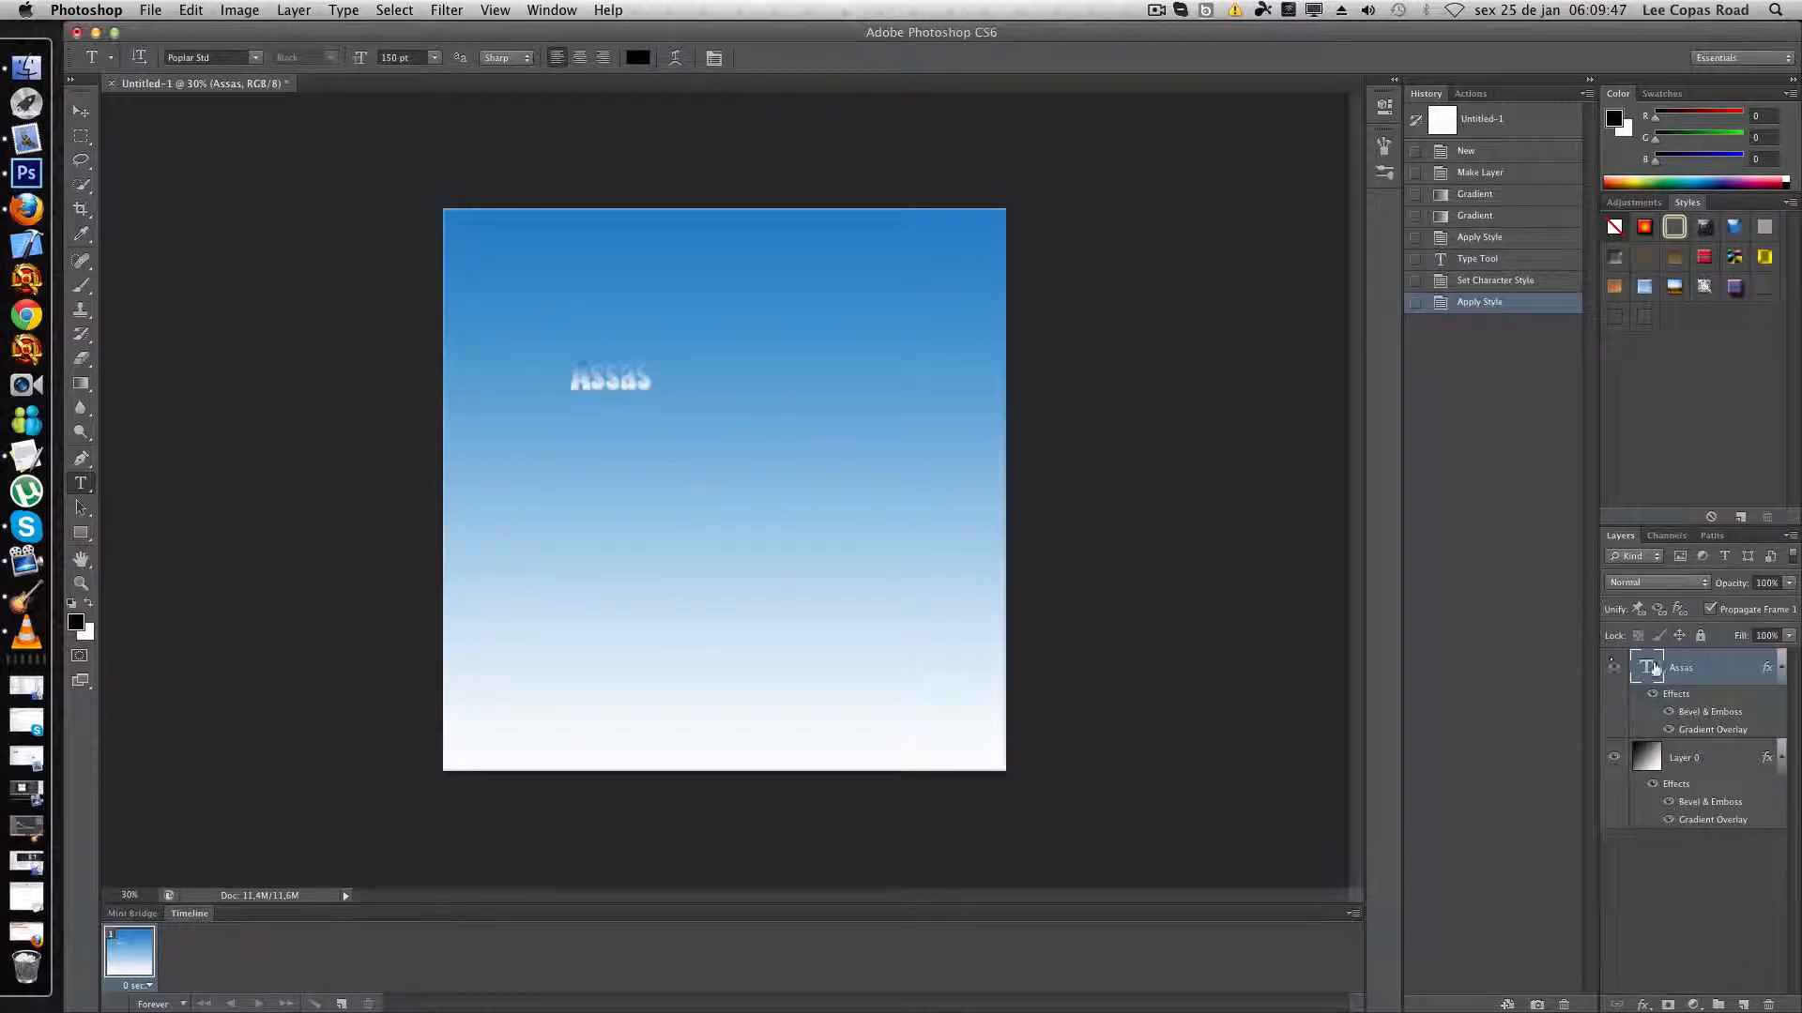
pyautogui.rightClick(1687, 672)
pyautogui.click(1538, 393)
pyautogui.click(1104, 328)
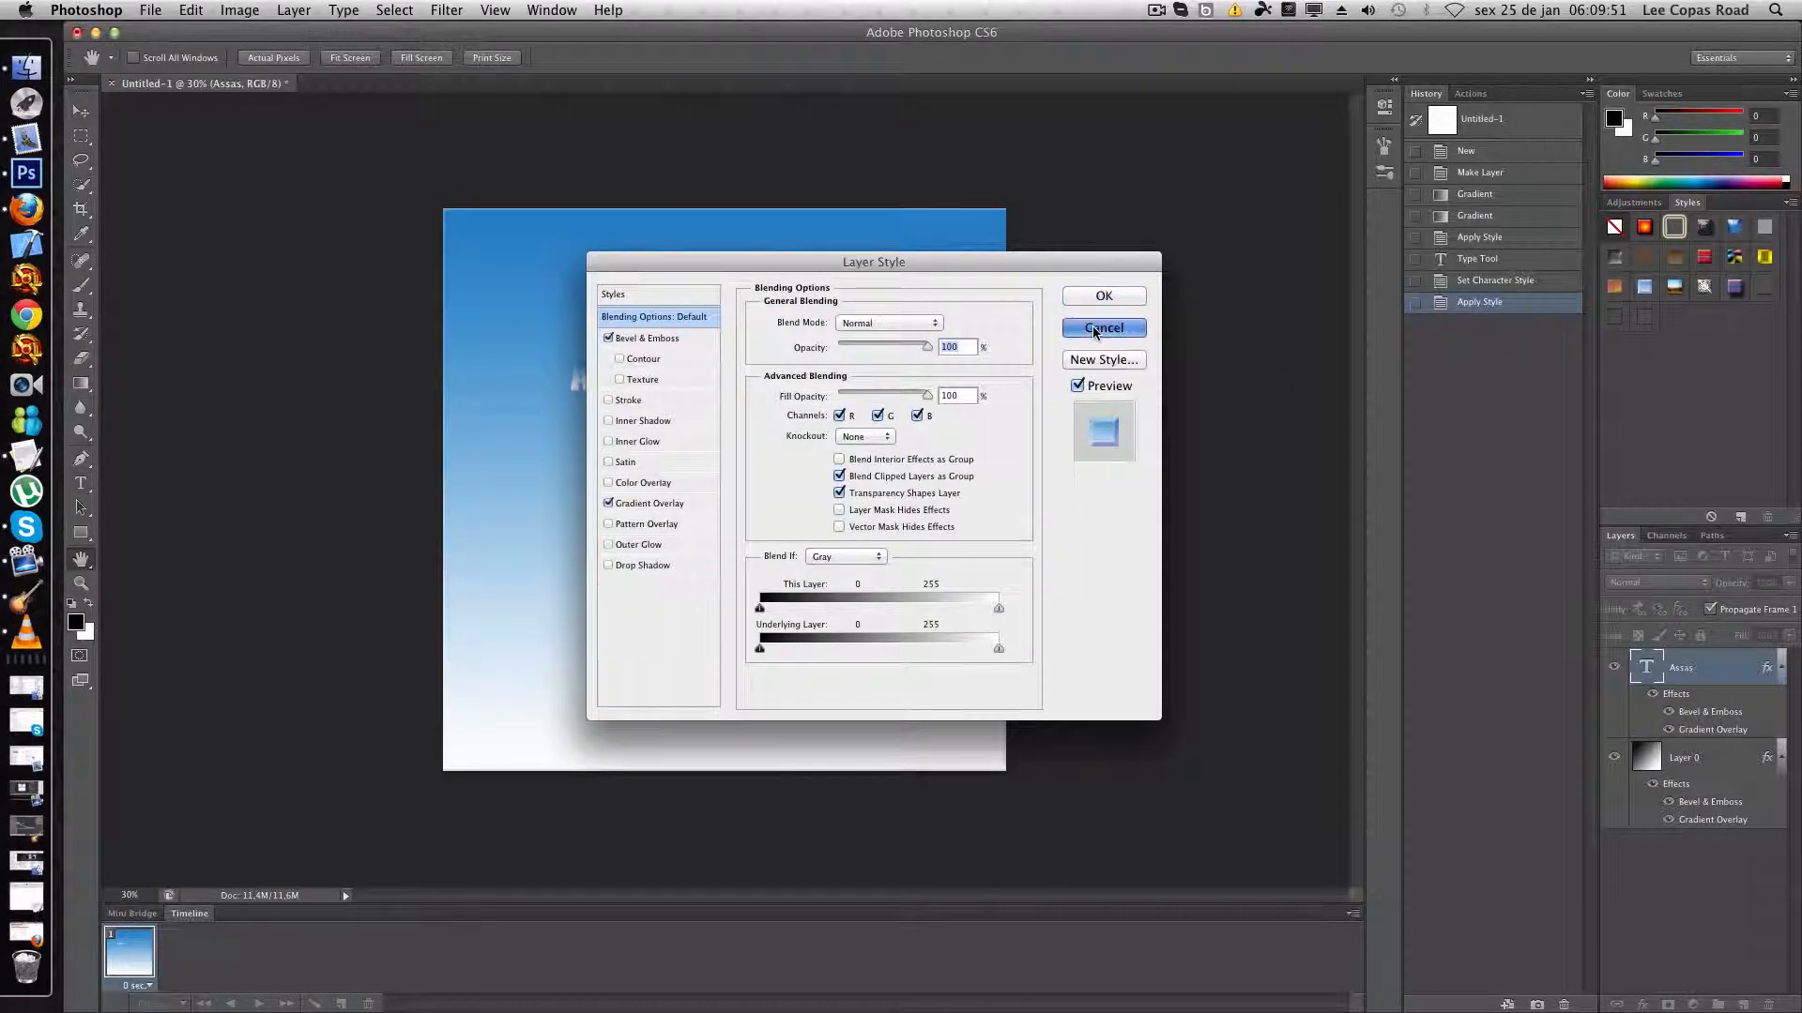
# - Set the font size of the whole word "Assas" to 350 pt
pyautogui.click(626, 373)
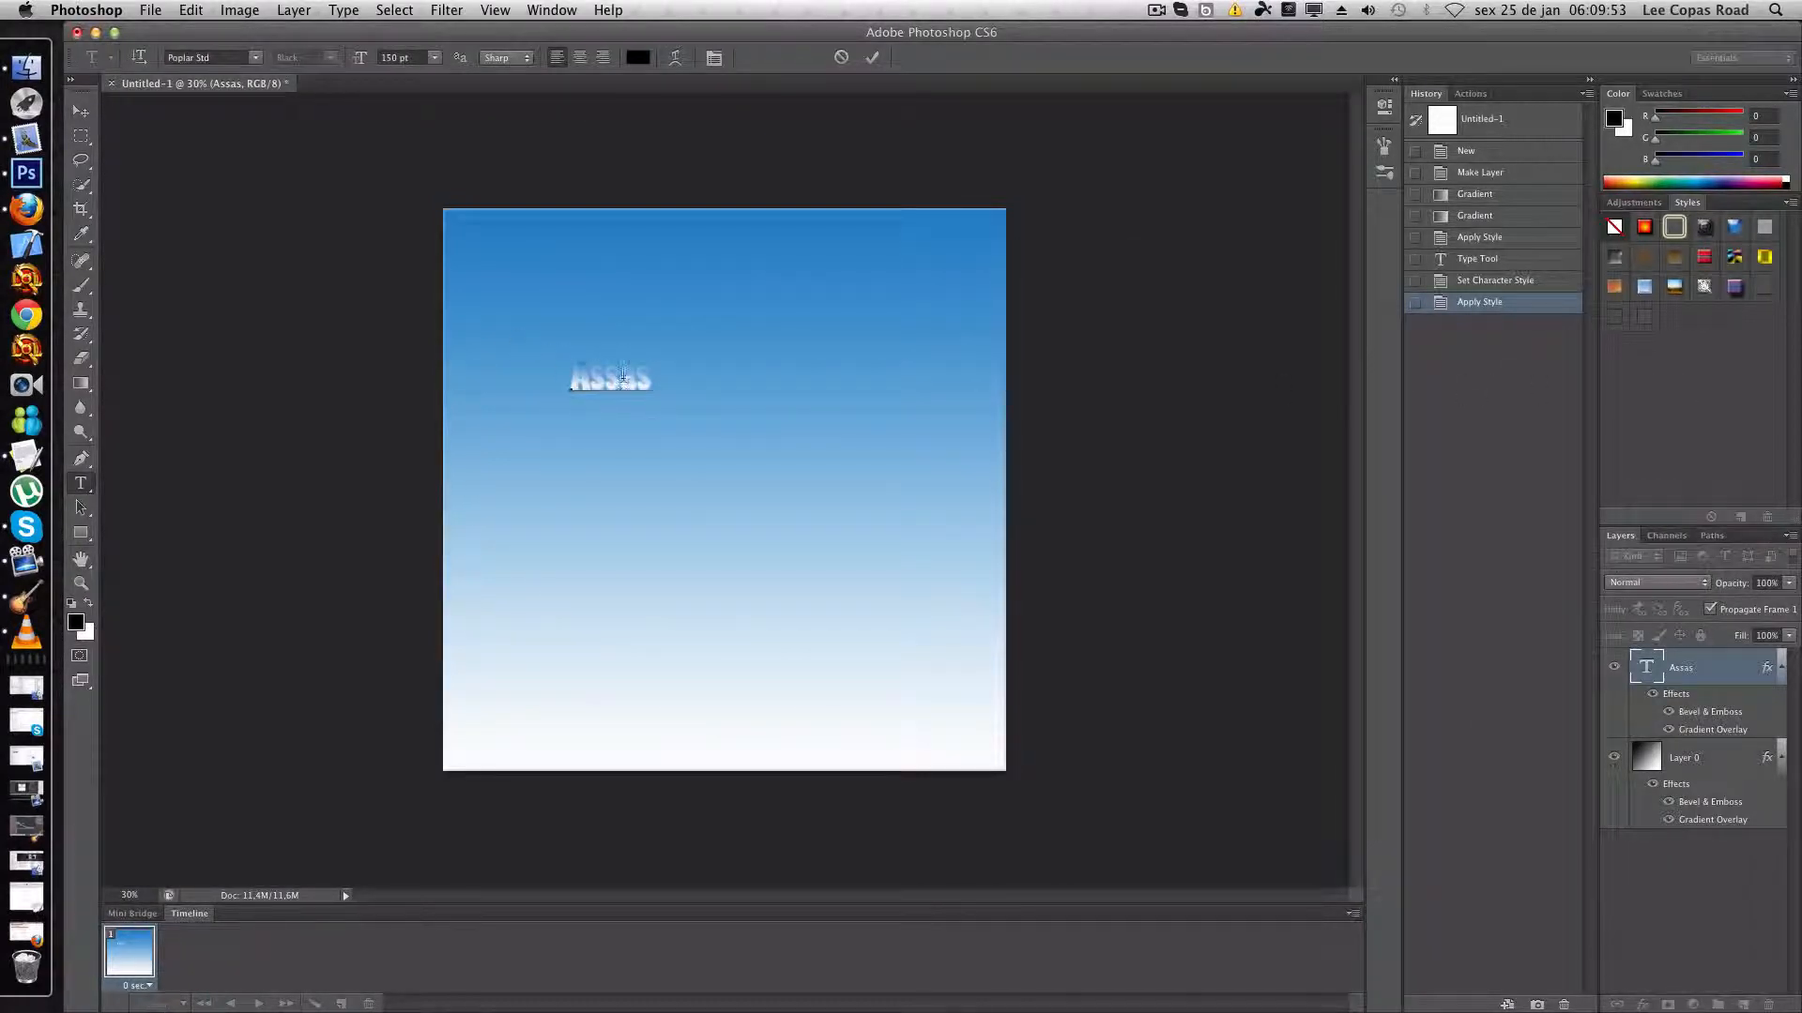
pyautogui.moveTo(649, 382); pyautogui.dragTo(579, 374)
pyautogui.moveTo(404, 59); pyautogui.dragTo(378, 58)
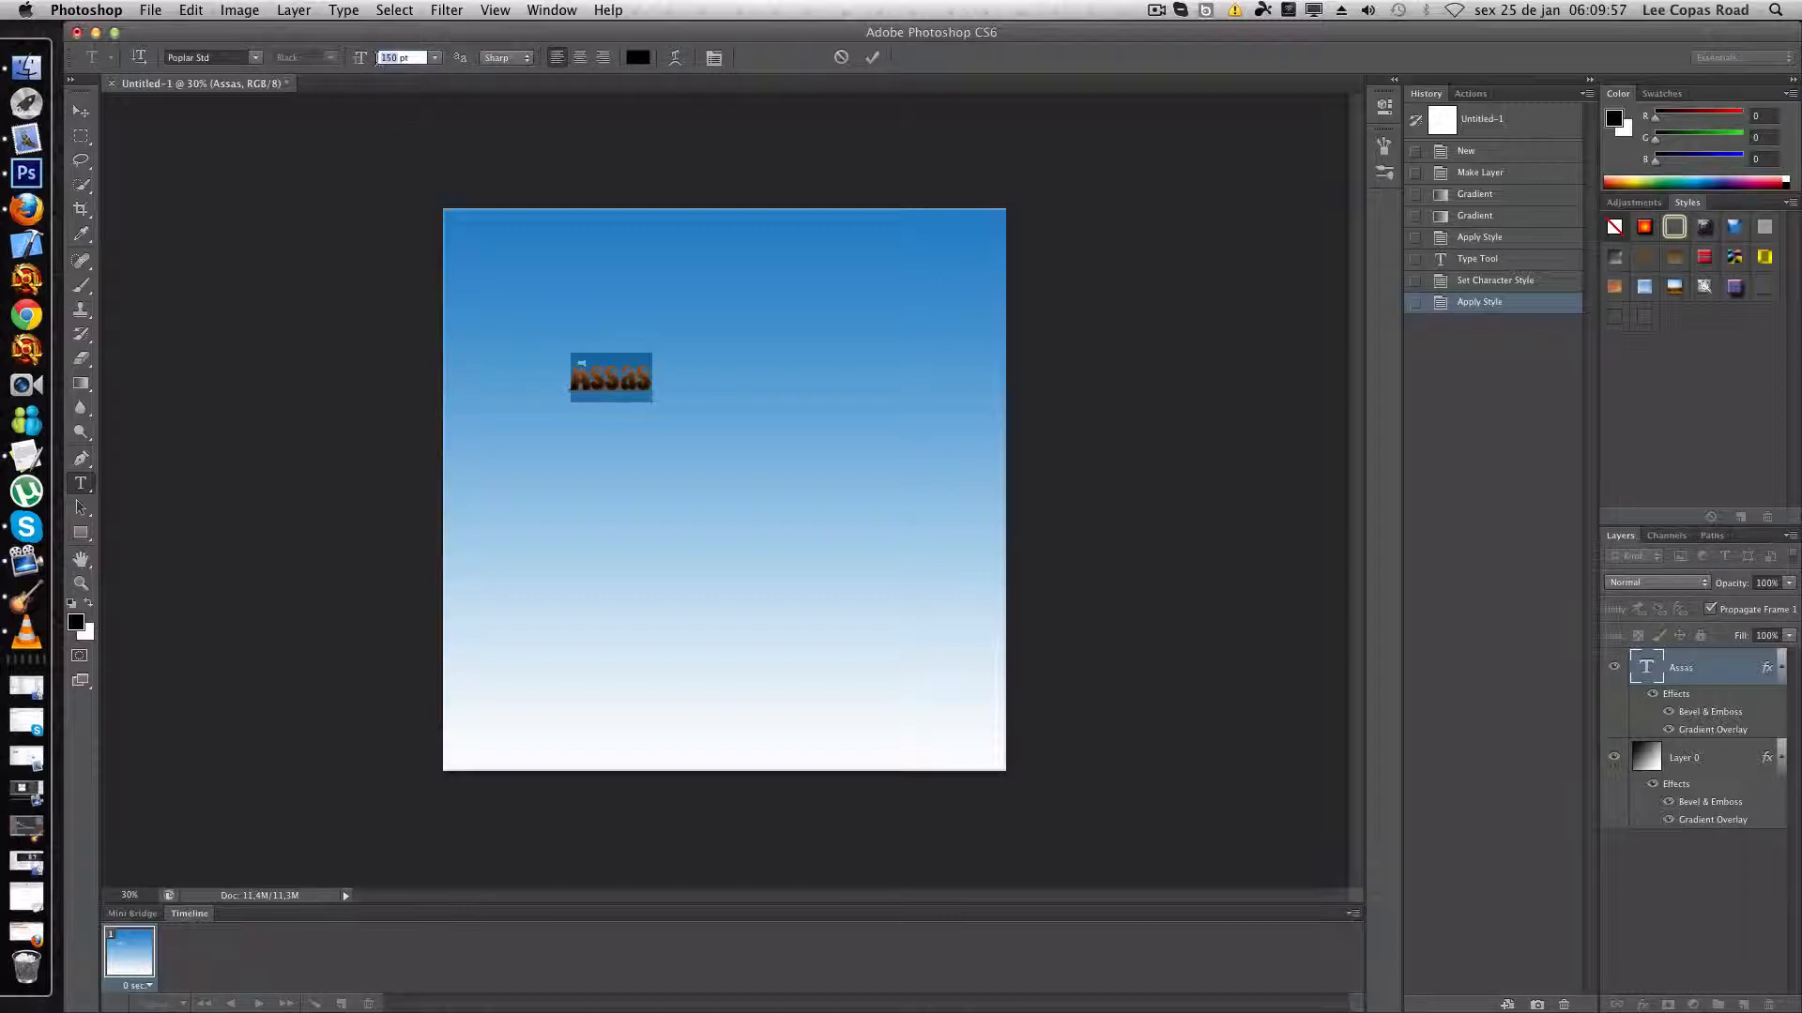
pyautogui.write('350')
pyautogui.press('Return')
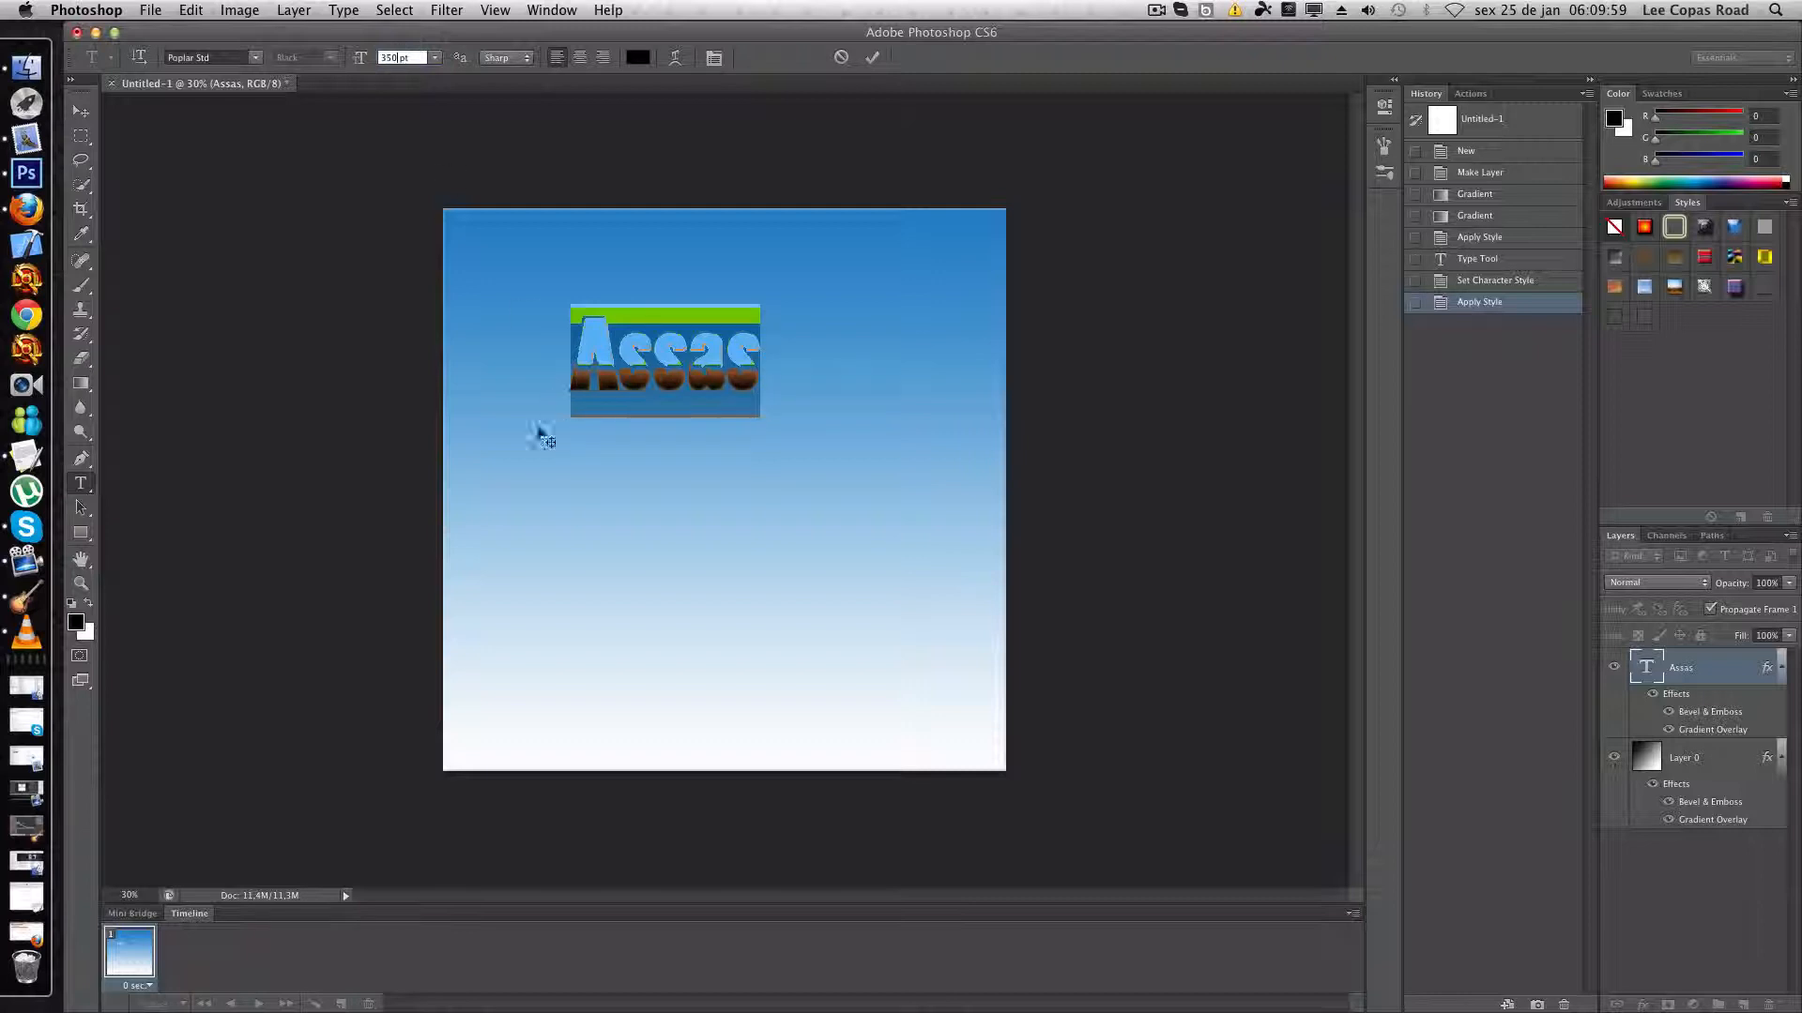
# - Move the text "Assas" to the centre of the canvas and commit the text edit by switching to the Brush tool
pyautogui.moveTo(623, 373); pyautogui.dragTo(758, 375)
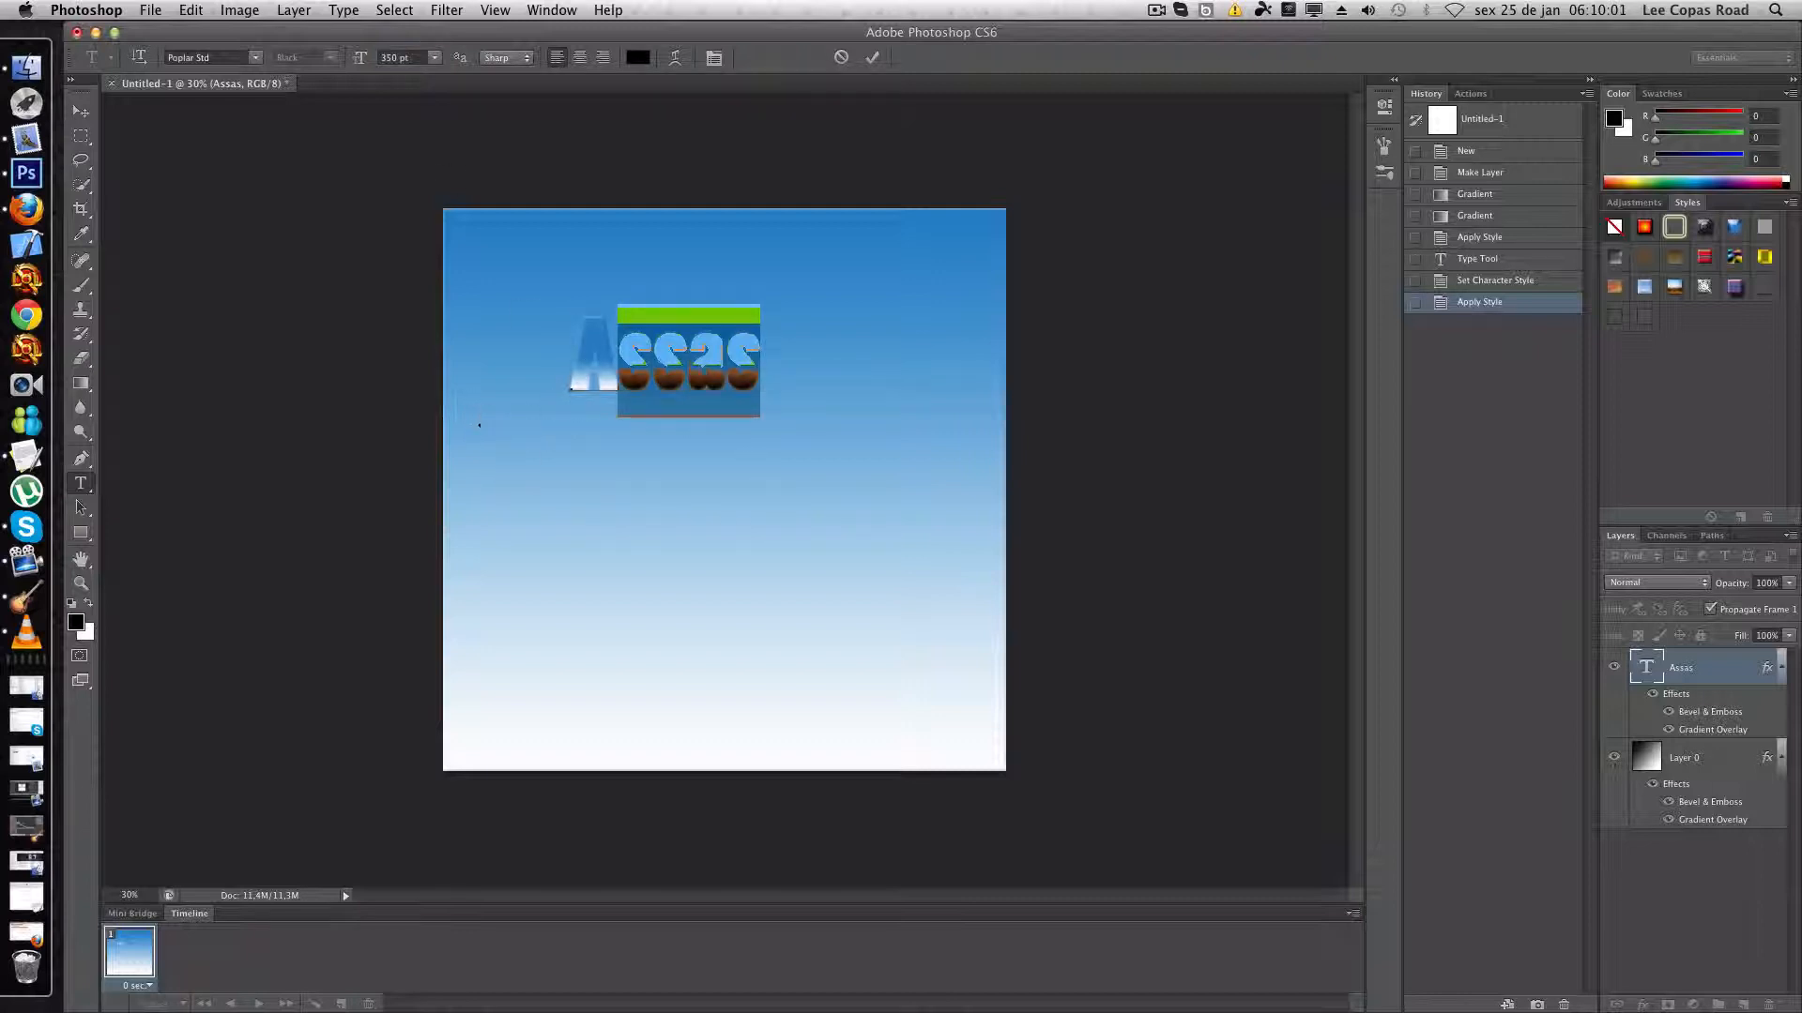
pyautogui.click(566, 383)
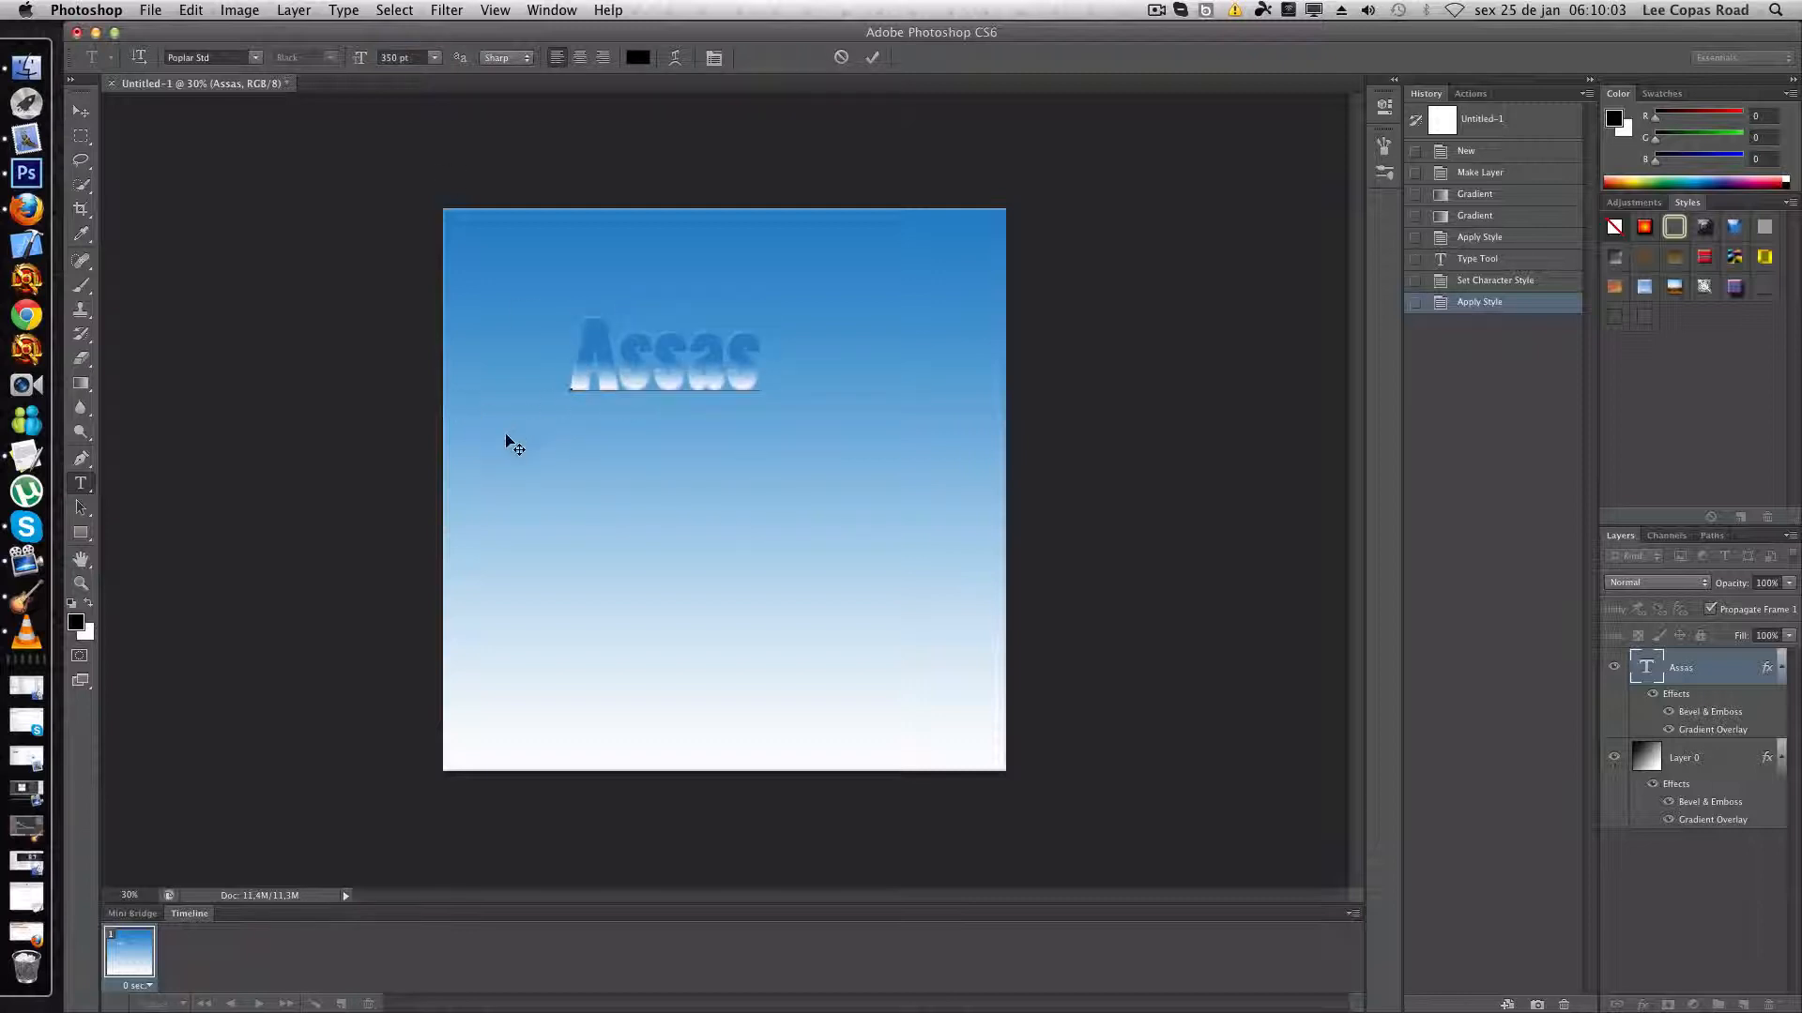
pyautogui.moveTo(603, 376); pyautogui.dragTo(673, 375)
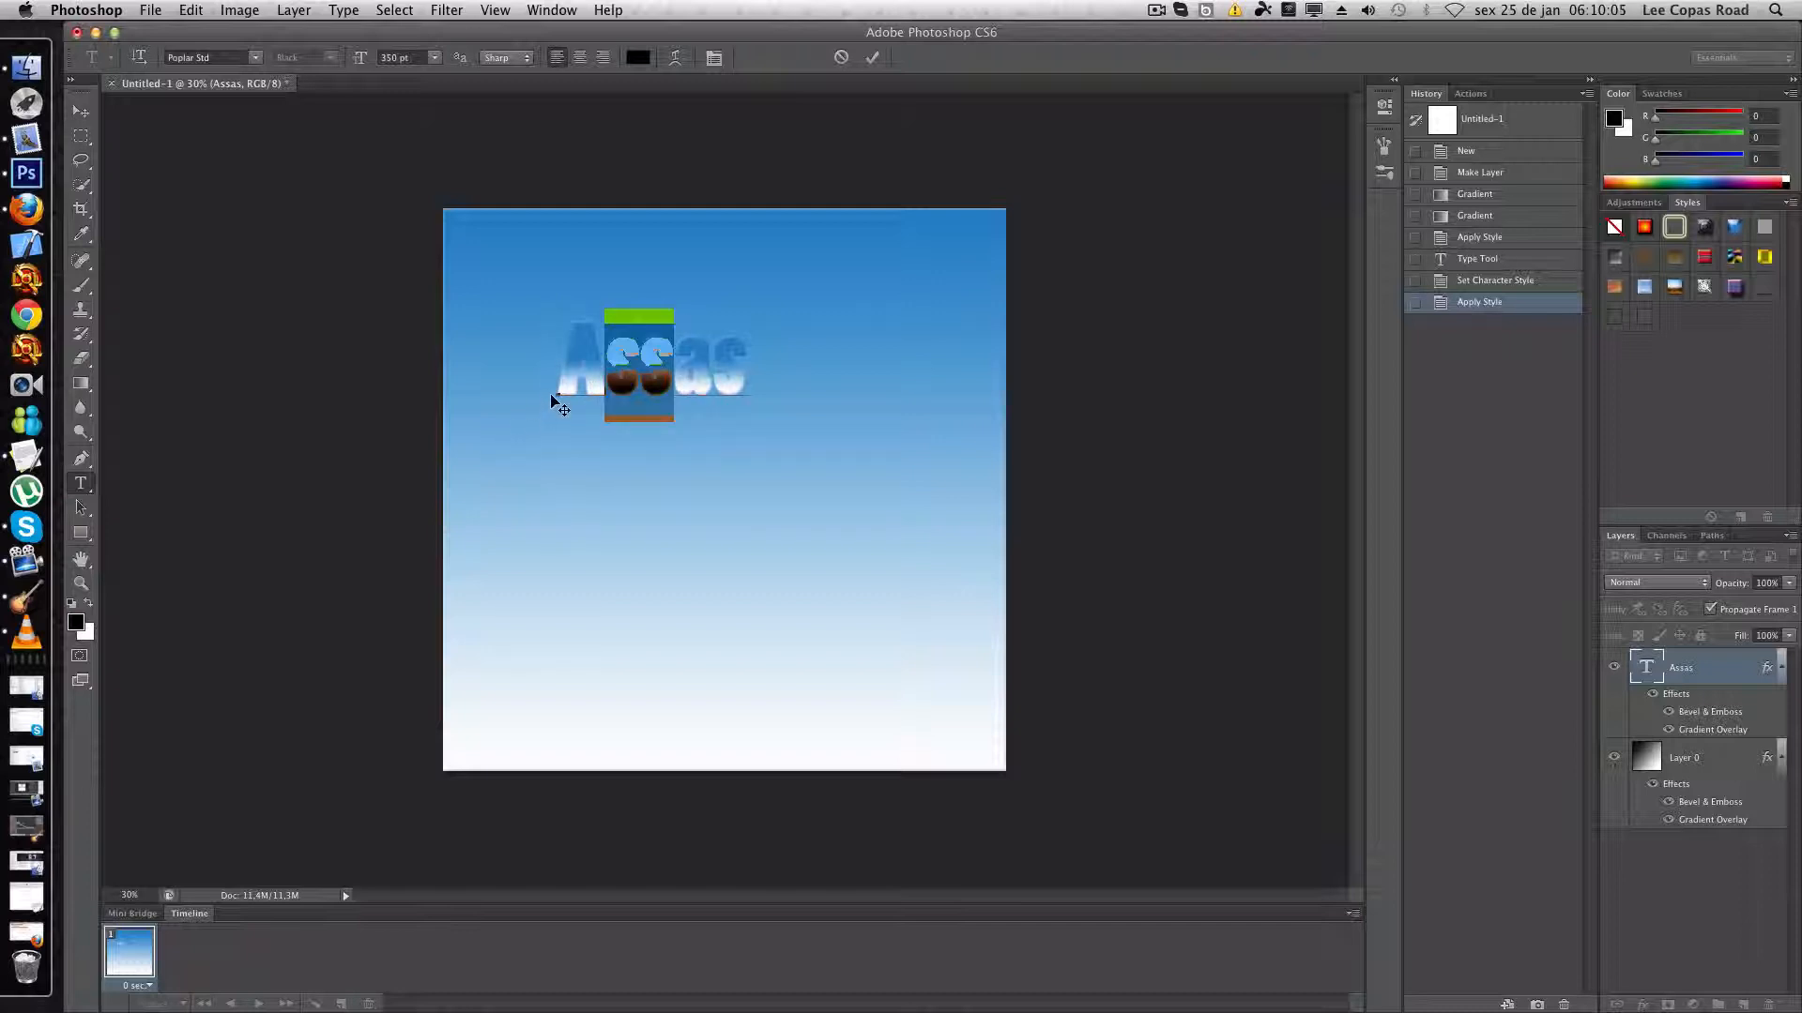
pyautogui.moveTo(593, 443); pyautogui.dragTo(673, 509)
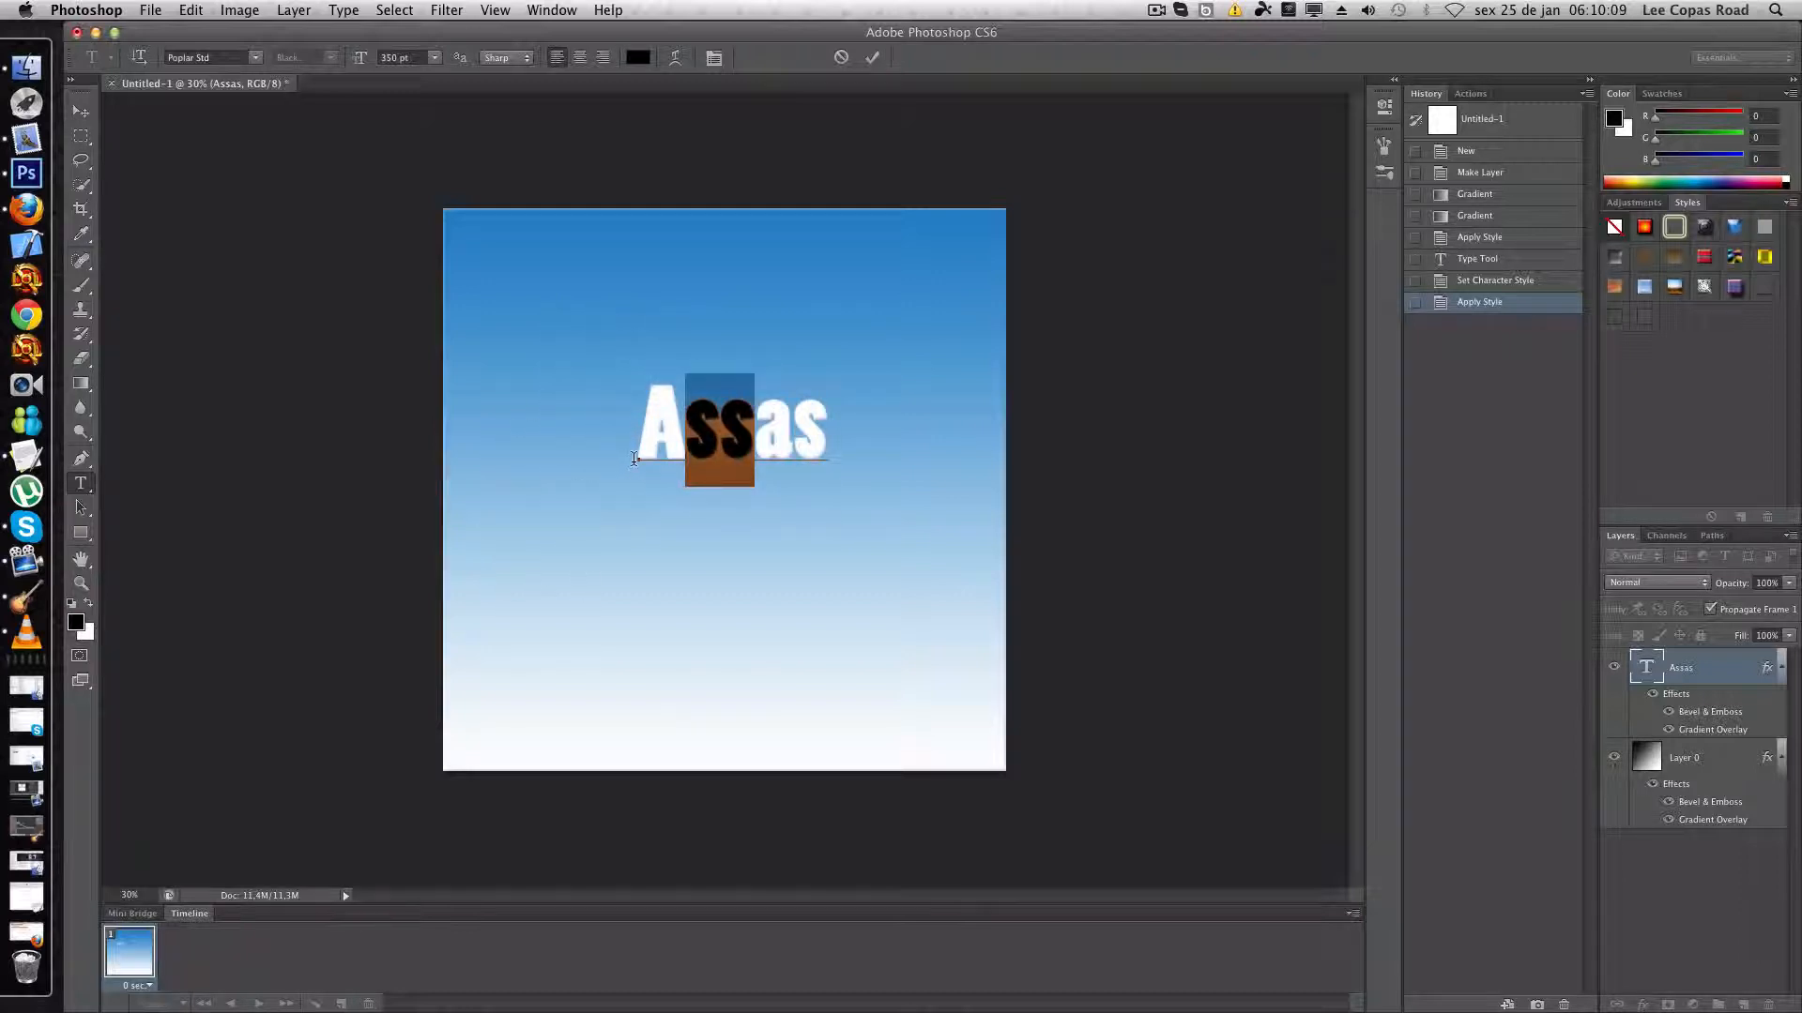
pyautogui.moveTo(630, 476); pyautogui.dragTo(617, 508)
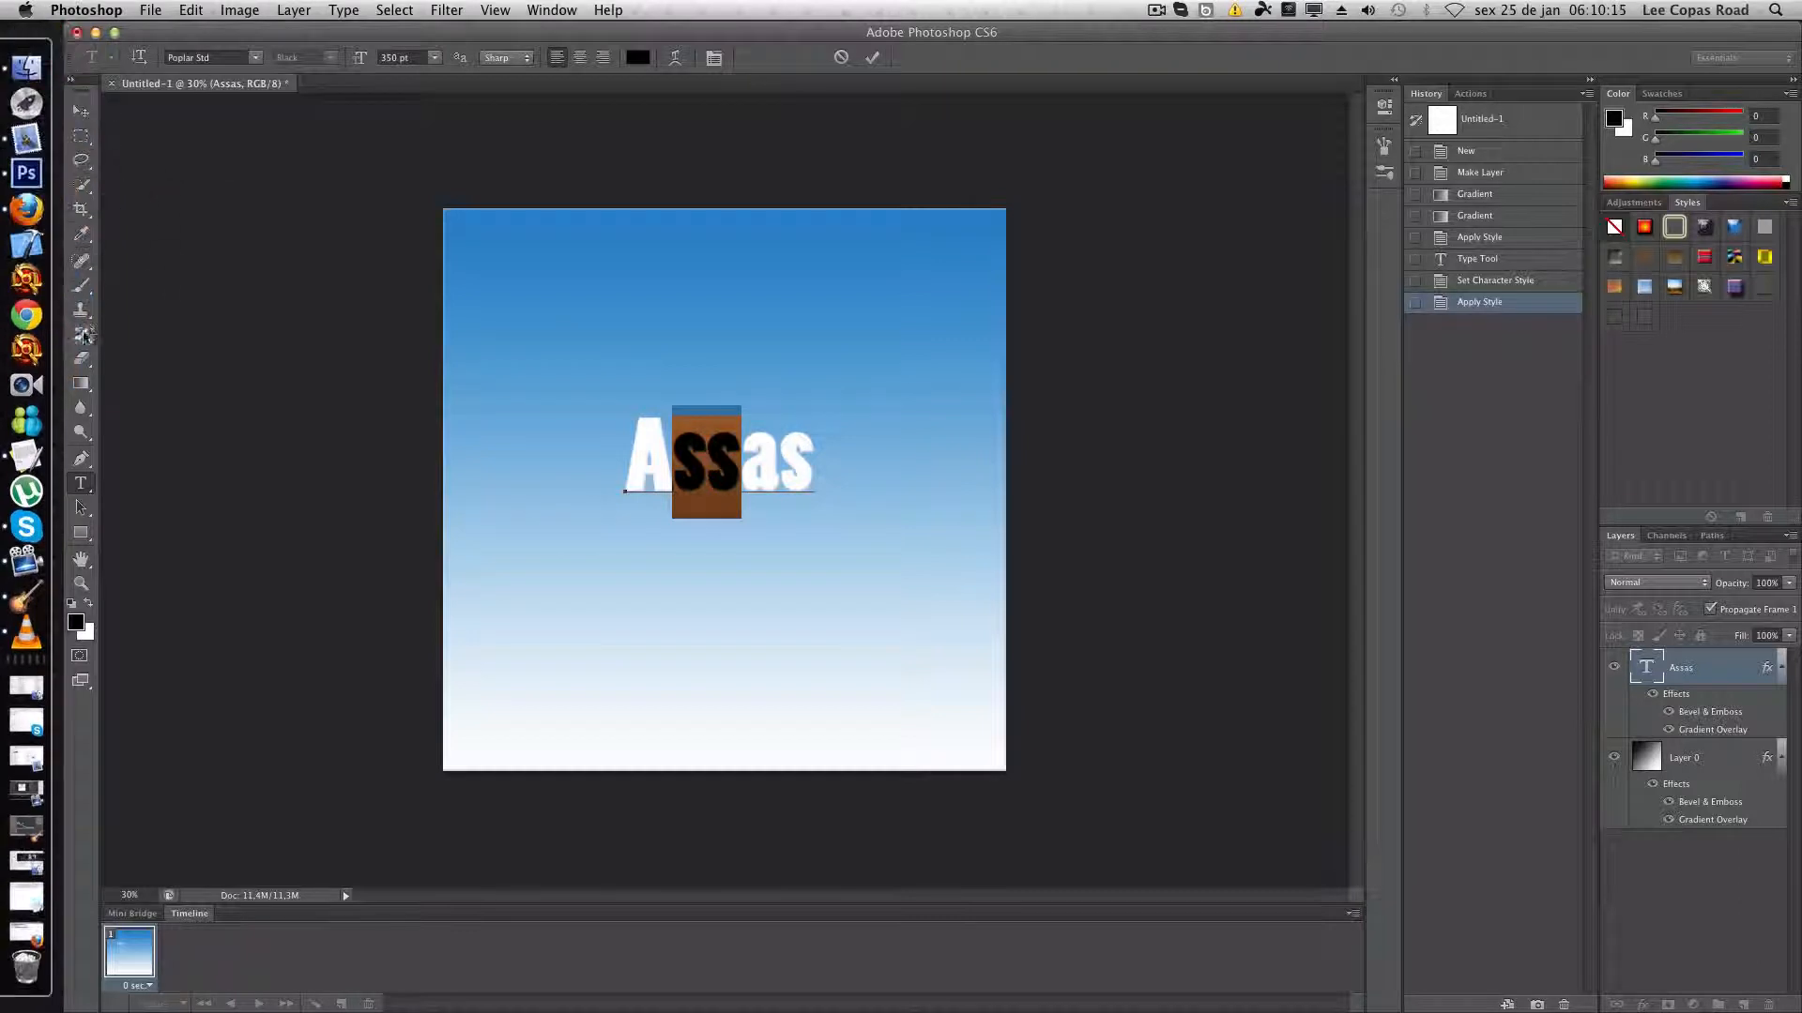
pyautogui.click(80, 285)
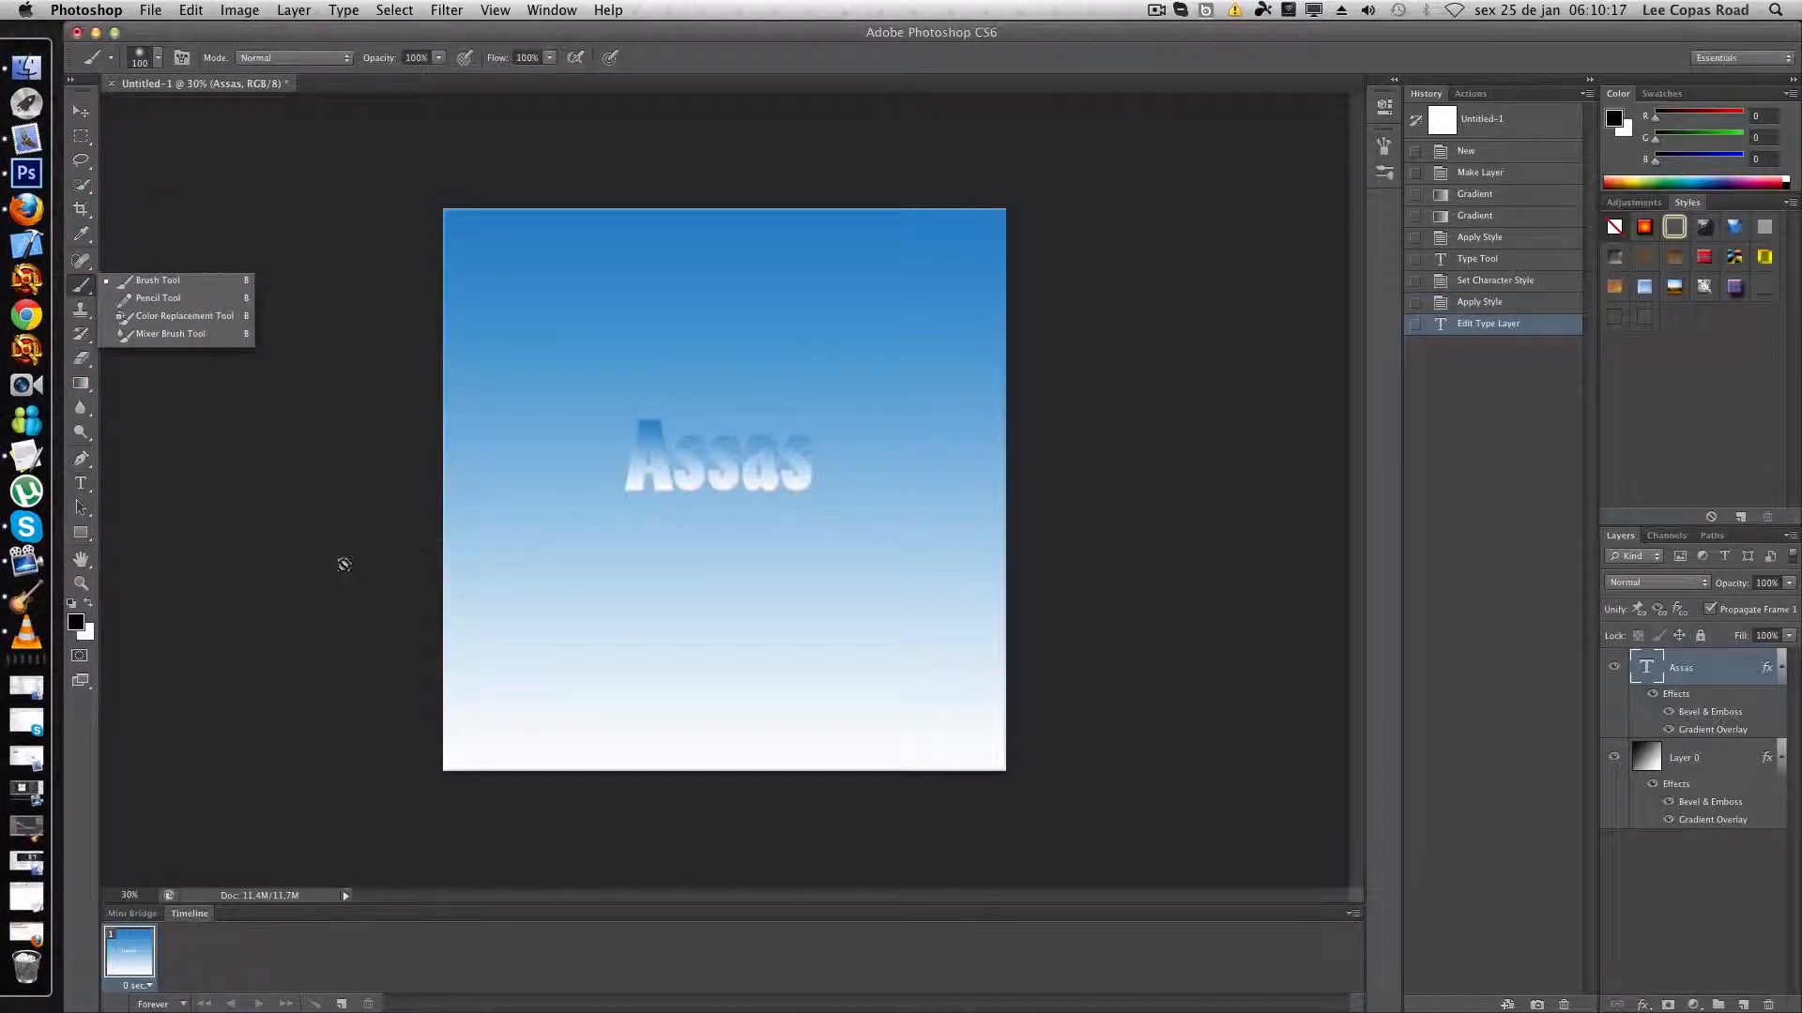
# - Enable Contour and Texture under Bevel & Emboss in the Assas text layer's blending options
pyautogui.rightClick(1732, 672)
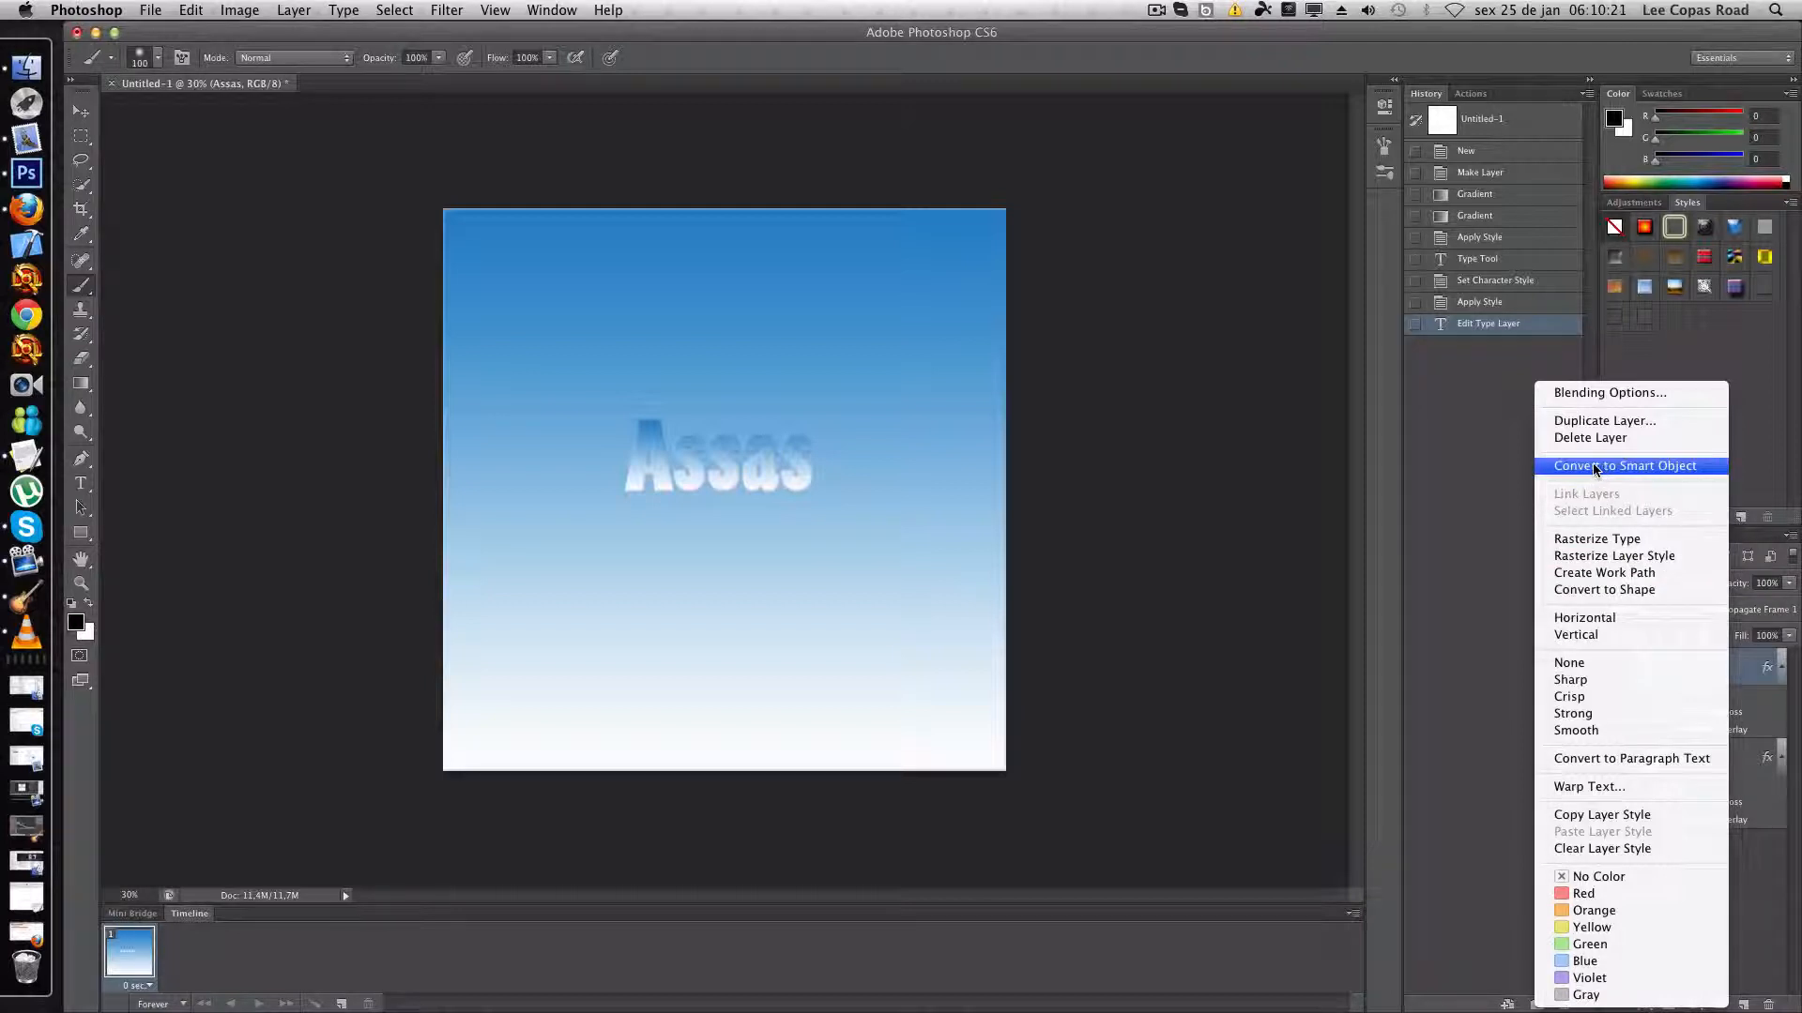
pyautogui.click(1610, 392)
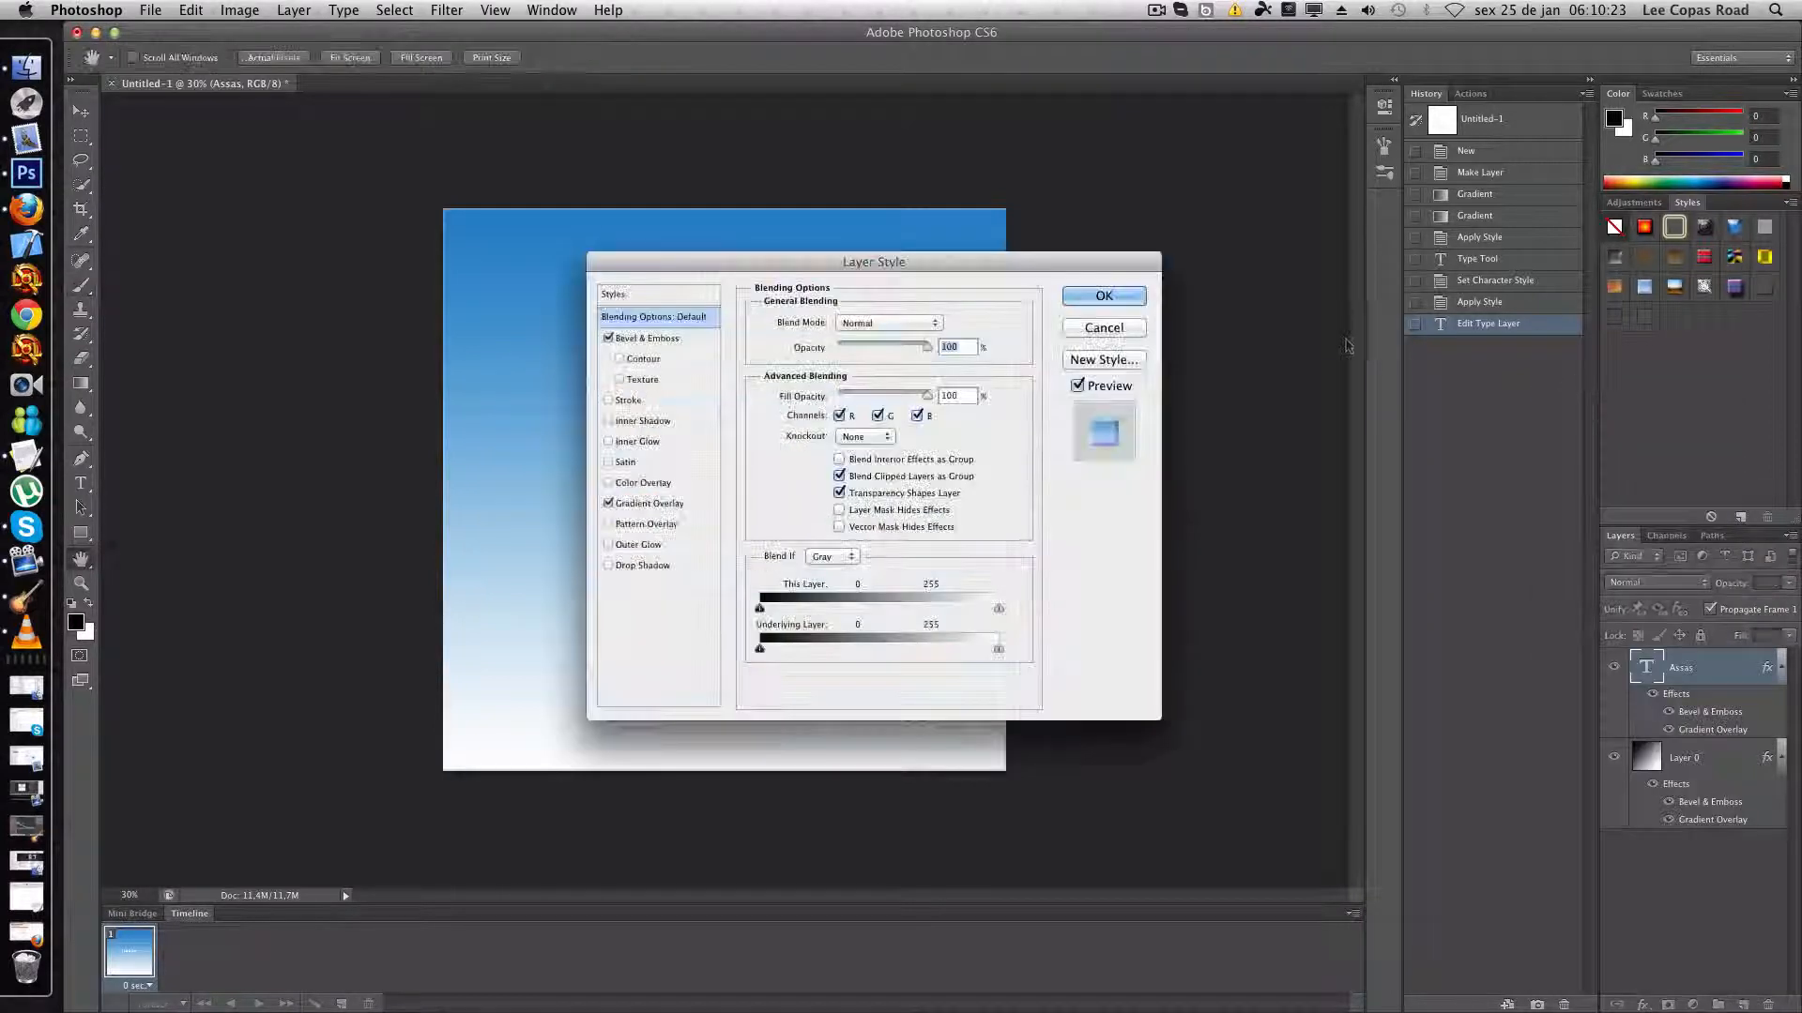
pyautogui.moveTo(1010, 264); pyautogui.dragTo(1397, 138)
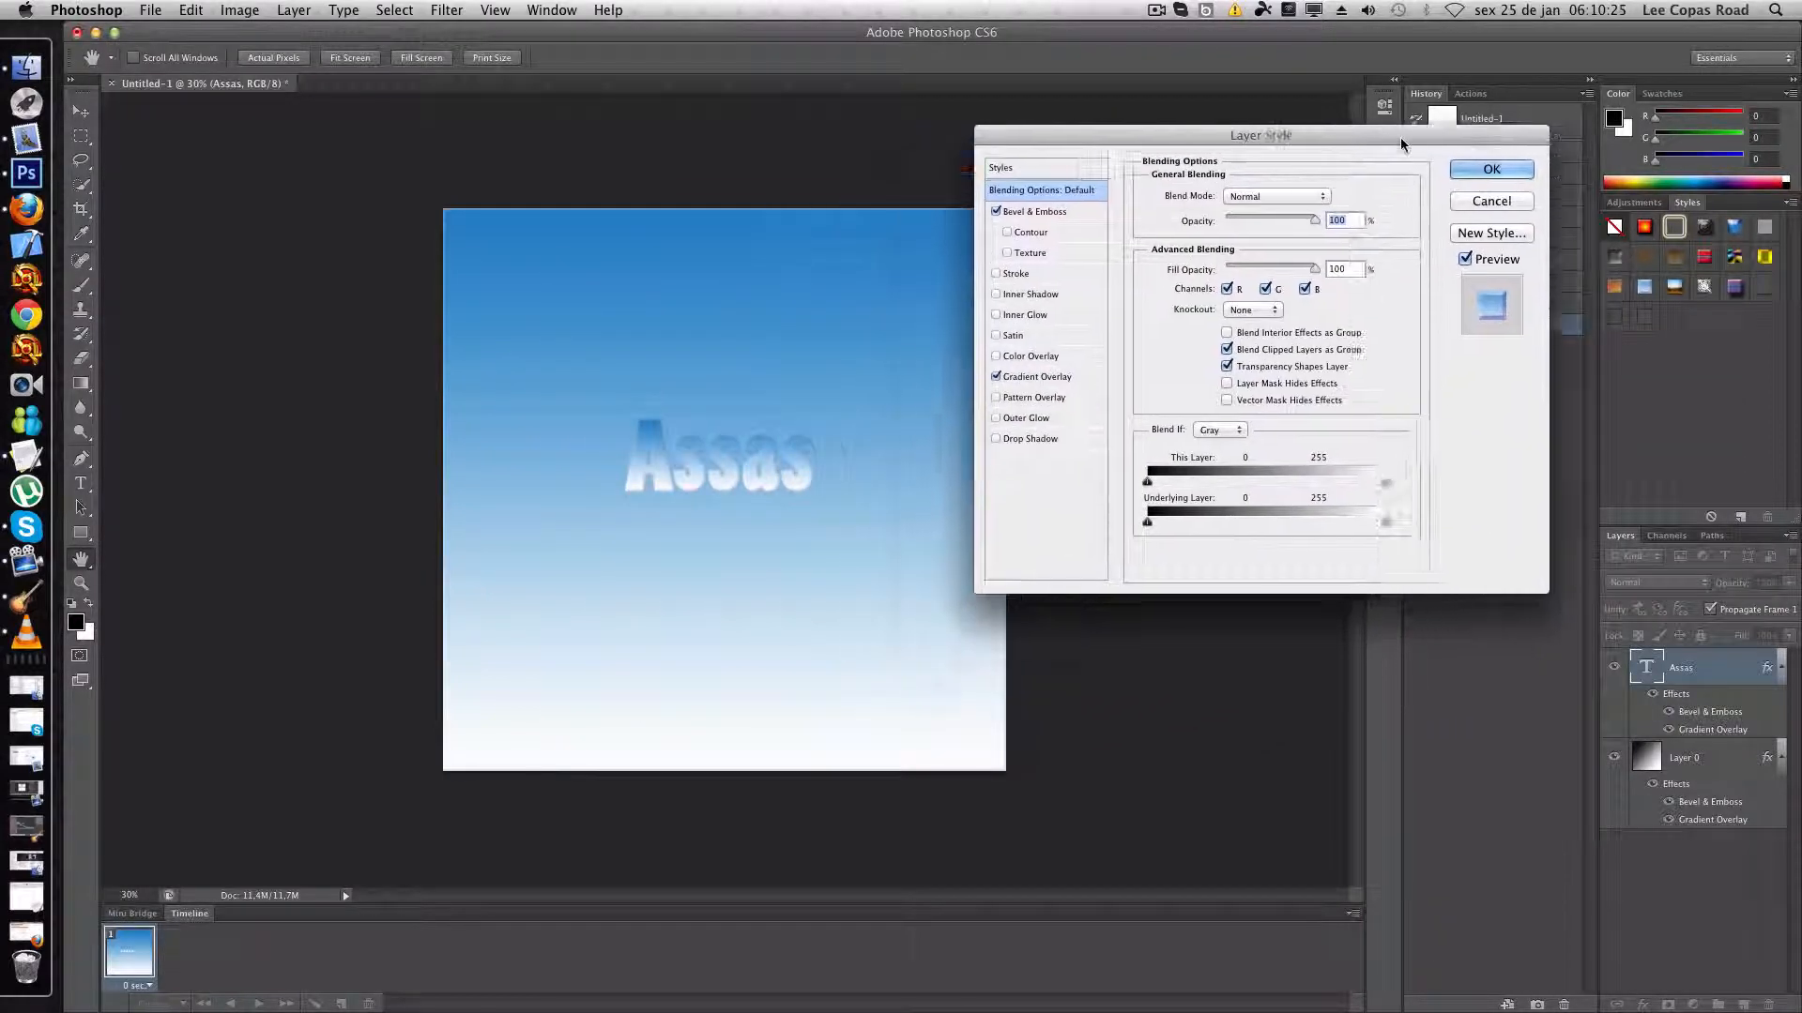
pyautogui.click(1007, 233)
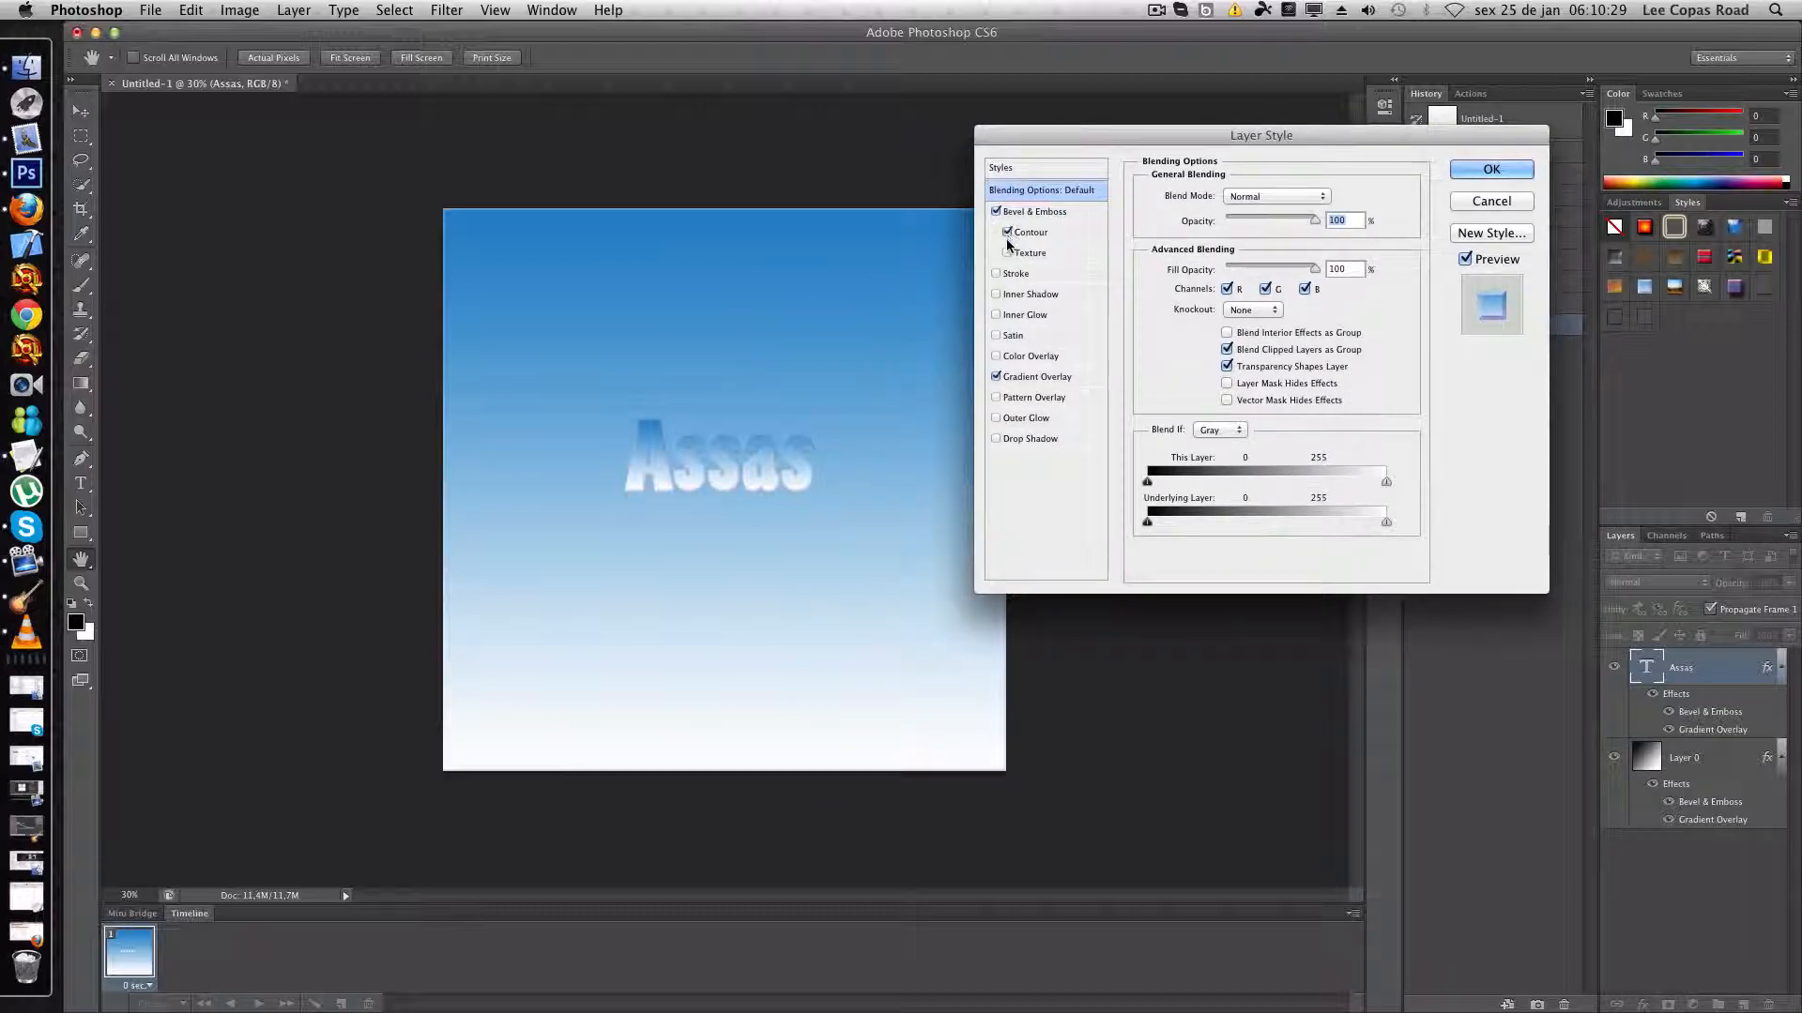
pyautogui.click(1006, 253)
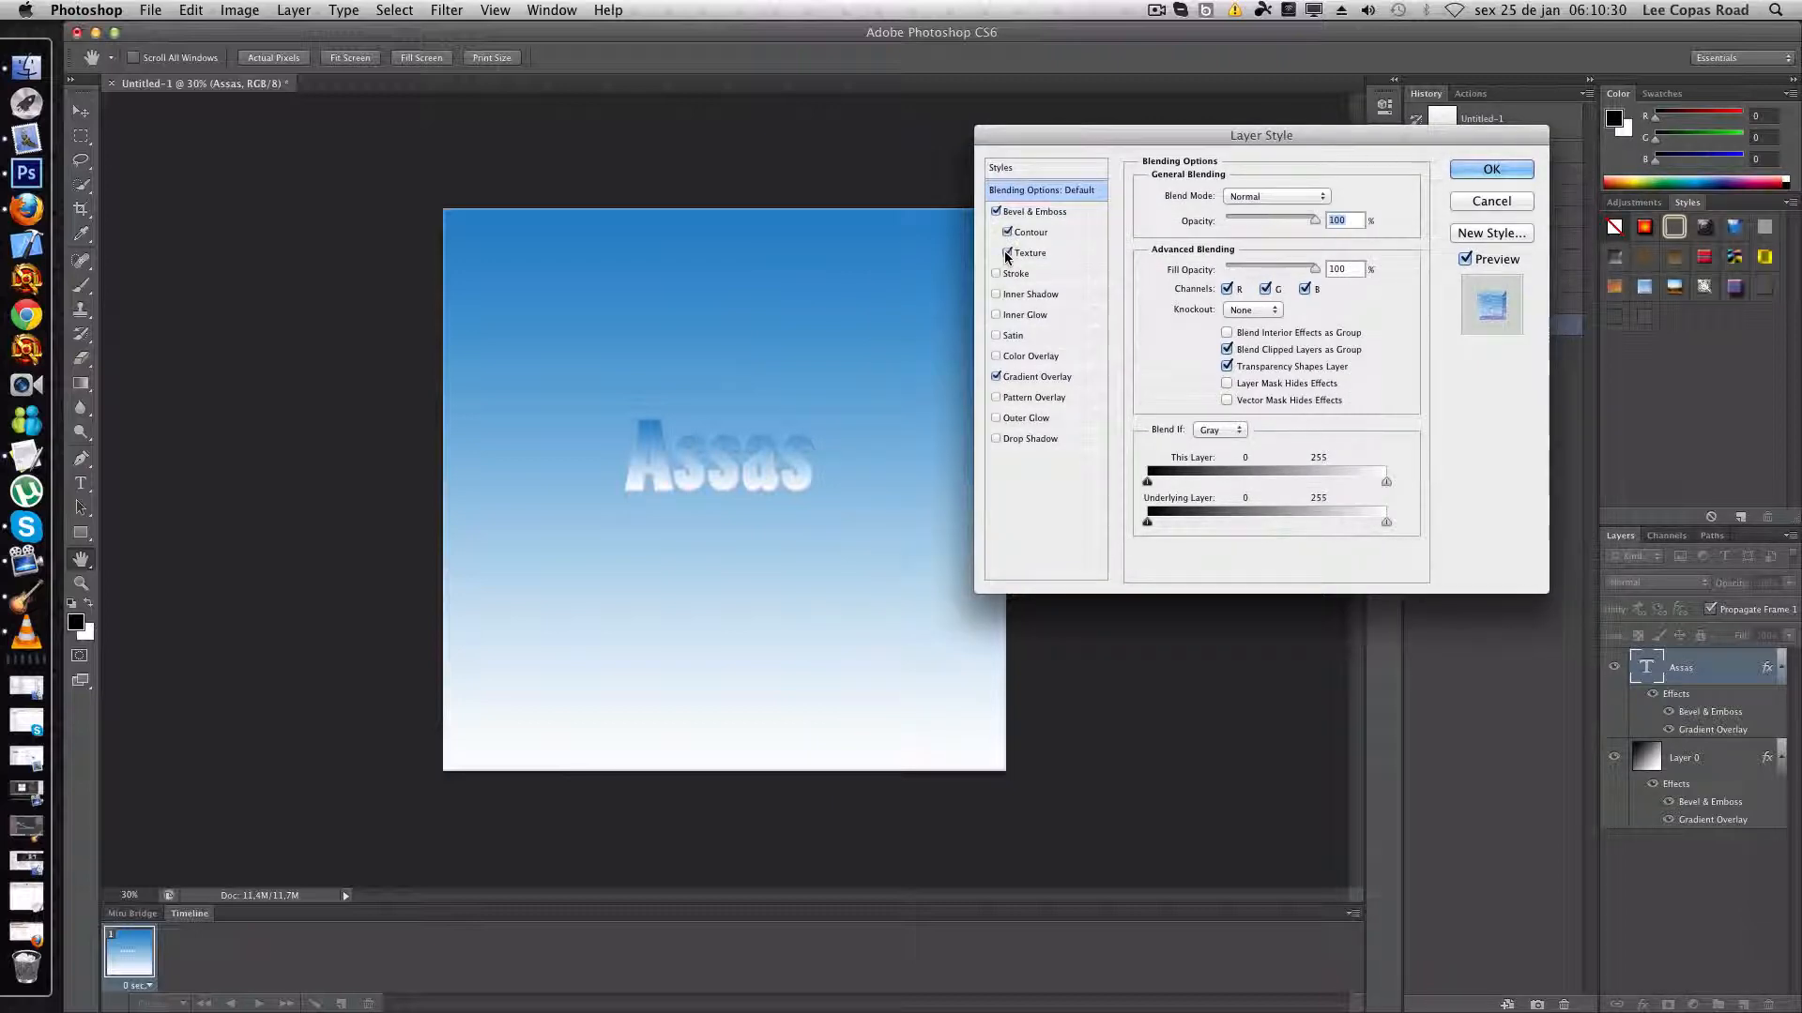
# - Try an Inner Glow on the text with 100% opacity, Normal blend mode and a size of 0 px, then disable it
pyautogui.click(997, 313)
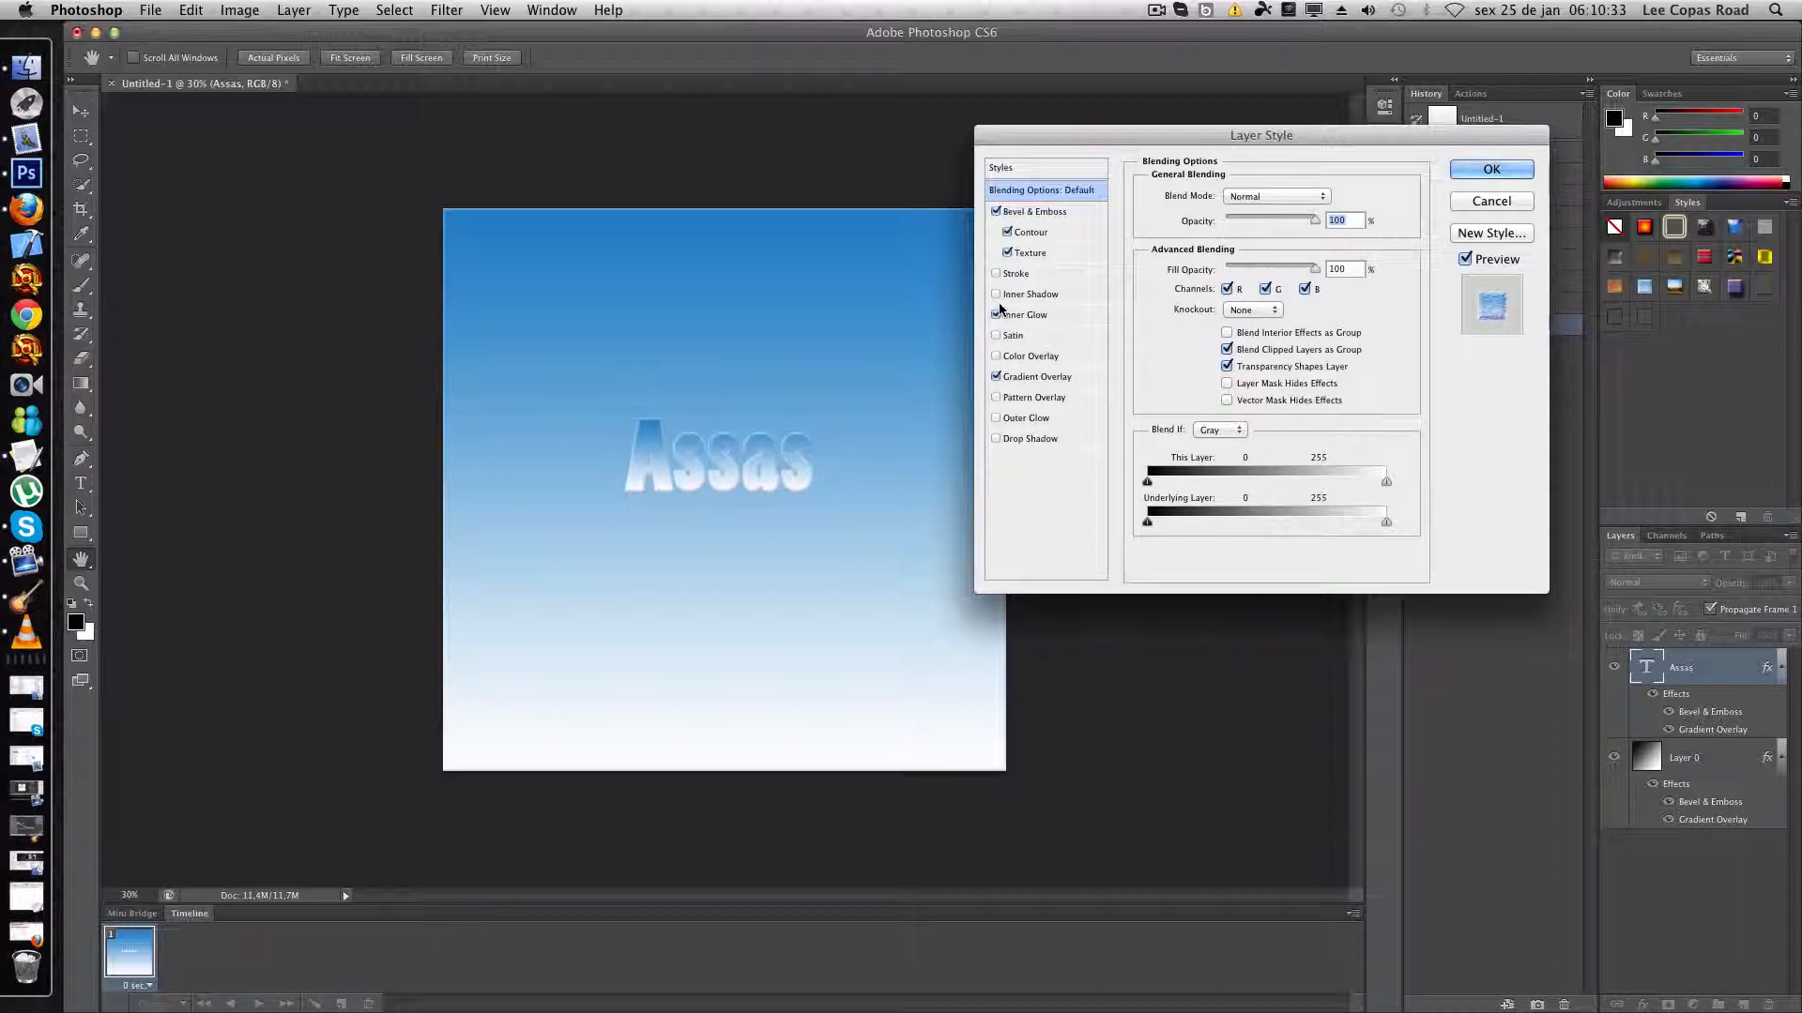
pyautogui.click(1027, 315)
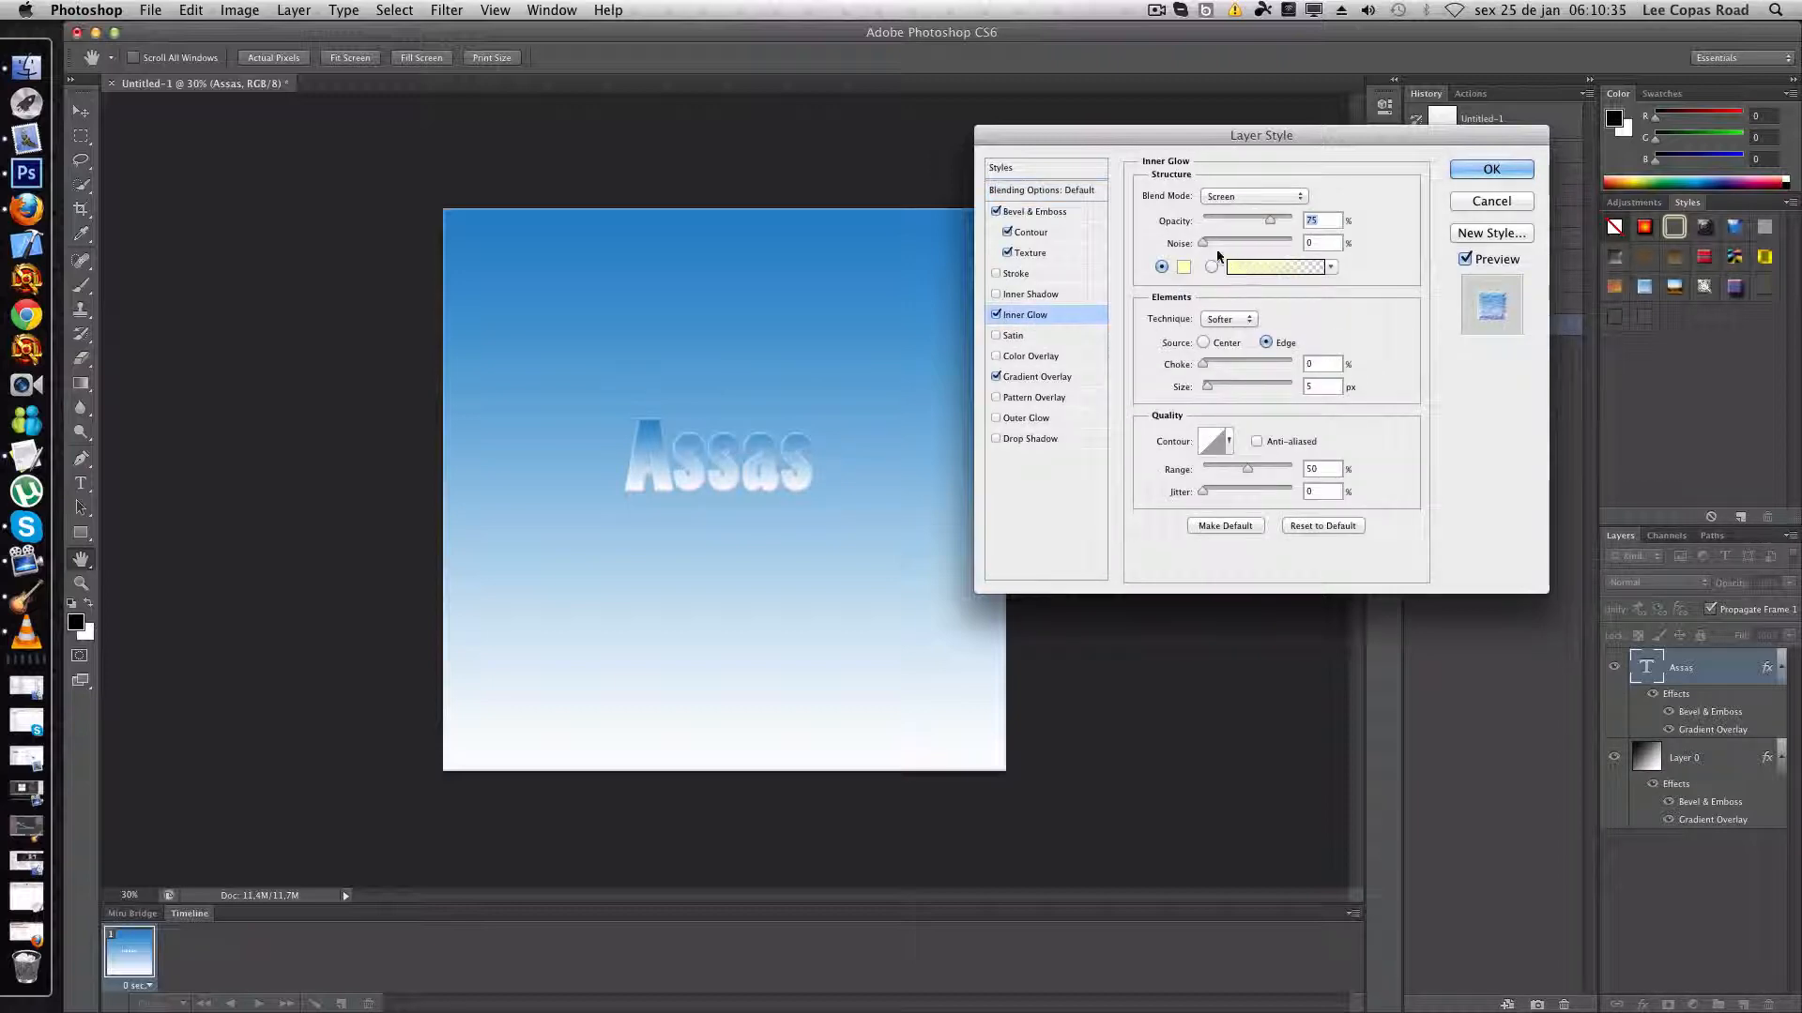
pyautogui.moveTo(1274, 222); pyautogui.dragTo(1331, 200)
pyautogui.click(1253, 196)
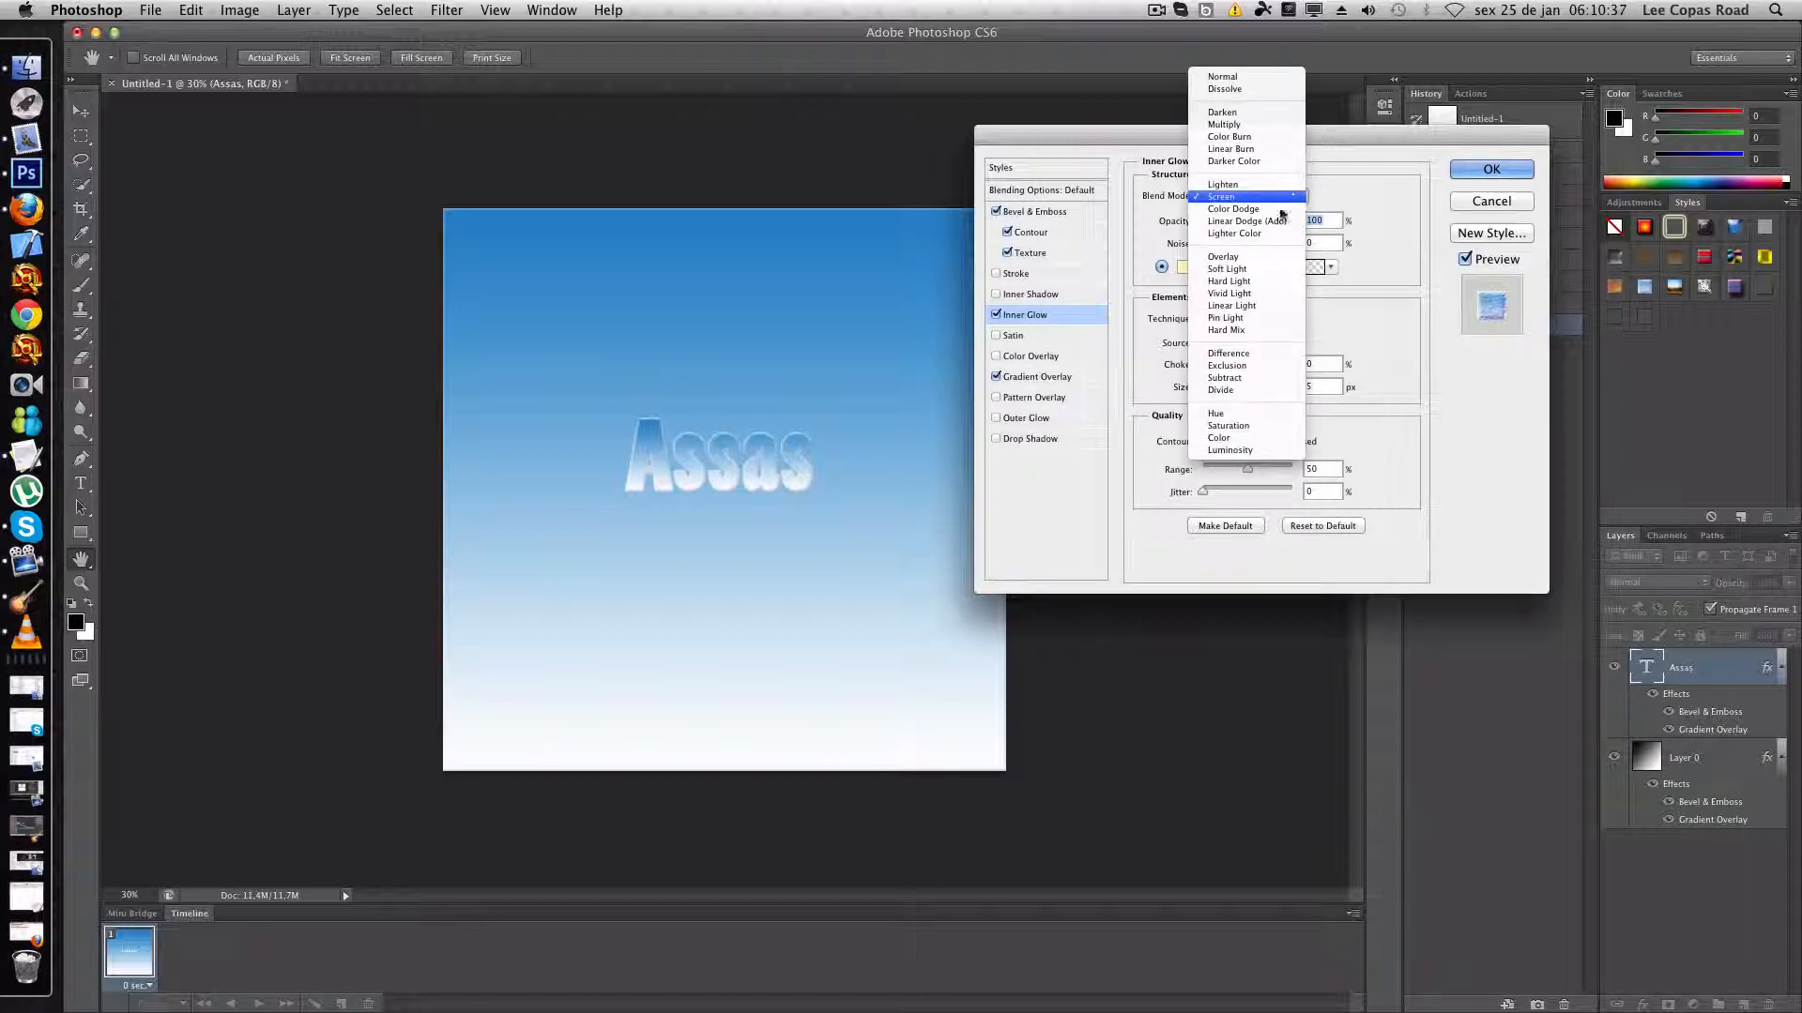
pyautogui.click(1260, 82)
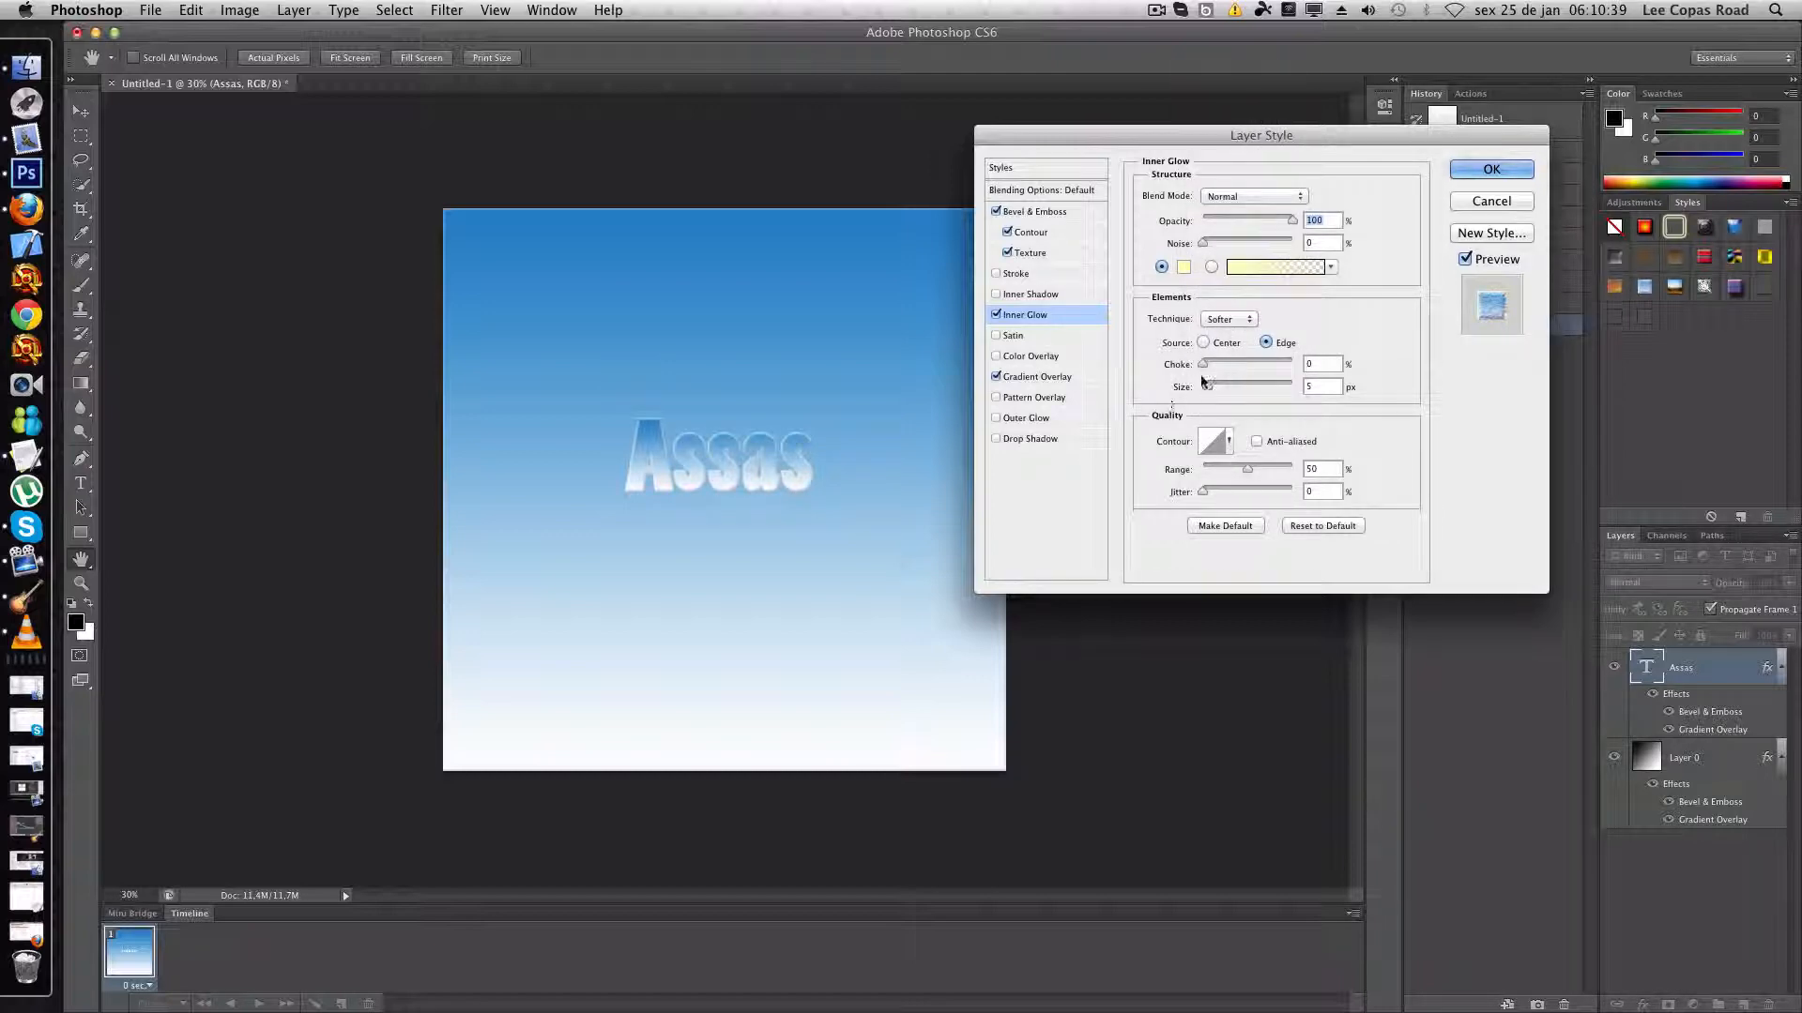
pyautogui.moveTo(1205, 383)
pyautogui.mouseDown()
pyautogui.moveTo(1220, 382)
pyautogui.moveTo(1202, 385)
pyautogui.mouseUp()
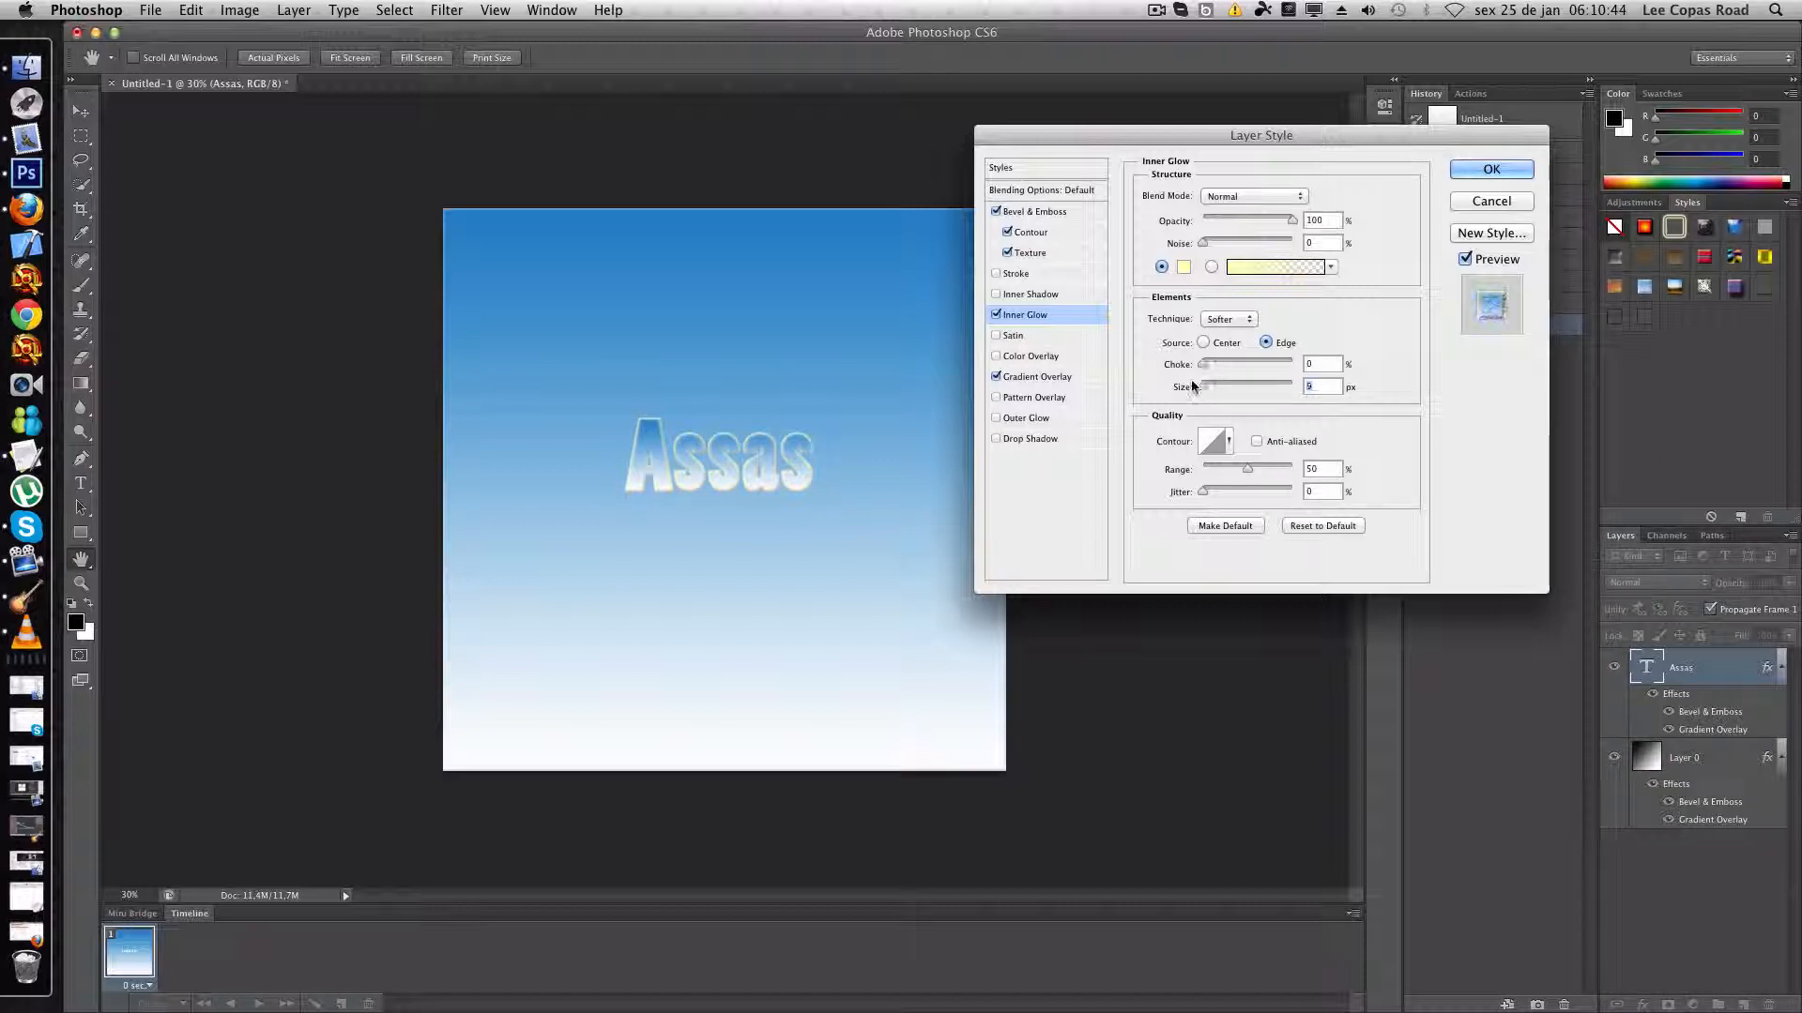
pyautogui.click(996, 316)
# - Enable an Outer Glow on the Assas text with Normal blend mode and a bright blue colour
pyautogui.click(996, 418)
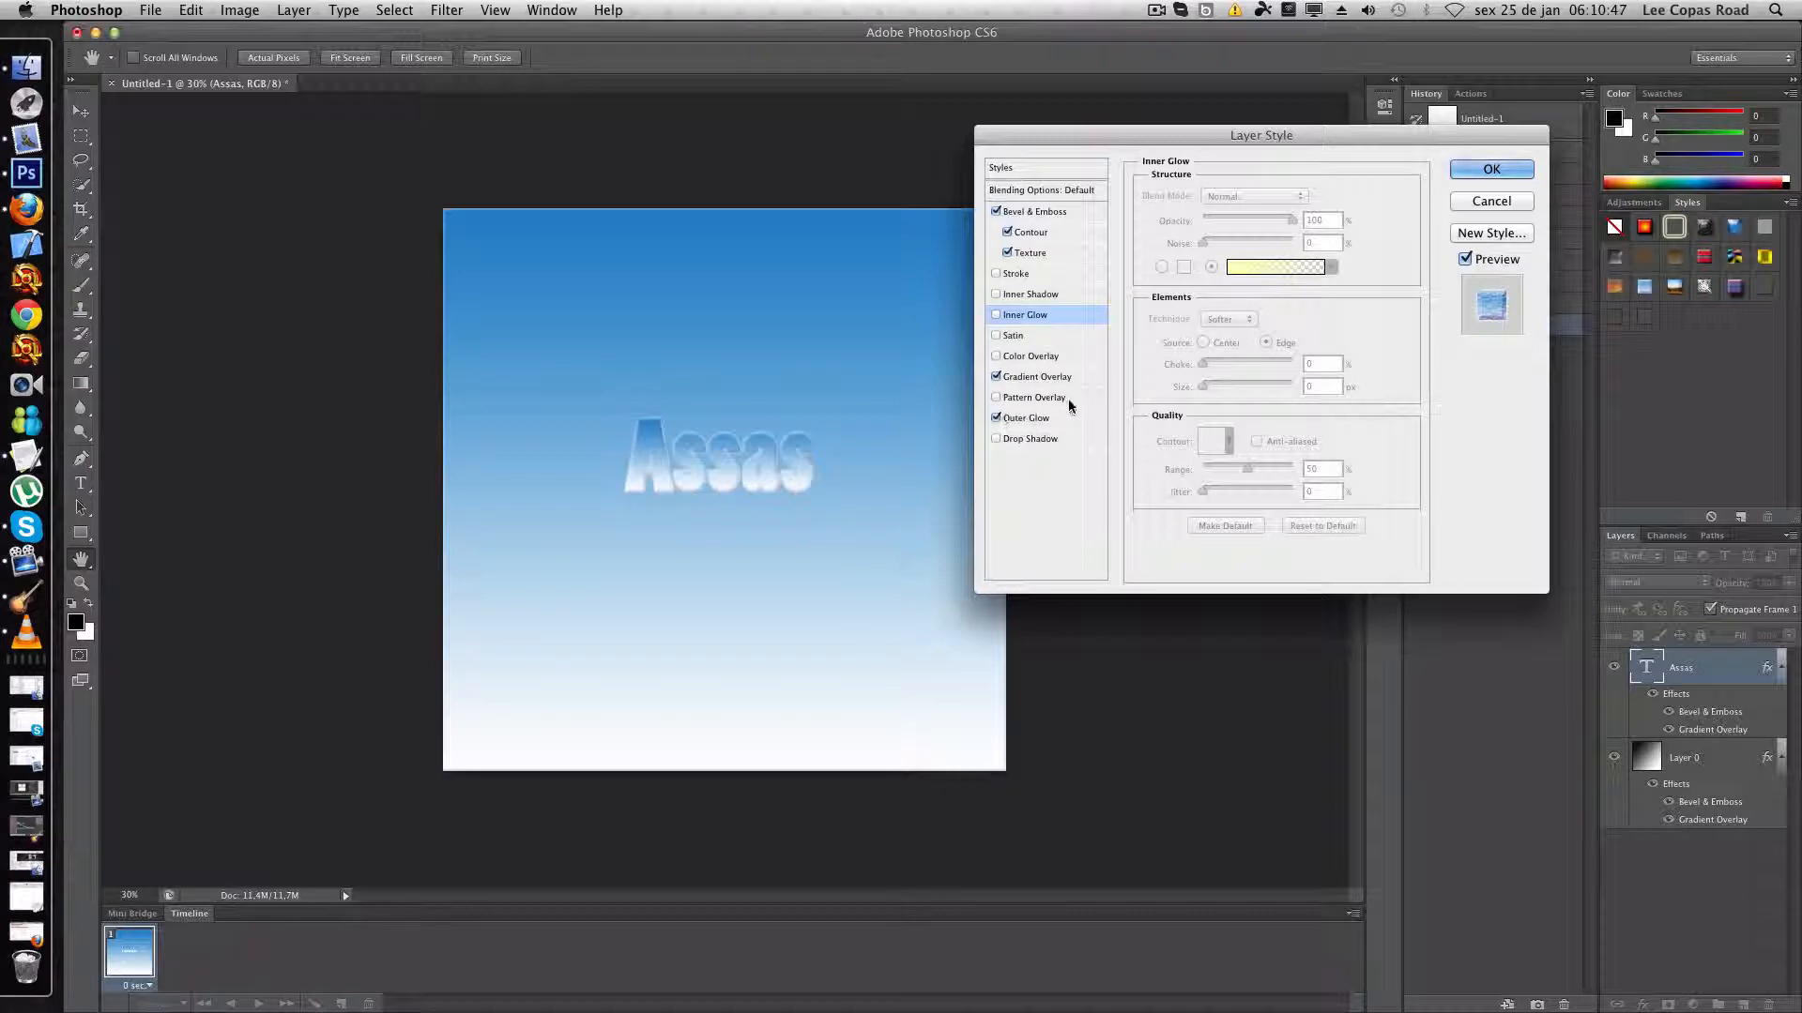
pyautogui.click(1056, 420)
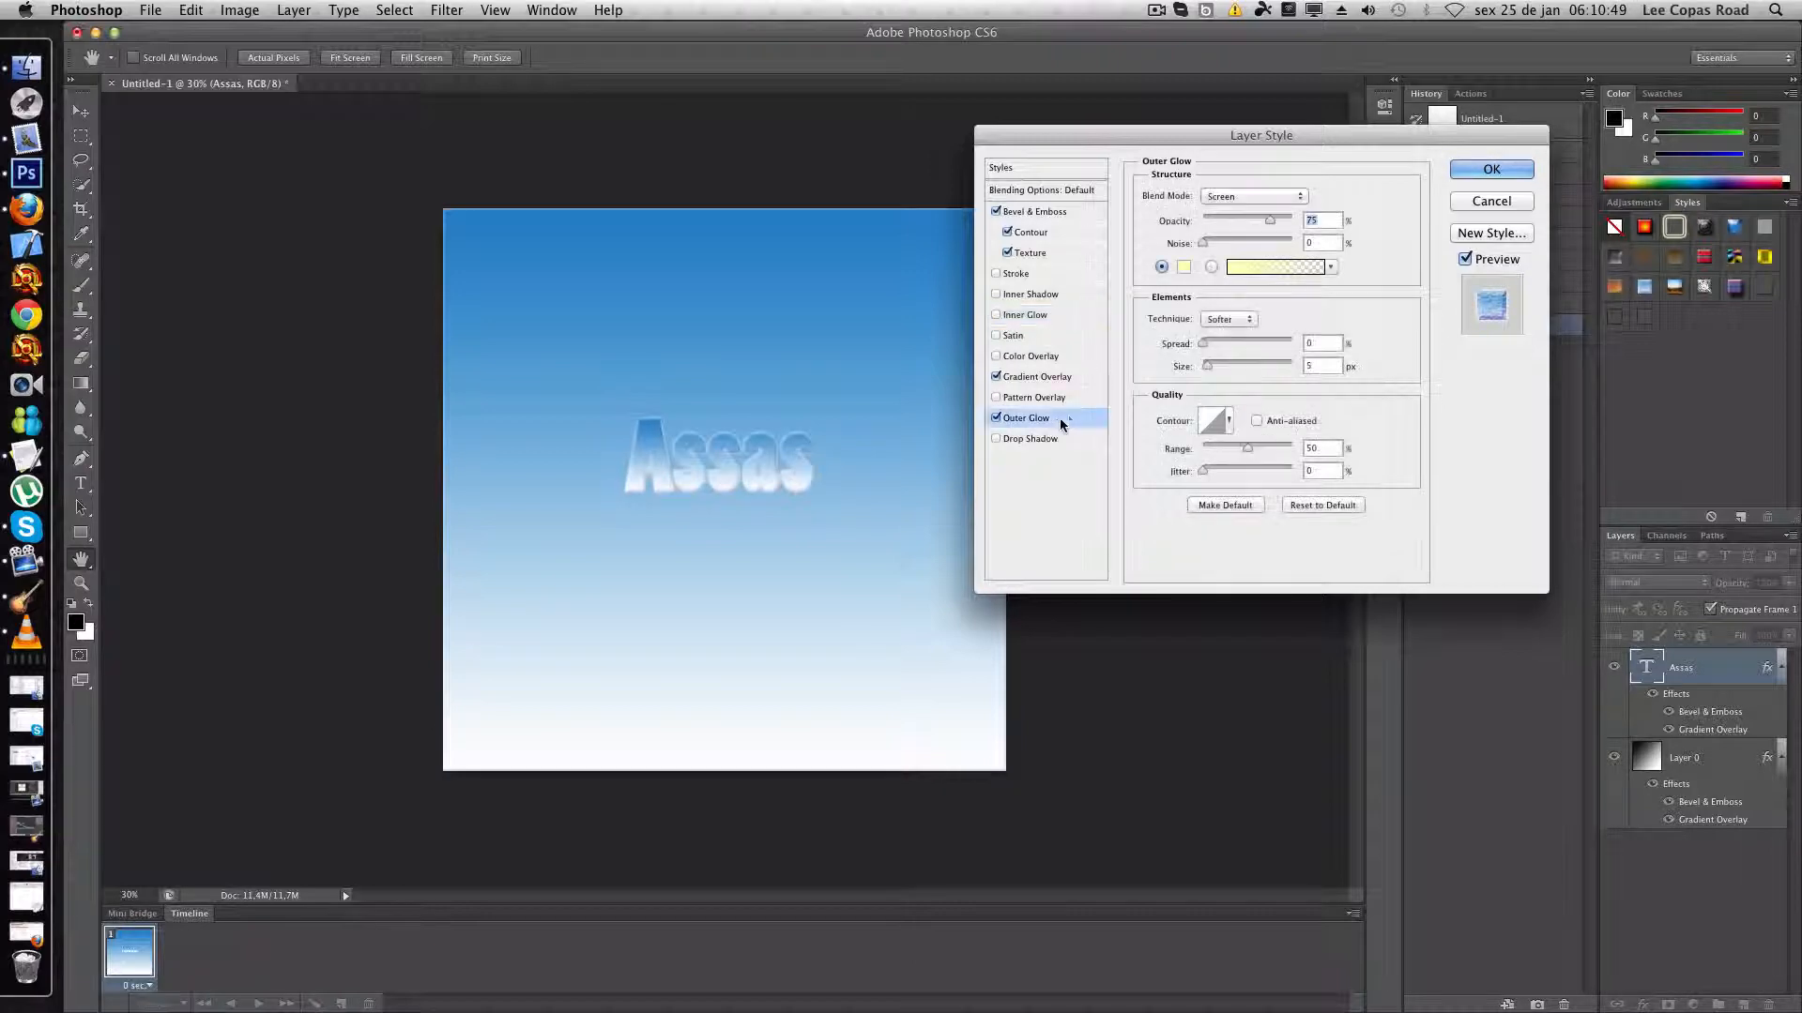
pyautogui.click(1273, 199)
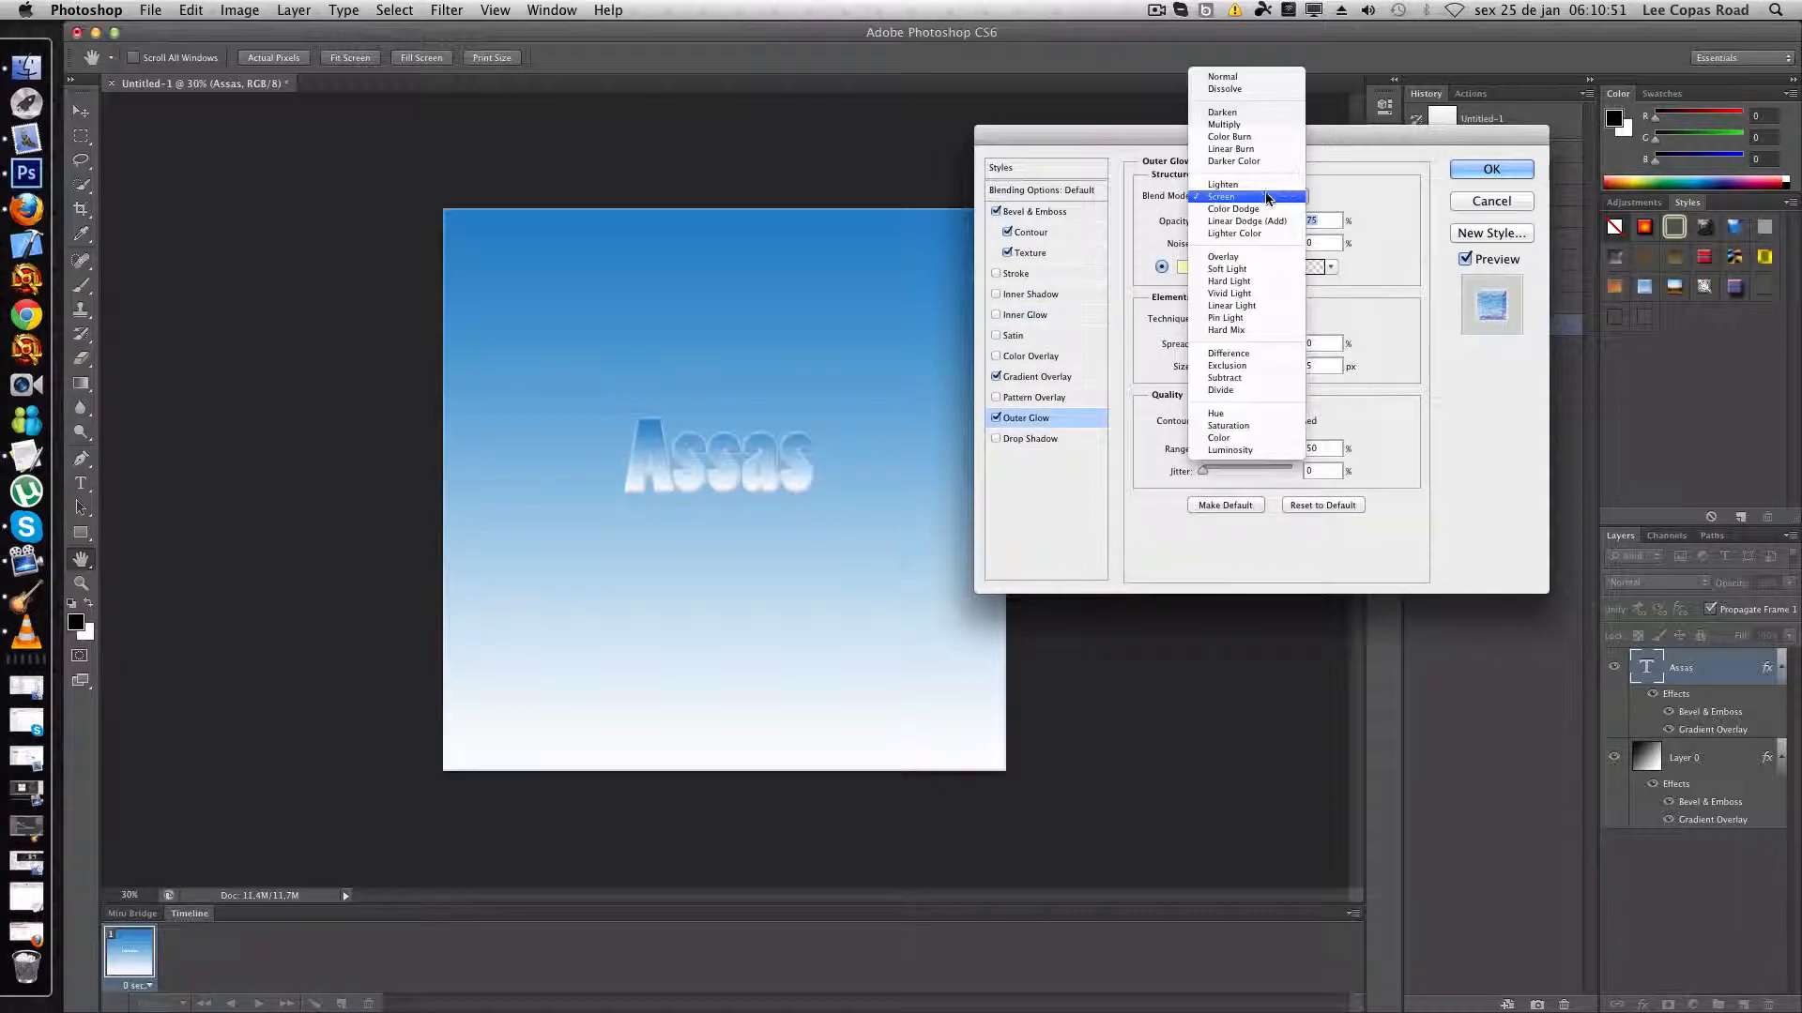
pyautogui.click(1244, 77)
pyautogui.click(1183, 267)
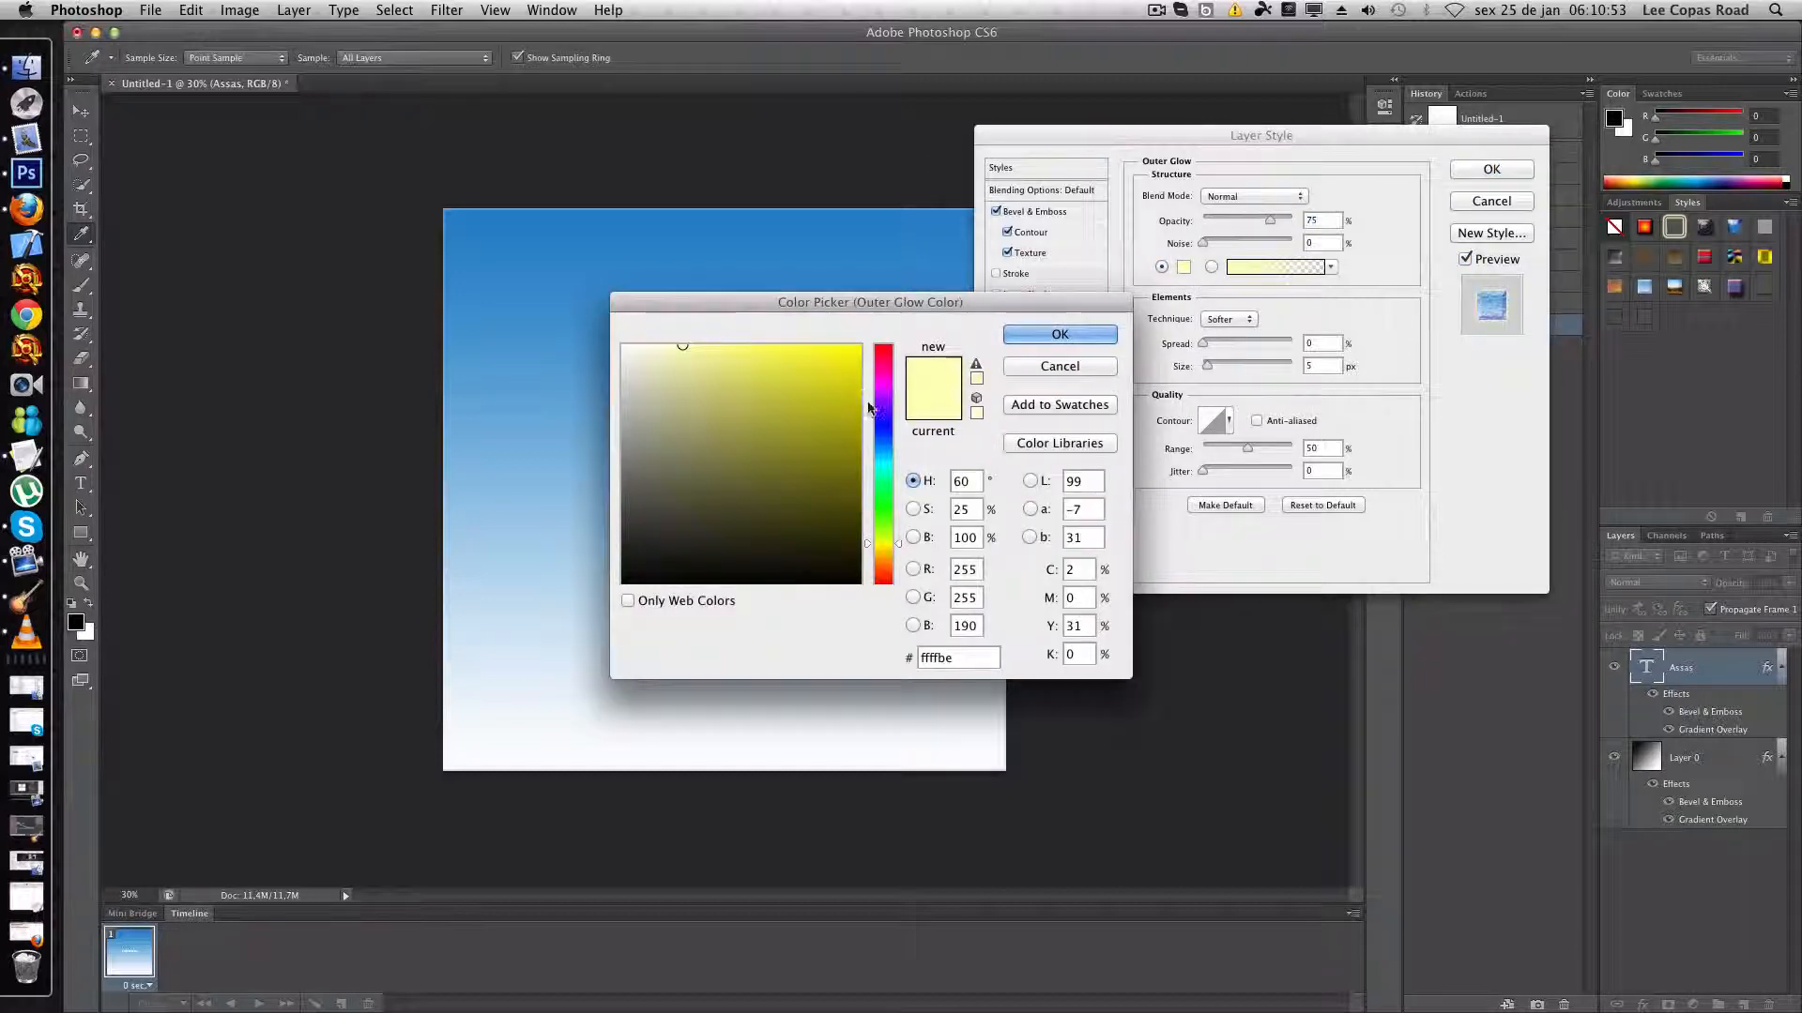
pyautogui.moveTo(882, 415); pyautogui.dragTo(882, 438)
pyautogui.moveTo(837, 354); pyautogui.dragTo(816, 356)
pyautogui.click(1060, 335)
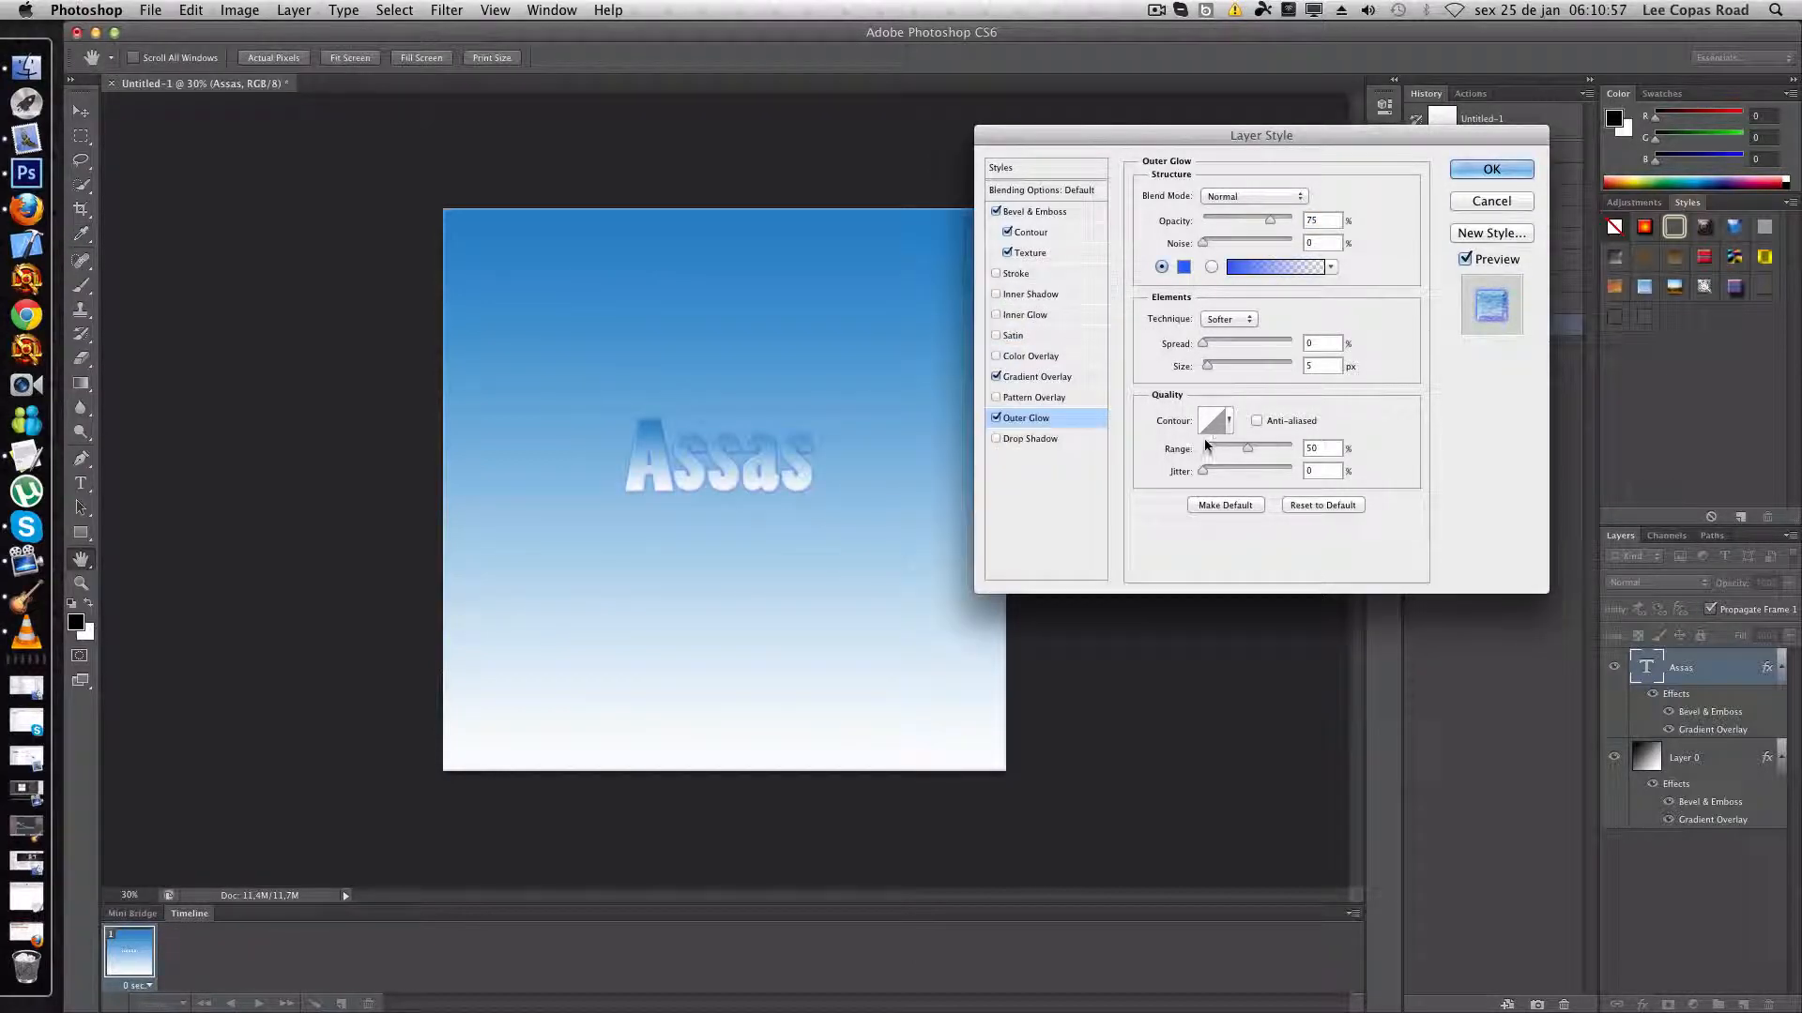
# - Set the text's Outer Glow to 24 px size, 100% opacity, 14% spread and black colour (000000)
pyautogui.moveTo(1208, 366); pyautogui.dragTo(1216, 365)
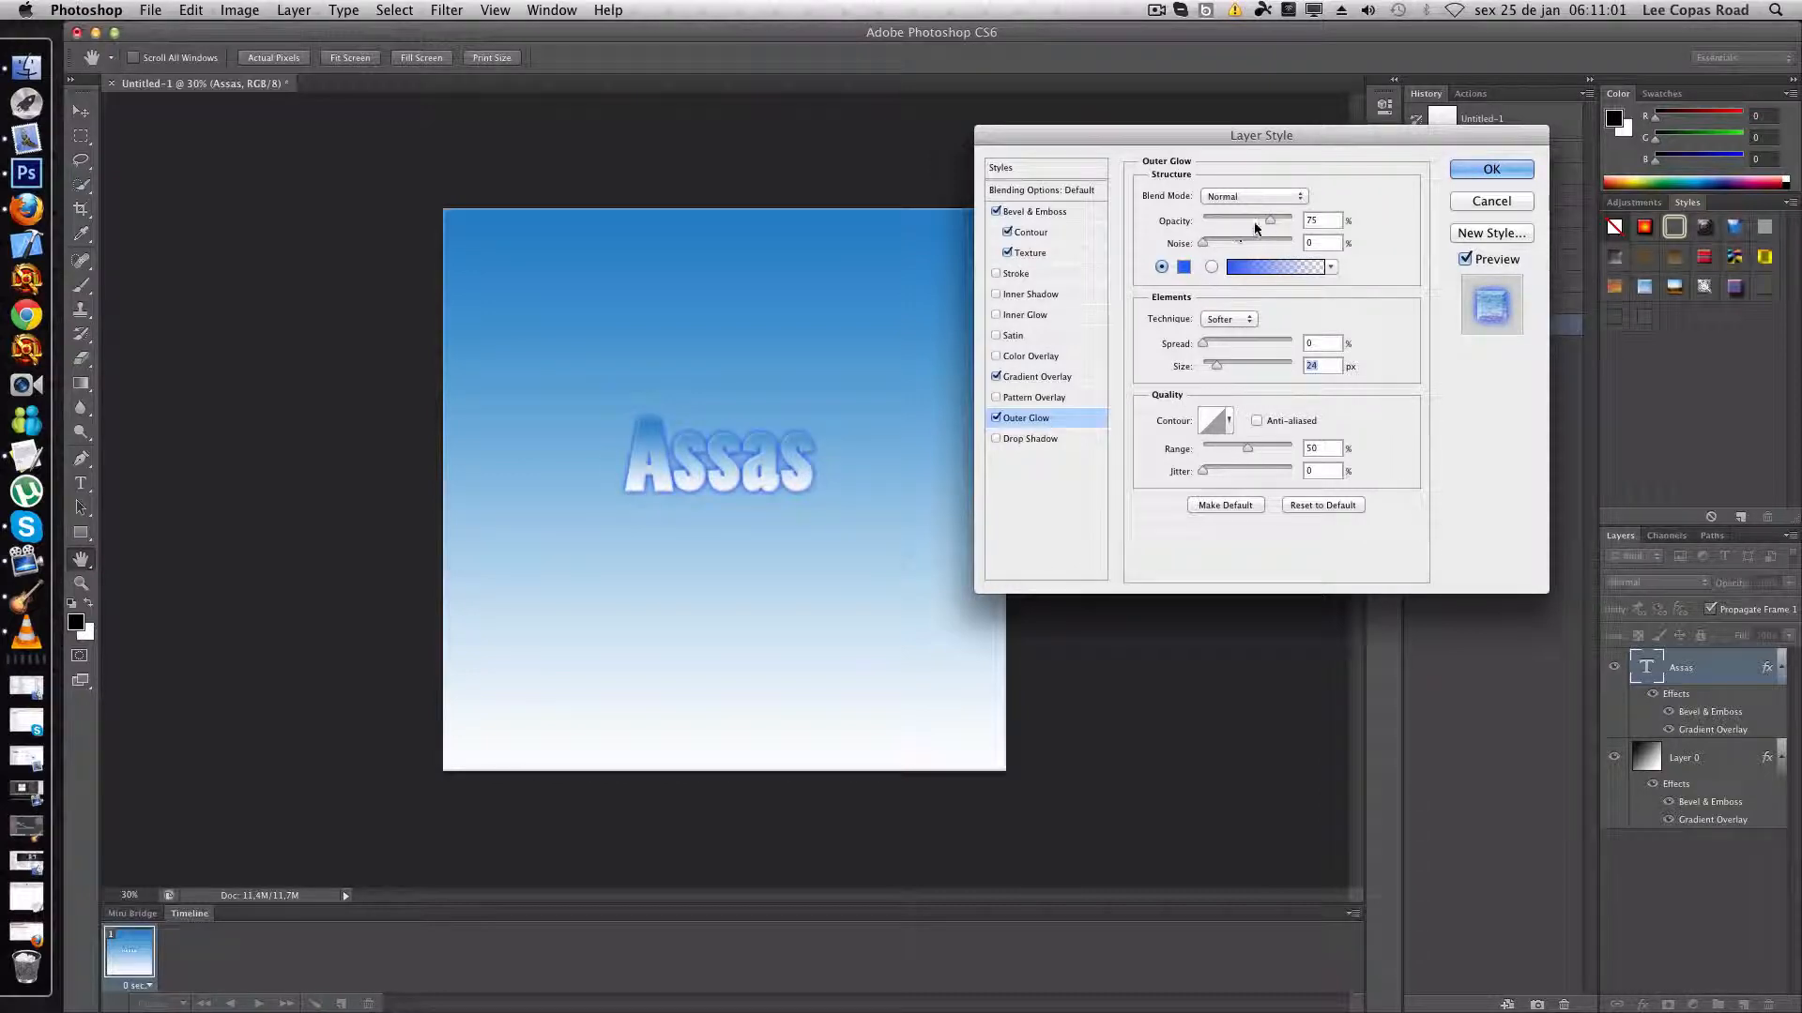
pyautogui.moveTo(1269, 218); pyautogui.dragTo(1297, 216)
pyautogui.moveTo(1205, 346); pyautogui.dragTo(1214, 344)
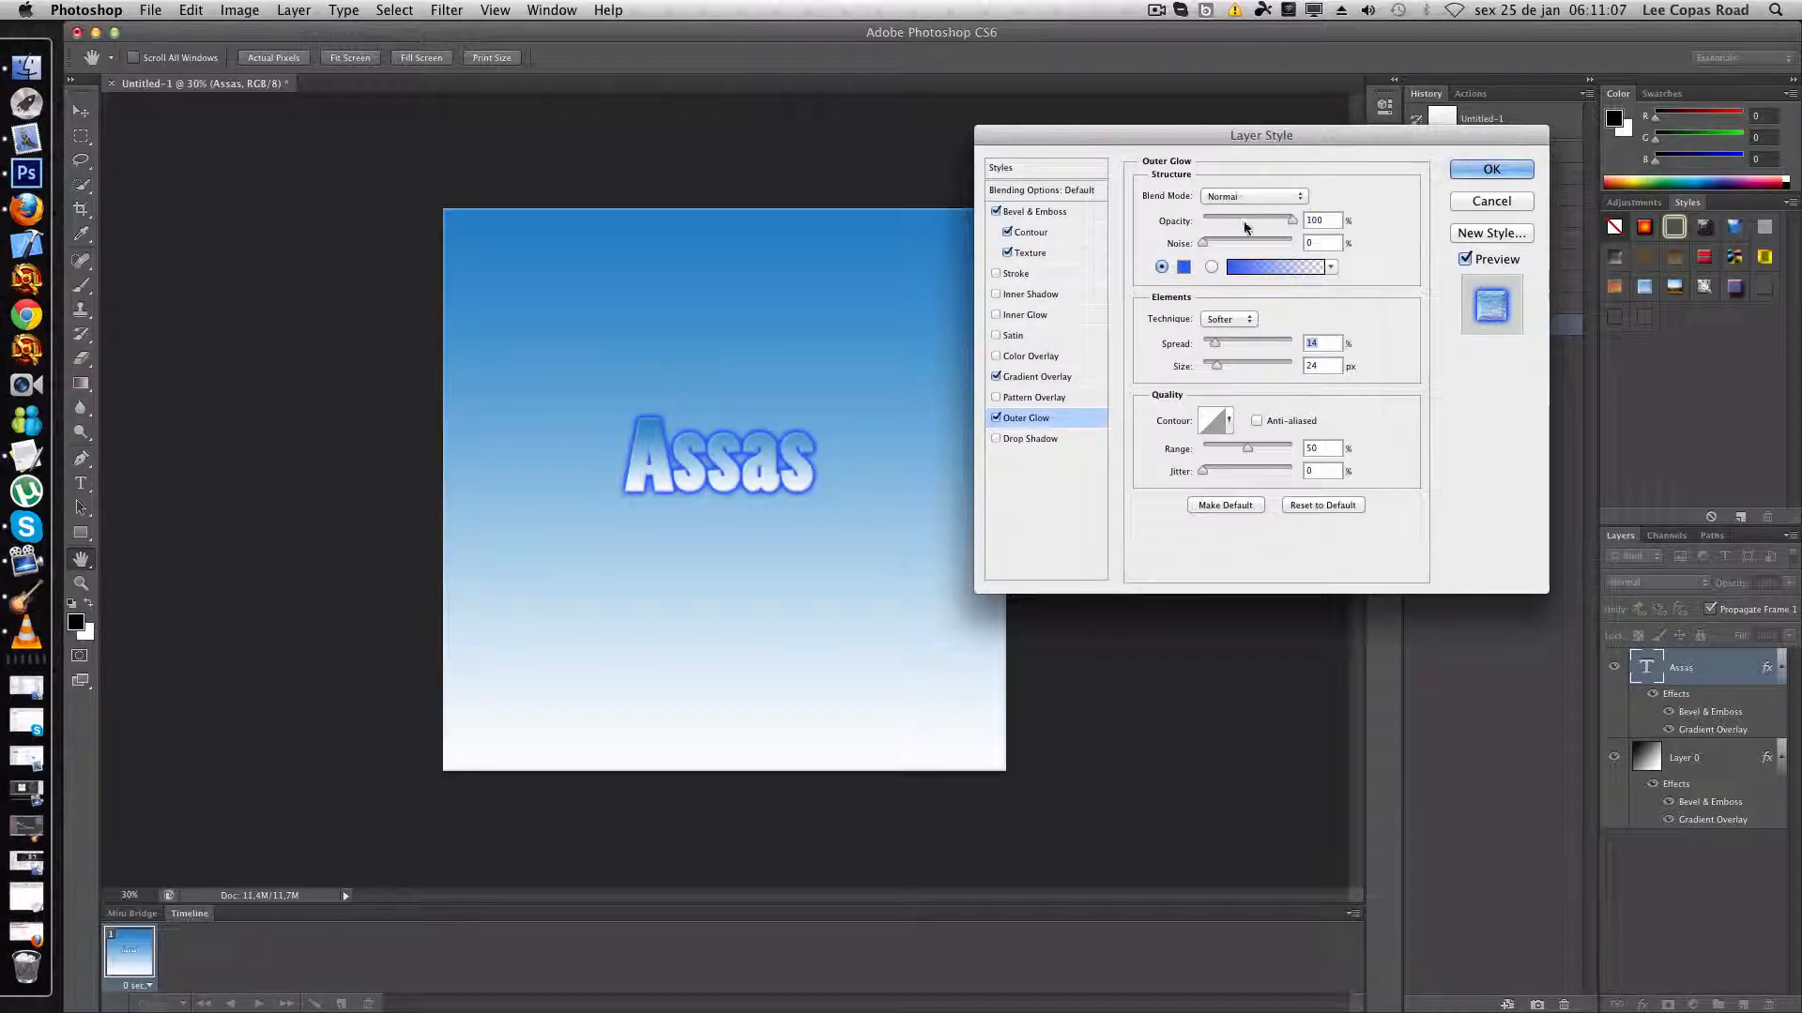
pyautogui.click(1183, 267)
pyautogui.moveTo(837, 440); pyautogui.dragTo(838, 587)
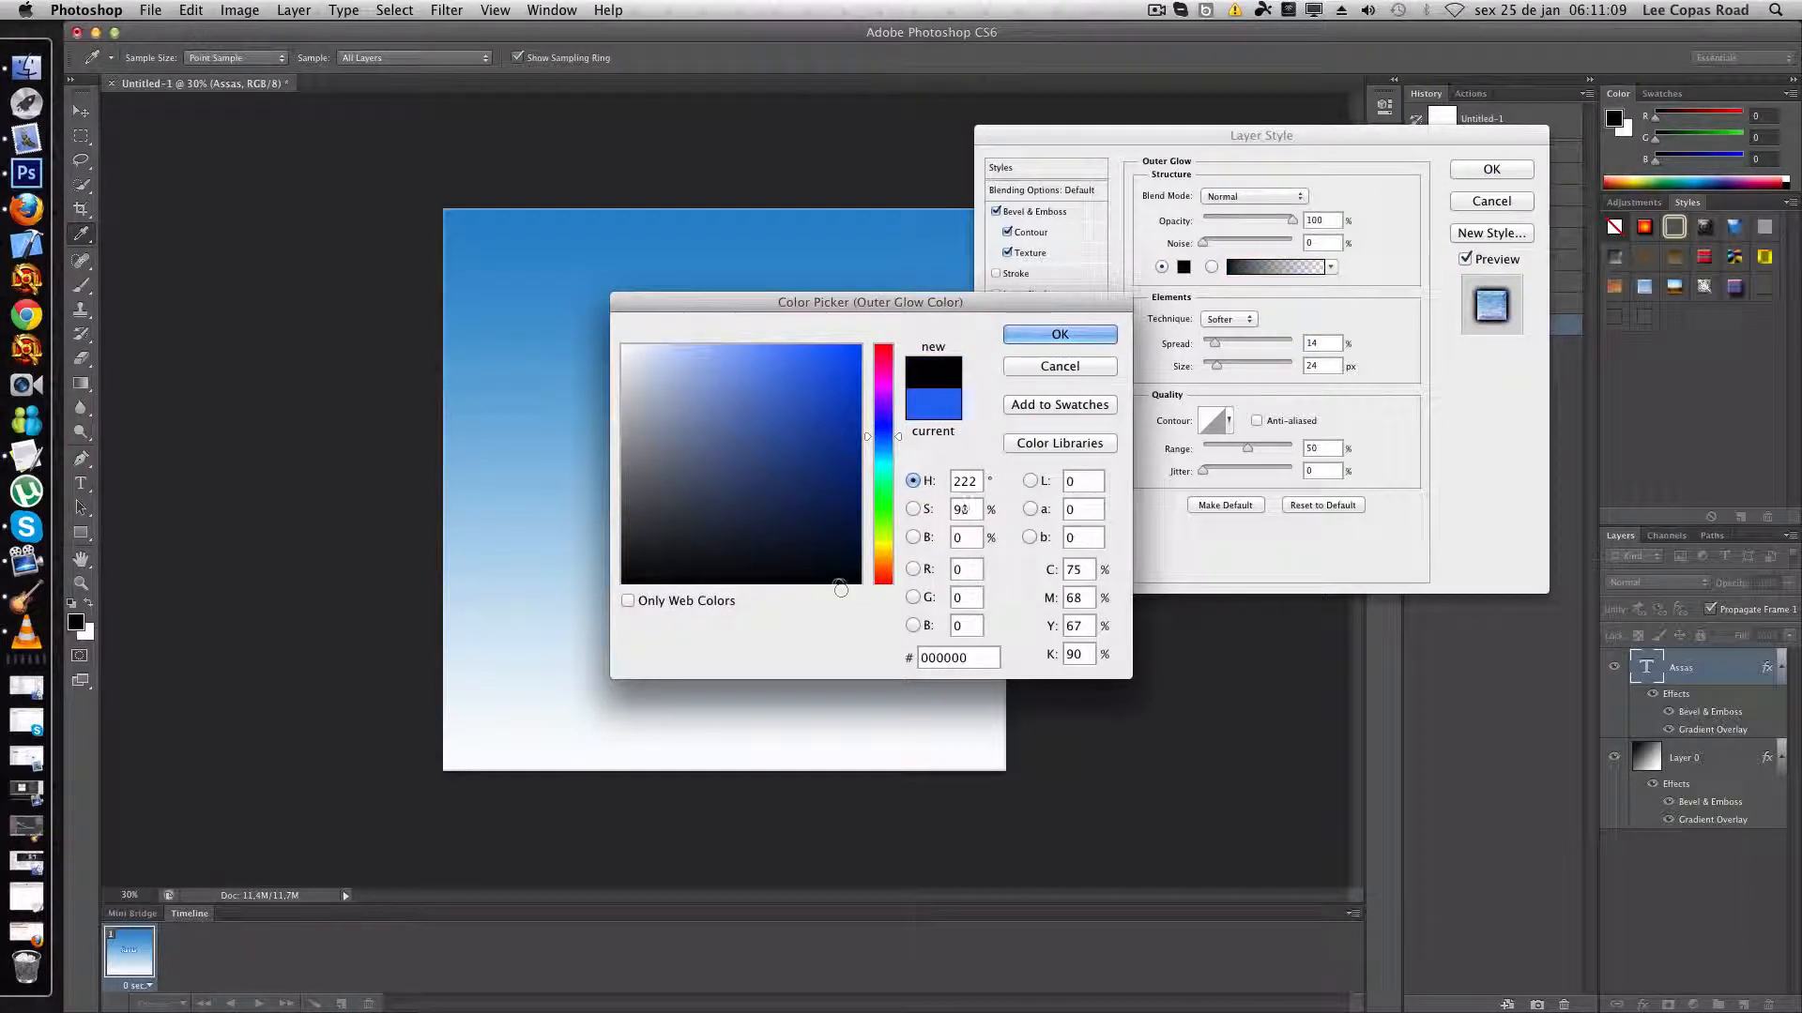
pyautogui.click(1097, 338)
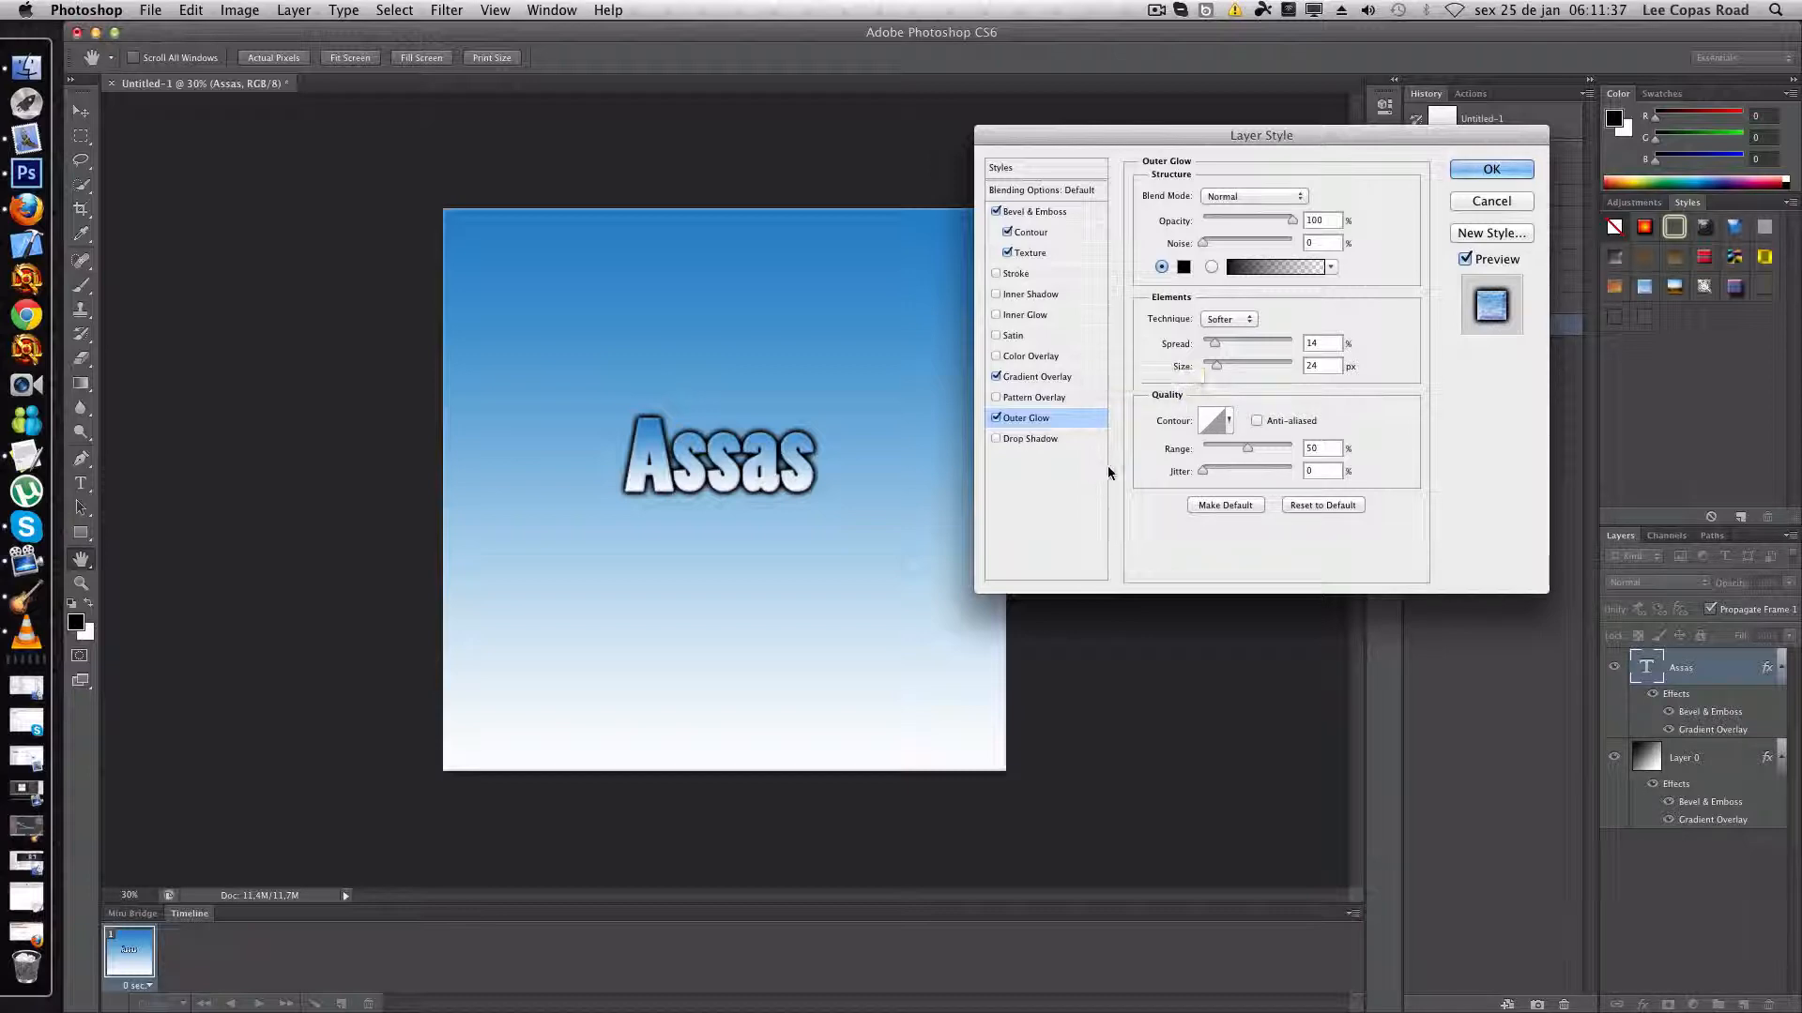
# - Enable a Drop Shadow on the Assas text with 100% opacity and Normal blend mode
pyautogui.click(997, 397)
pyautogui.click(1023, 437)
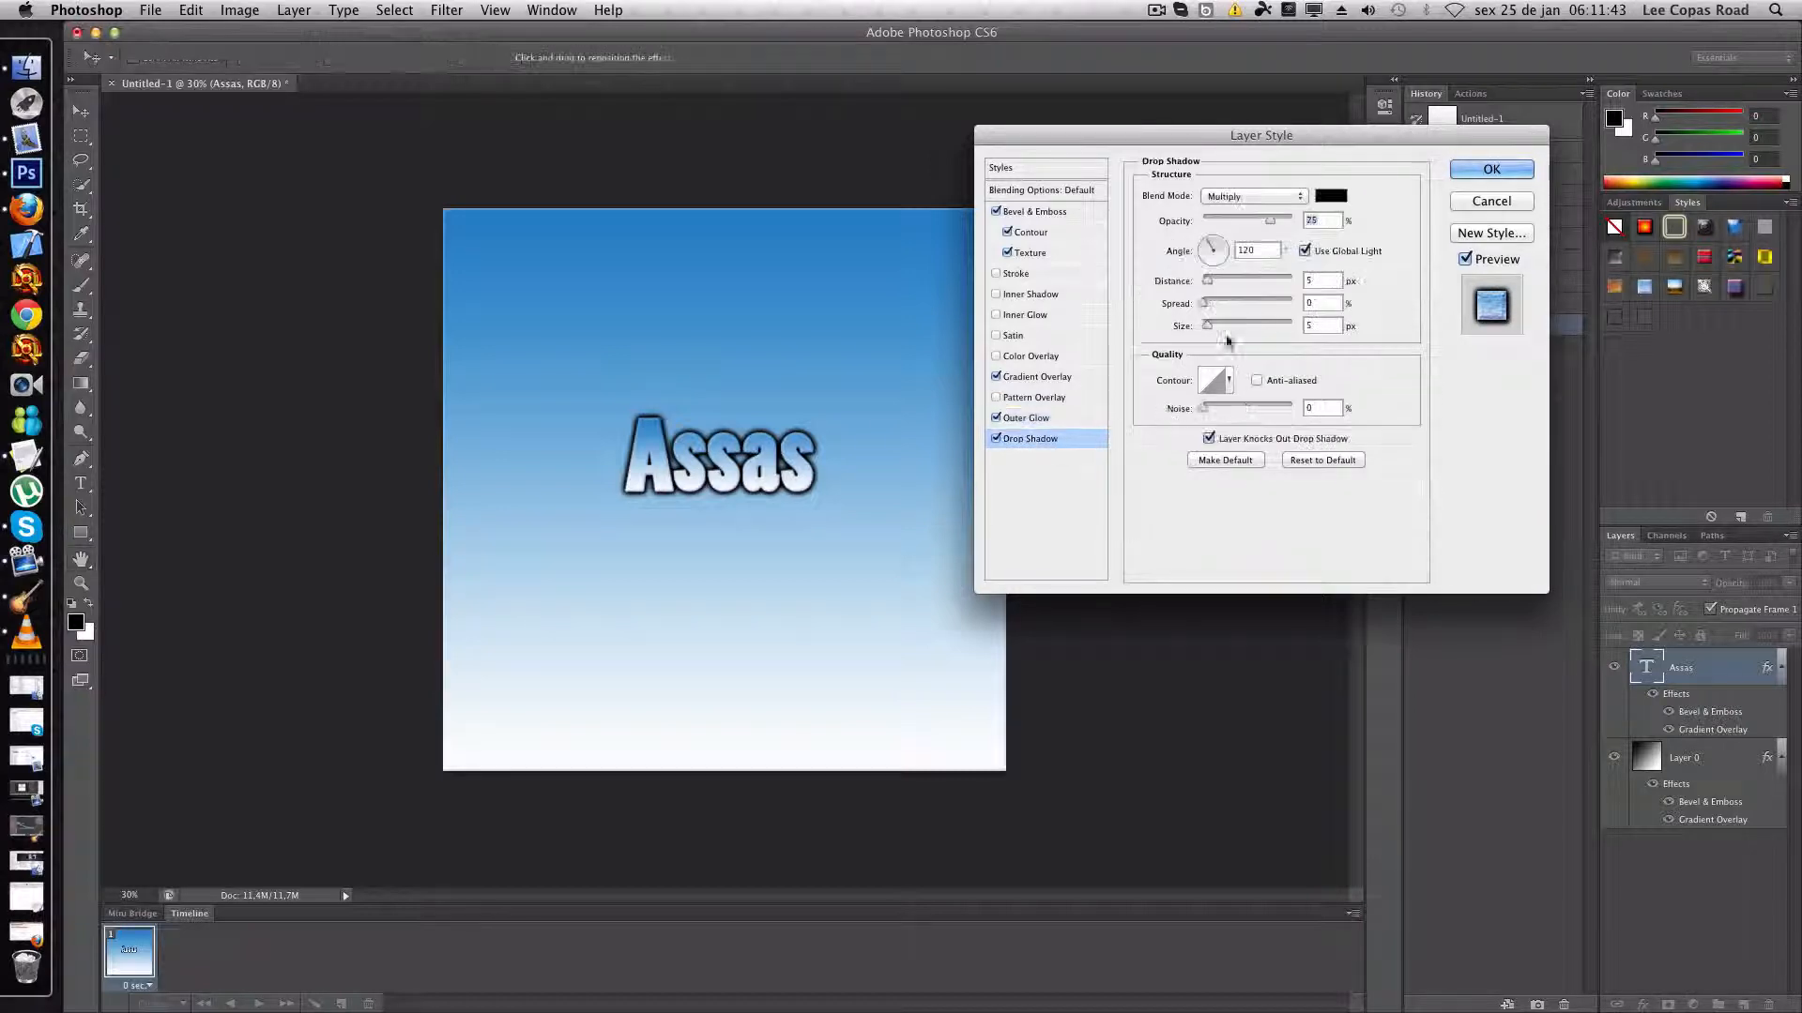
pyautogui.moveTo(1273, 227); pyautogui.dragTo(1293, 221)
pyautogui.click(1254, 196)
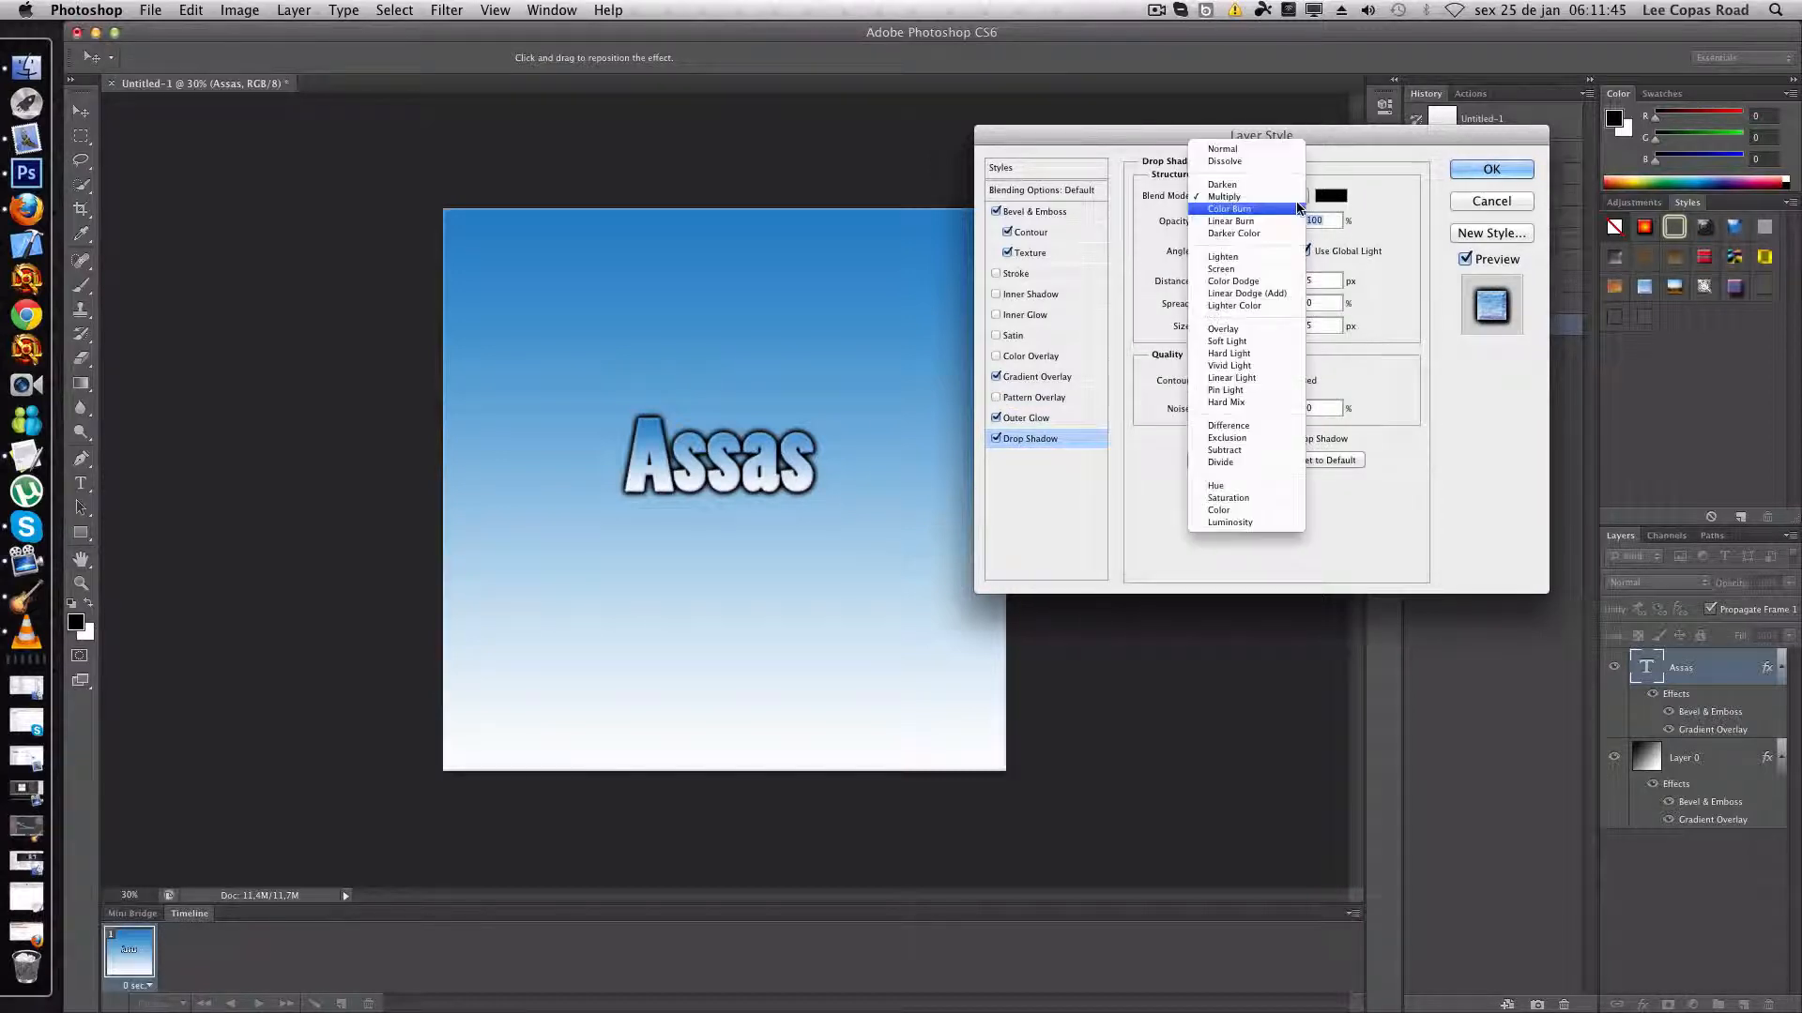
pyautogui.click(1258, 152)
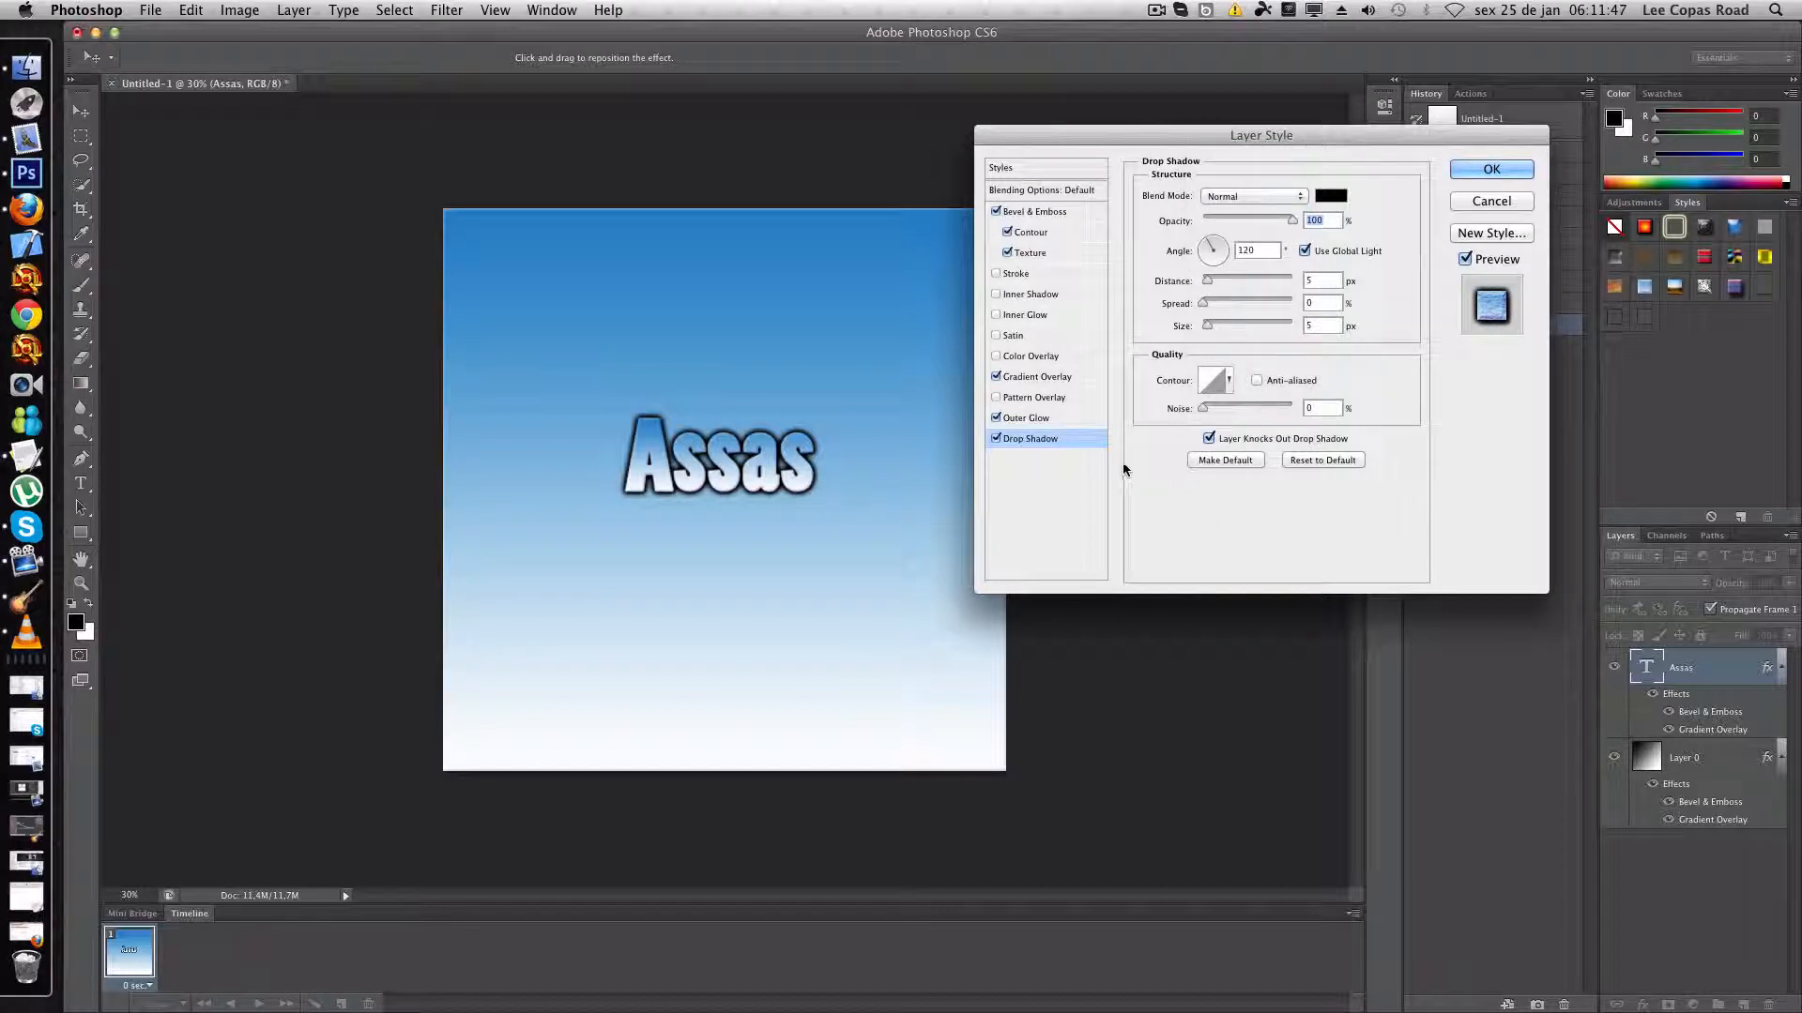
# - Enable Inner Glow on the Assas text in black with a size of 38 px, and apply the layer style
pyautogui.click(1044, 314)
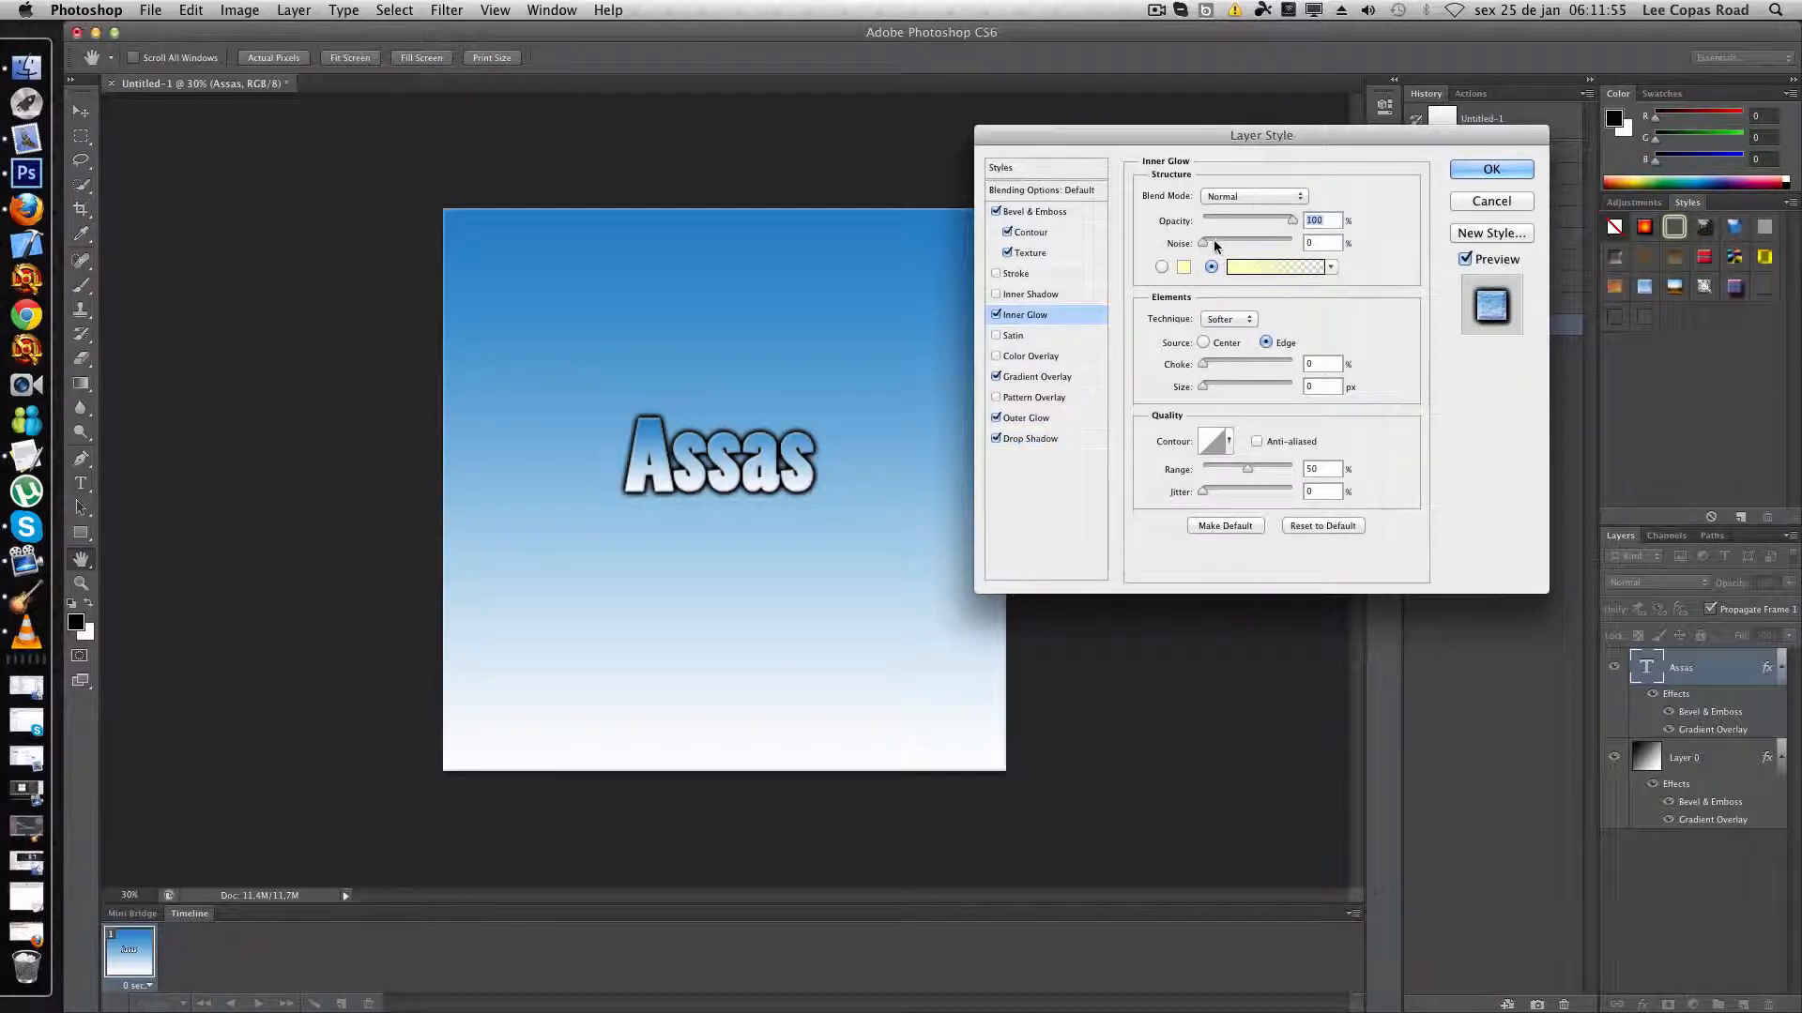
pyautogui.click(1186, 267)
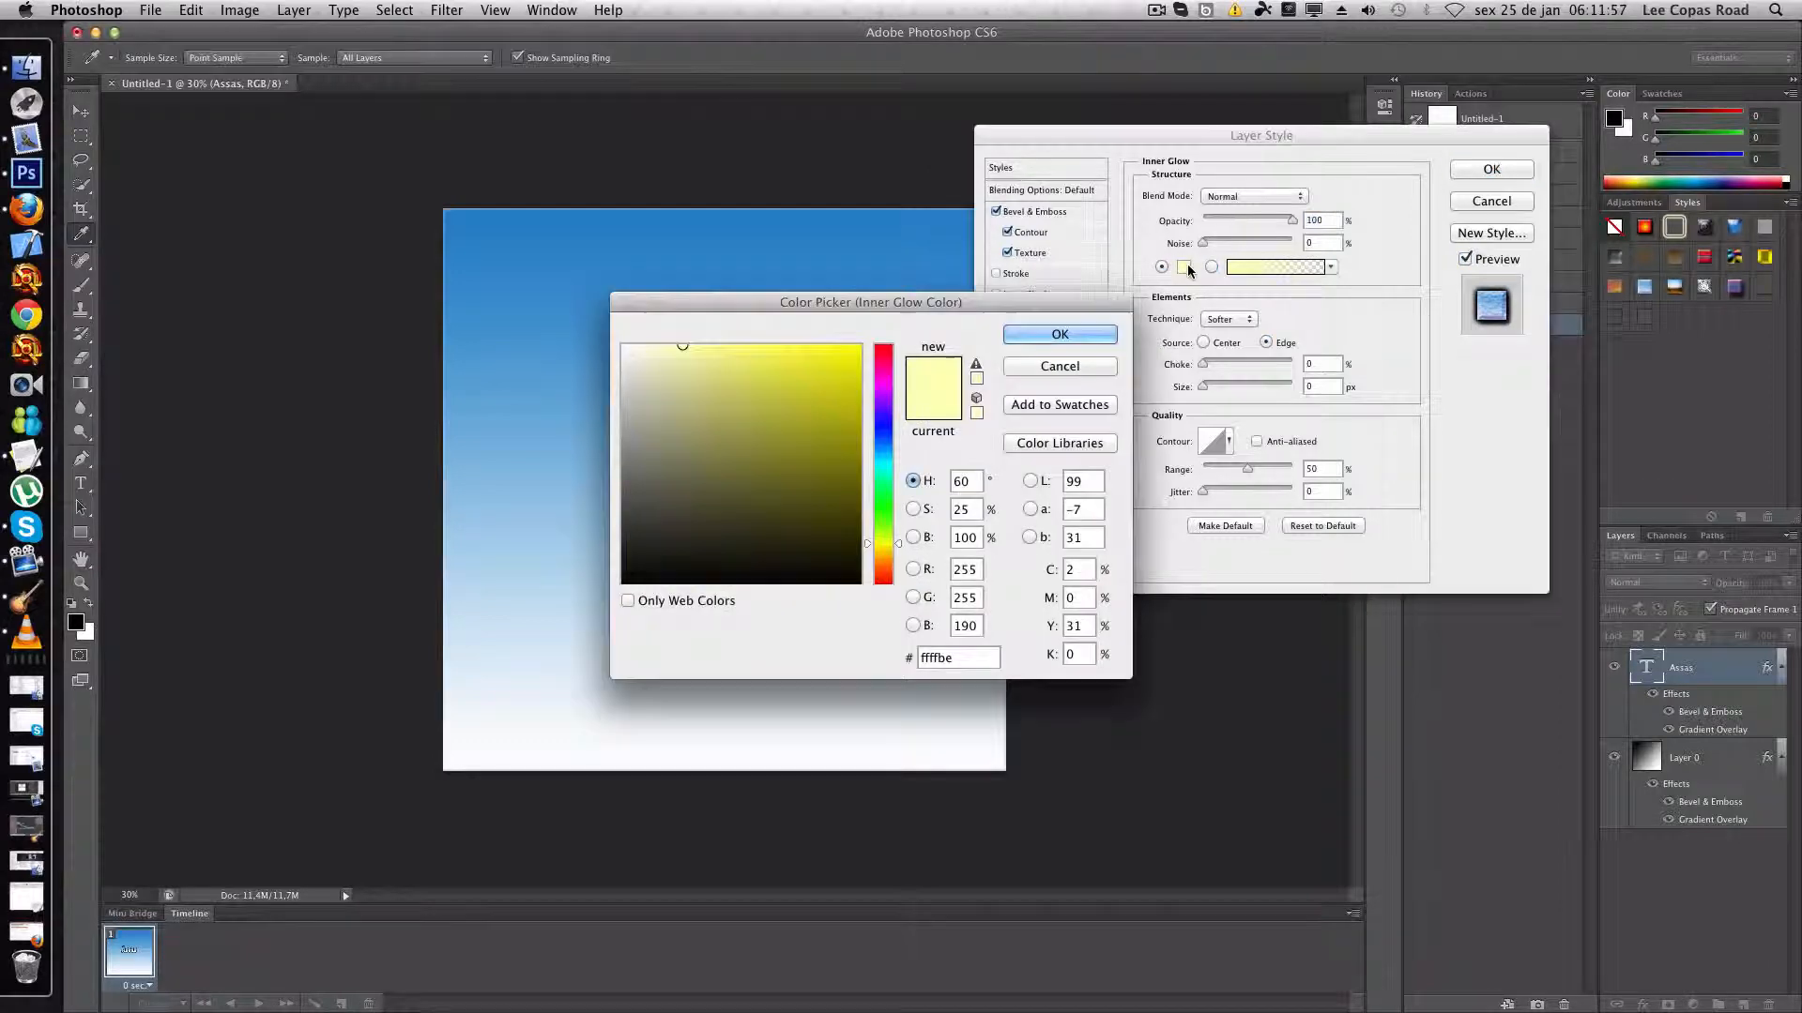
pyautogui.click(847, 518)
pyautogui.click(1059, 334)
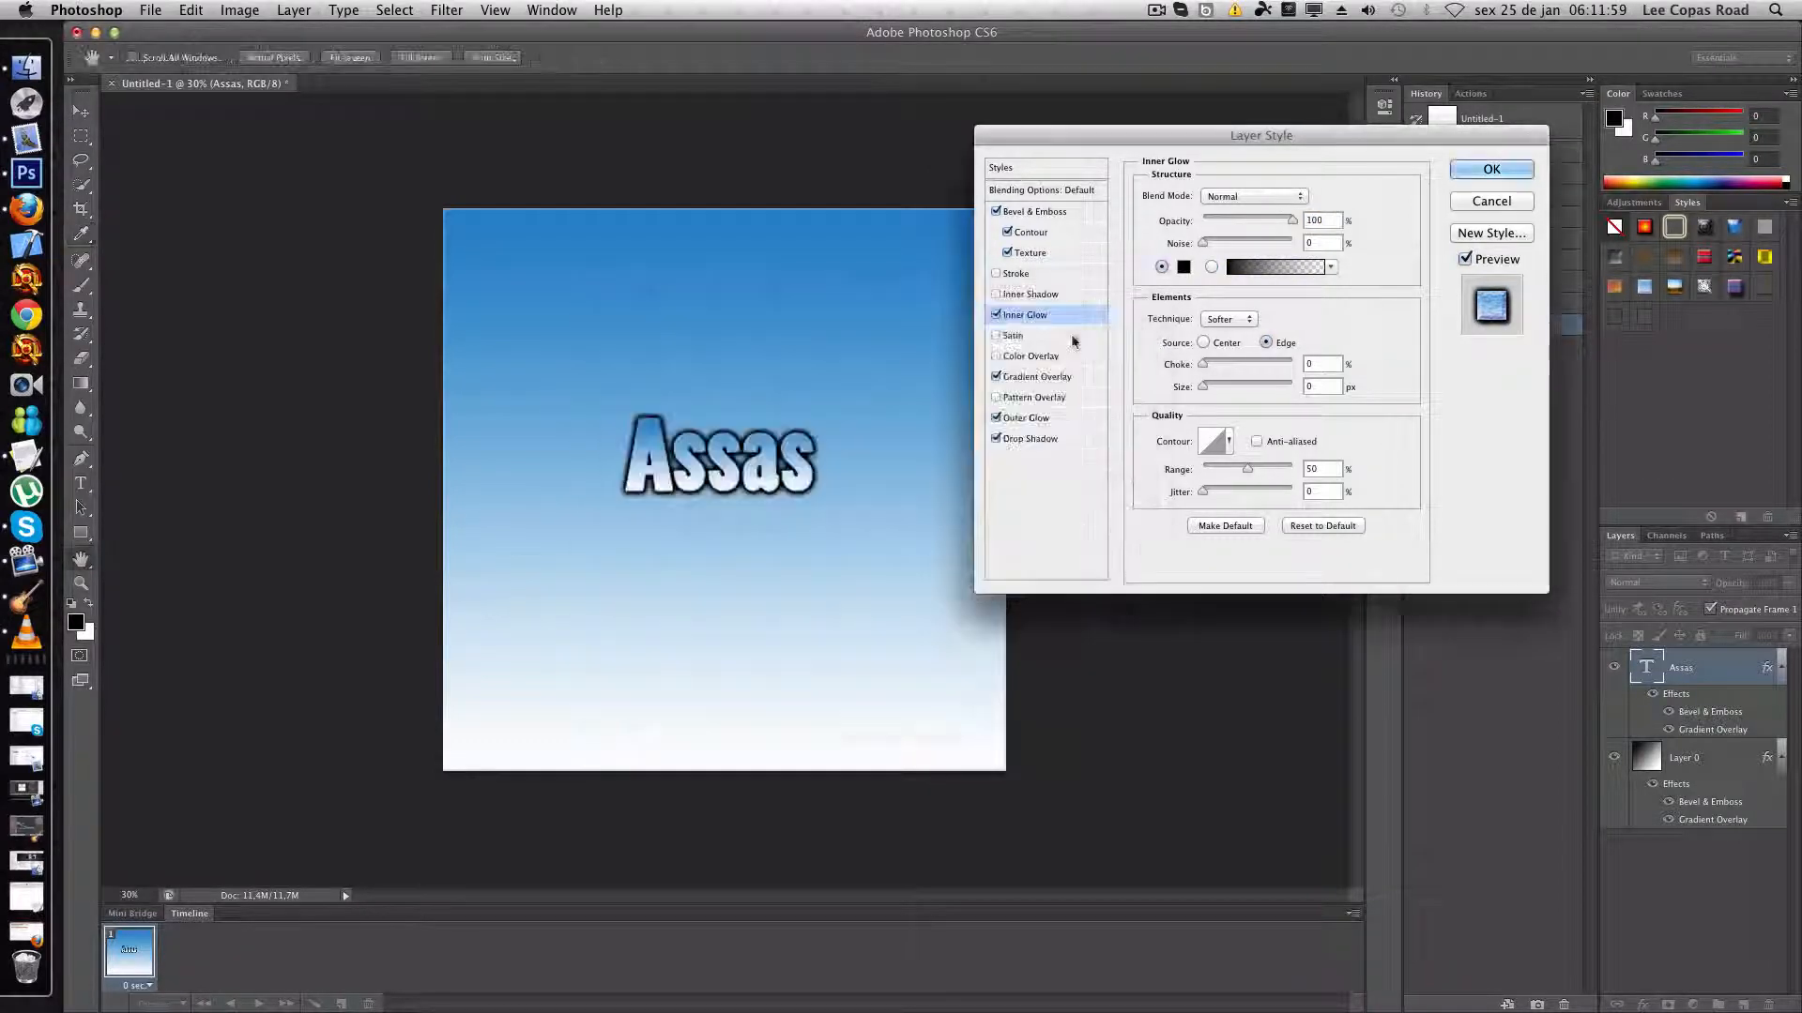
pyautogui.moveTo(1203, 387)
pyautogui.mouseDown()
pyautogui.moveTo(1246, 387)
pyautogui.moveTo(1224, 386)
pyautogui.mouseUp()
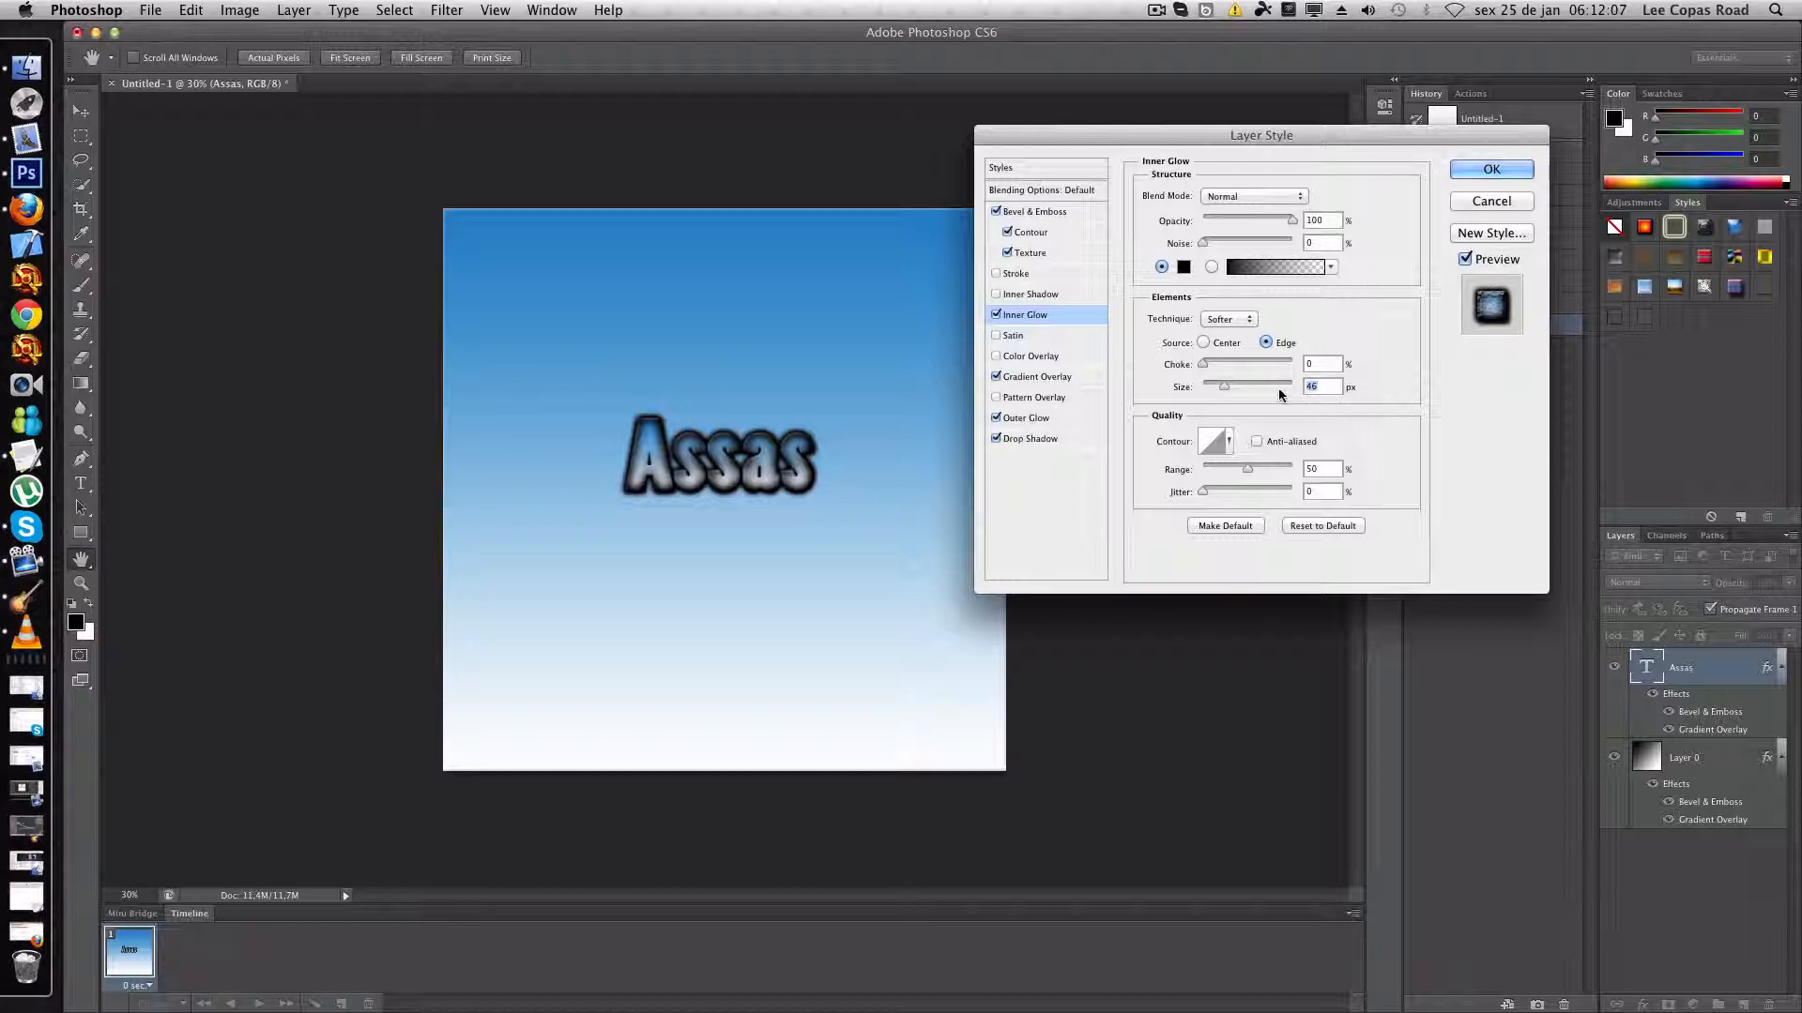
pyautogui.moveTo(1223, 386); pyautogui.dragTo(1221, 387)
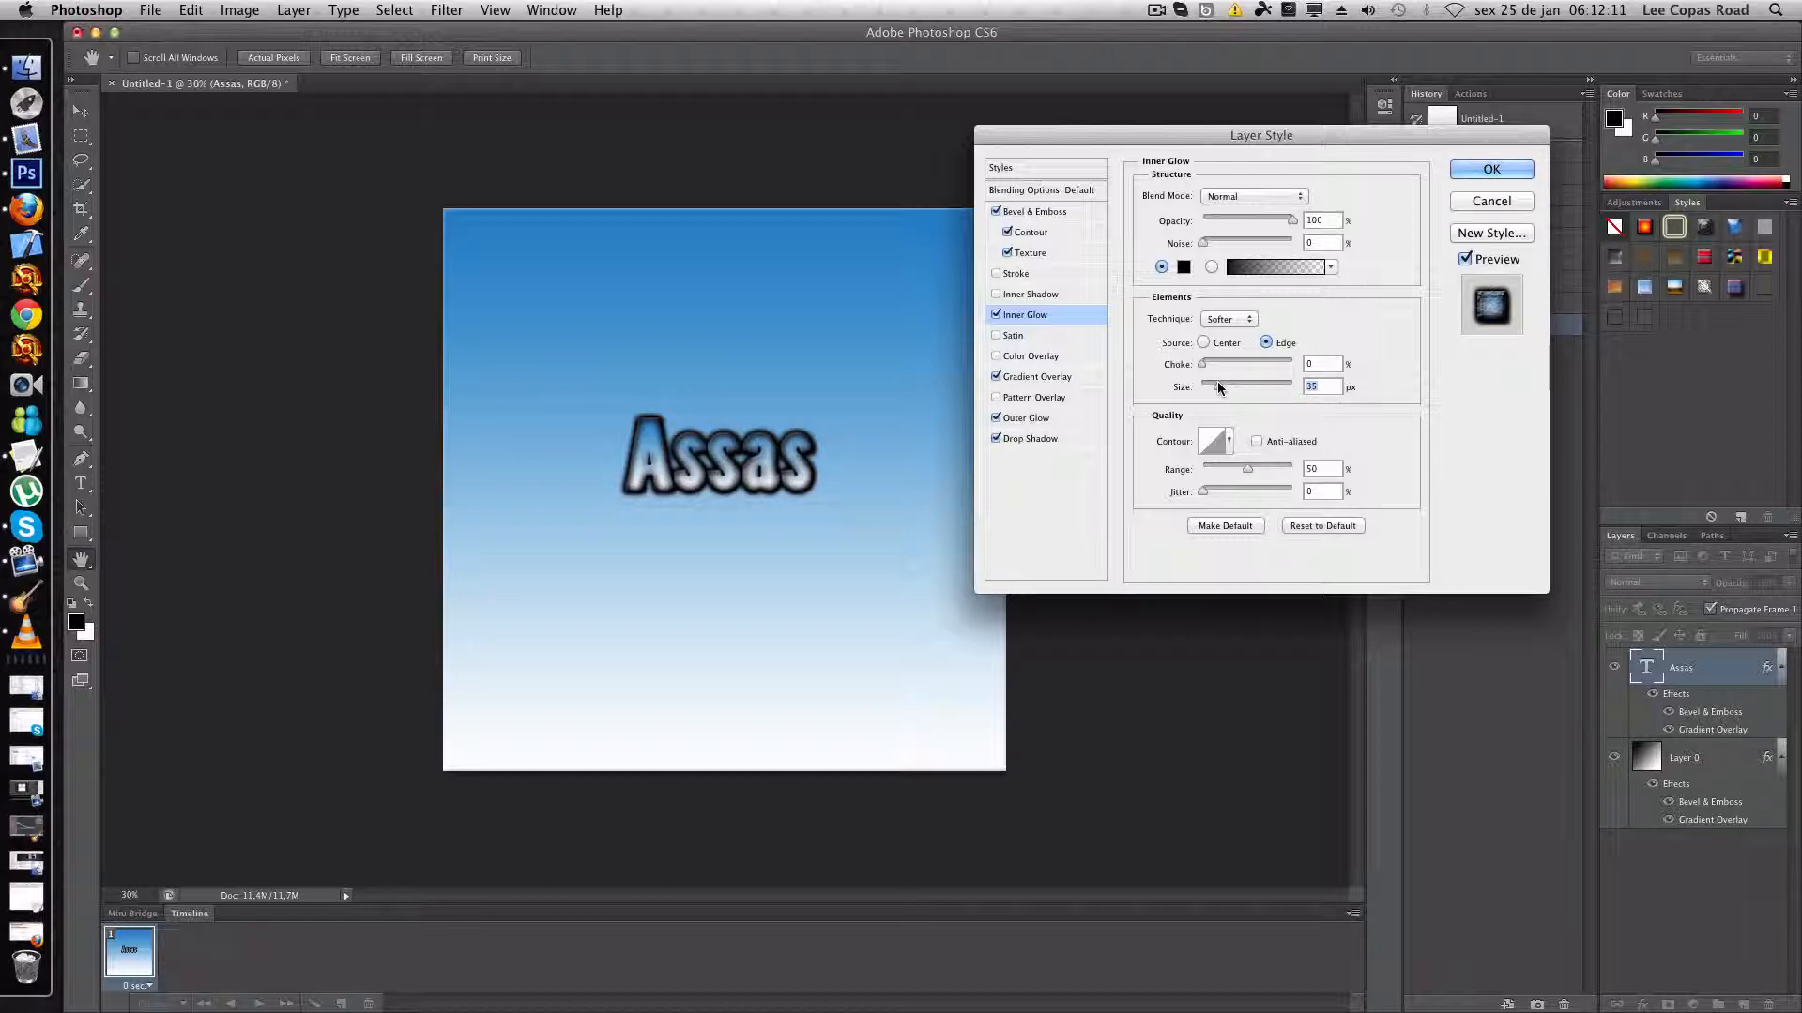
pyautogui.moveTo(1218, 385); pyautogui.dragTo(1221, 385)
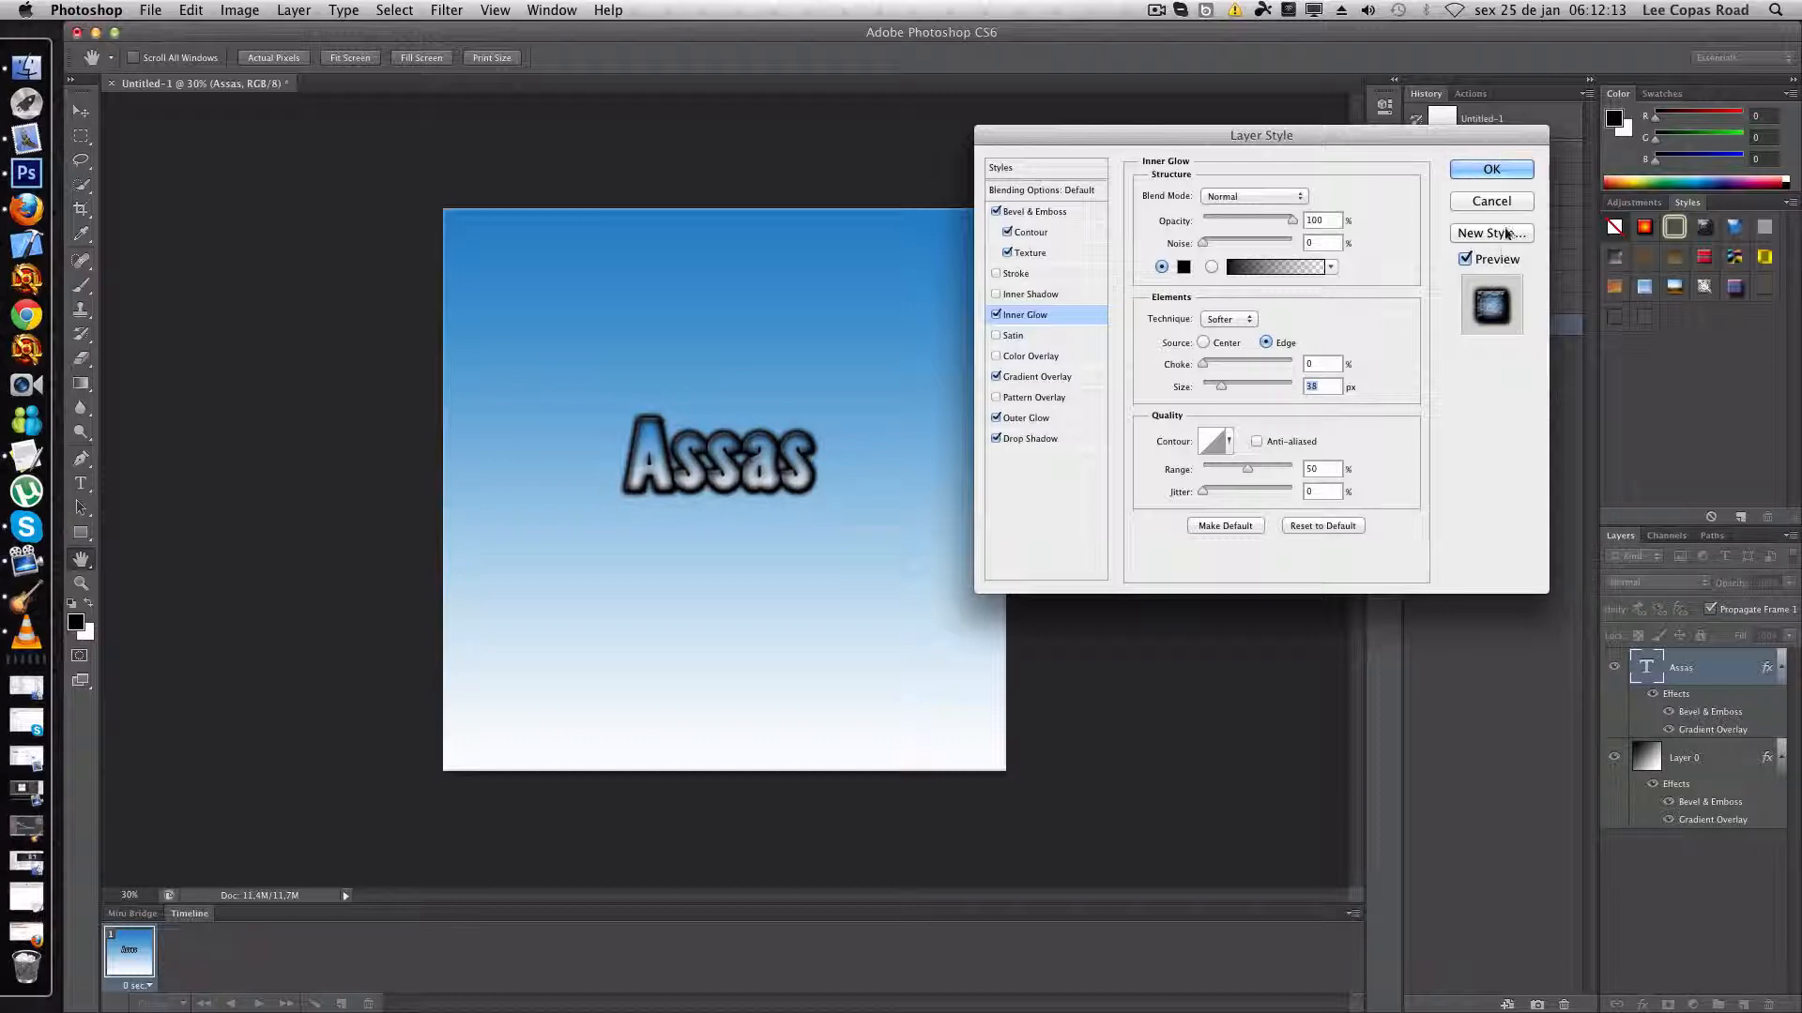
pyautogui.click(1482, 169)
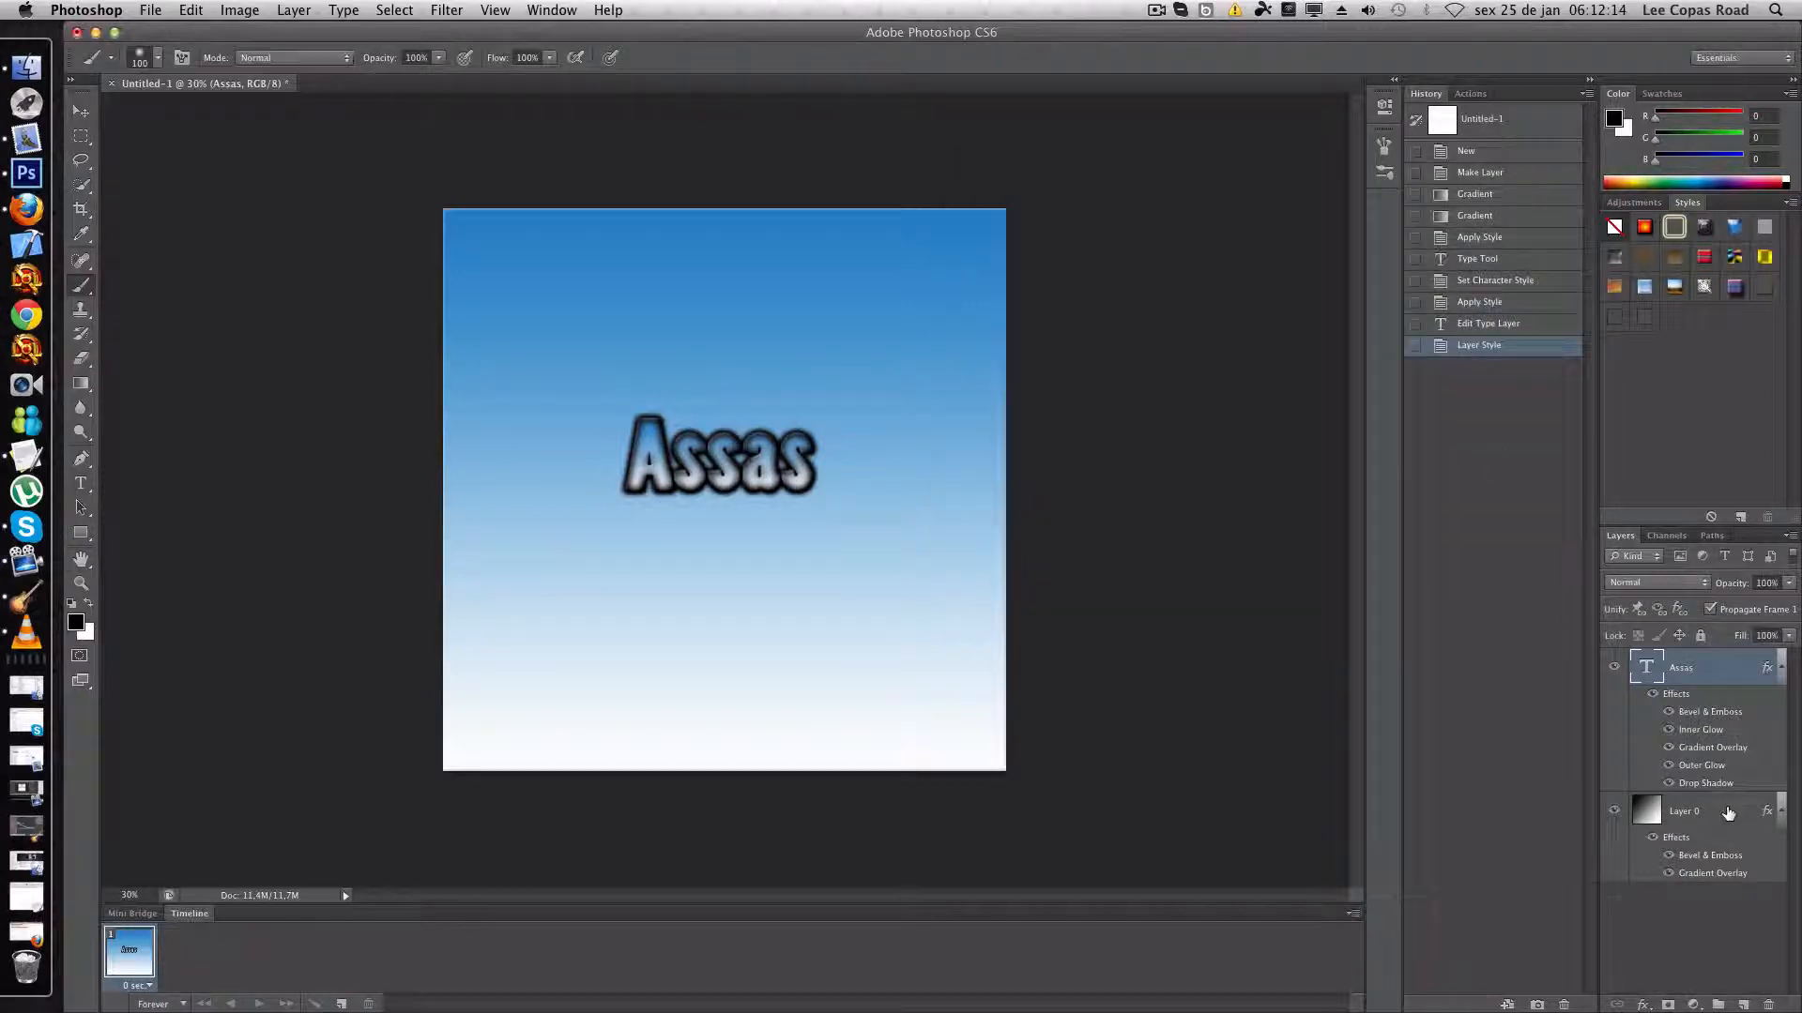
# - Enable Inner Glow in Layer 0's blending options with a size of 177 px, leaving Inner Shadow off
pyautogui.rightClick(1651, 820)
pyautogui.click(1650, 810)
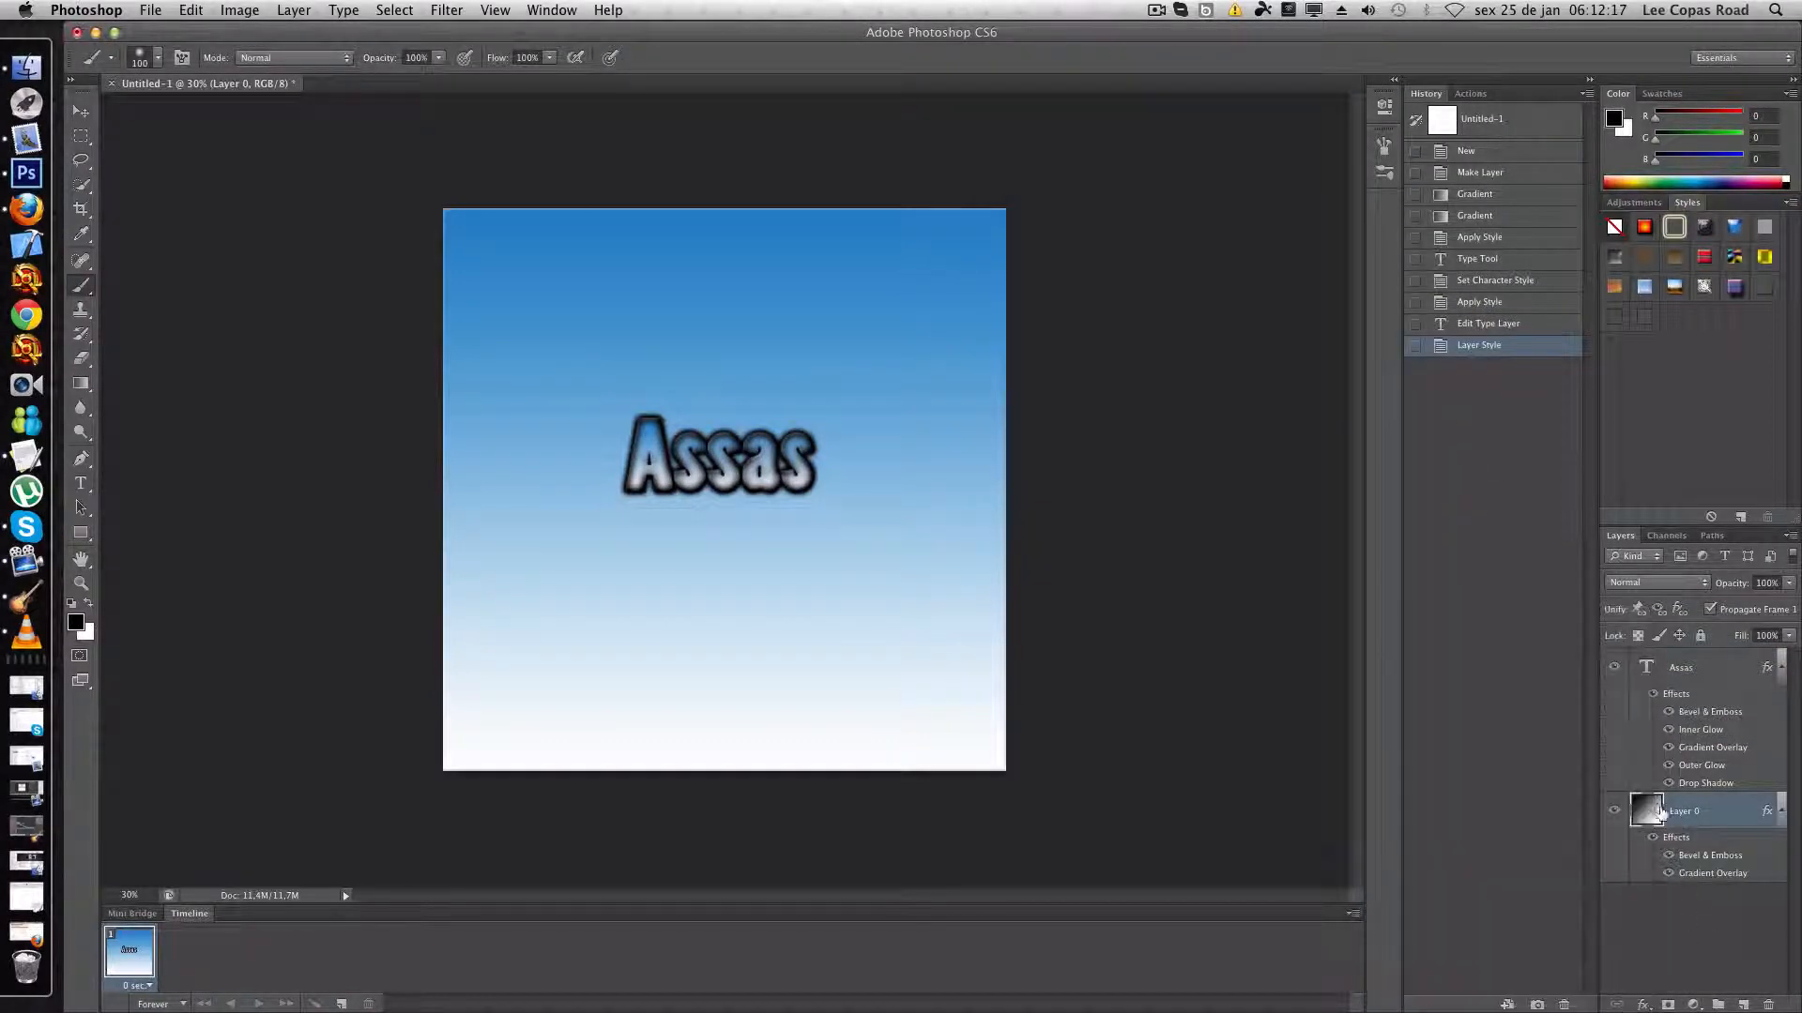
pyautogui.rightClick(1651, 805)
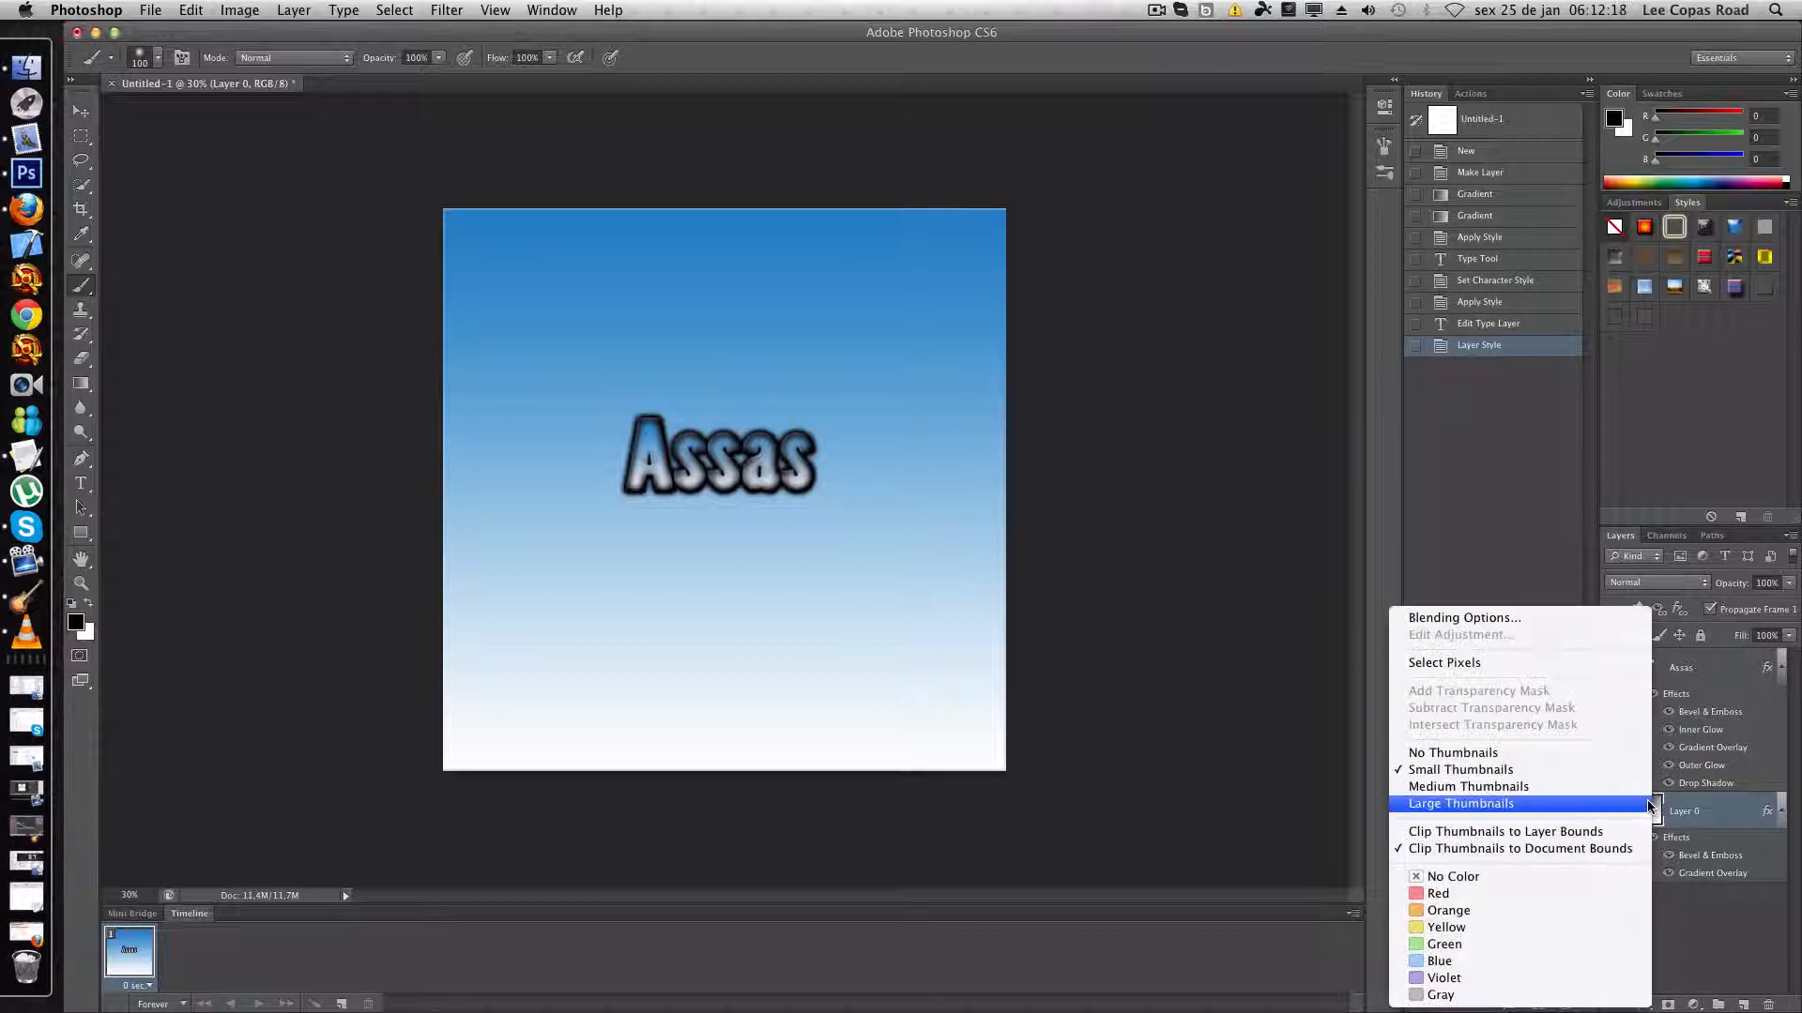
pyautogui.click(1531, 618)
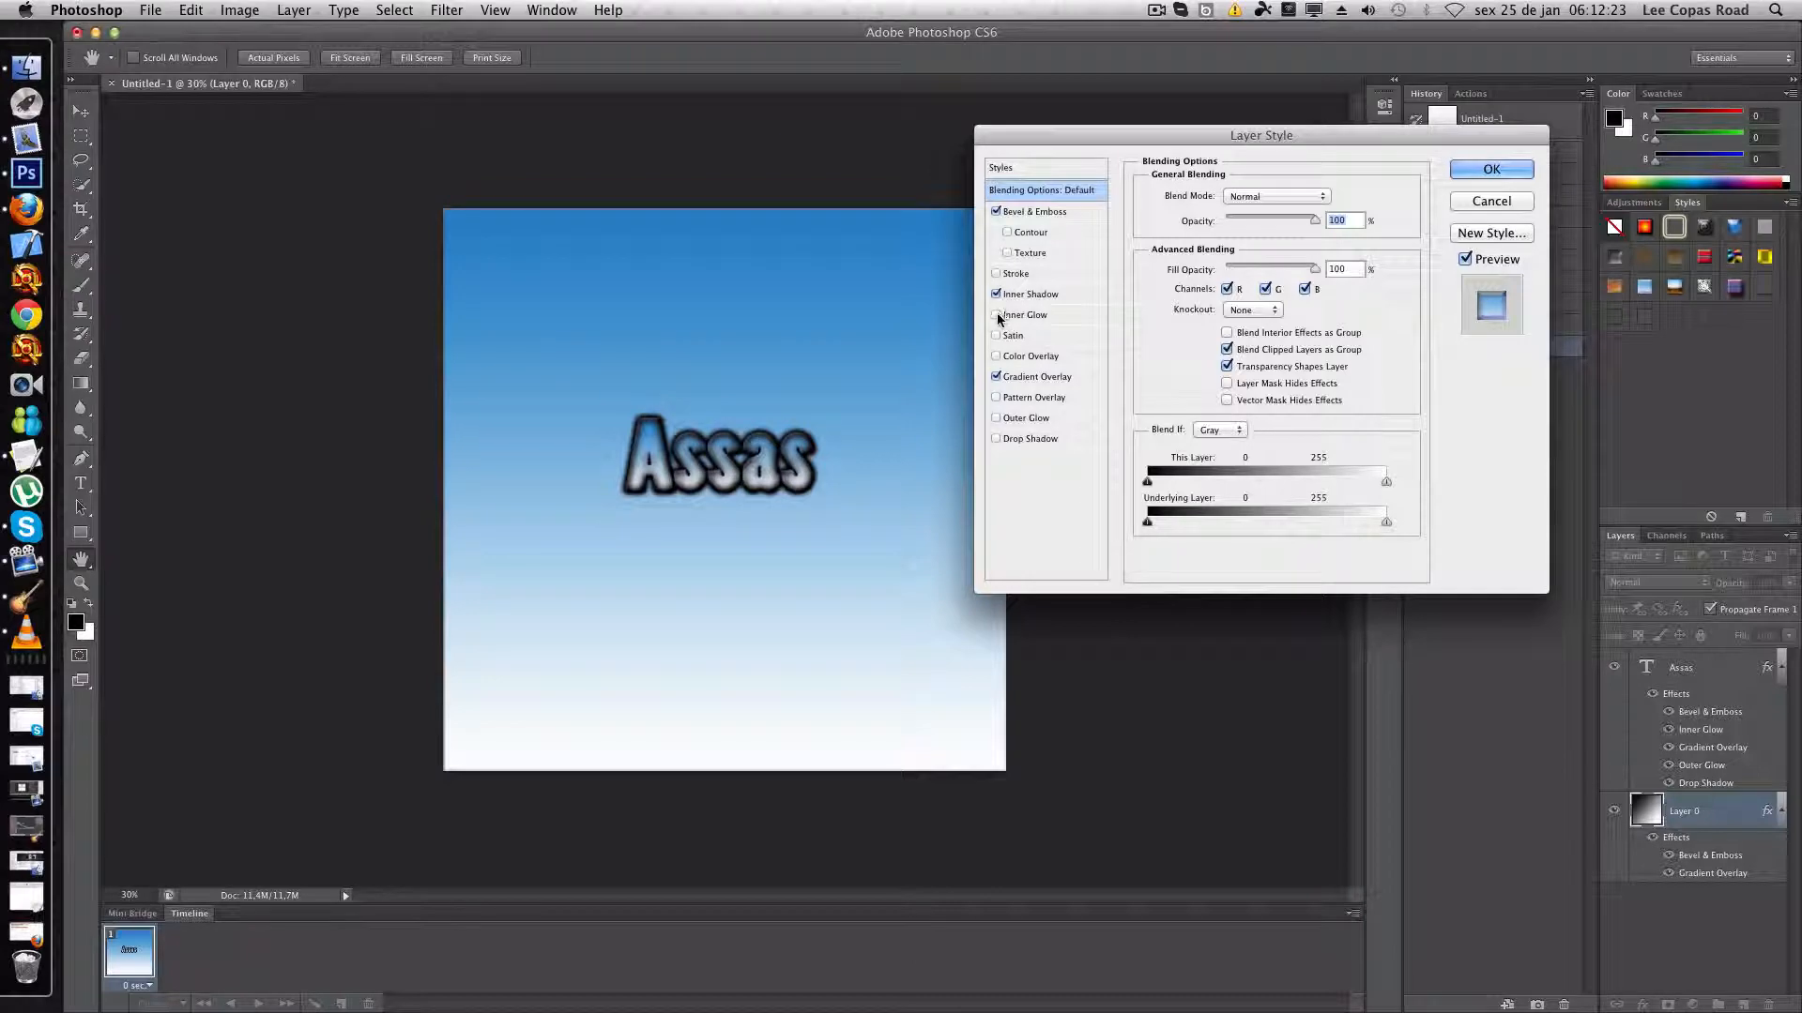
pyautogui.click(996, 295)
pyautogui.click(996, 294)
pyautogui.click(1025, 315)
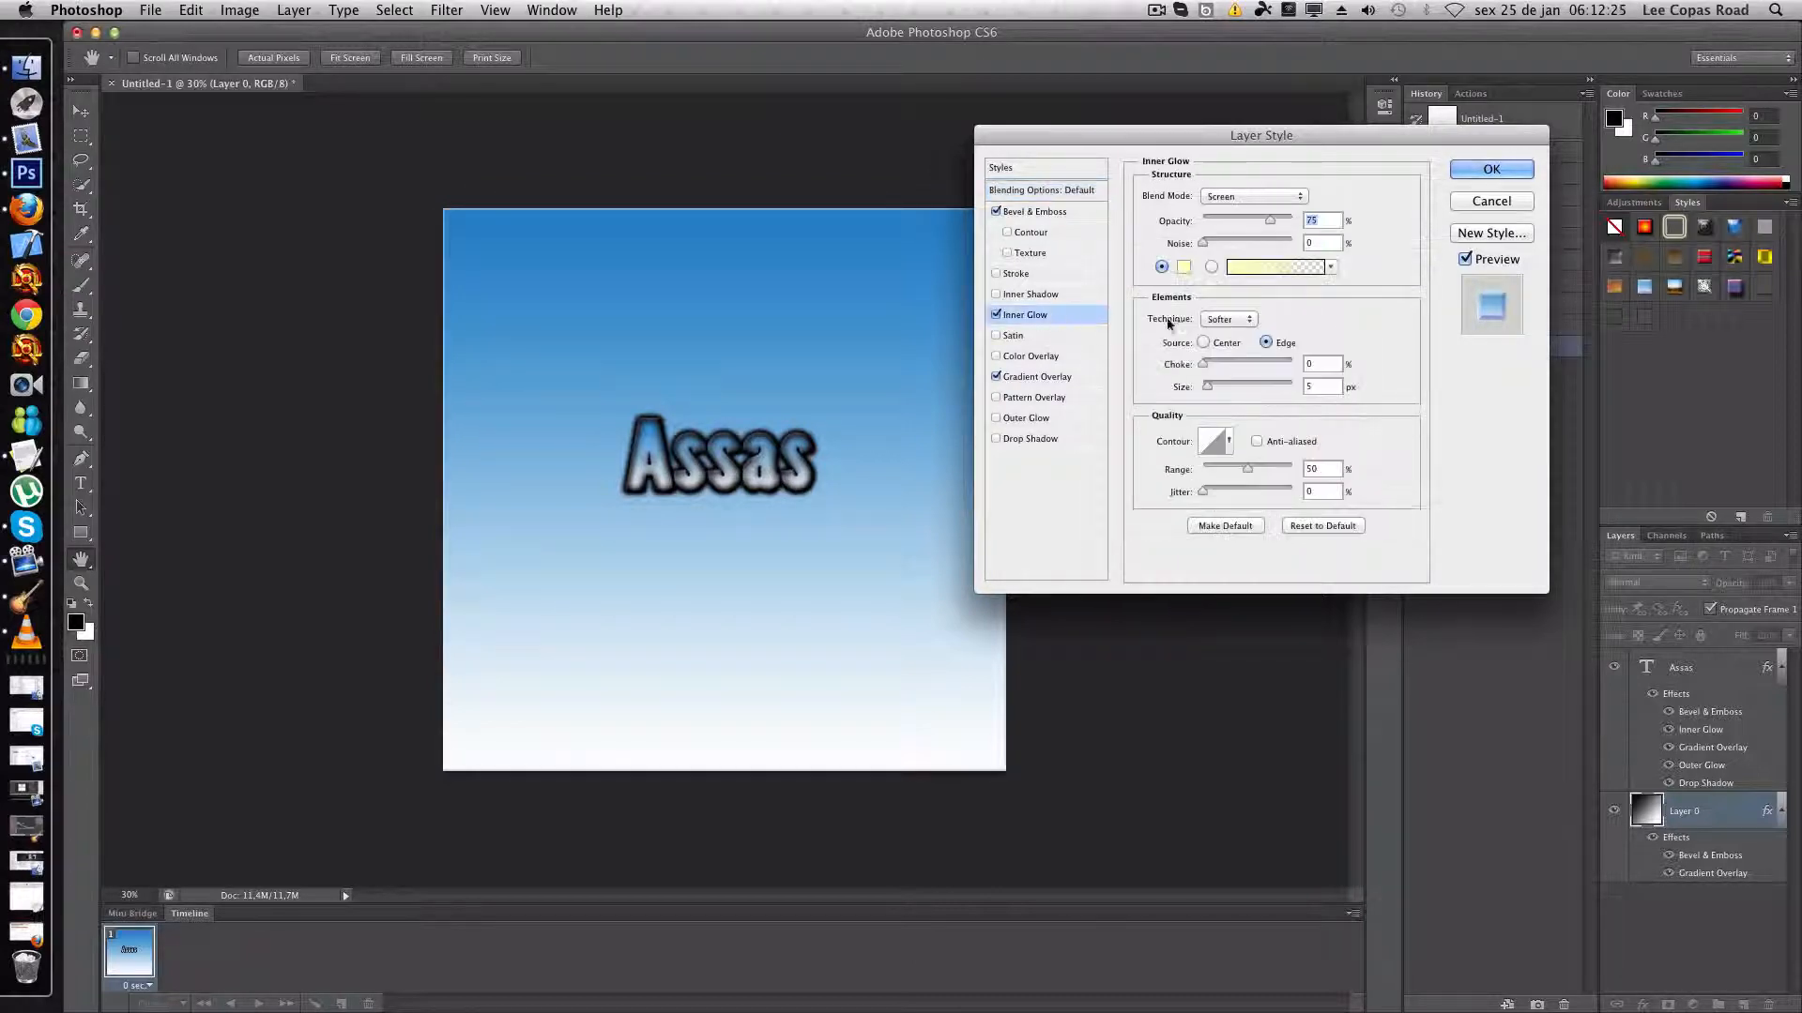
pyautogui.moveTo(1217, 390); pyautogui.dragTo(1269, 384)
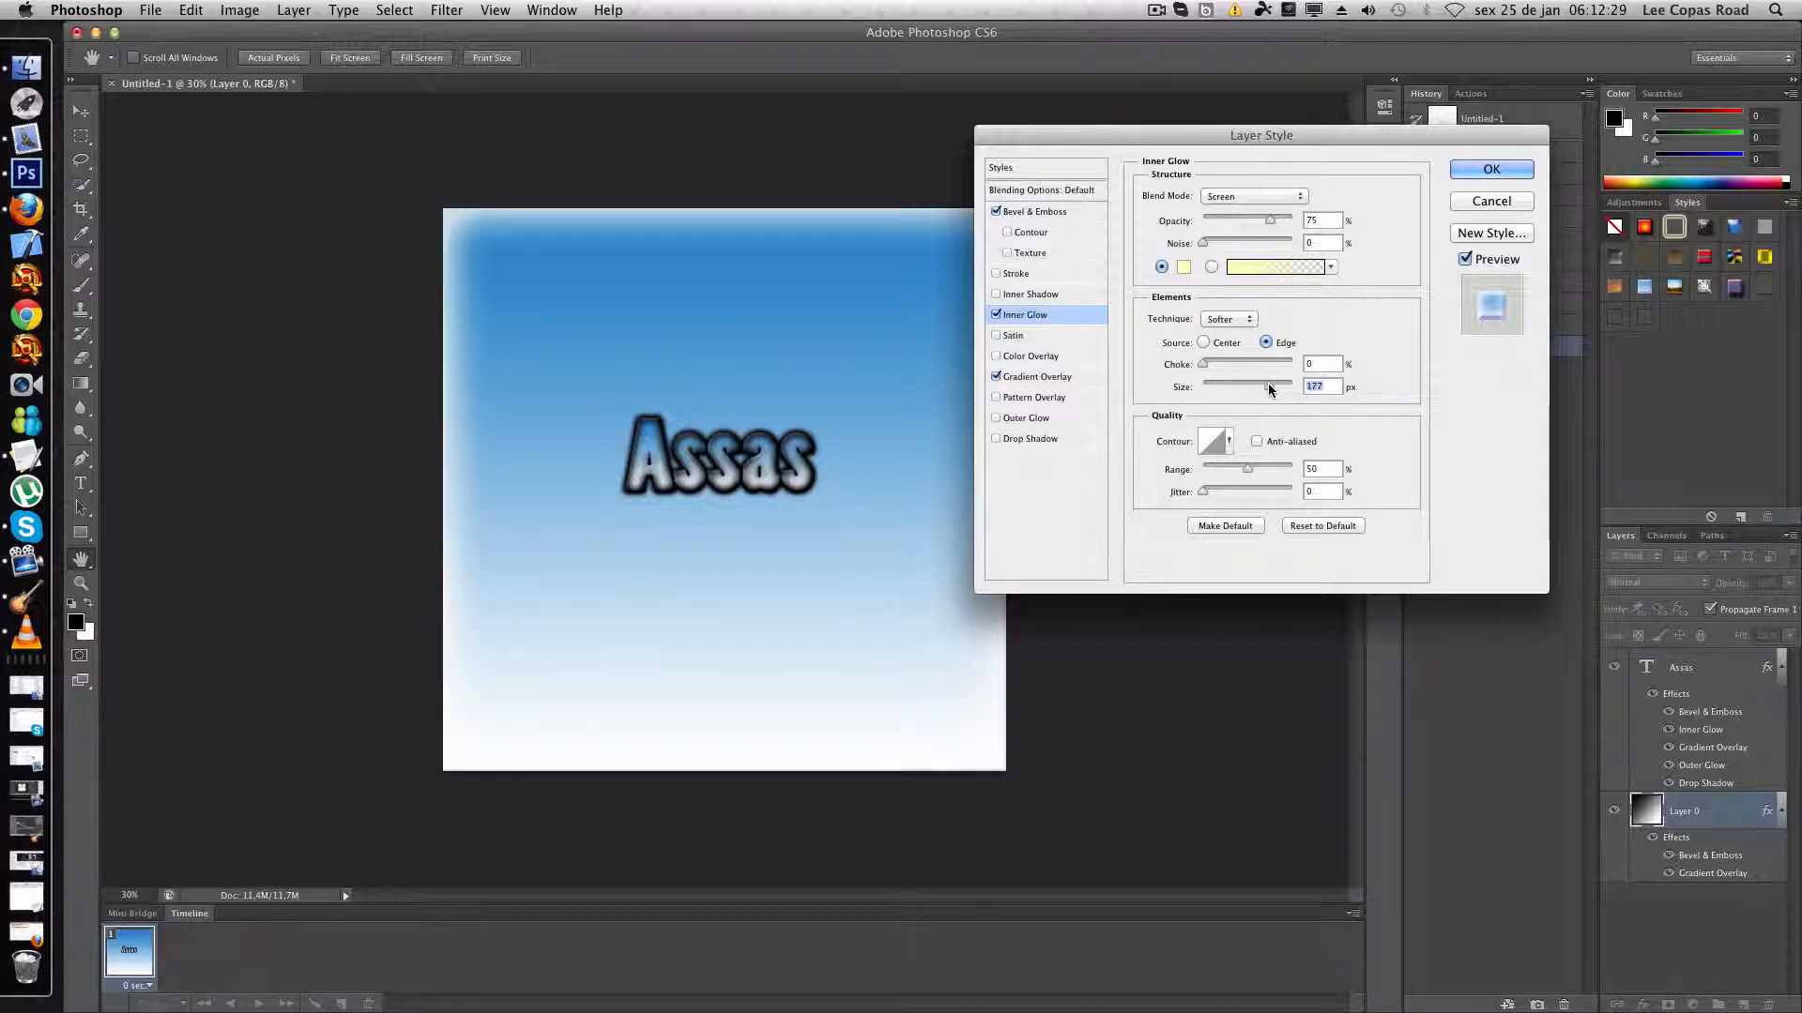
# - Set Layer 0's Inner Glow to black, 100% opacity, Normal blend mode and a size of 250 px, and apply the layer style
pyautogui.click(1184, 268)
pyautogui.moveTo(799, 499); pyautogui.dragTo(865, 589)
pyautogui.click(1046, 335)
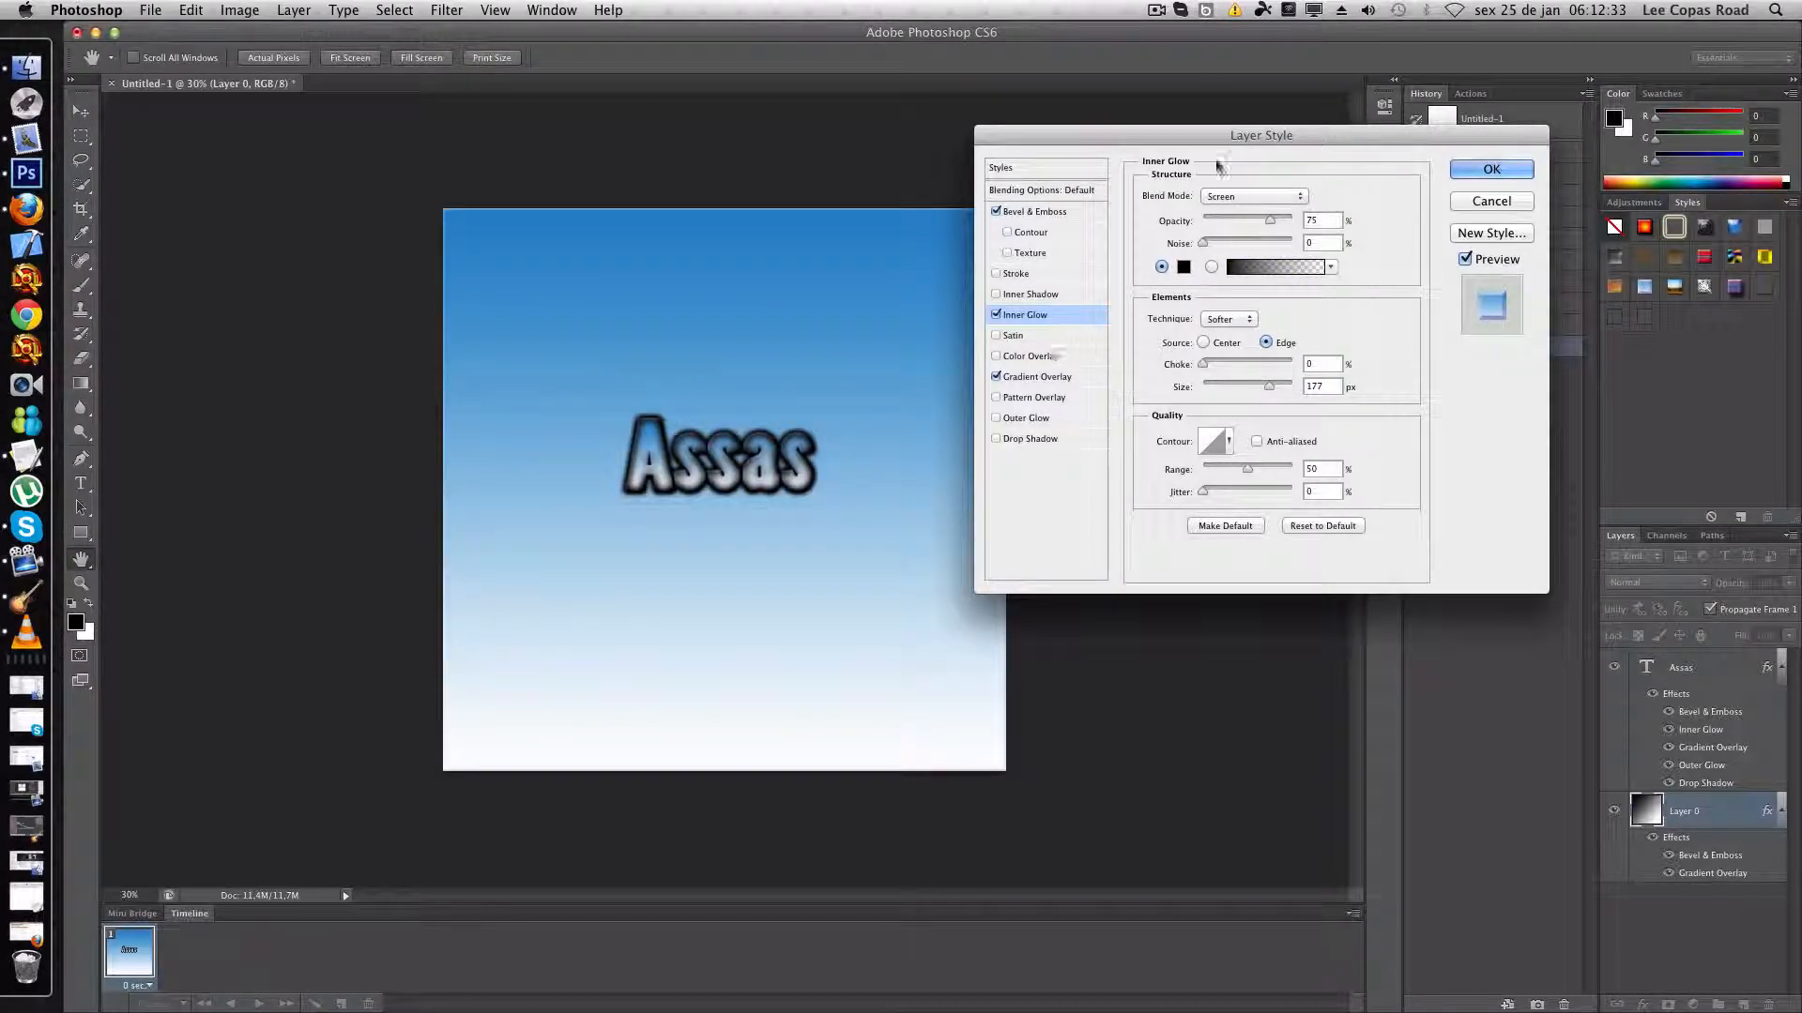
pyautogui.moveTo(1208, 142); pyautogui.dragTo(1362, 128)
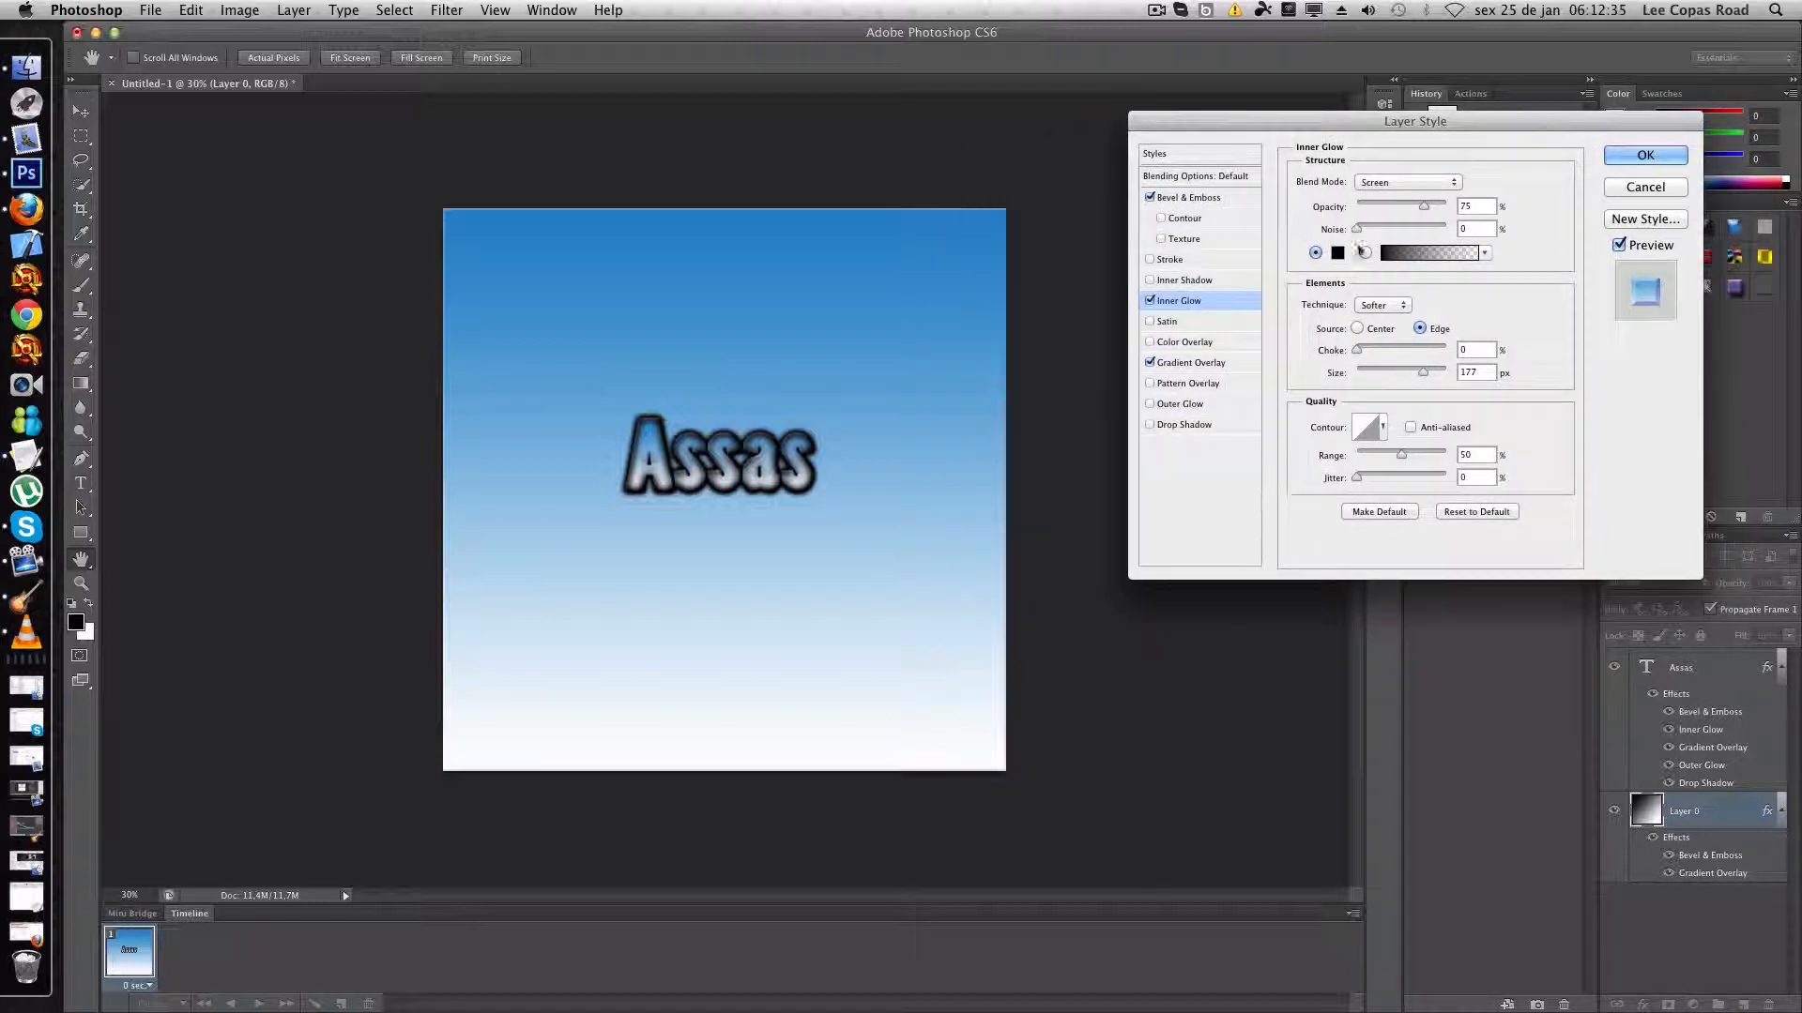
pyautogui.moveTo(1420, 206); pyautogui.dragTo(1445, 207)
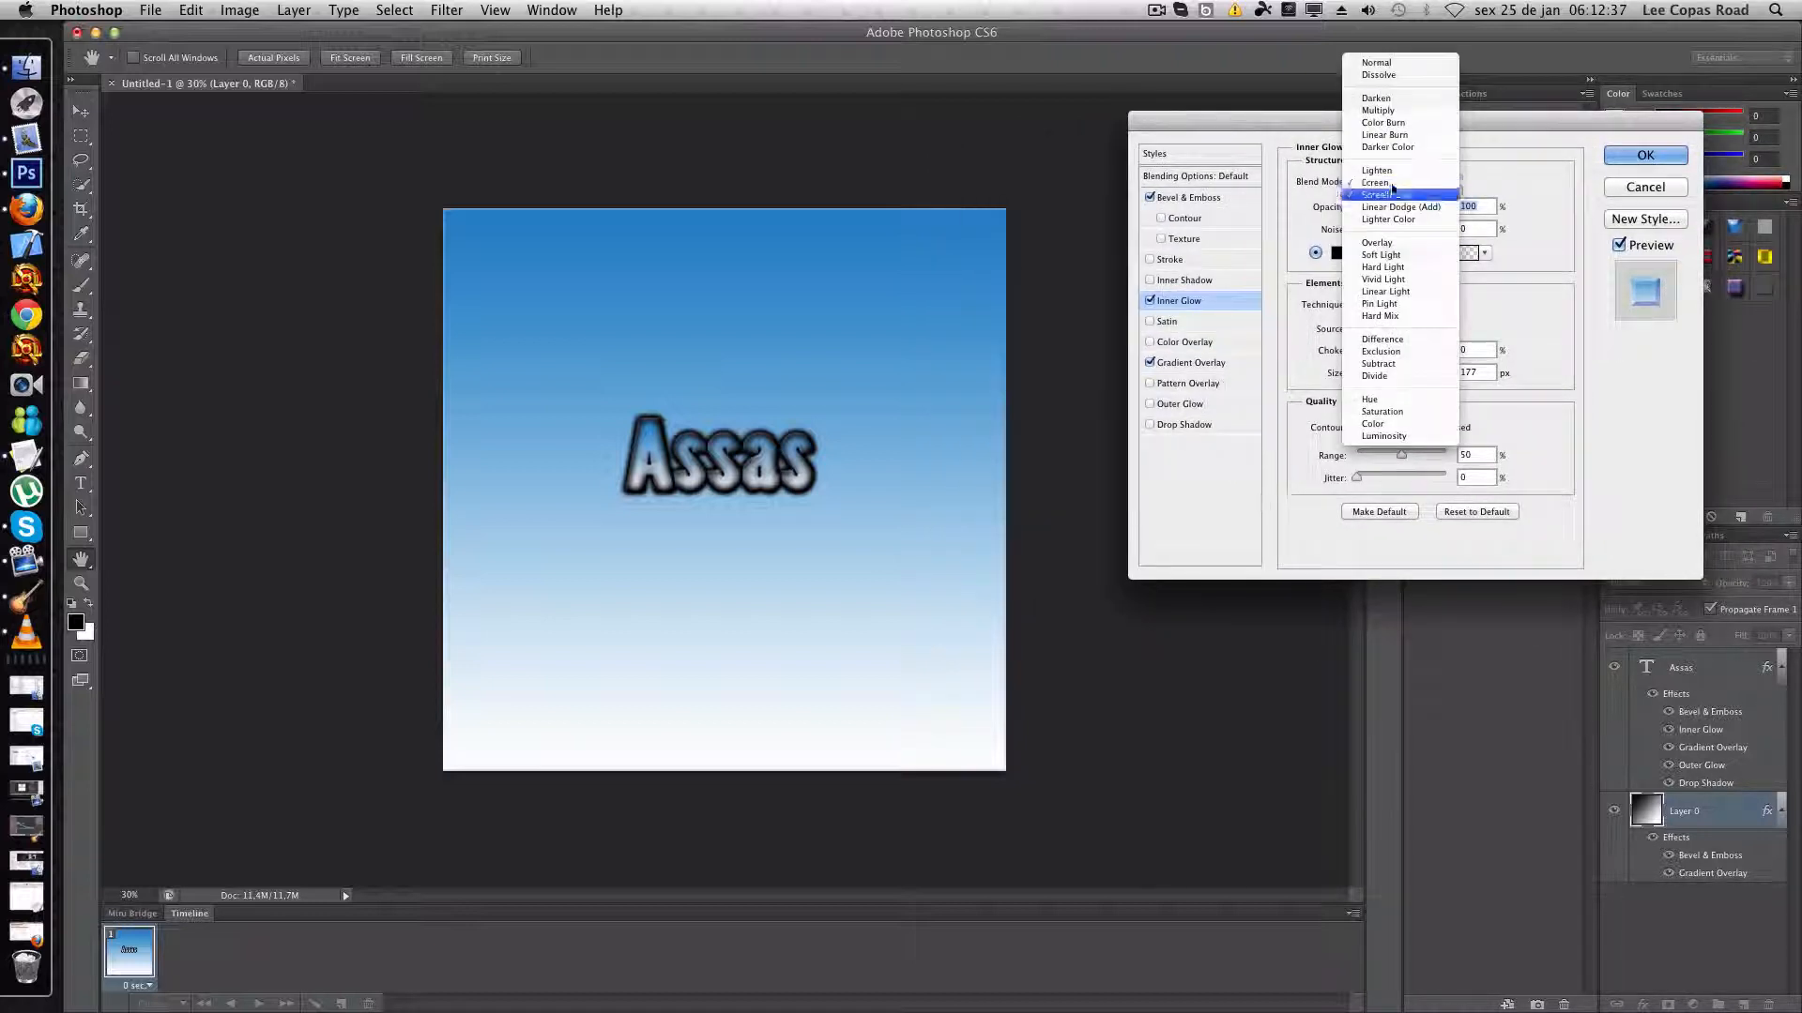
pyautogui.click(1407, 182)
pyautogui.click(1376, 63)
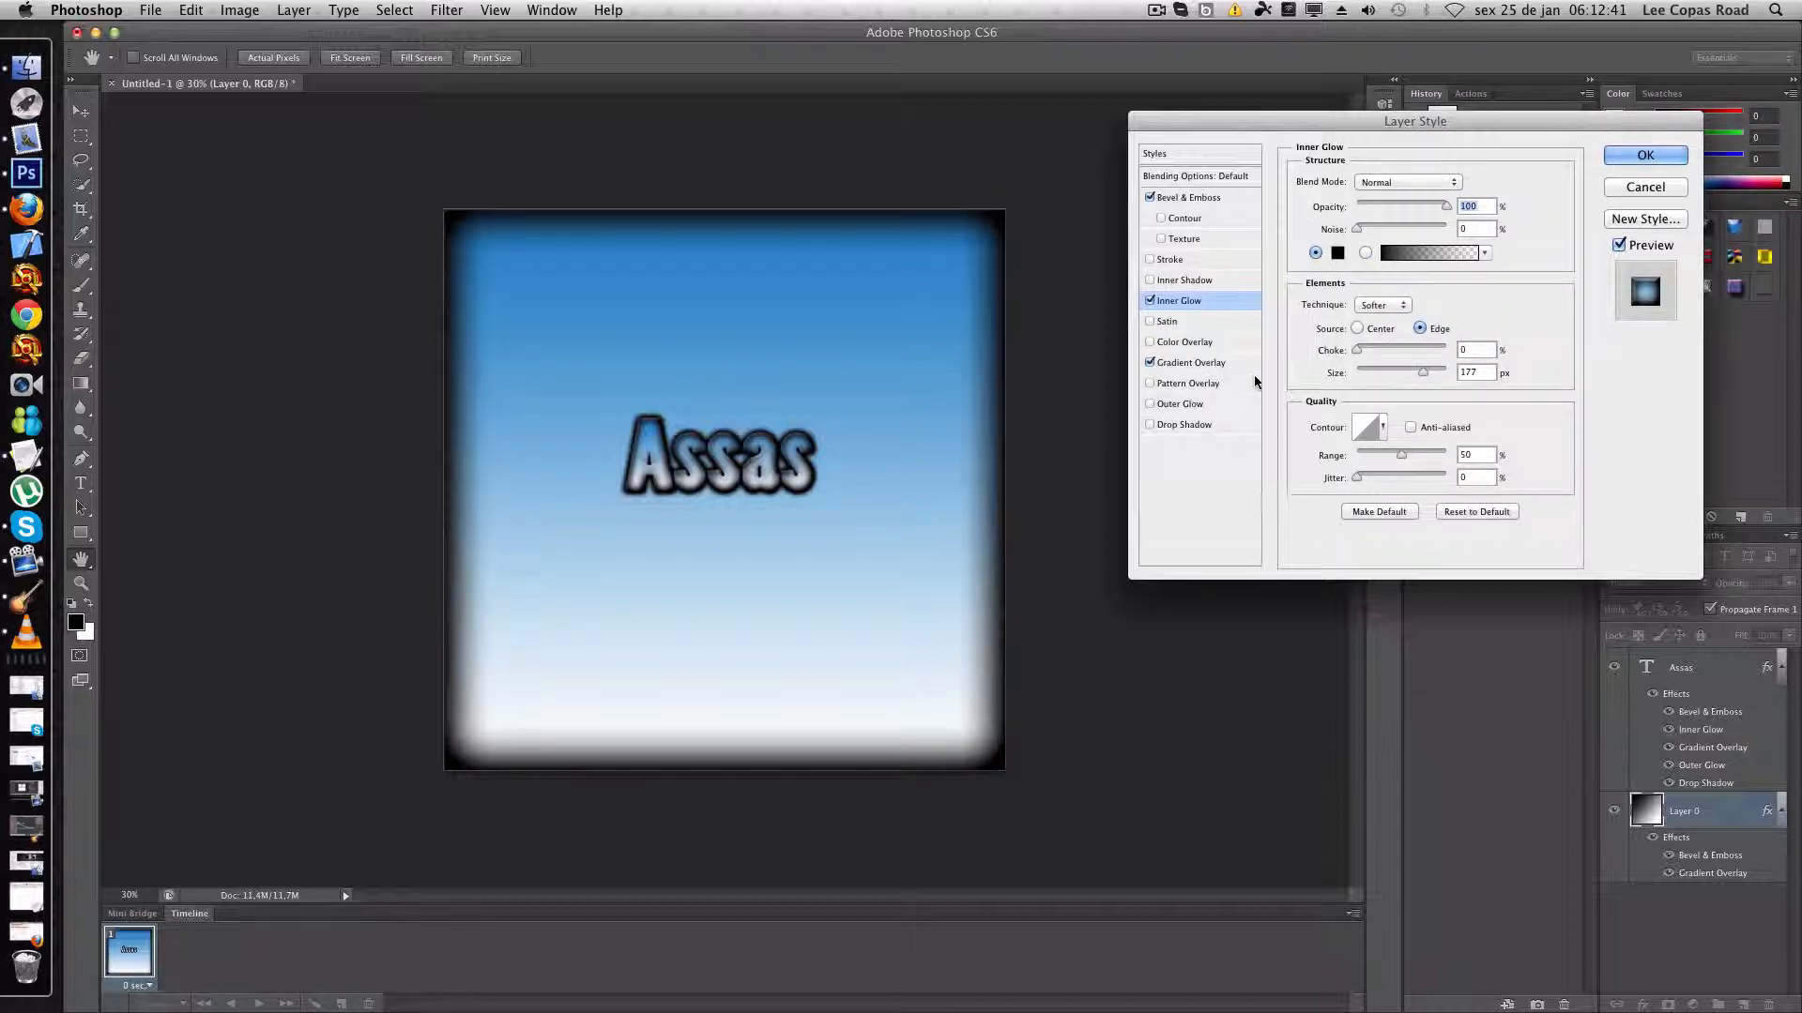
pyautogui.moveTo(1423, 372); pyautogui.dragTo(1452, 372)
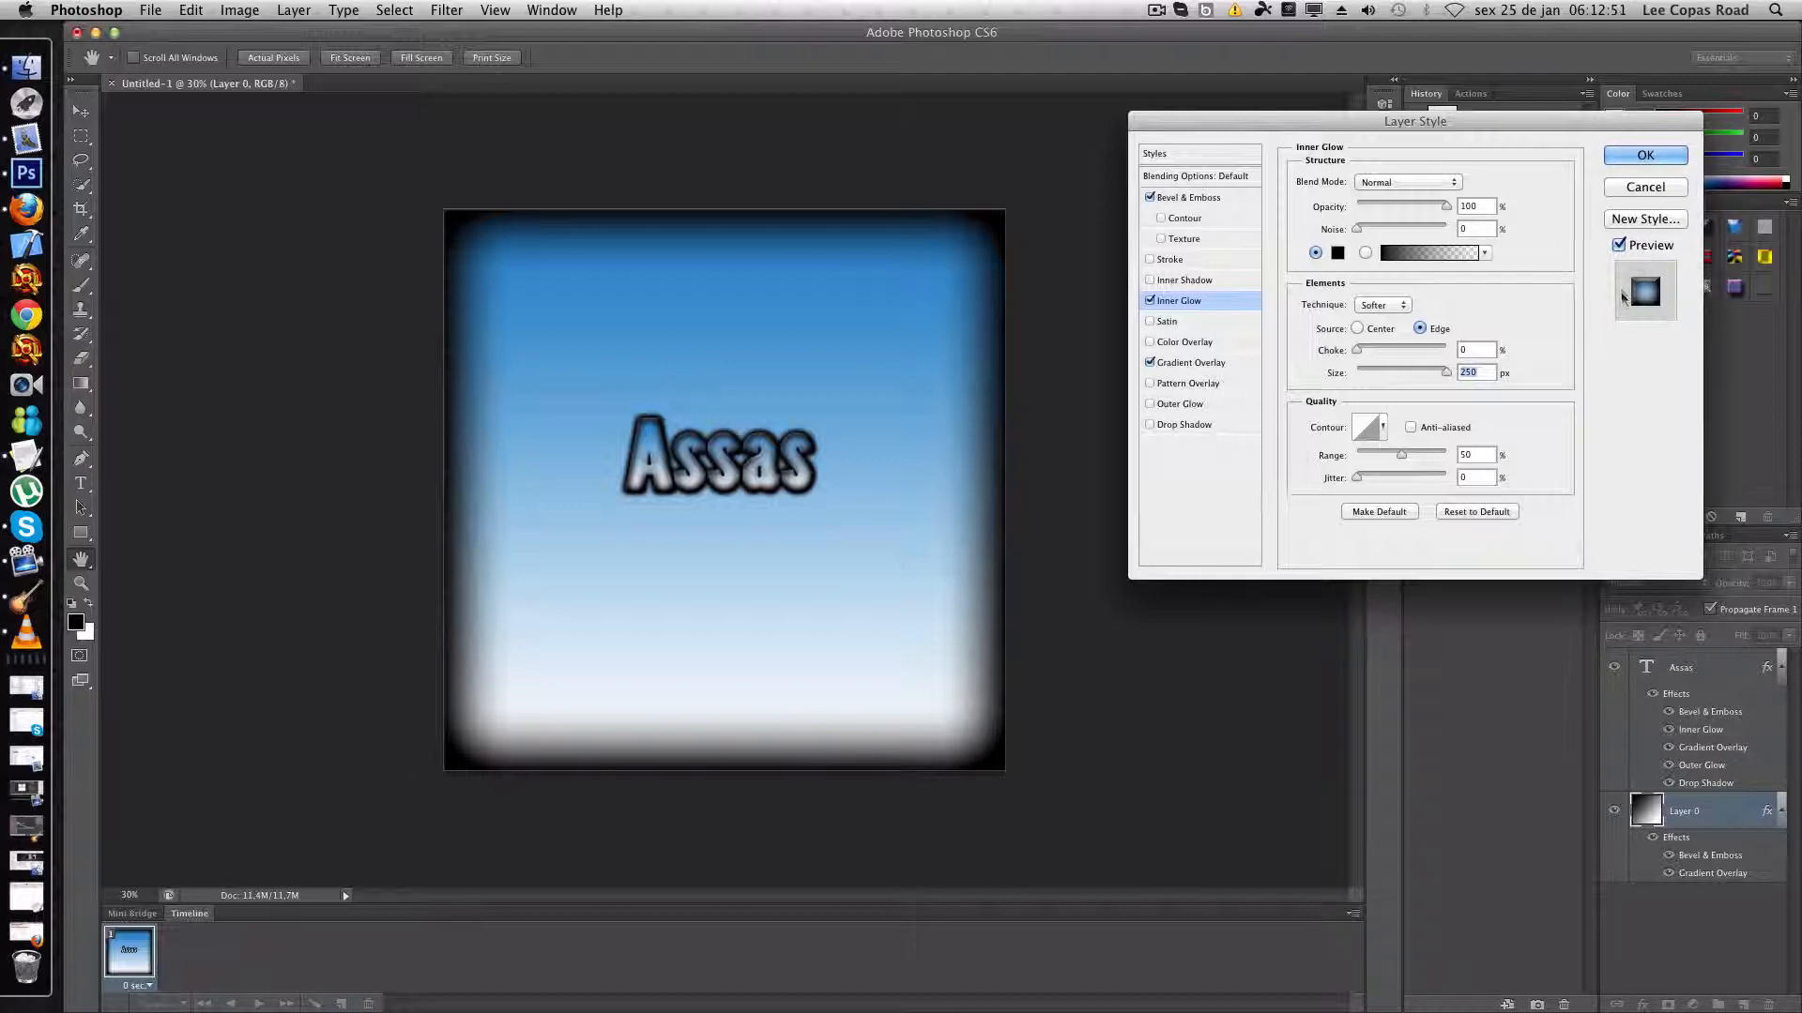
pyautogui.click(1650, 156)
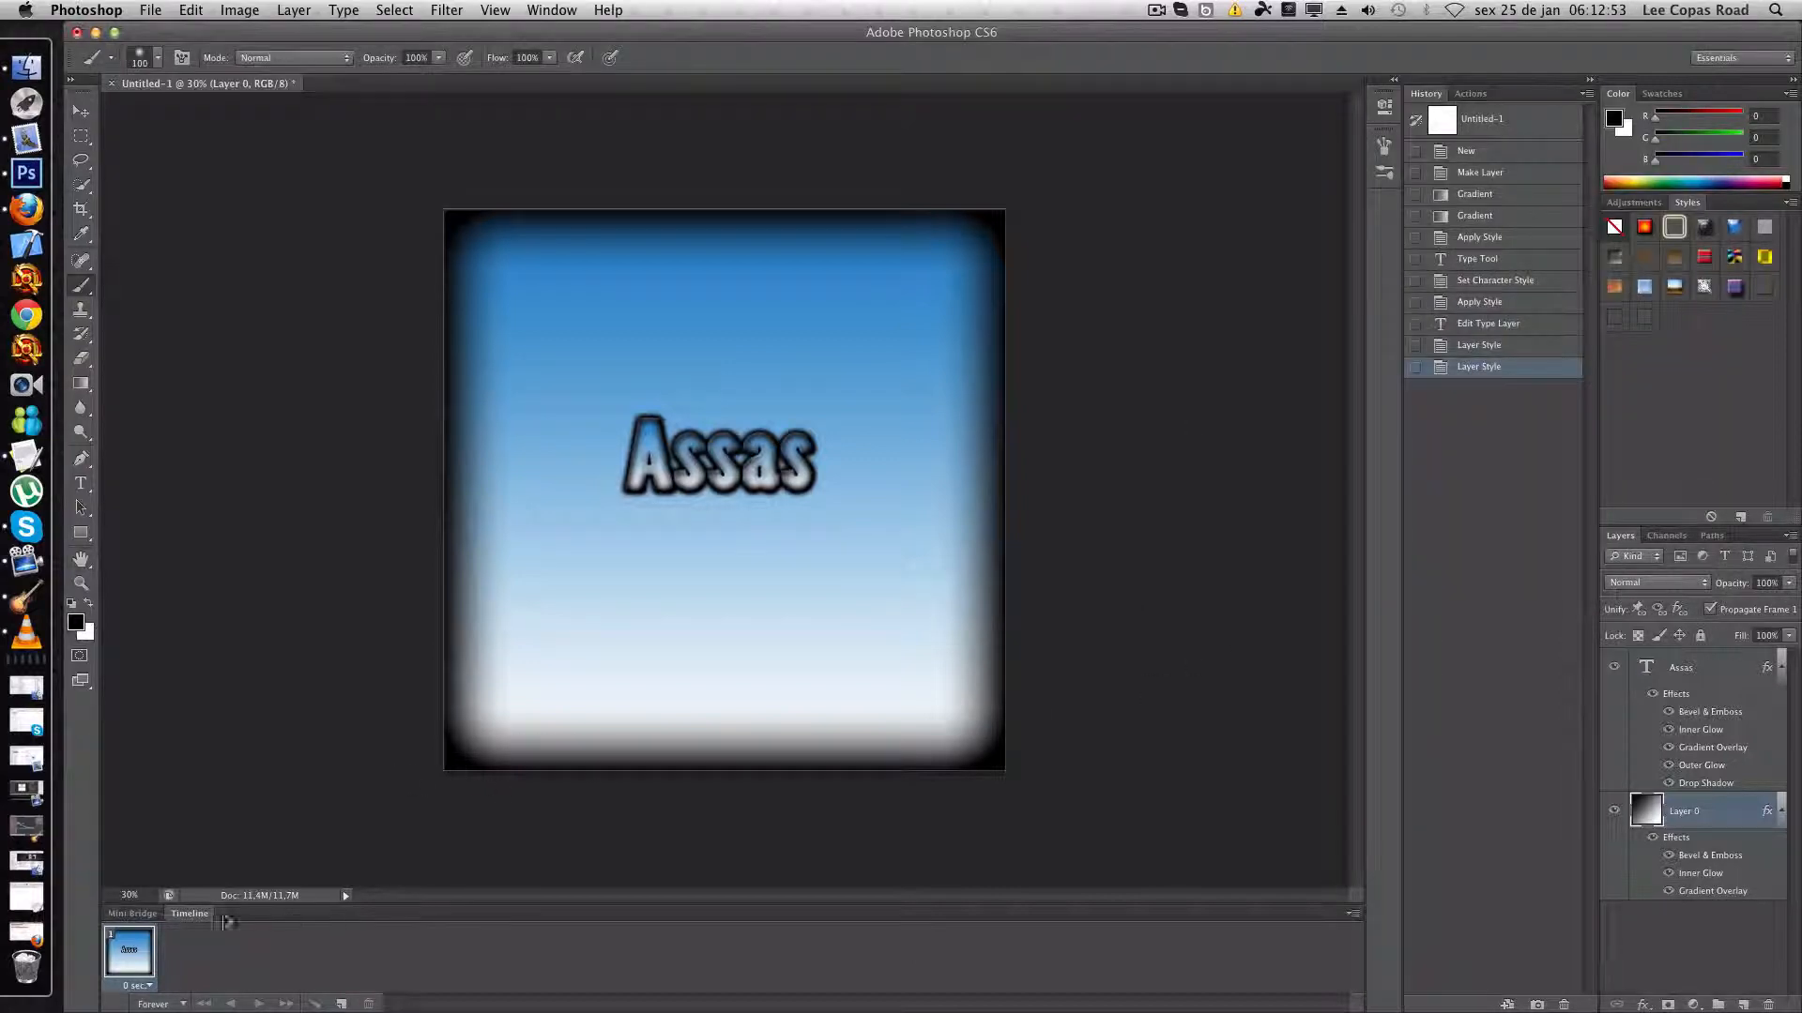
# - Move the Assas text layer slightly down to the vertical centre of the canvas
pyautogui.click(130, 893)
pyautogui.write('10')
pyautogui.press('Return')
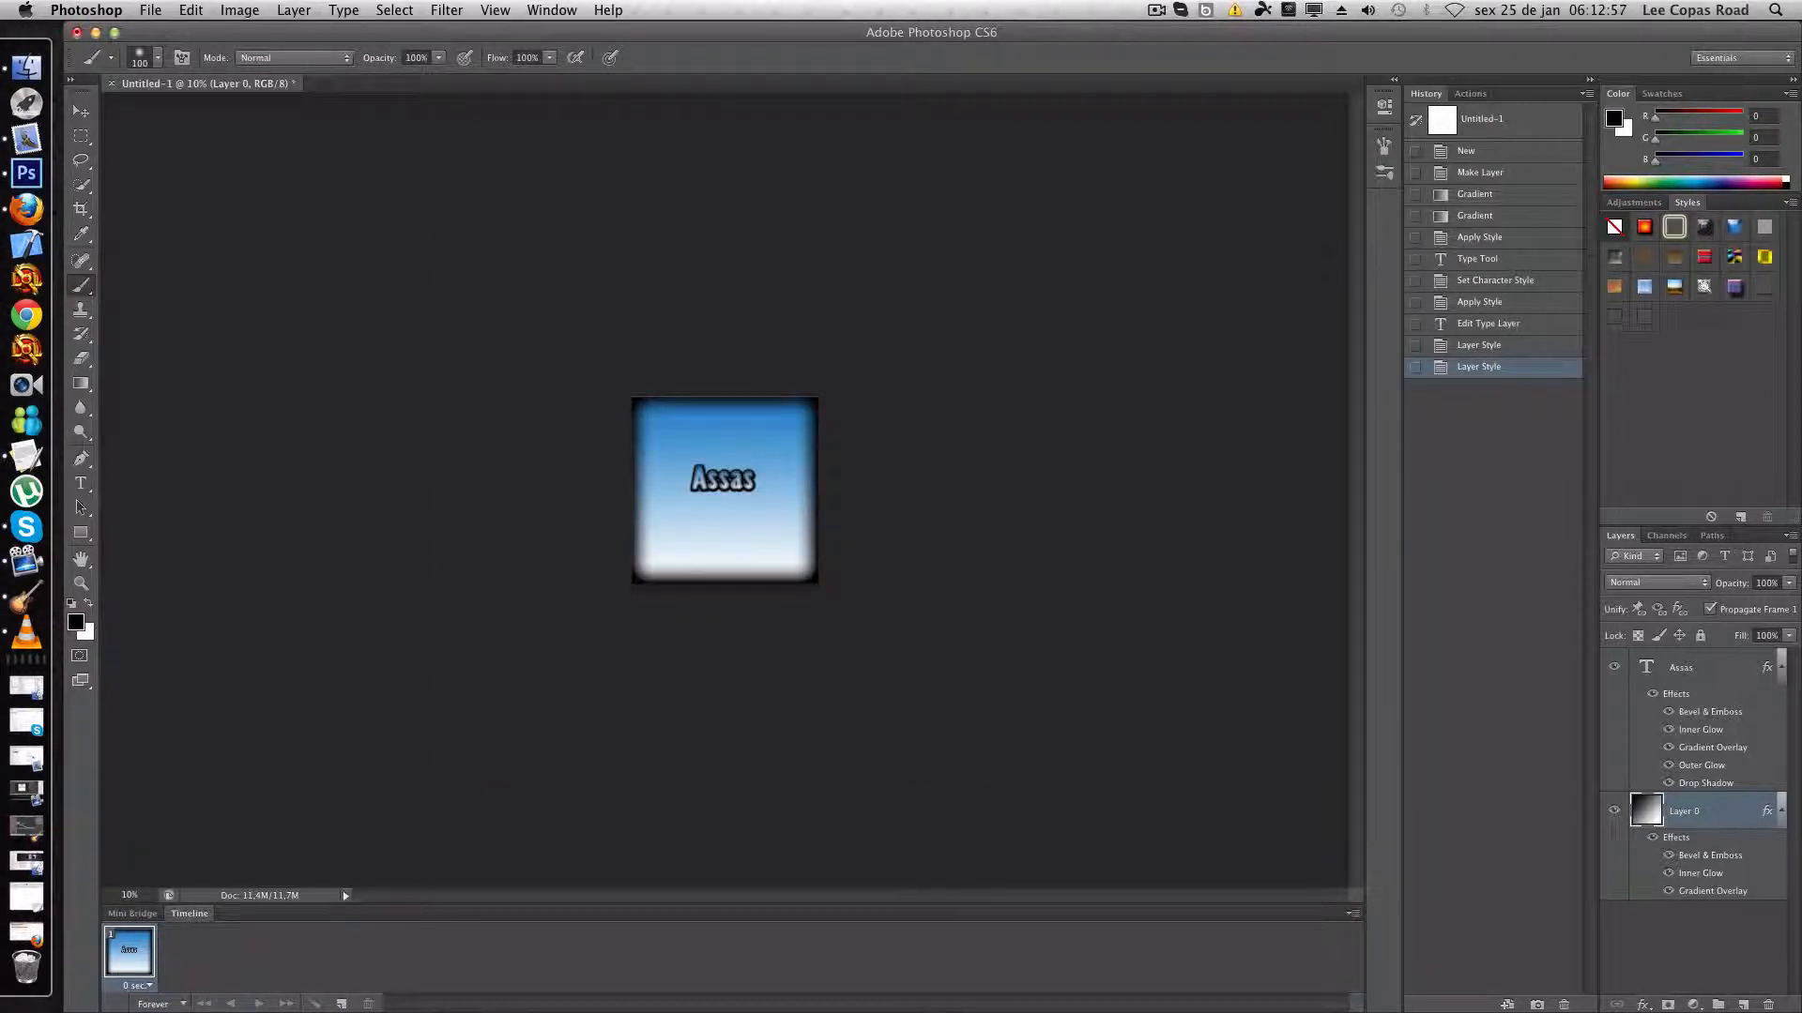
pyautogui.click(81, 111)
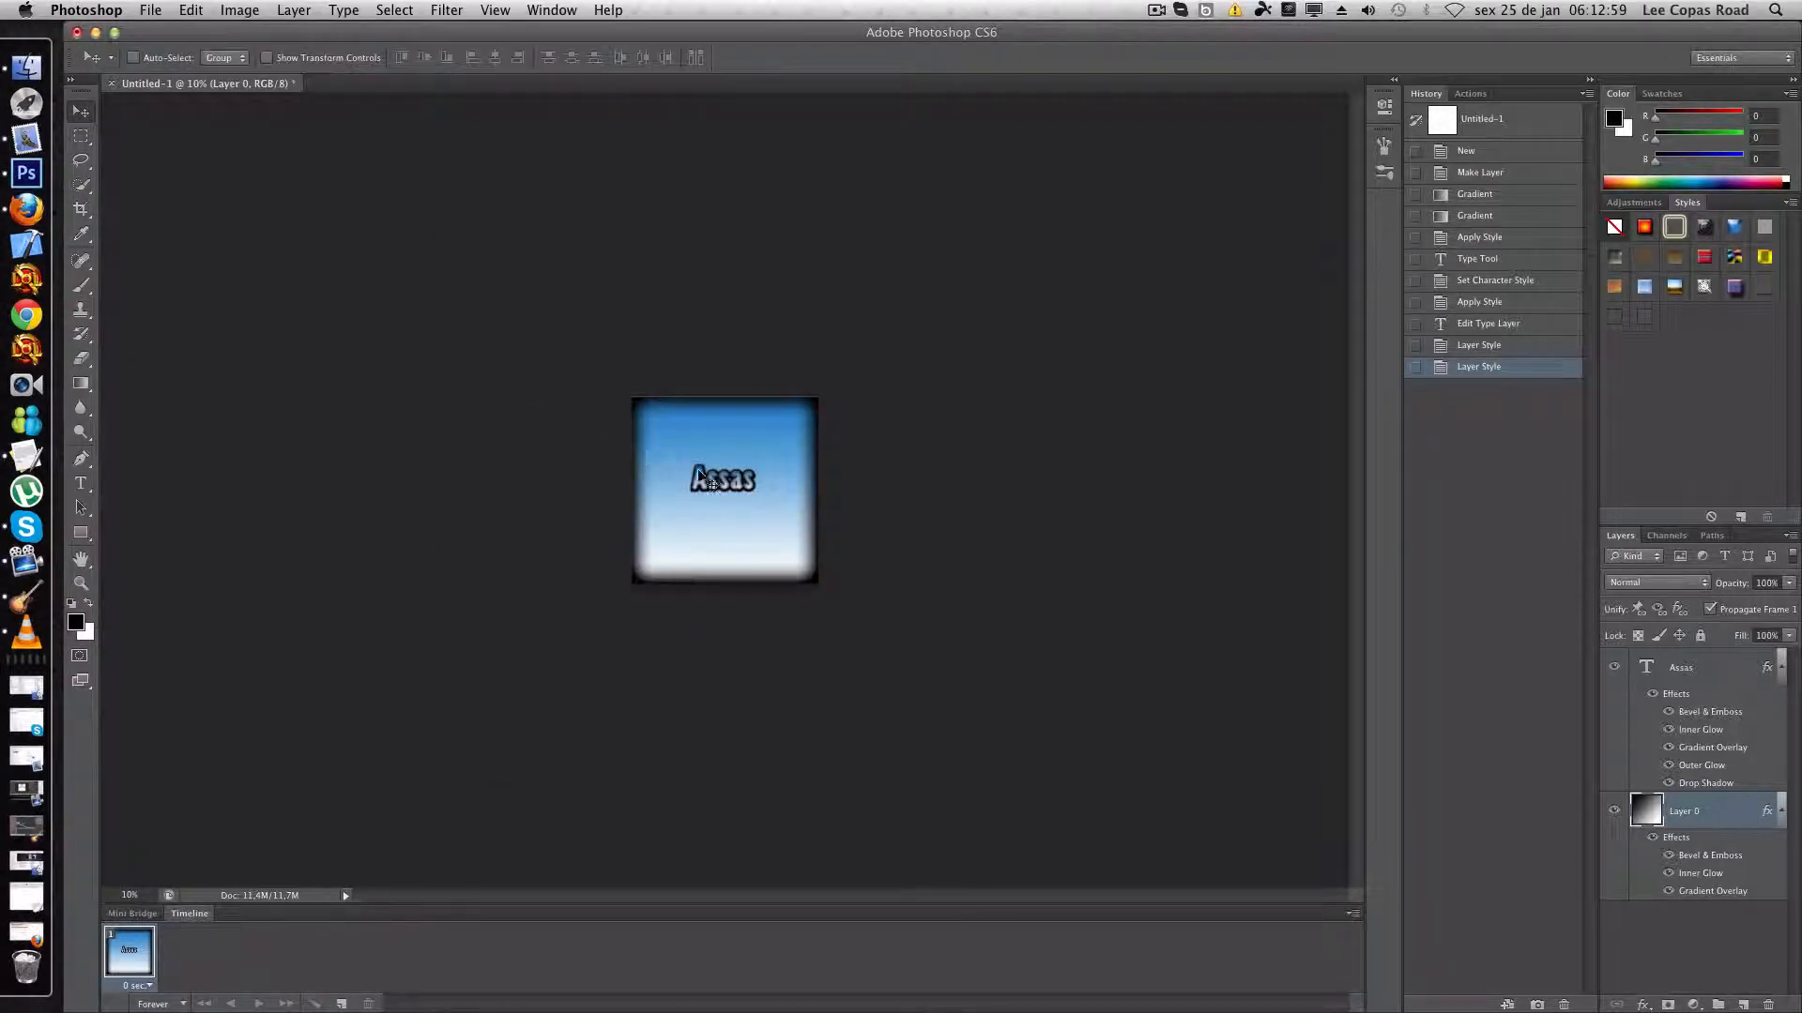
pyautogui.moveTo(711, 482); pyautogui.dragTo(711, 482)
pyautogui.moveTo(1700, 668); pyautogui.dragTo(1045, 653)
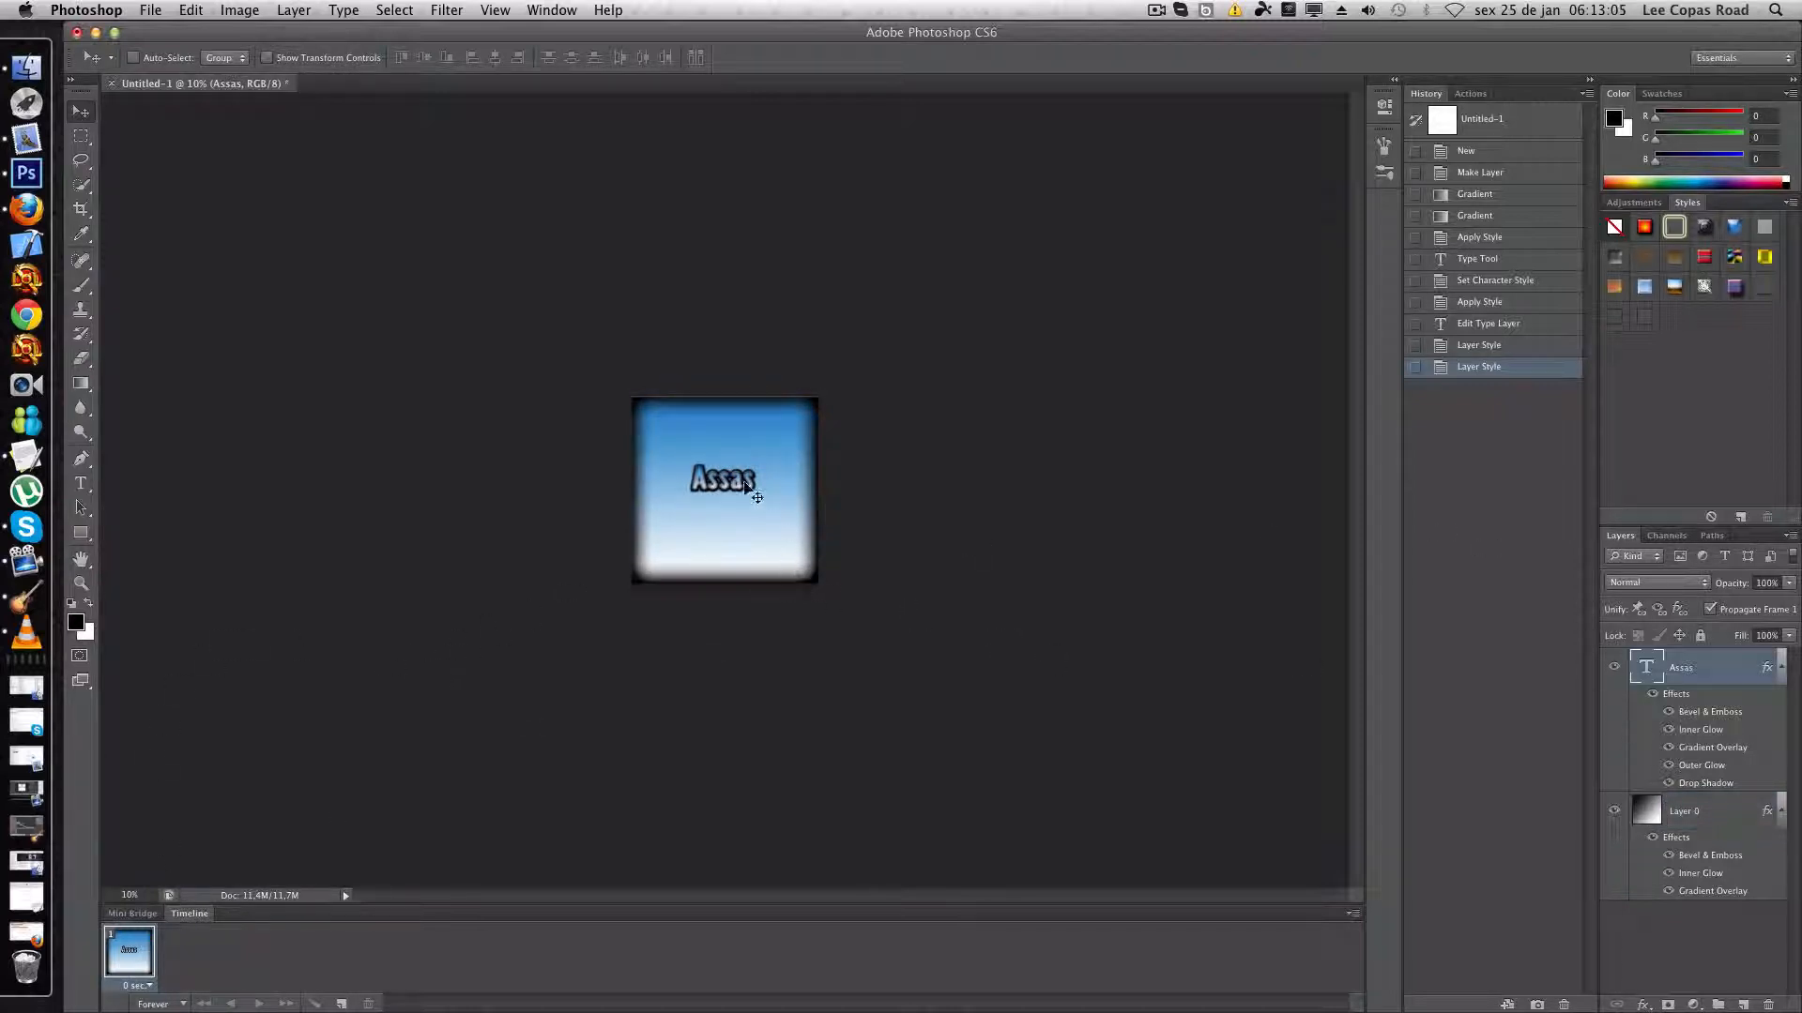
pyautogui.moveTo(741, 481); pyautogui.dragTo(742, 495)
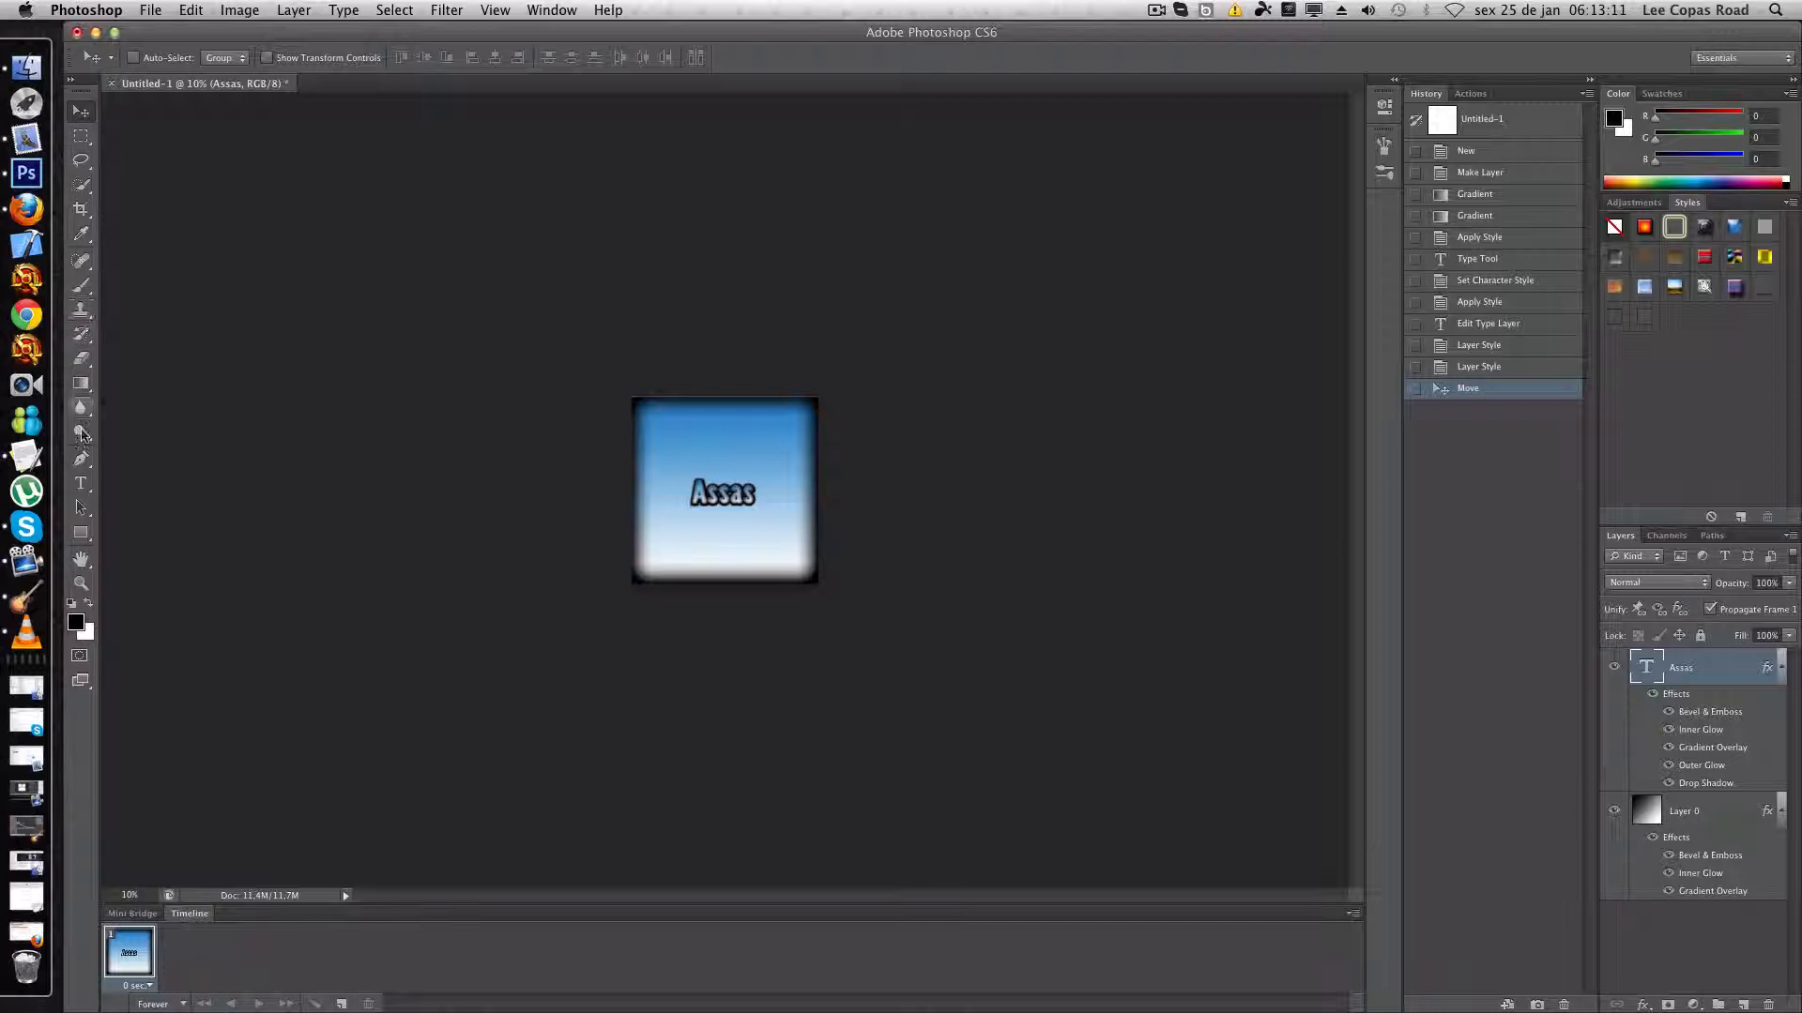
# - Set the Assas text size to 550 pt and move the enlarged text back to the centre of the canvas
pyautogui.click(714, 485)
pyautogui.moveTo(693, 488); pyautogui.dragTo(750, 496)
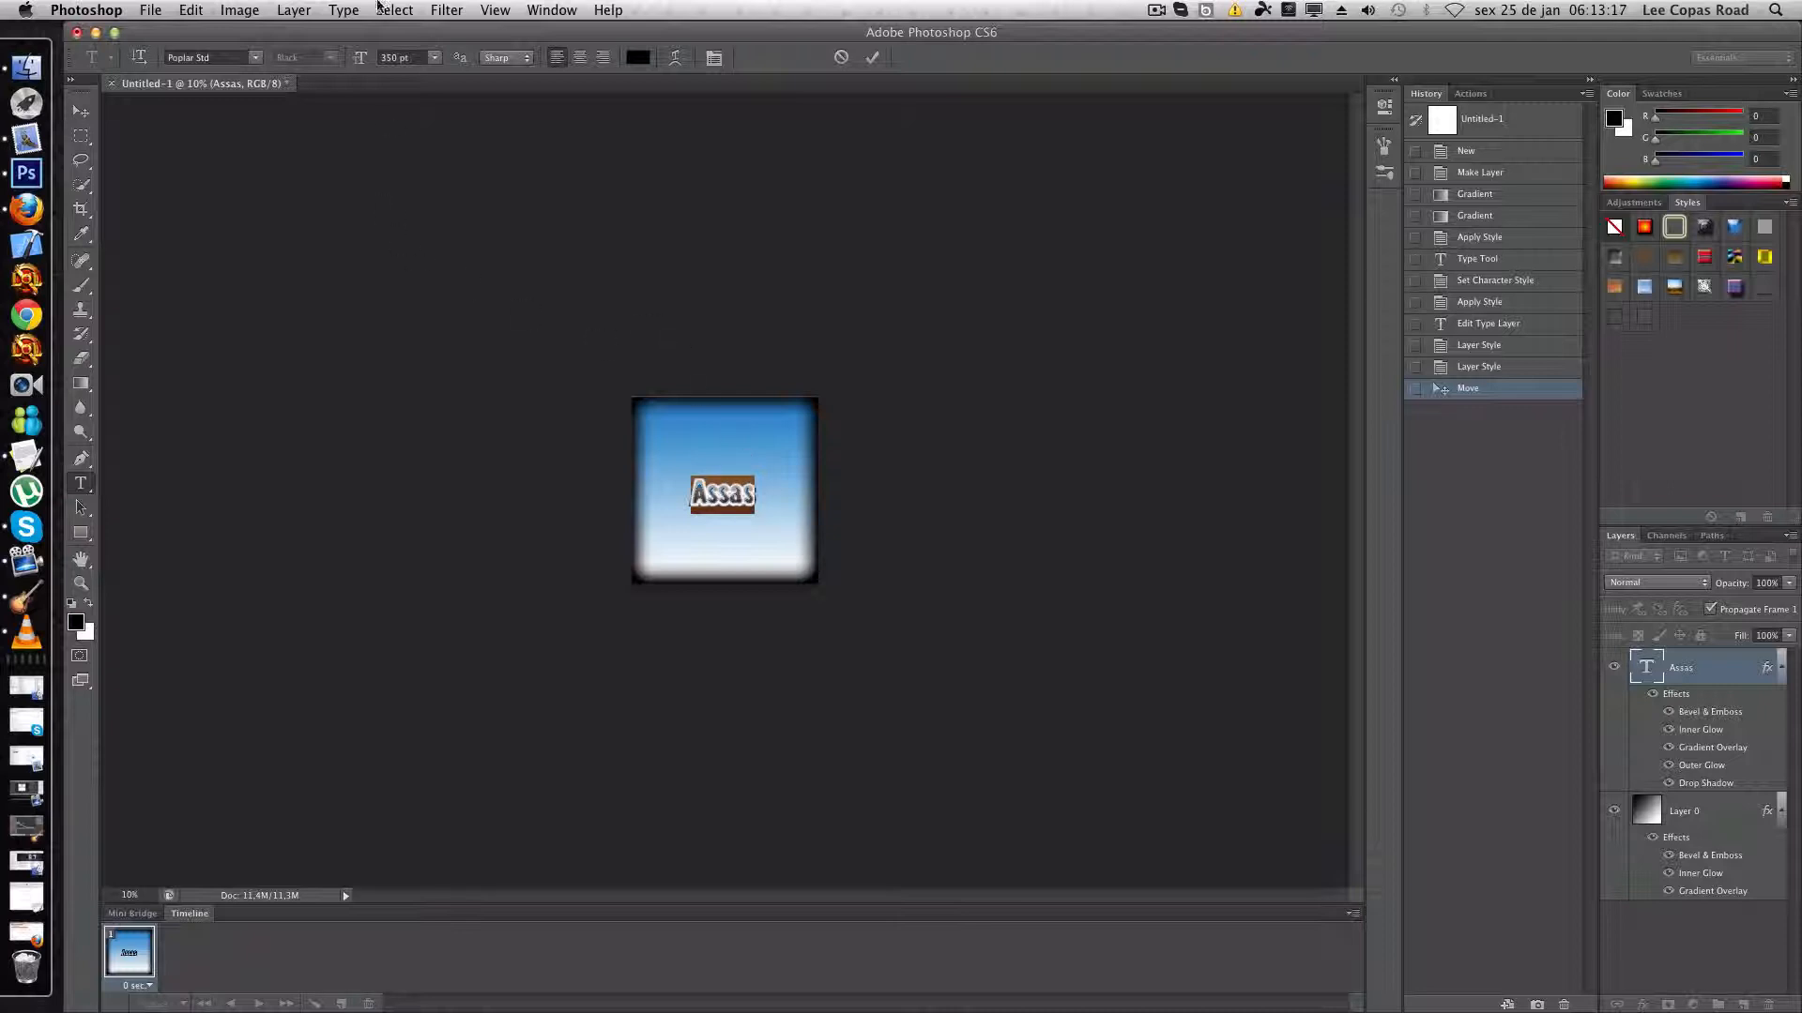
pyautogui.click(391, 56)
pyautogui.write('550')
pyautogui.press('Return')
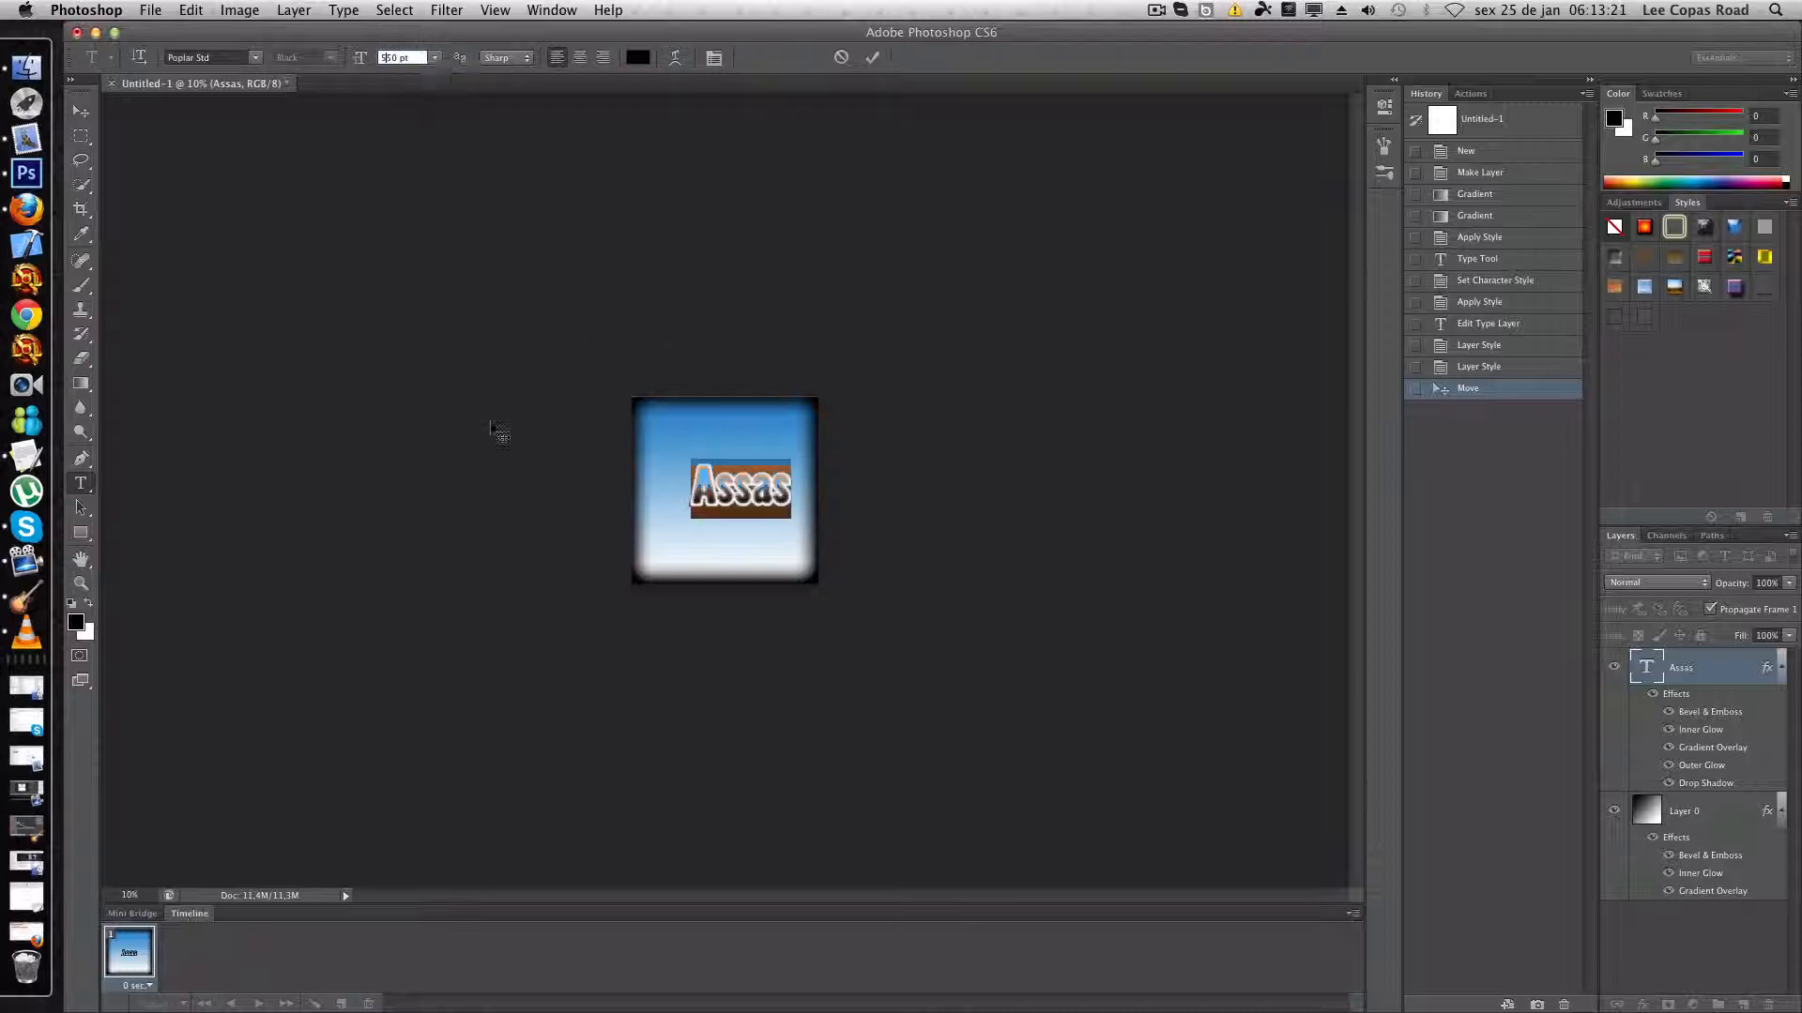
pyautogui.click(80, 110)
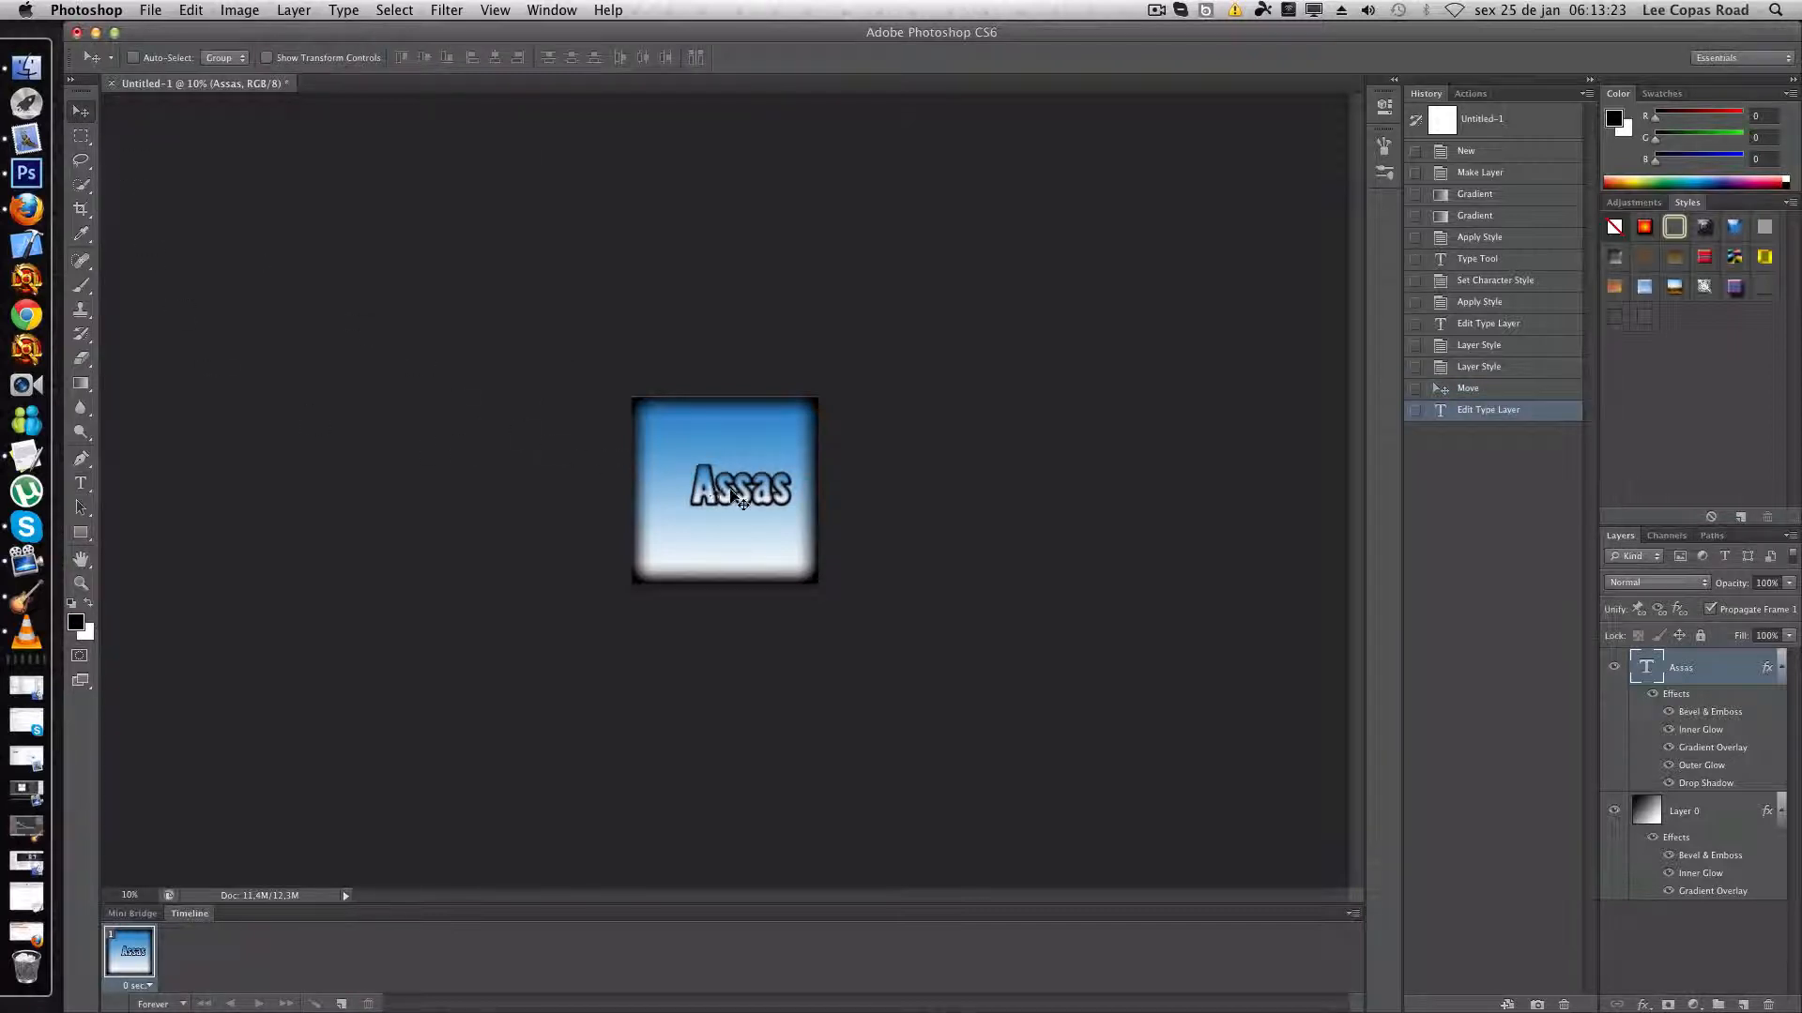
pyautogui.moveTo(726, 497); pyautogui.dragTo(710, 499)
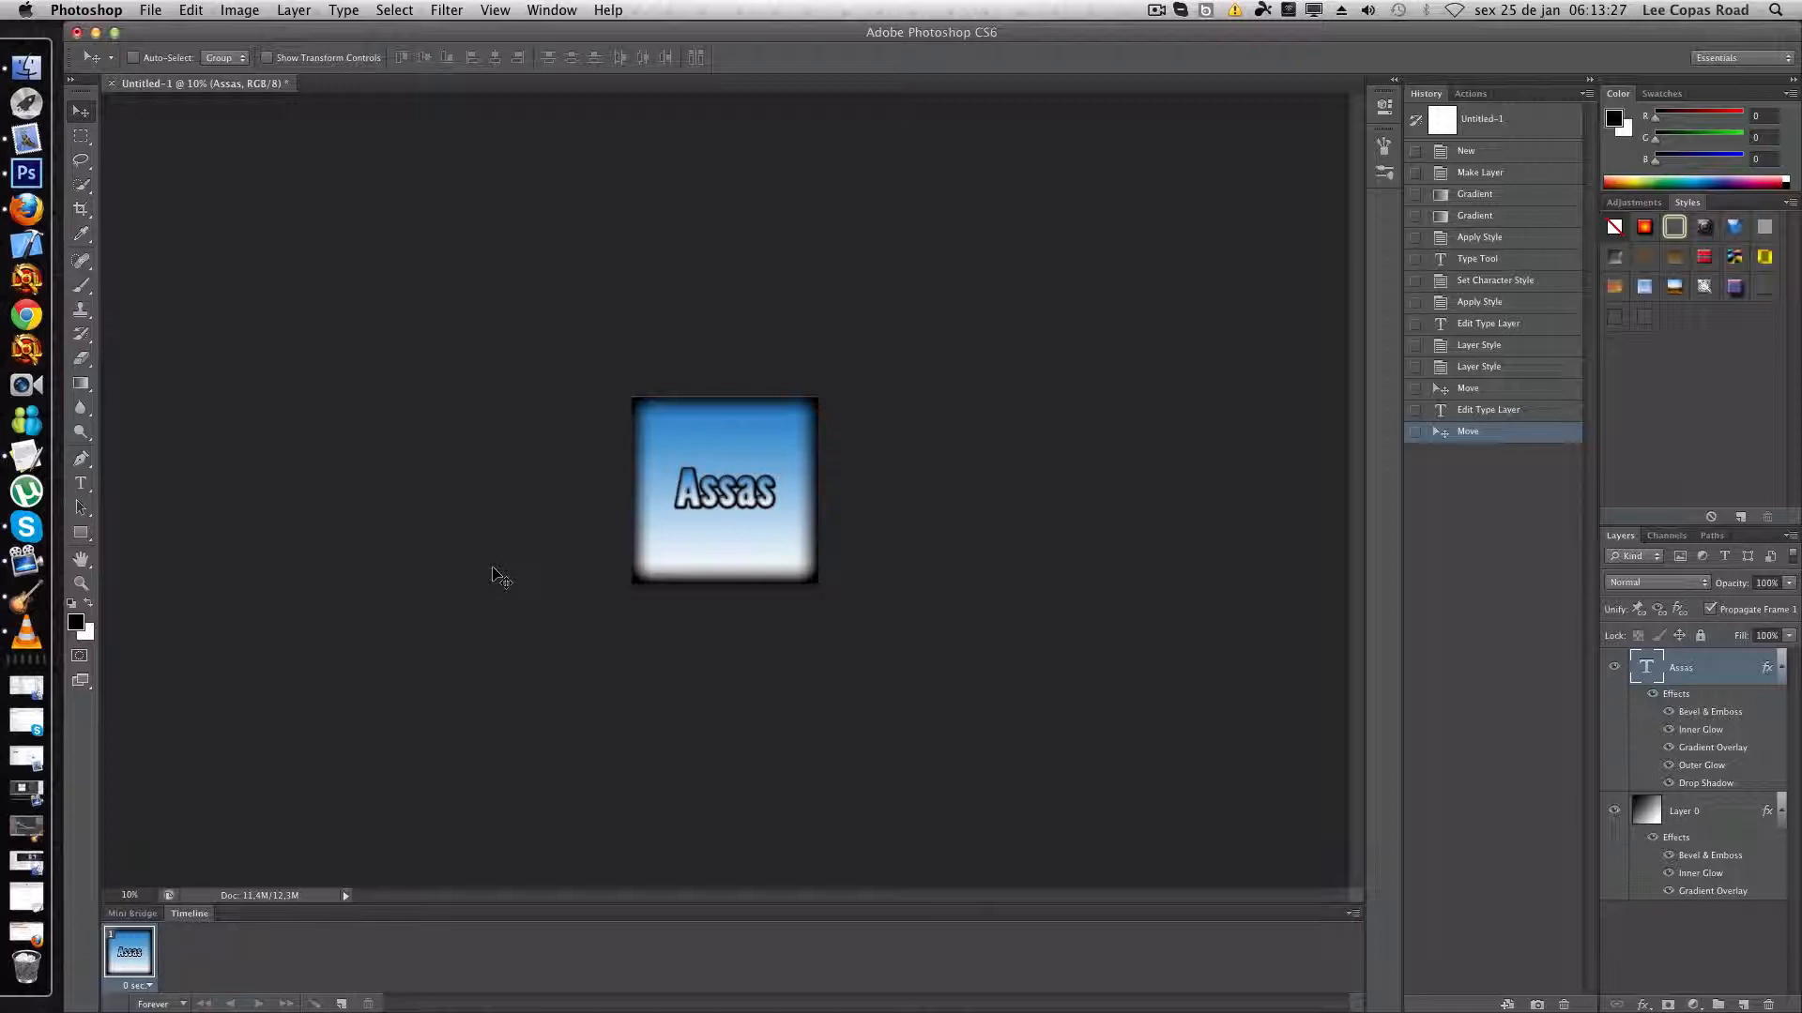
# - Step through the document's history states to compare the image before and after the text and layer style edits
pyautogui.click(1514, 268)
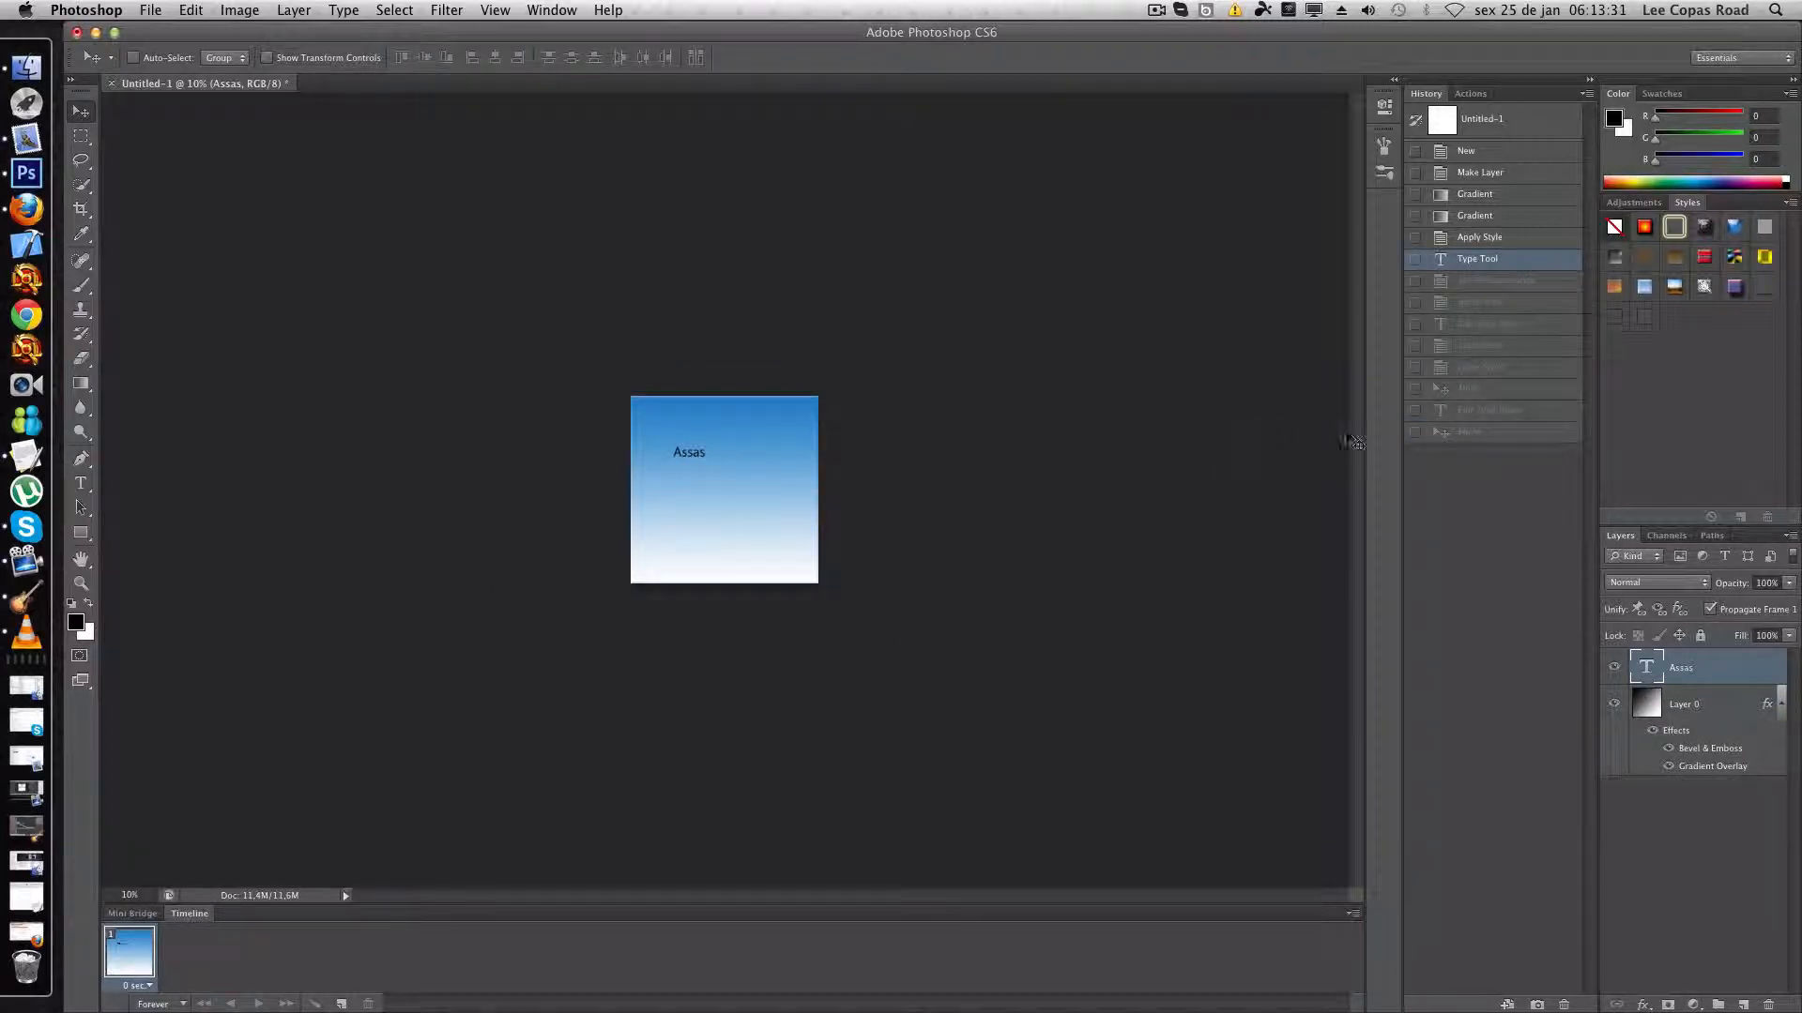
pyautogui.click(1471, 433)
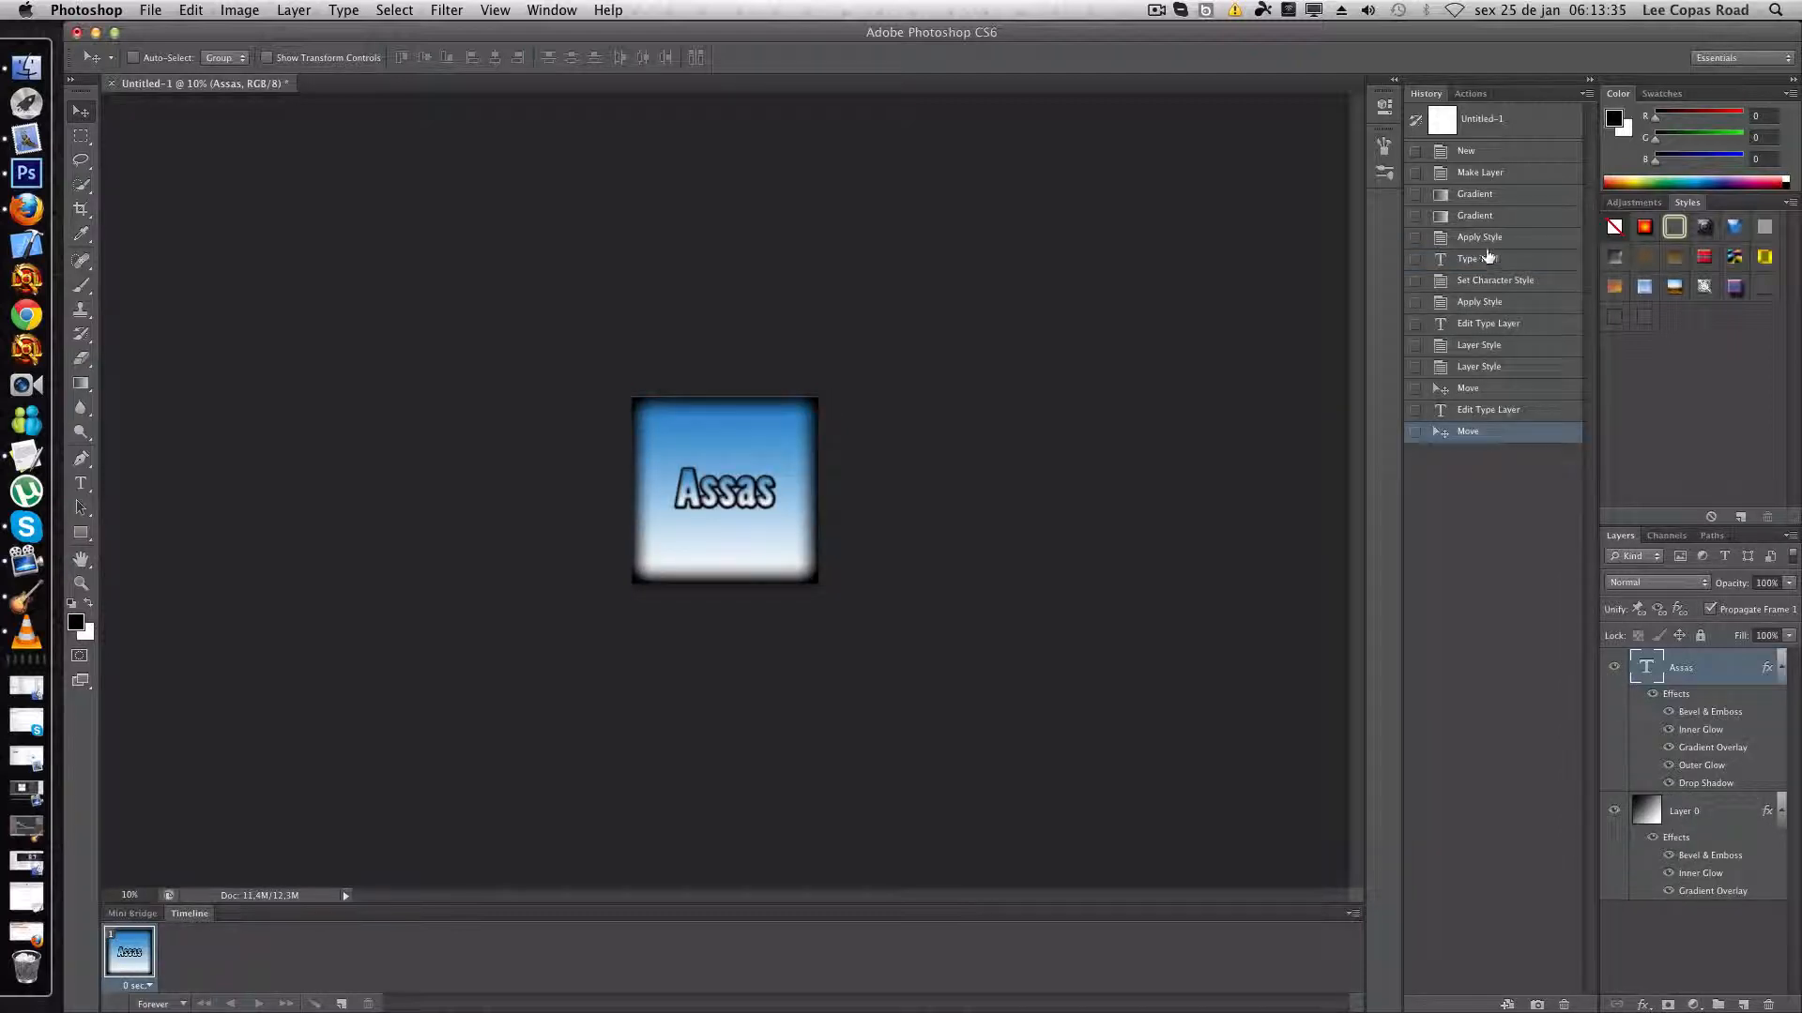
pyautogui.click(1485, 284)
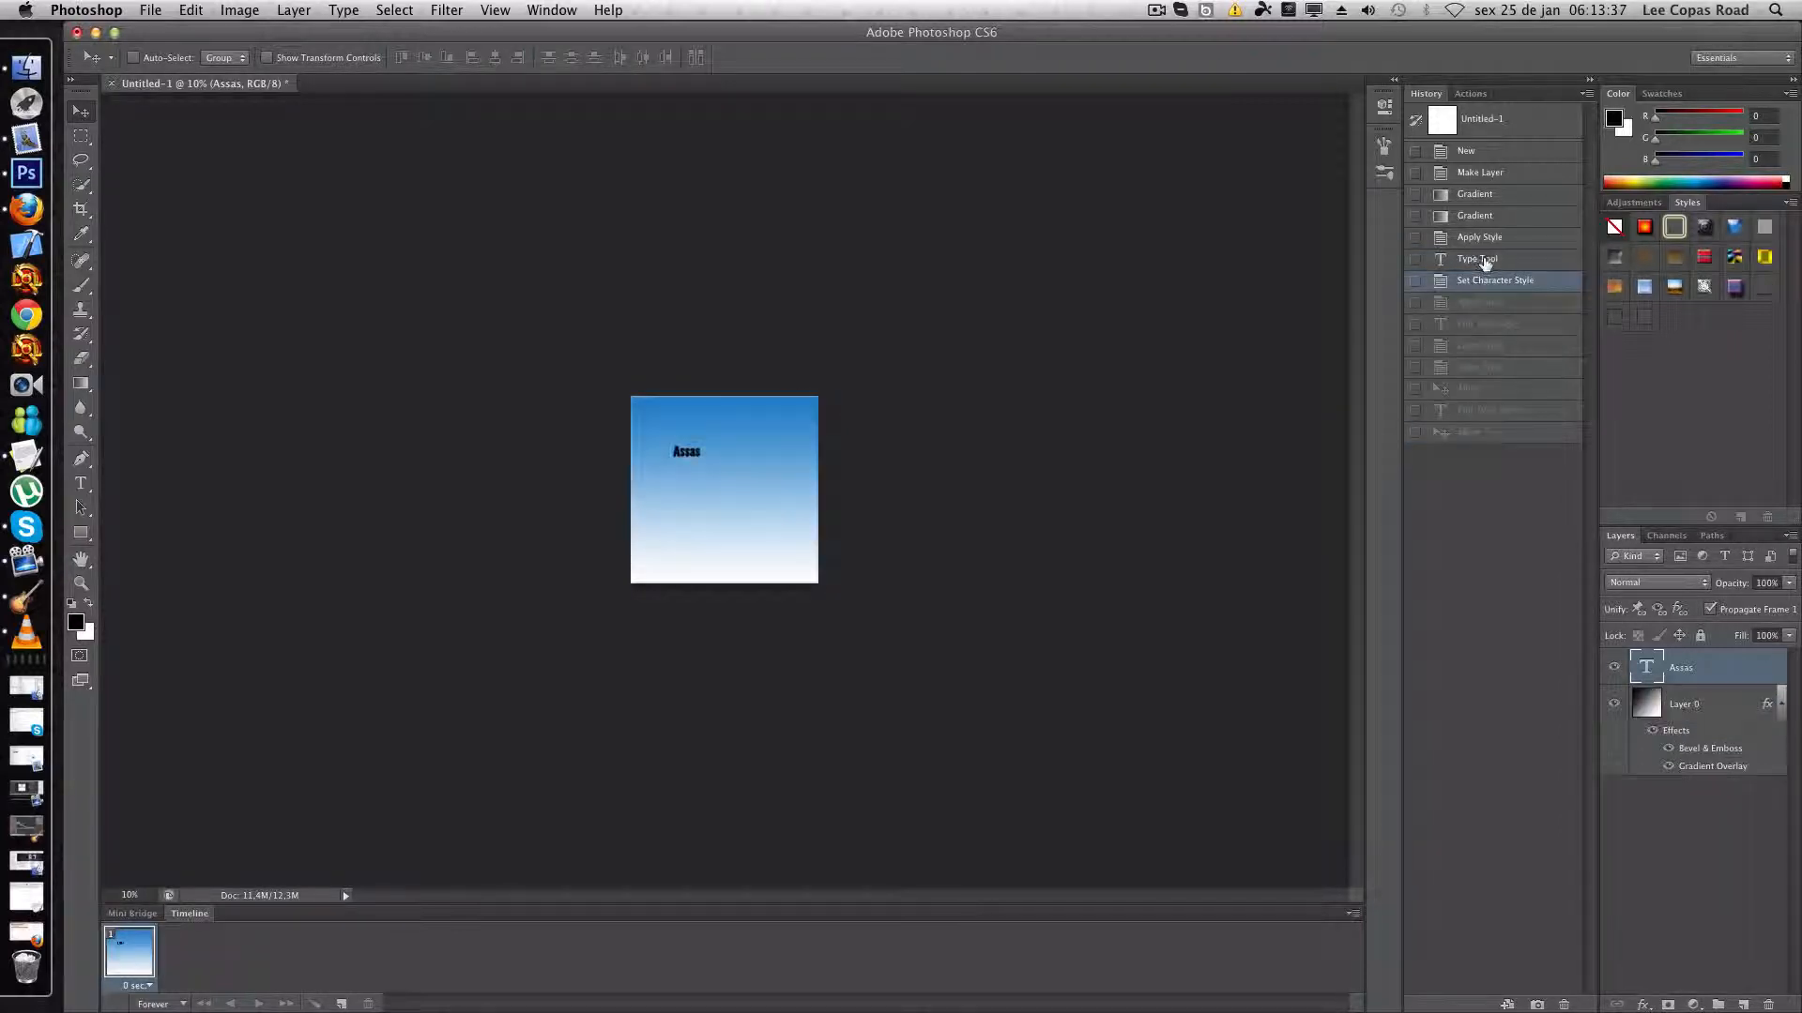
pyautogui.click(1480, 239)
pyautogui.click(1492, 284)
pyautogui.click(1491, 301)
pyautogui.click(1492, 323)
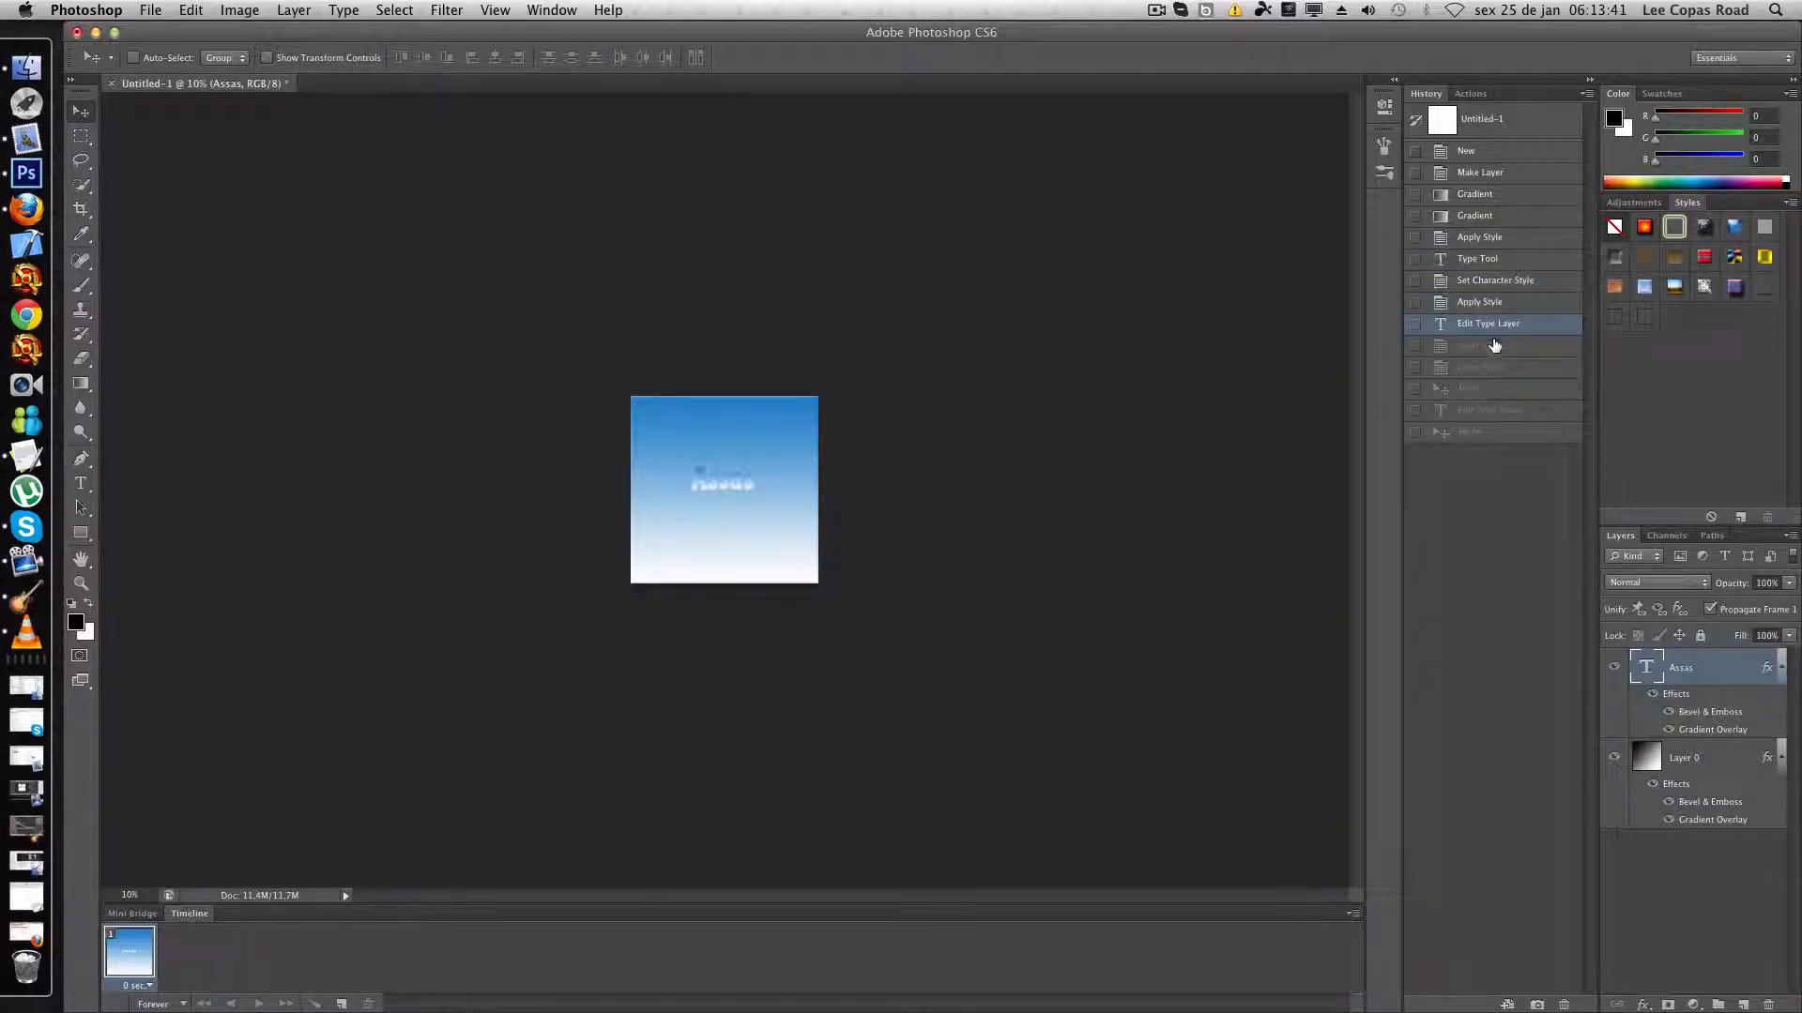
pyautogui.click(1495, 349)
pyautogui.click(1494, 323)
pyautogui.click(1497, 341)
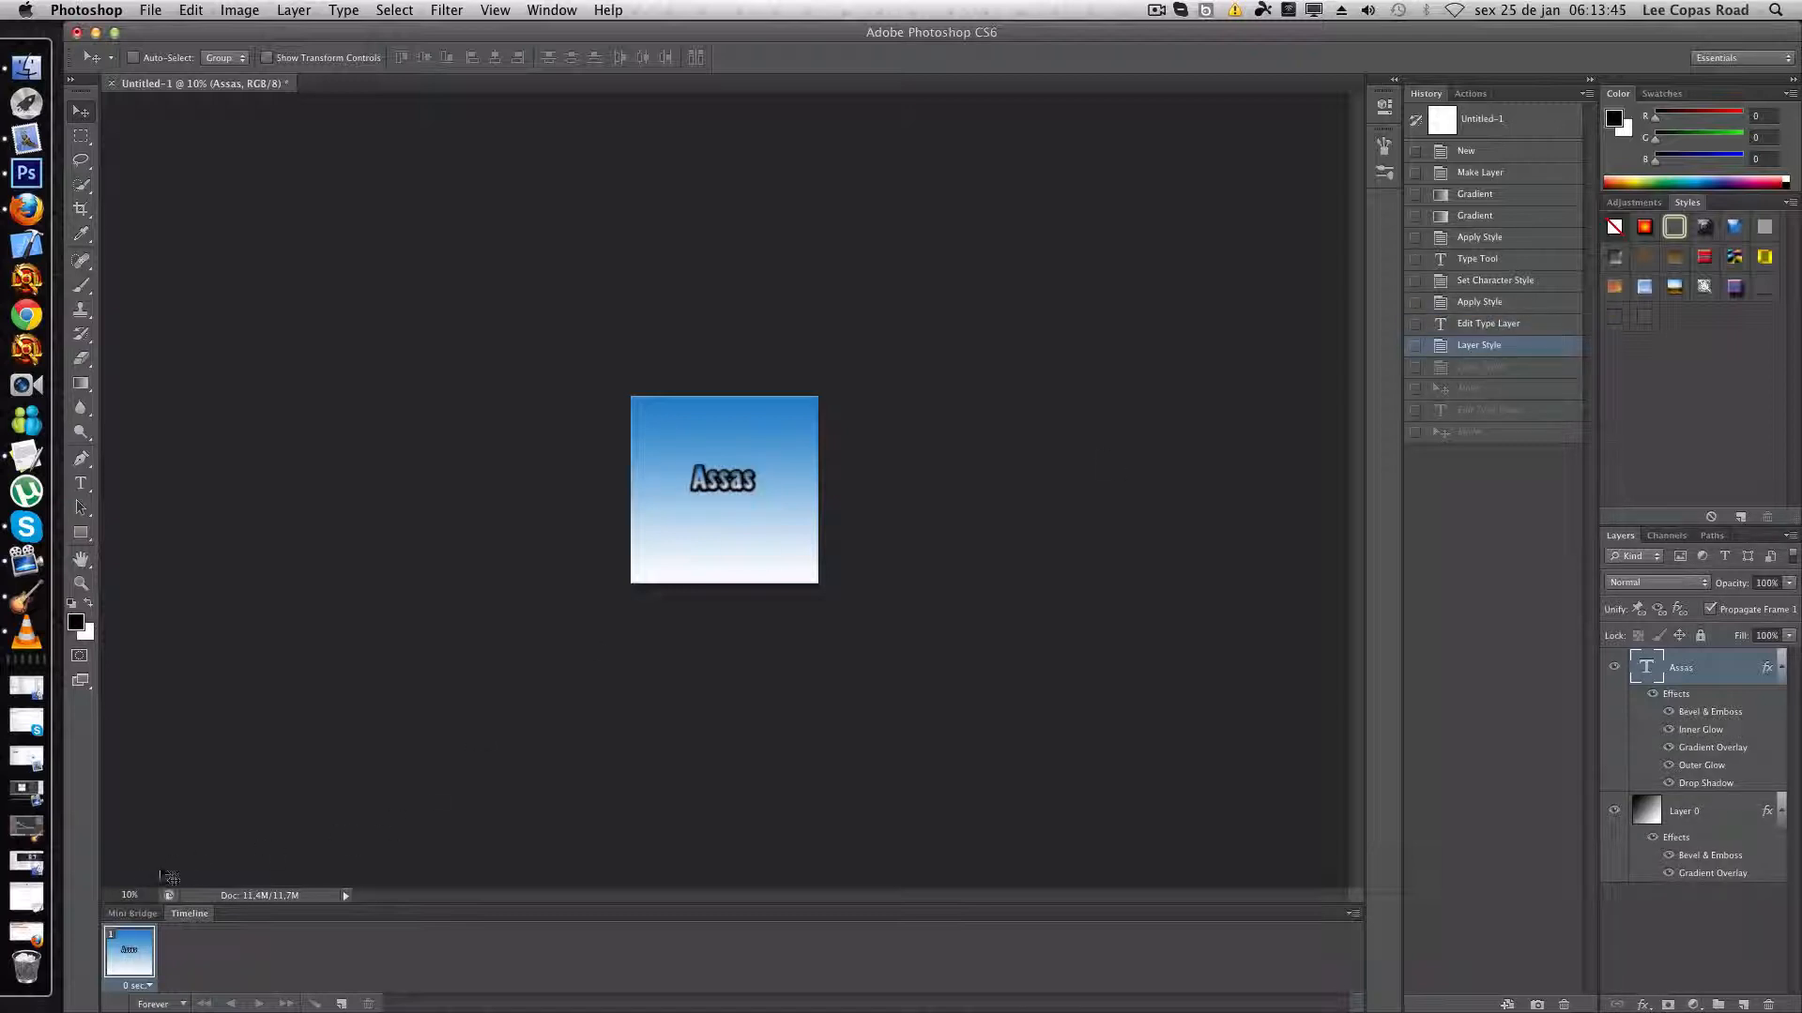
# - Compare the text's history states at 100% zoom, restore the latest Move state, and view the image at 50%
pyautogui.click(125, 893)
pyautogui.write('100%')
pyautogui.press('Return')
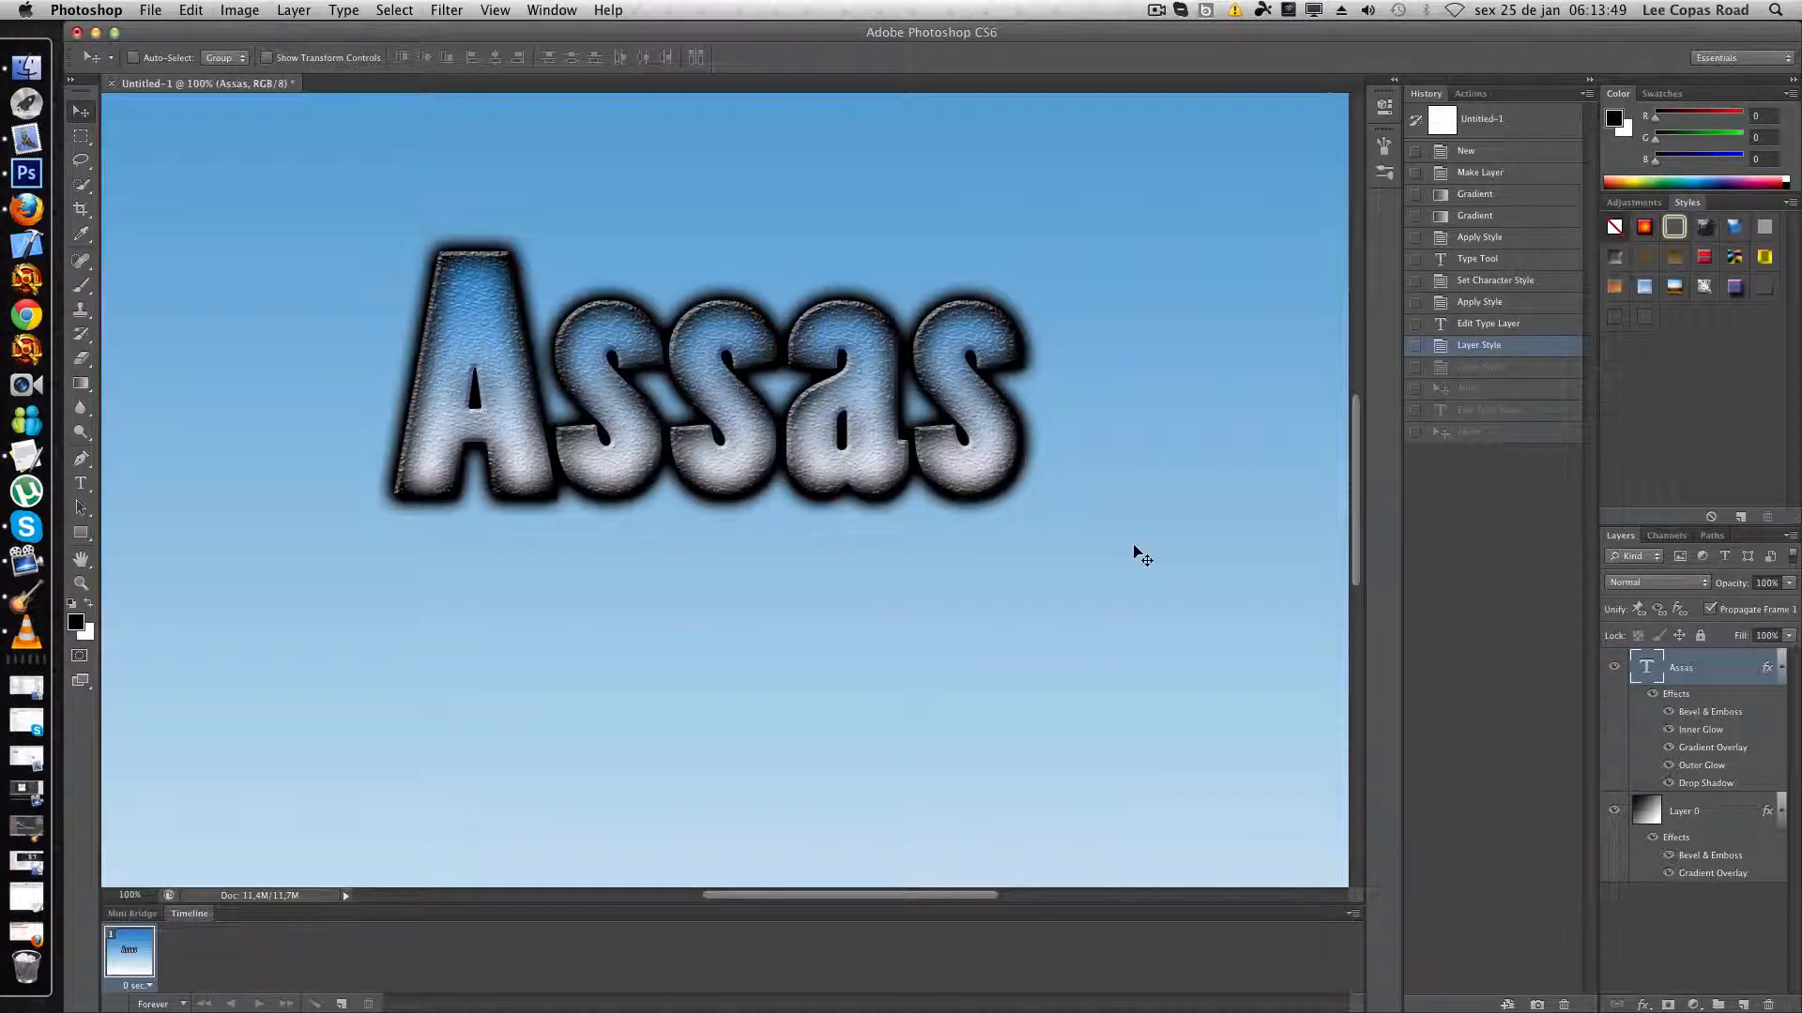
pyautogui.click(1450, 324)
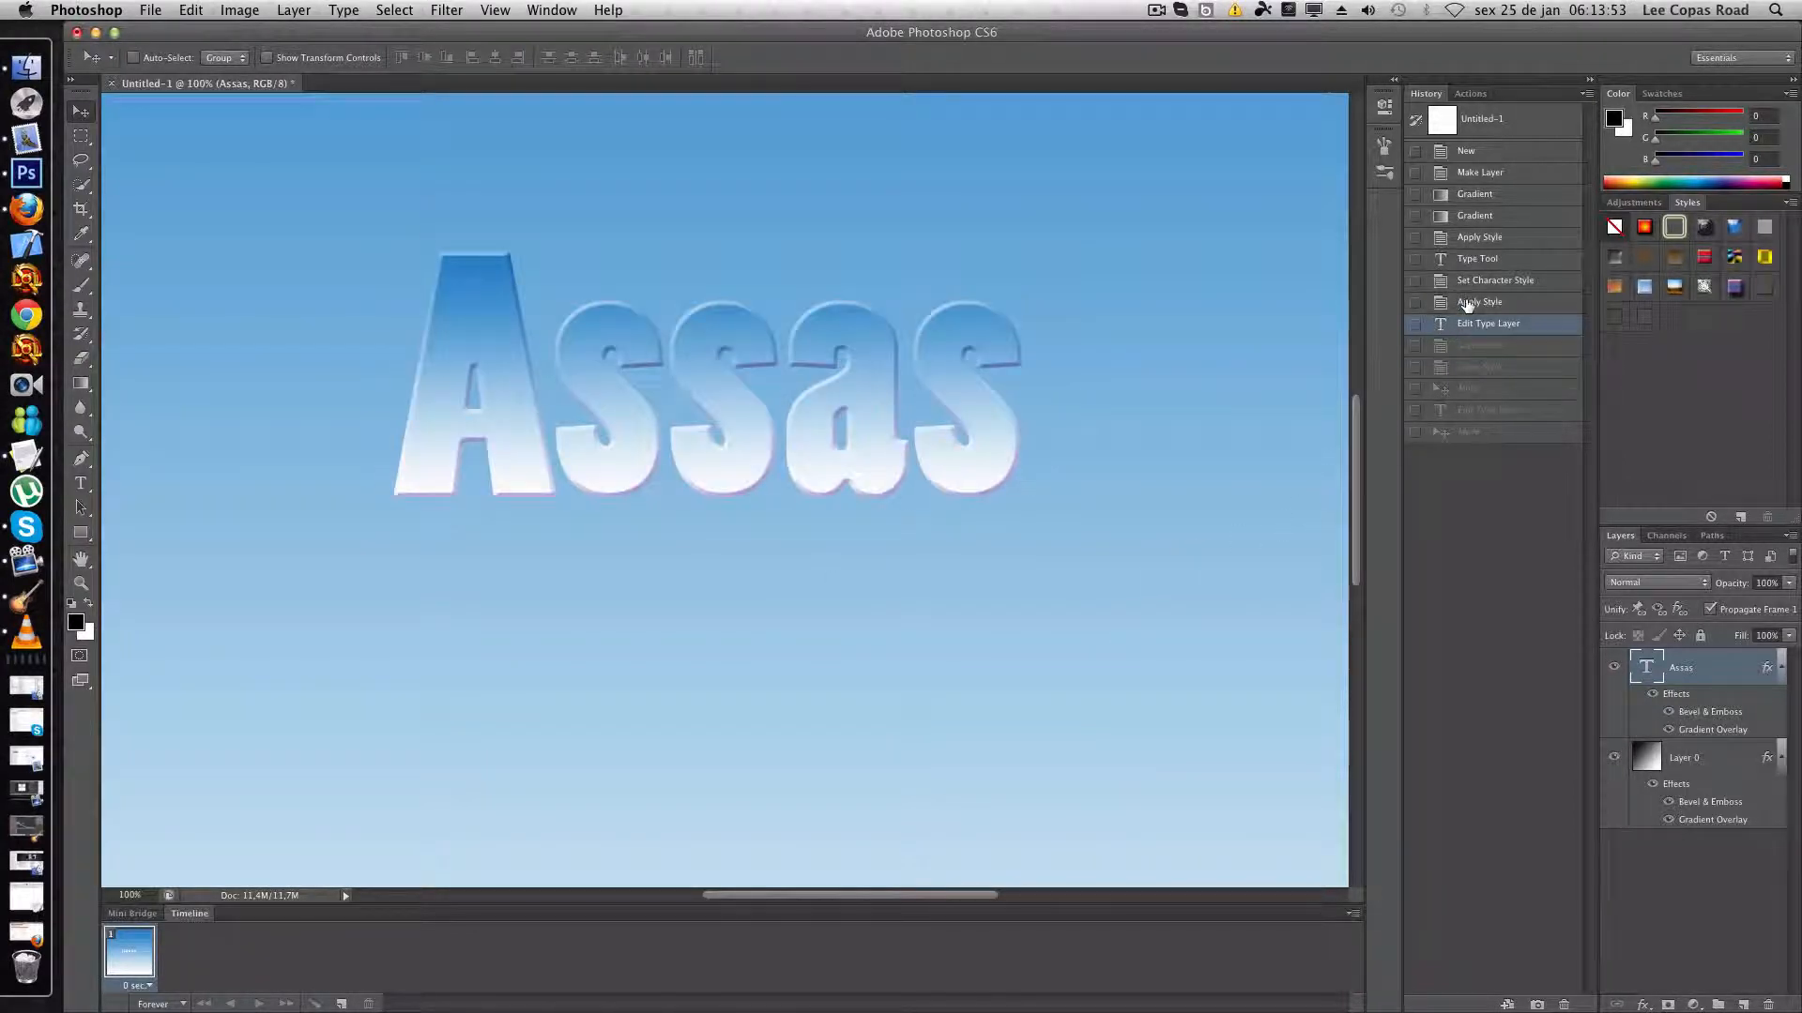
pyautogui.click(1468, 303)
pyautogui.click(1483, 347)
pyautogui.click(1487, 372)
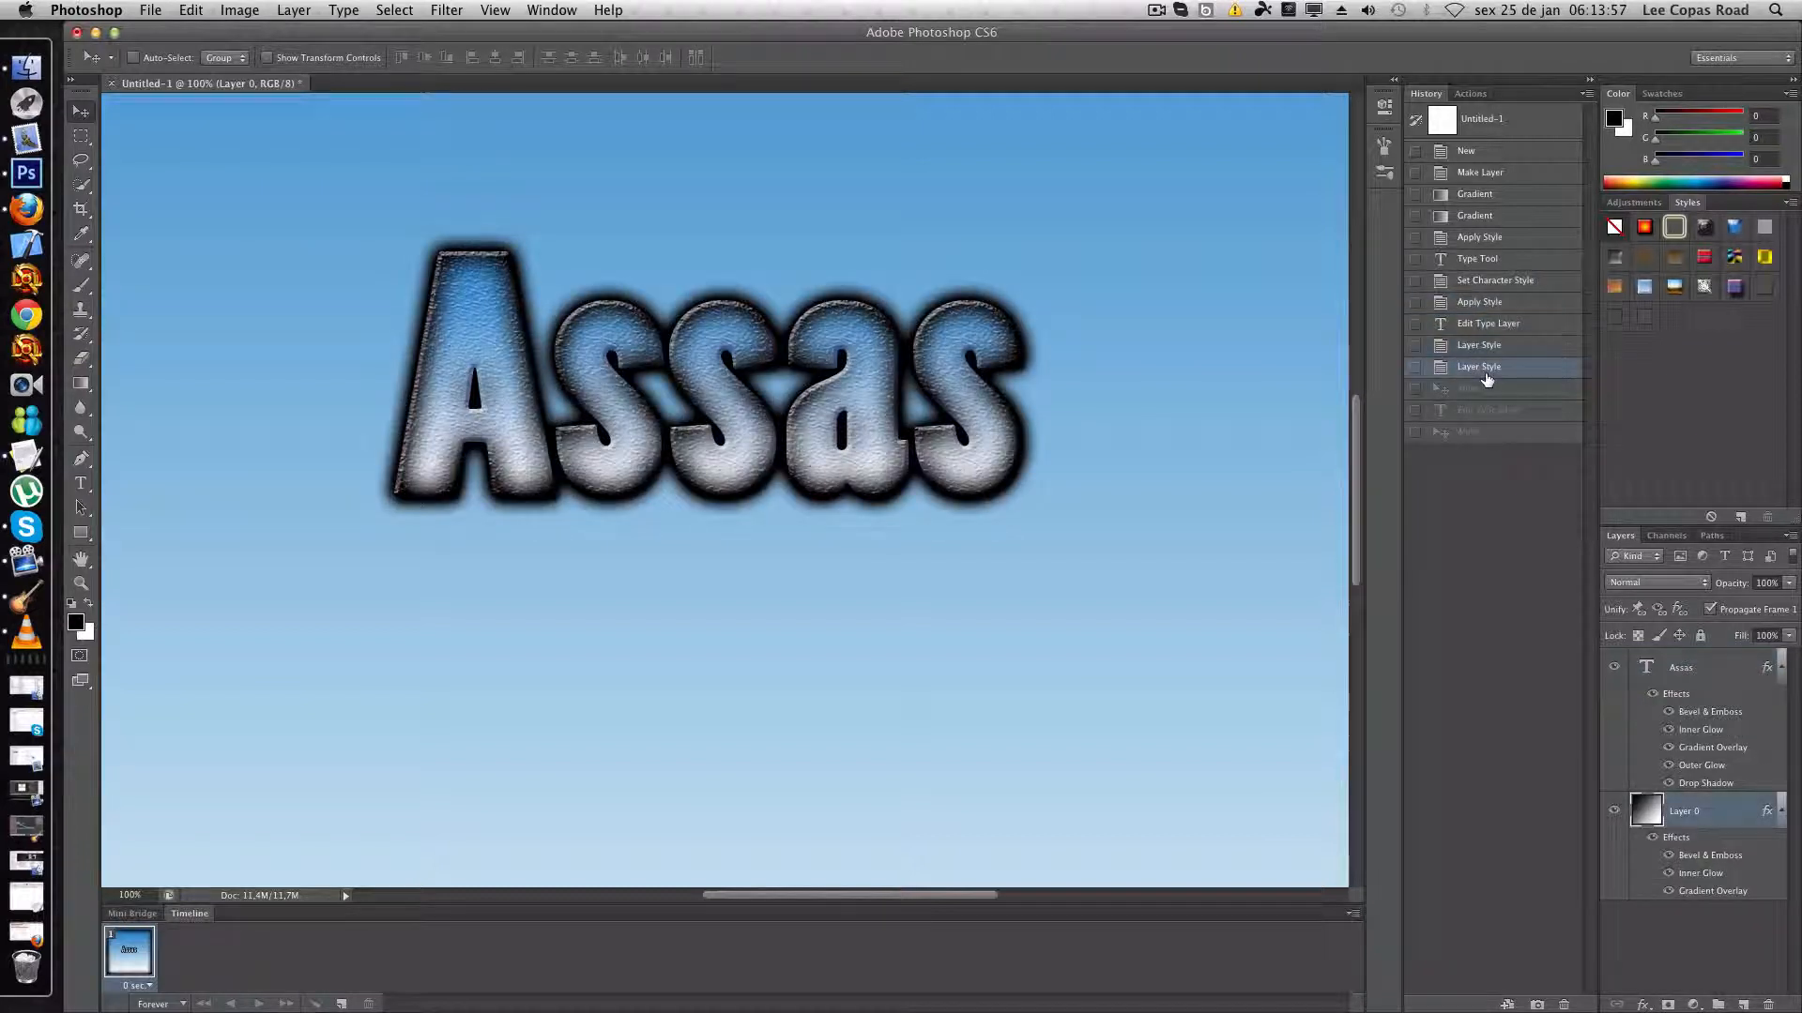
pyautogui.click(1486, 390)
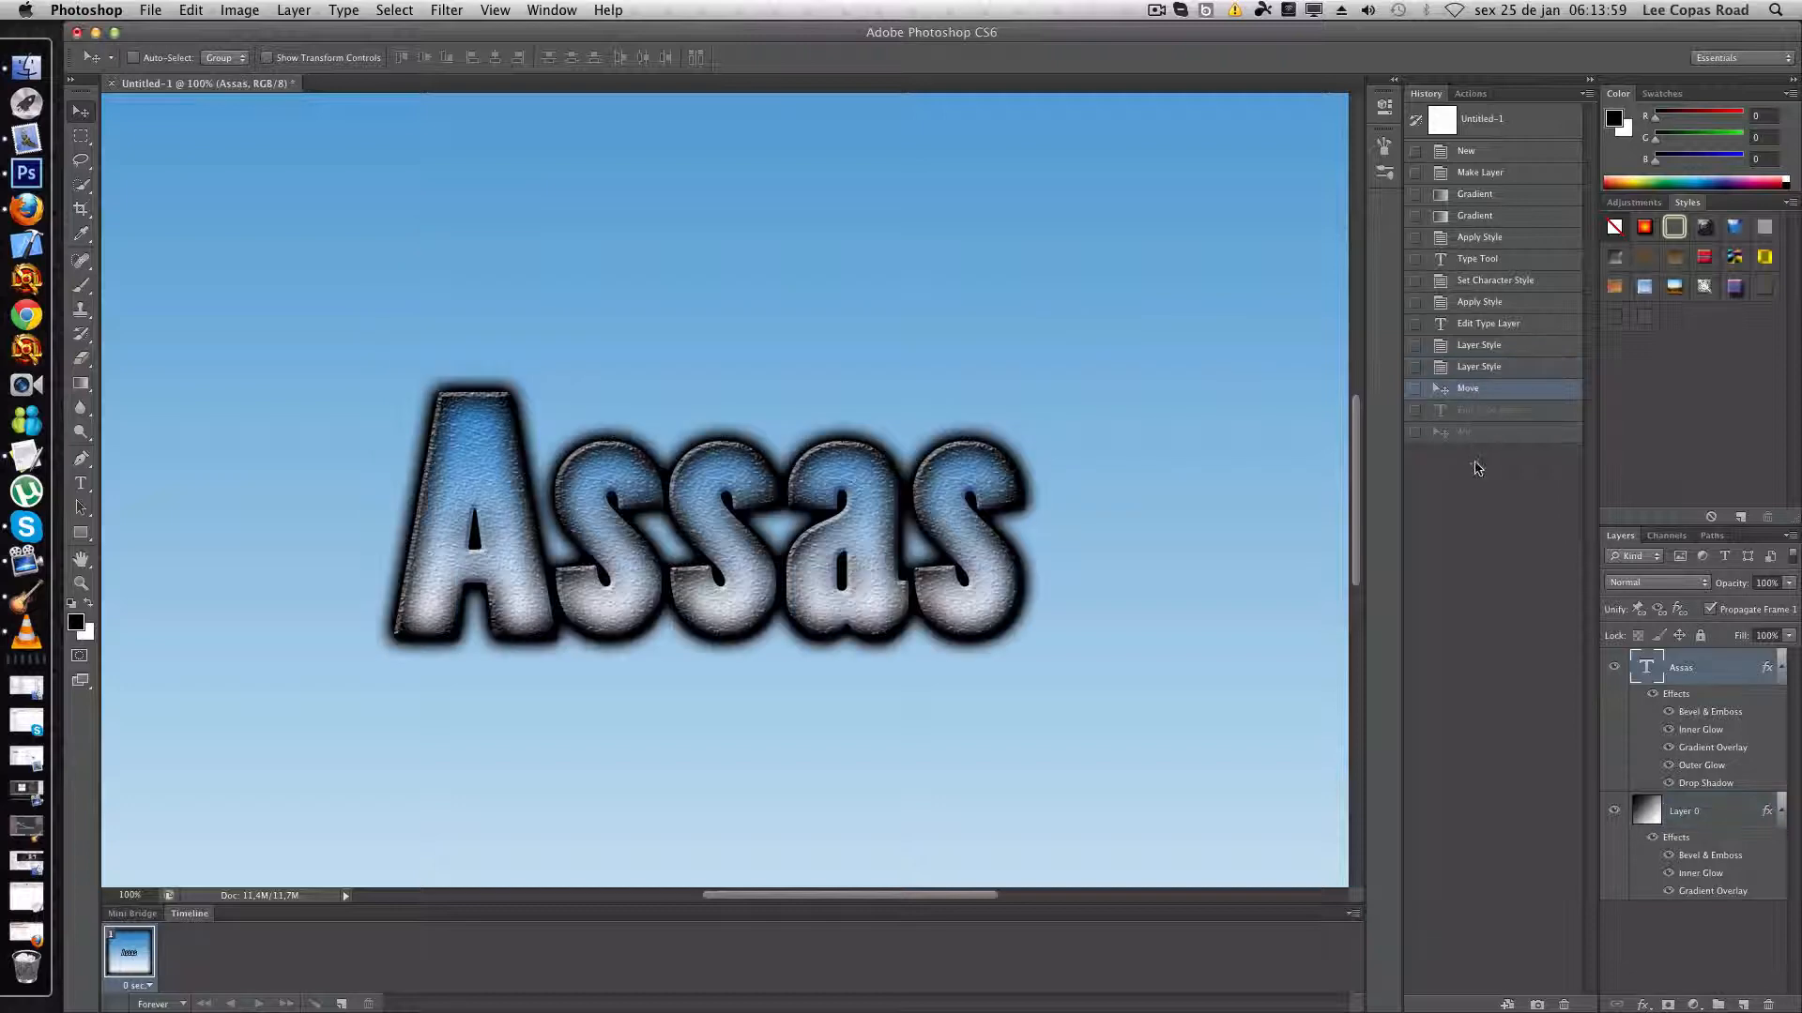
pyautogui.click(1486, 433)
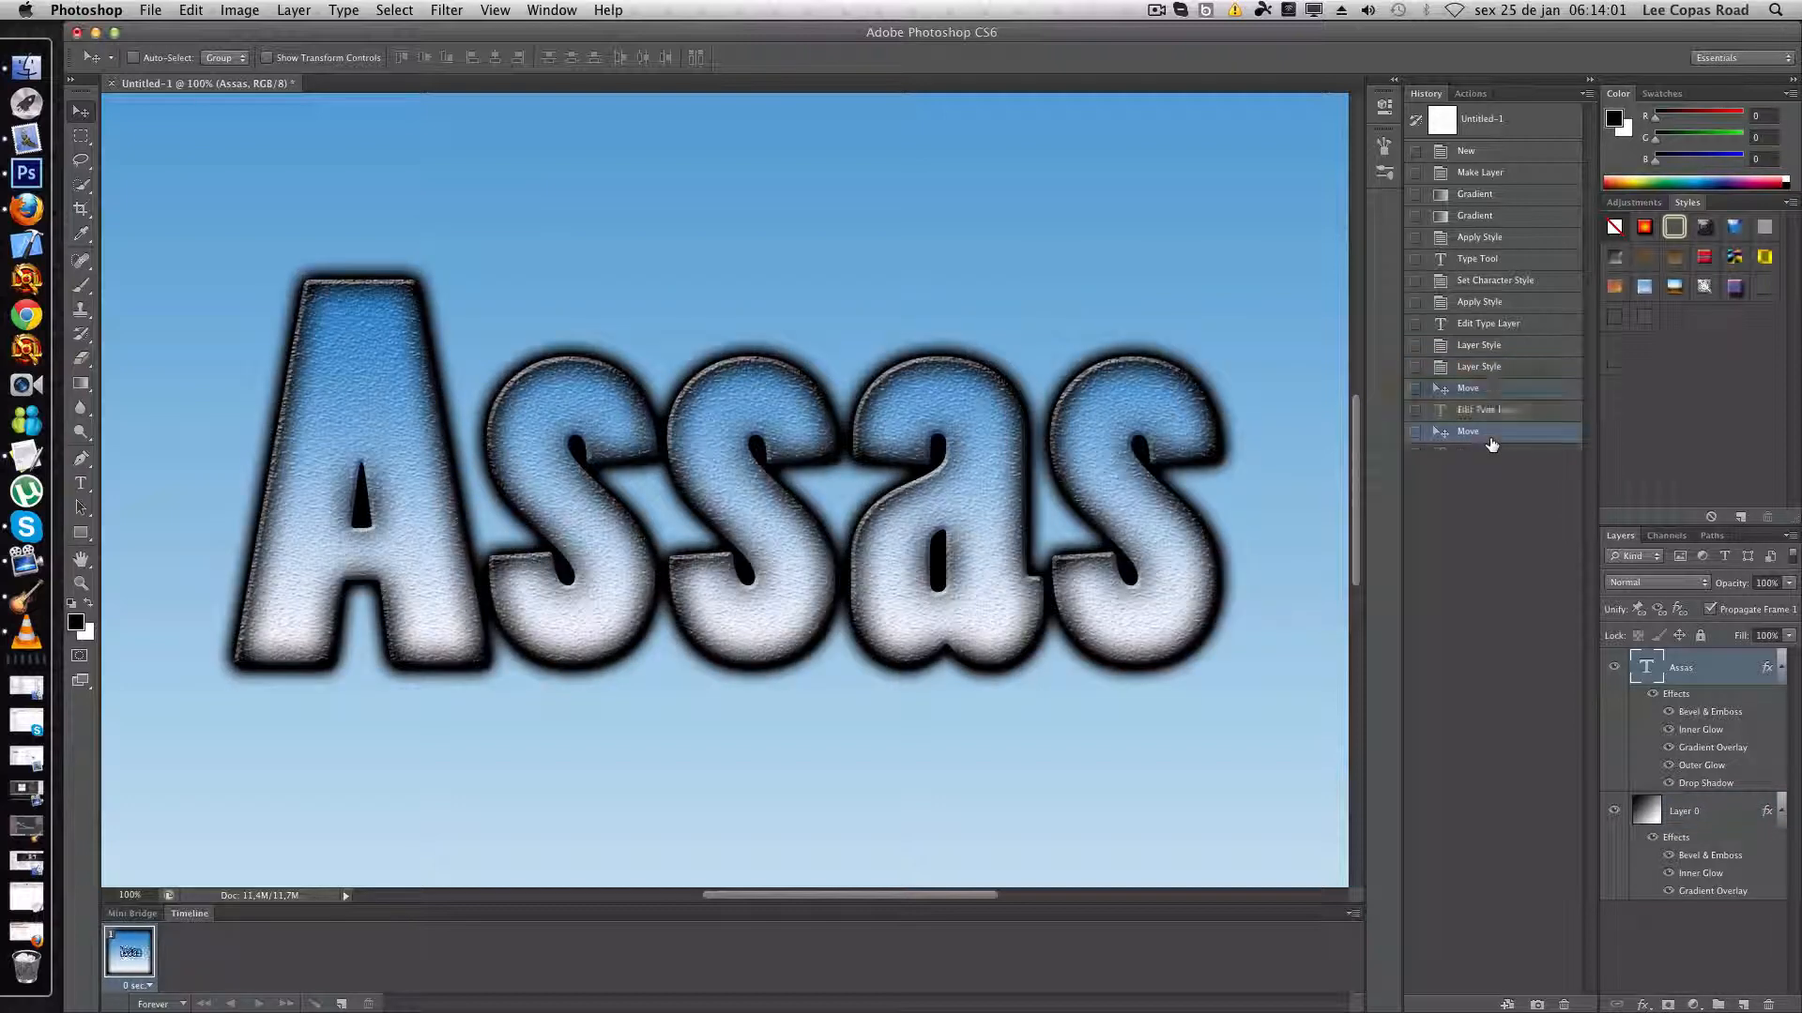
pyautogui.click(127, 894)
pyautogui.write('50')
pyautogui.press('Return')
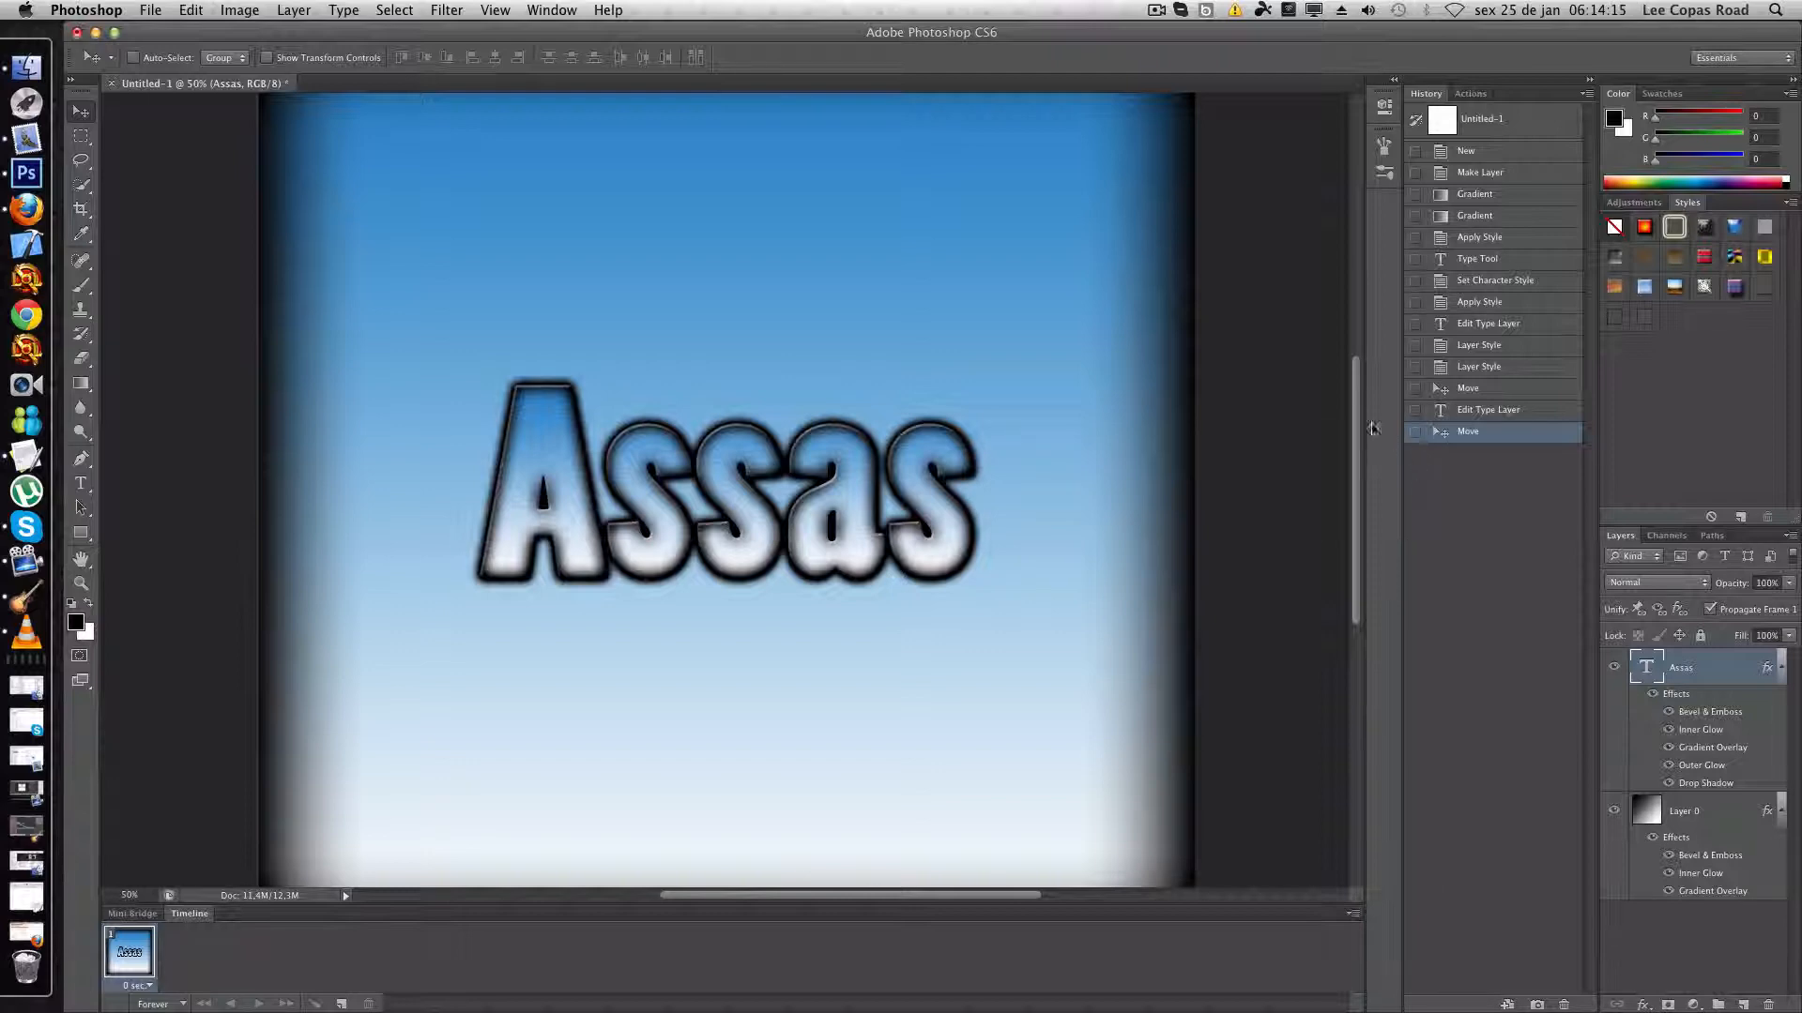
pyautogui.scroll(5, 1356, 407)
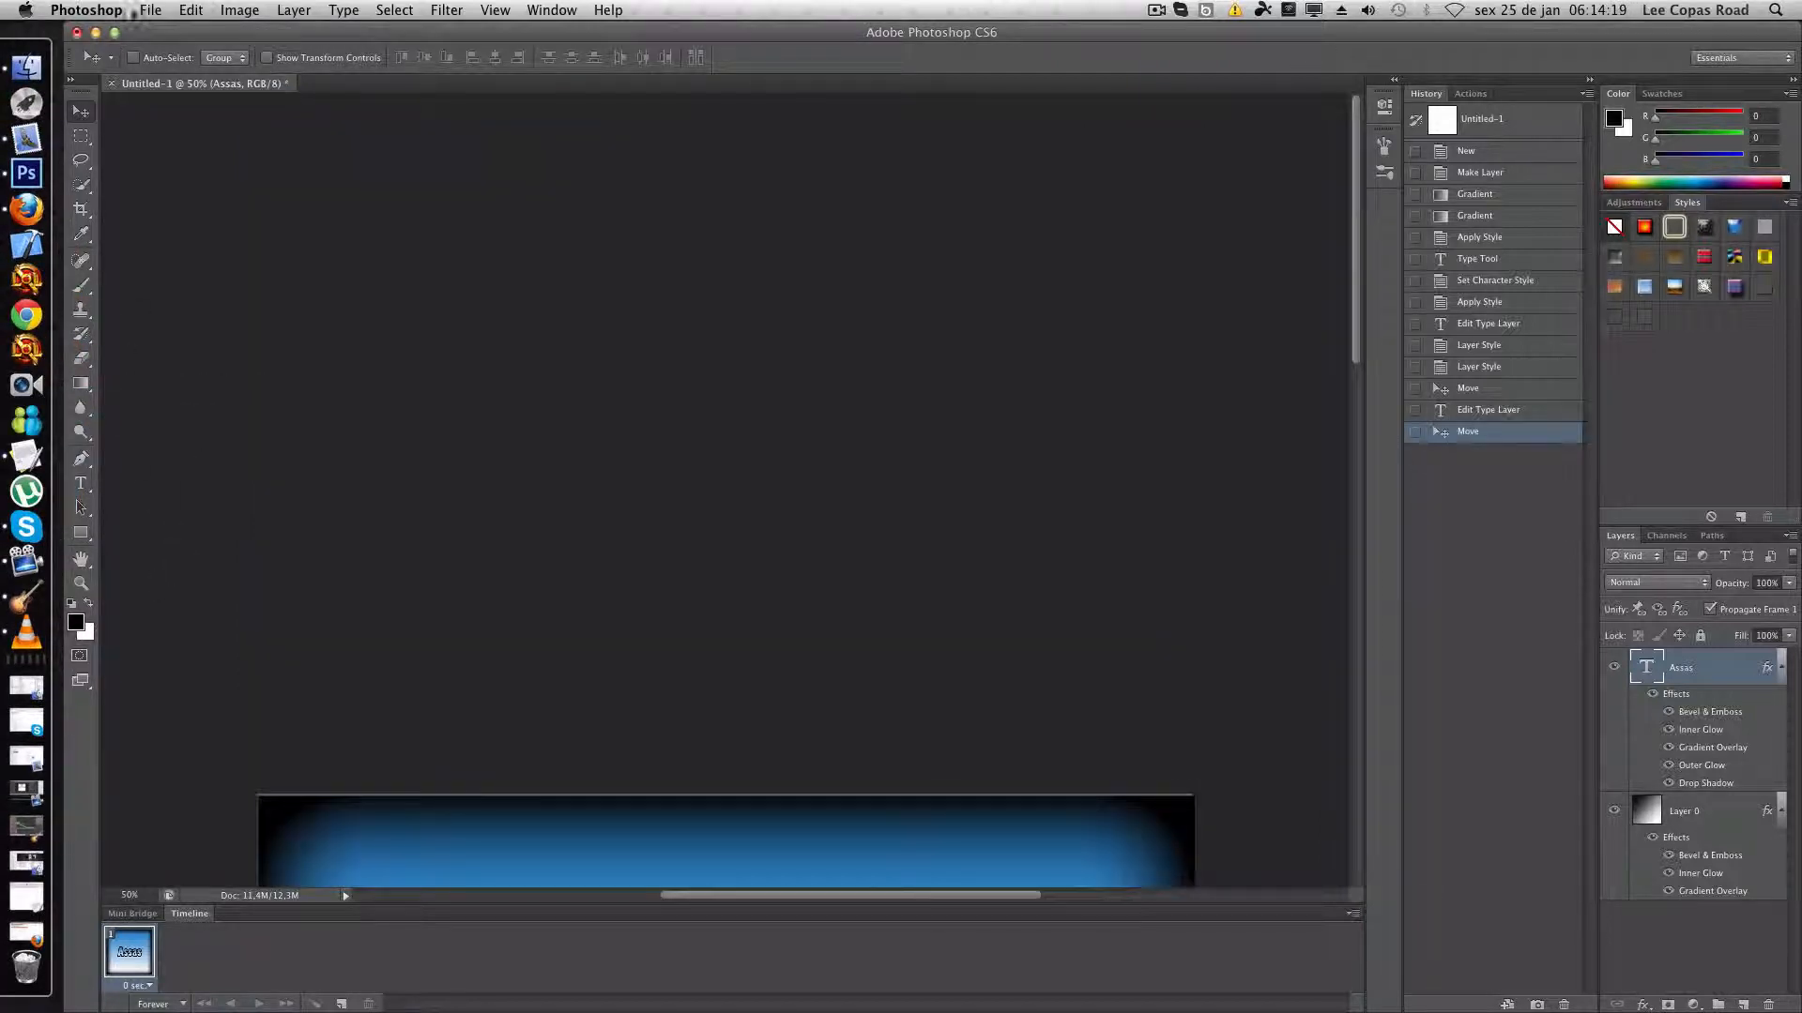
# - Create a new 2000 × 2000 pixel RGB Color document, 8 bit, with a white background
pyautogui.click(162, 11)
pyautogui.click(171, 33)
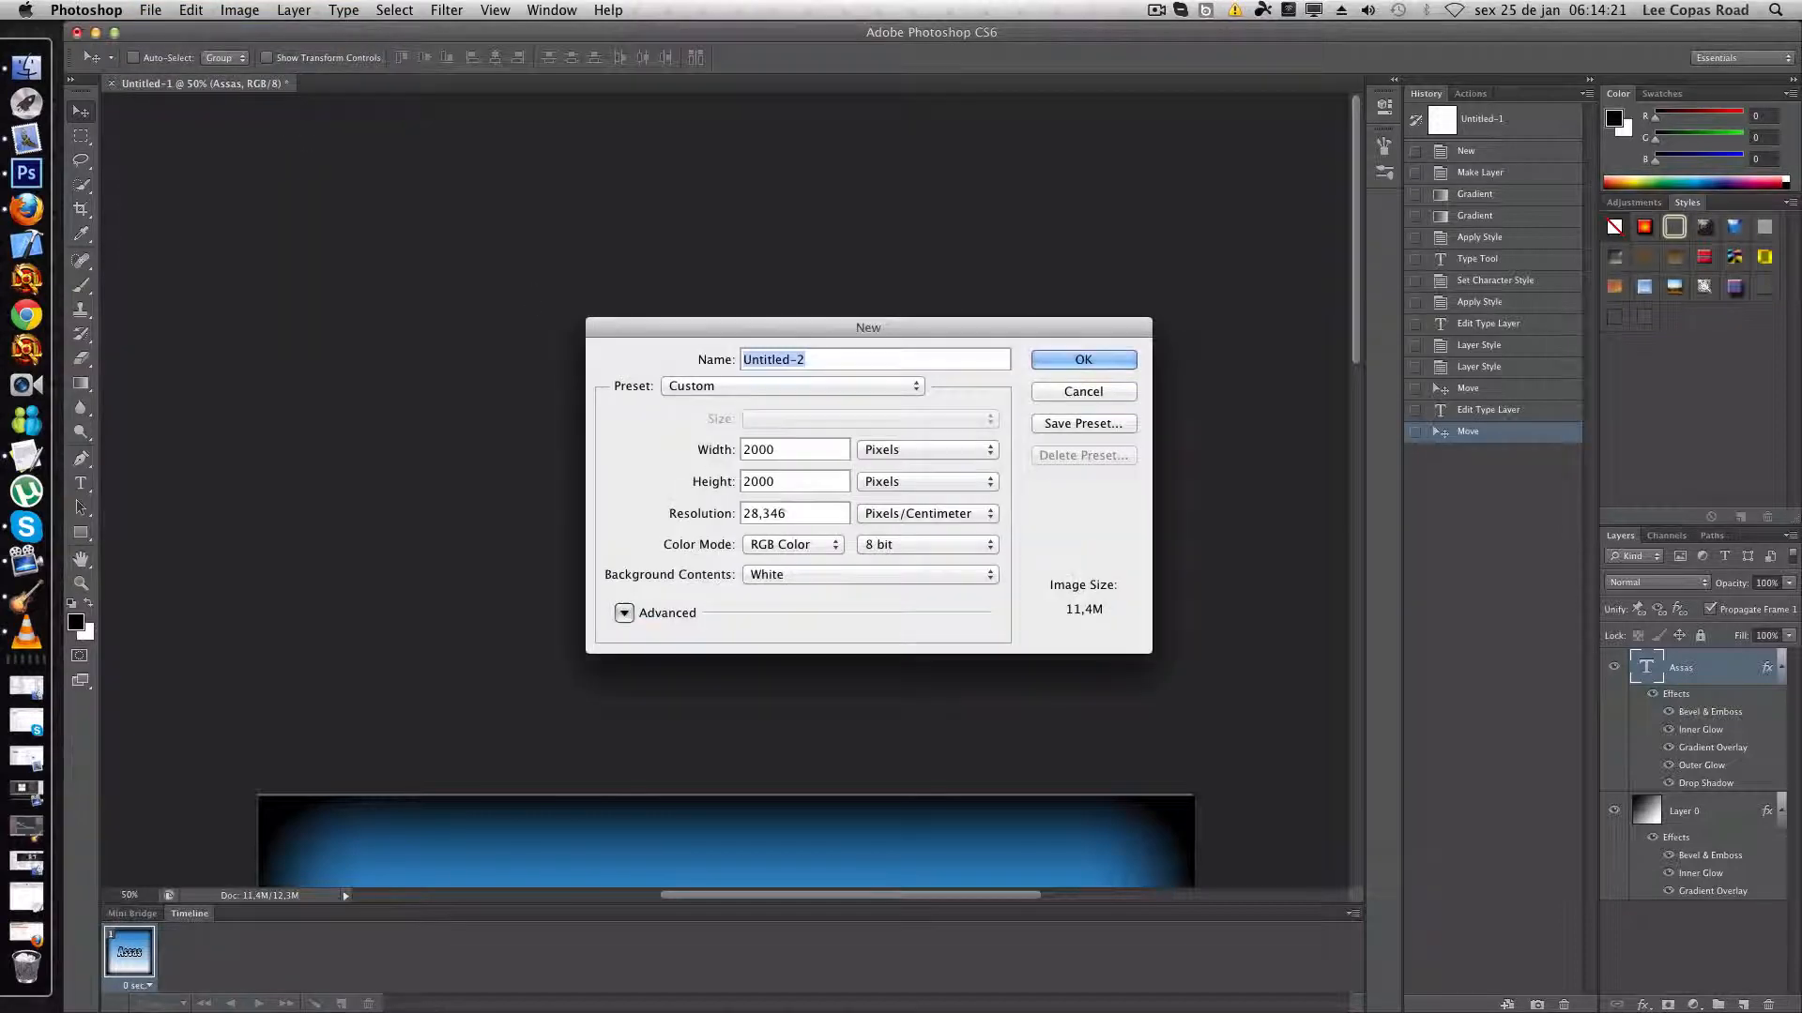
pyautogui.click(1053, 356)
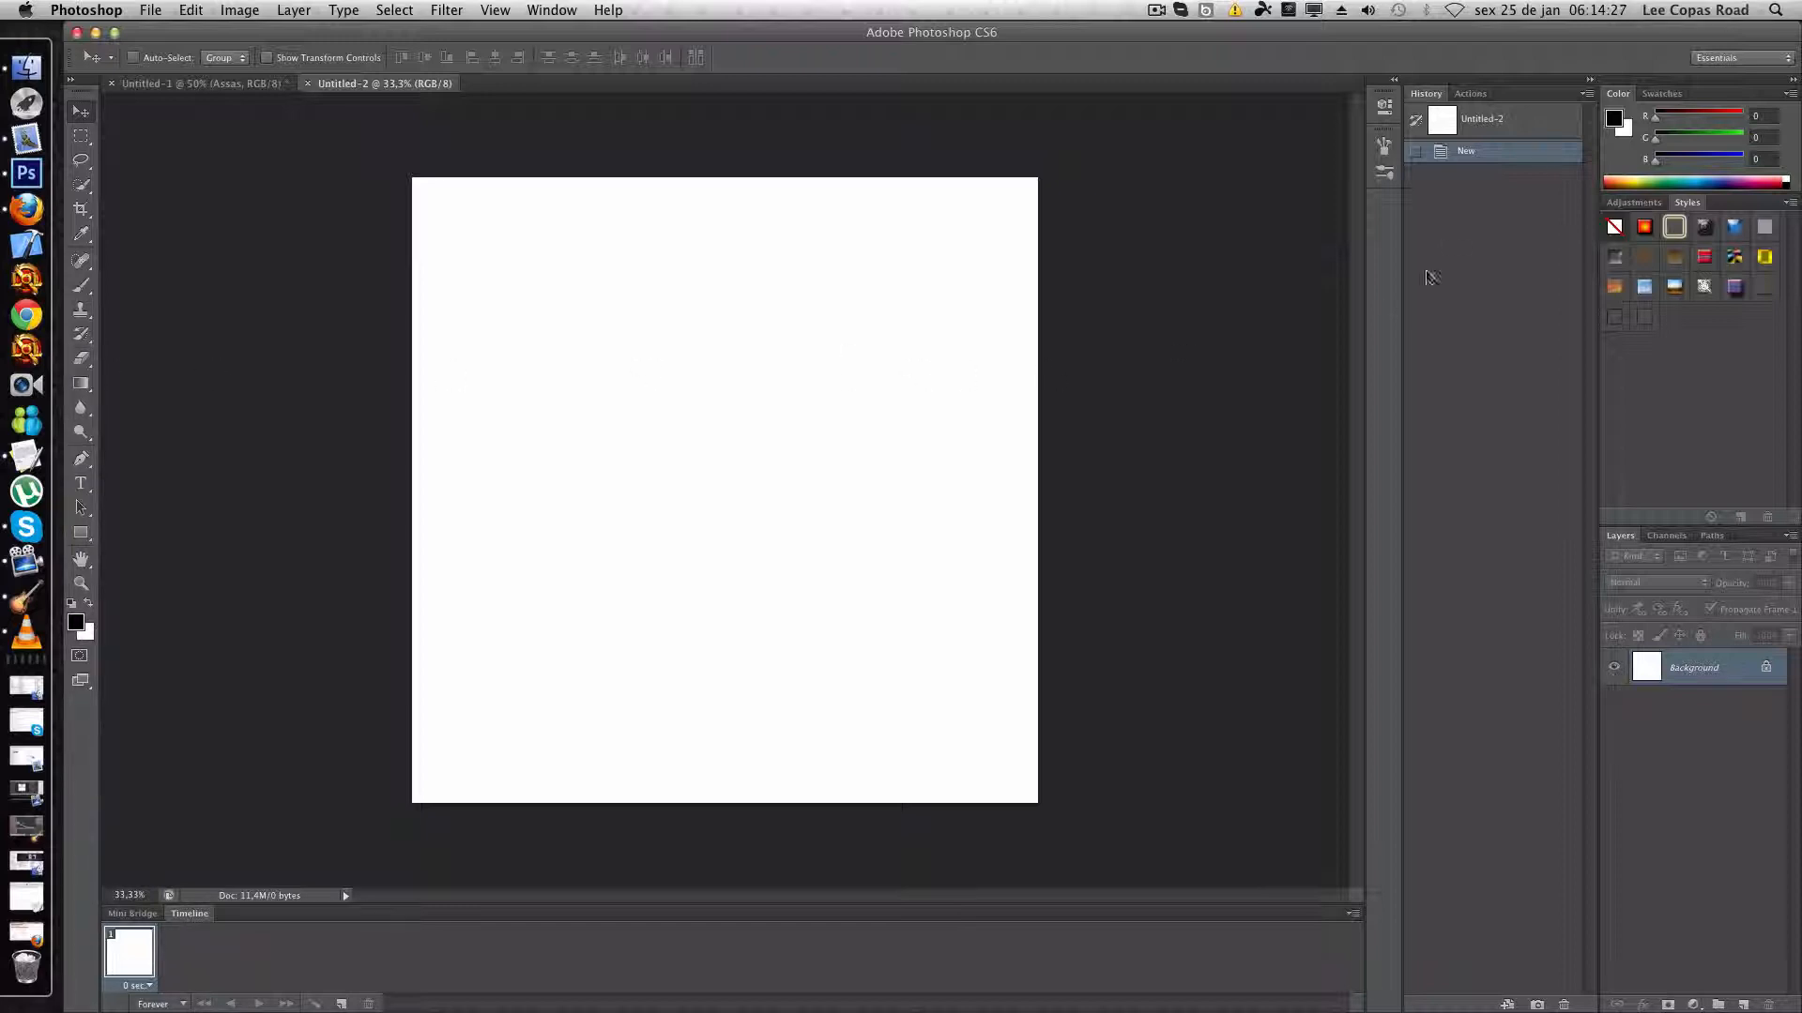
pyautogui.moveTo(1443, 35); pyautogui.dragTo(1442, 35)
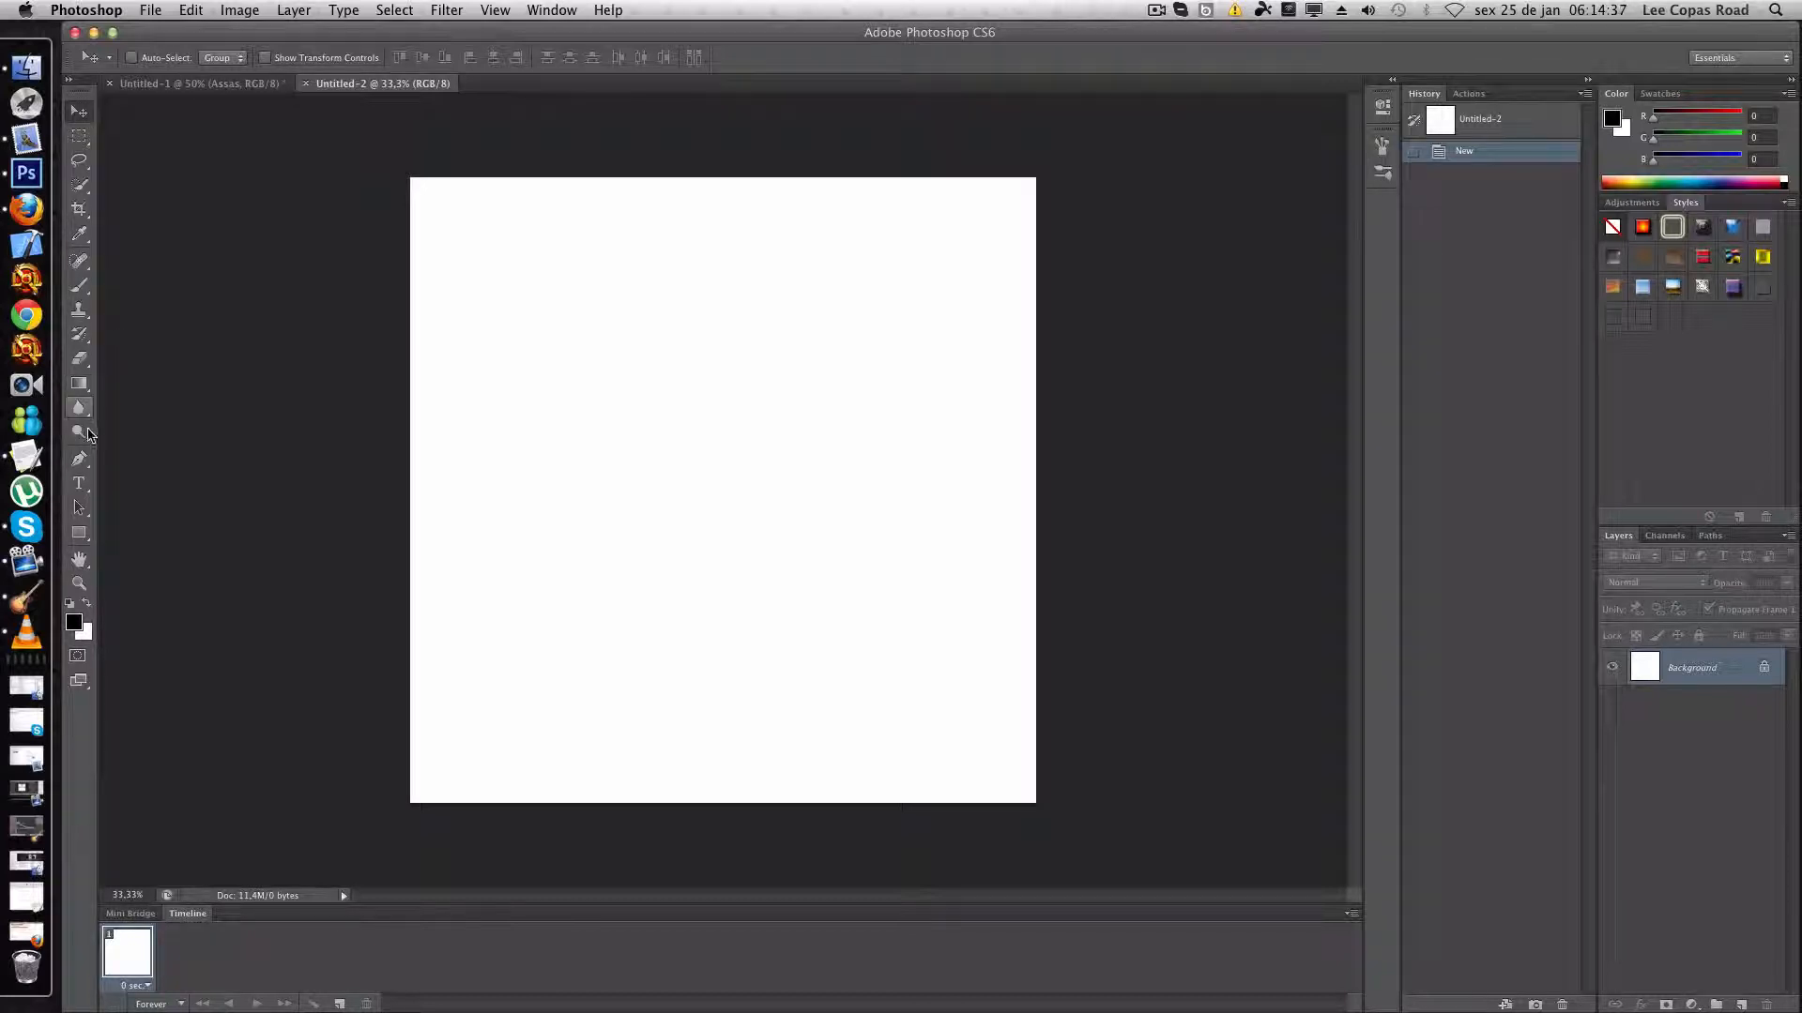
# - Paint two oval eyes and a wide grinning mouth outline with a soft black 100 px brush
pyautogui.click(79, 285)
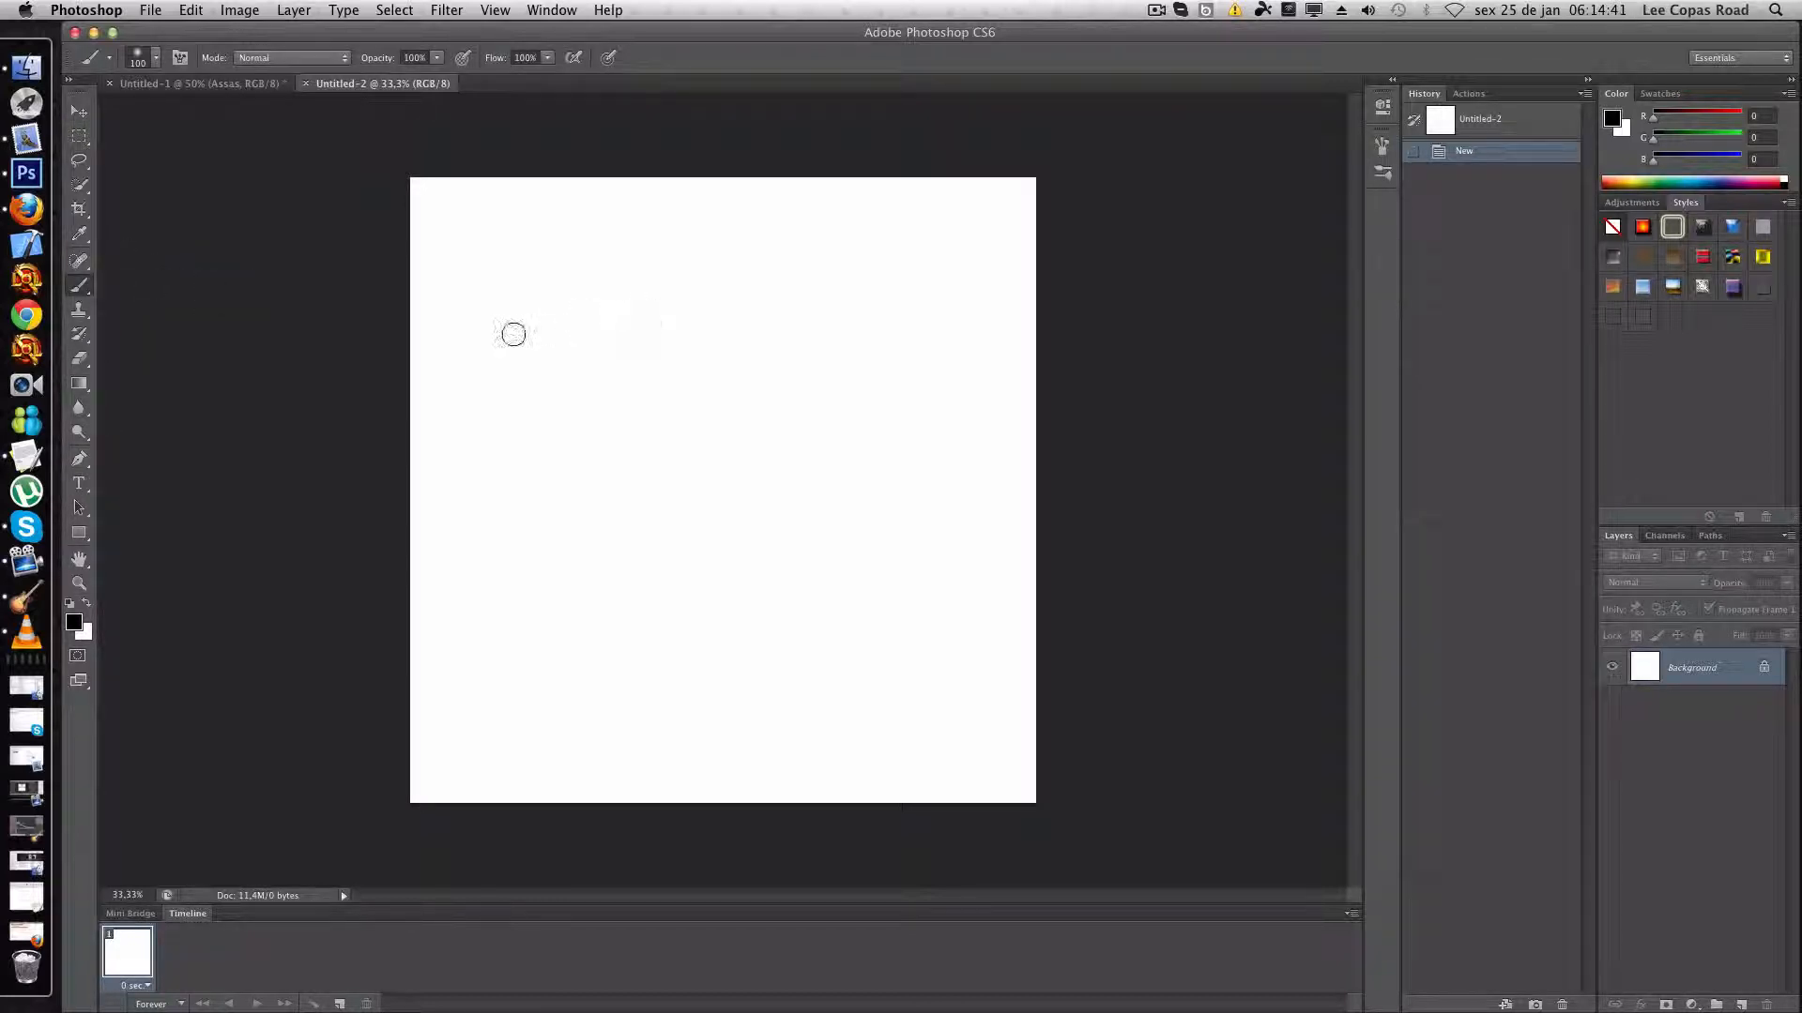
pyautogui.moveTo(483, 317); pyautogui.dragTo(574, 299)
pyautogui.moveTo(599, 411)
pyautogui.mouseDown()
pyautogui.moveTo(534, 403)
pyautogui.moveTo(483, 277)
pyautogui.mouseUp()
pyautogui.moveTo(704, 262)
pyautogui.mouseDown()
pyautogui.moveTo(818, 393)
pyautogui.moveTo(706, 377)
pyautogui.moveTo(692, 277)
pyautogui.mouseUp()
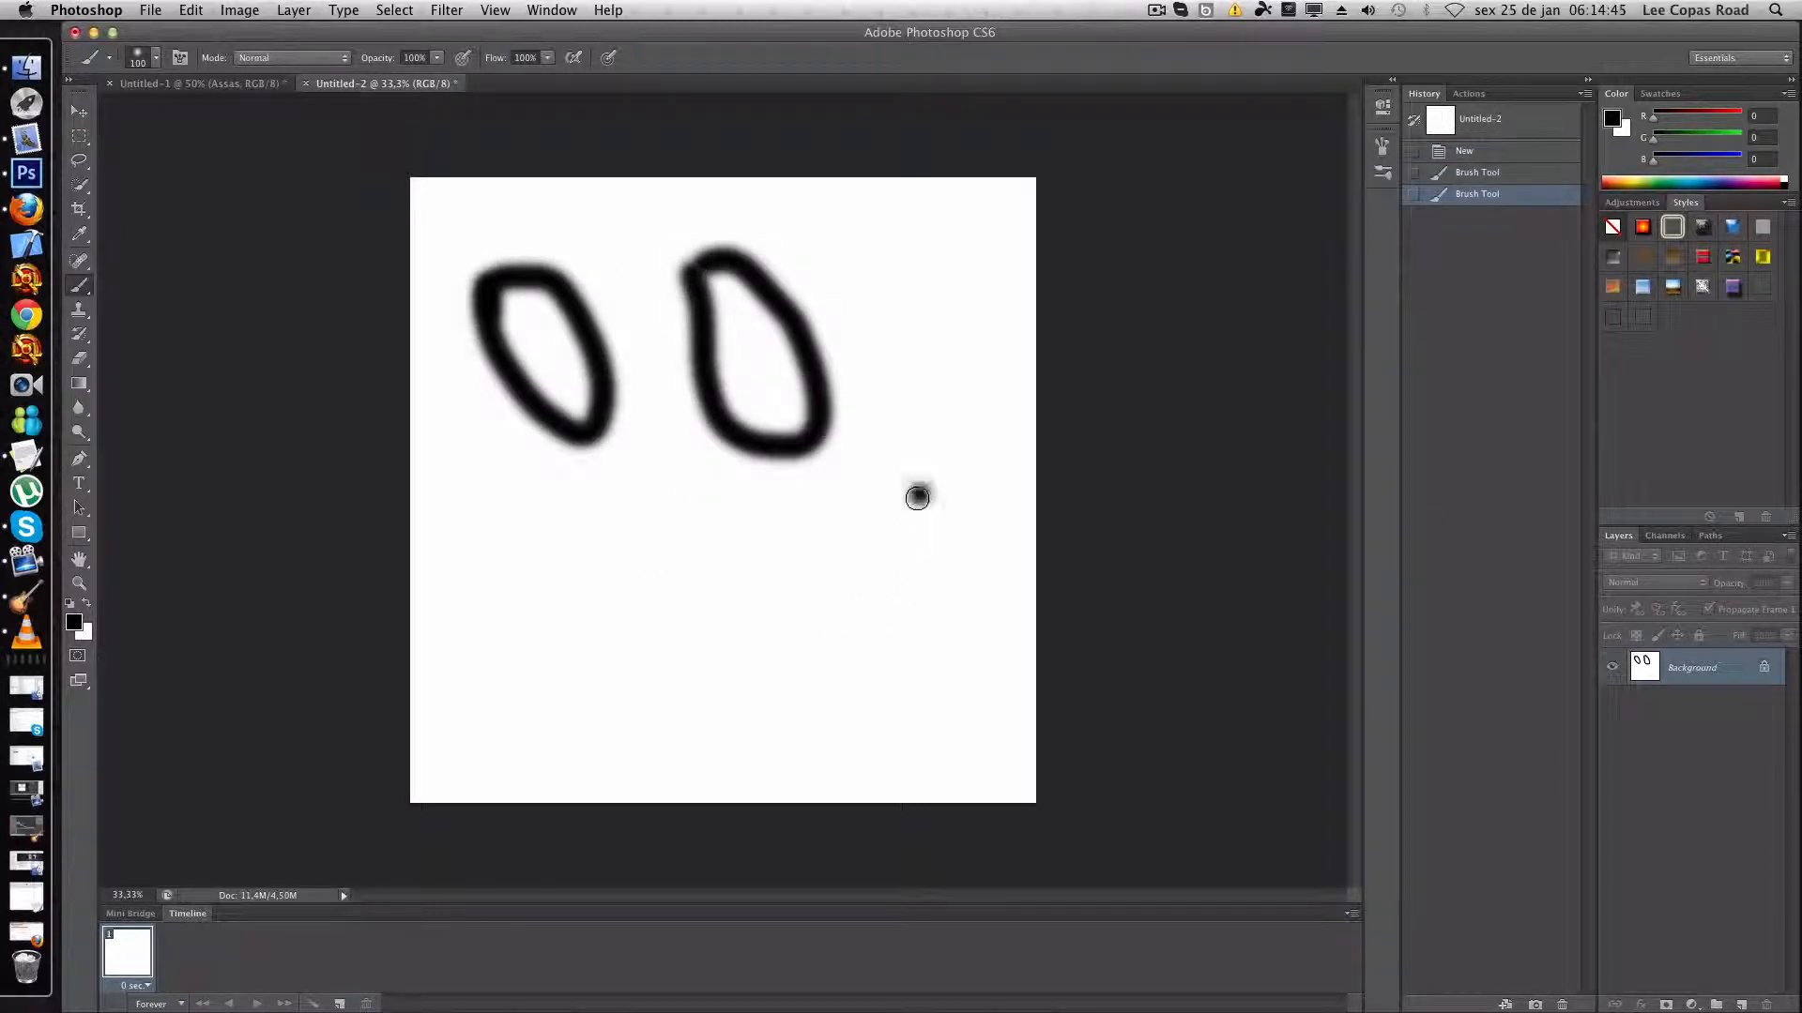
pyautogui.moveTo(918, 492)
pyautogui.mouseDown()
pyautogui.moveTo(677, 629)
pyautogui.moveTo(530, 491)
pyautogui.moveTo(496, 592)
pyautogui.moveTo(602, 732)
pyautogui.moveTo(783, 744)
pyautogui.moveTo(878, 616)
pyautogui.moveTo(918, 492)
pyautogui.mouseUp()
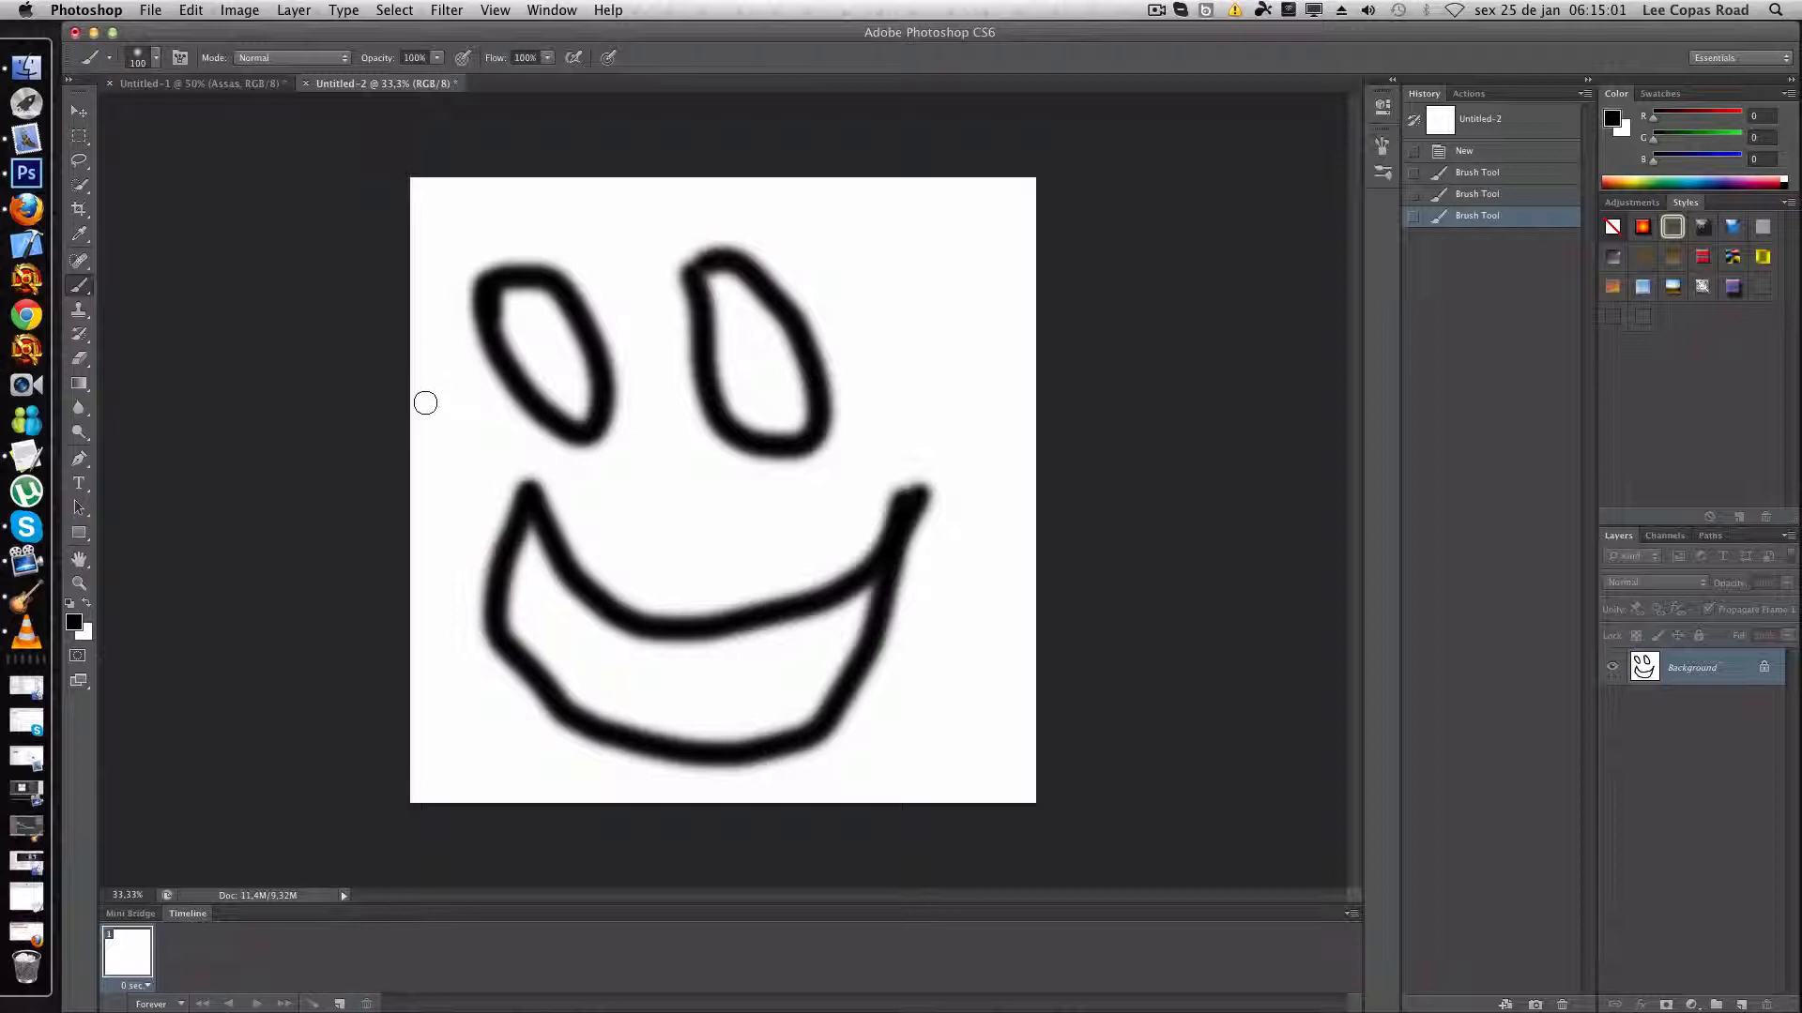
# - Paint vertical tooth divisions and a curved horizontal line across the mouth to form two rows of teeth
pyautogui.moveTo(546, 545)
pyautogui.mouseDown()
pyautogui.moveTo(498, 620)
pyautogui.moveTo(599, 603)
pyautogui.moveTo(549, 683)
pyautogui.mouseUp()
pyautogui.moveTo(659, 636); pyautogui.dragTo(616, 738)
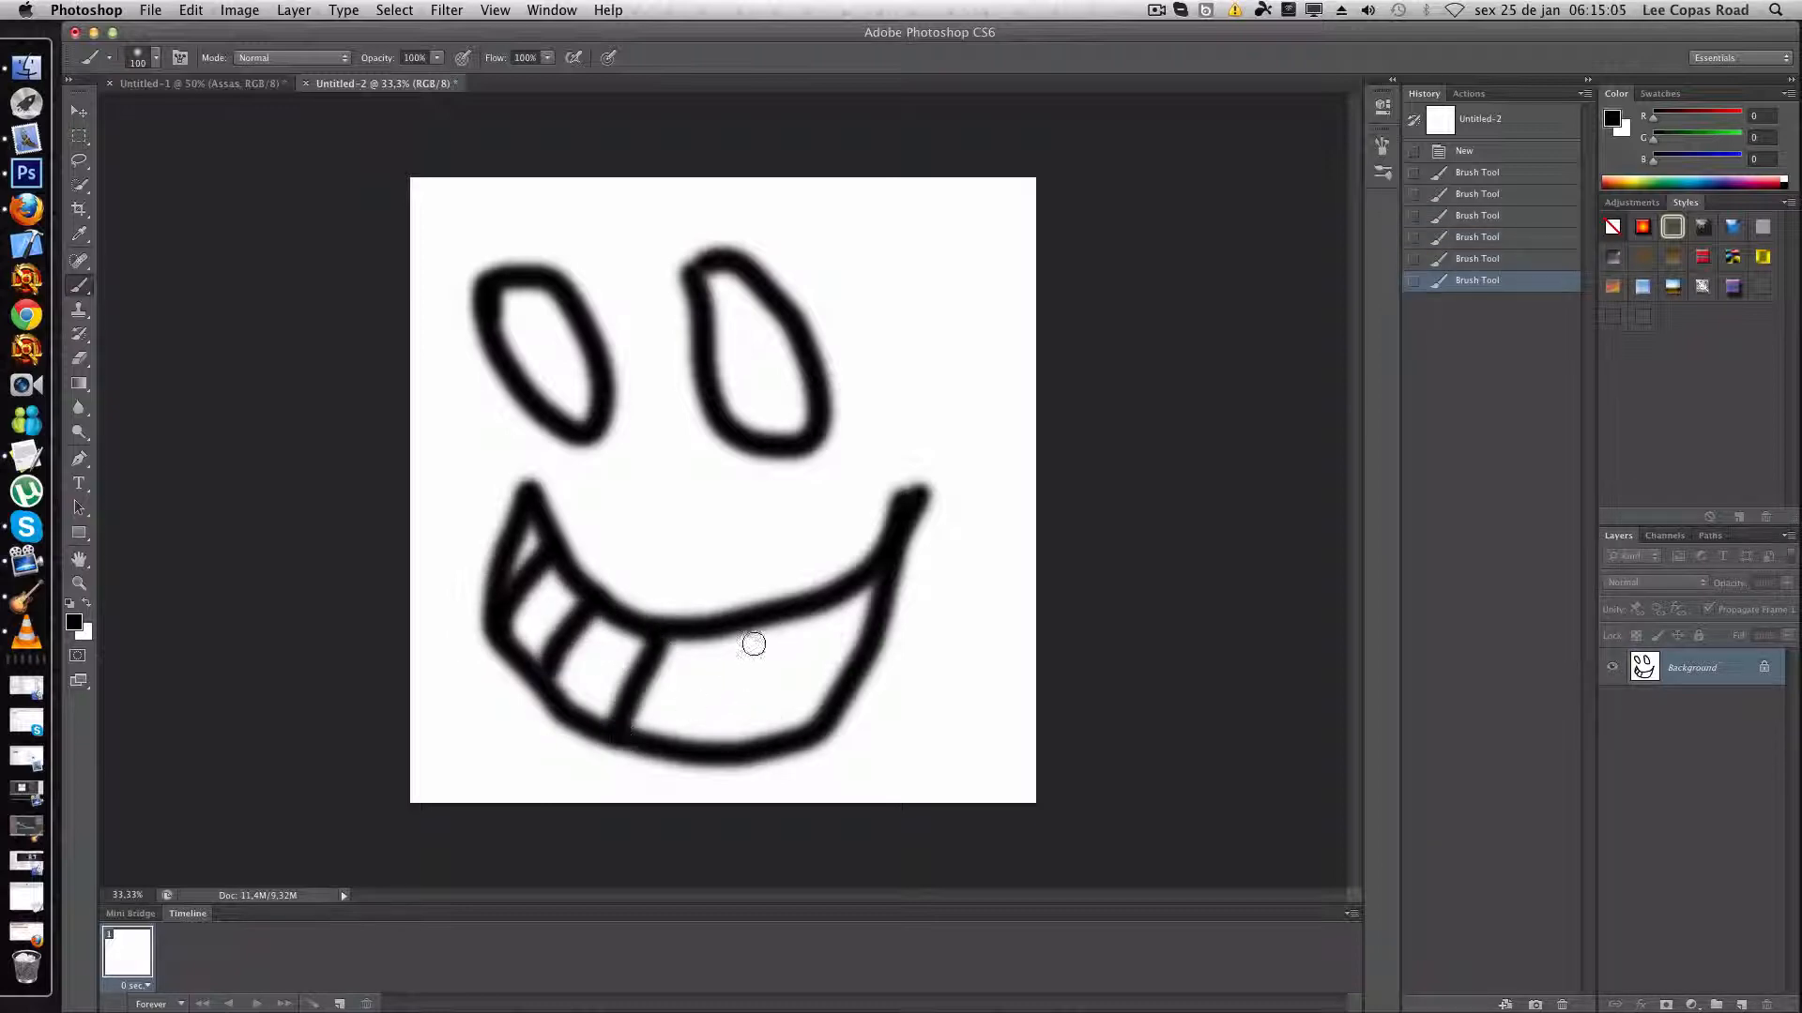
pyautogui.moveTo(744, 616); pyautogui.dragTo(725, 746)
pyautogui.moveTo(828, 606); pyautogui.dragTo(806, 726)
pyautogui.click(723, 743)
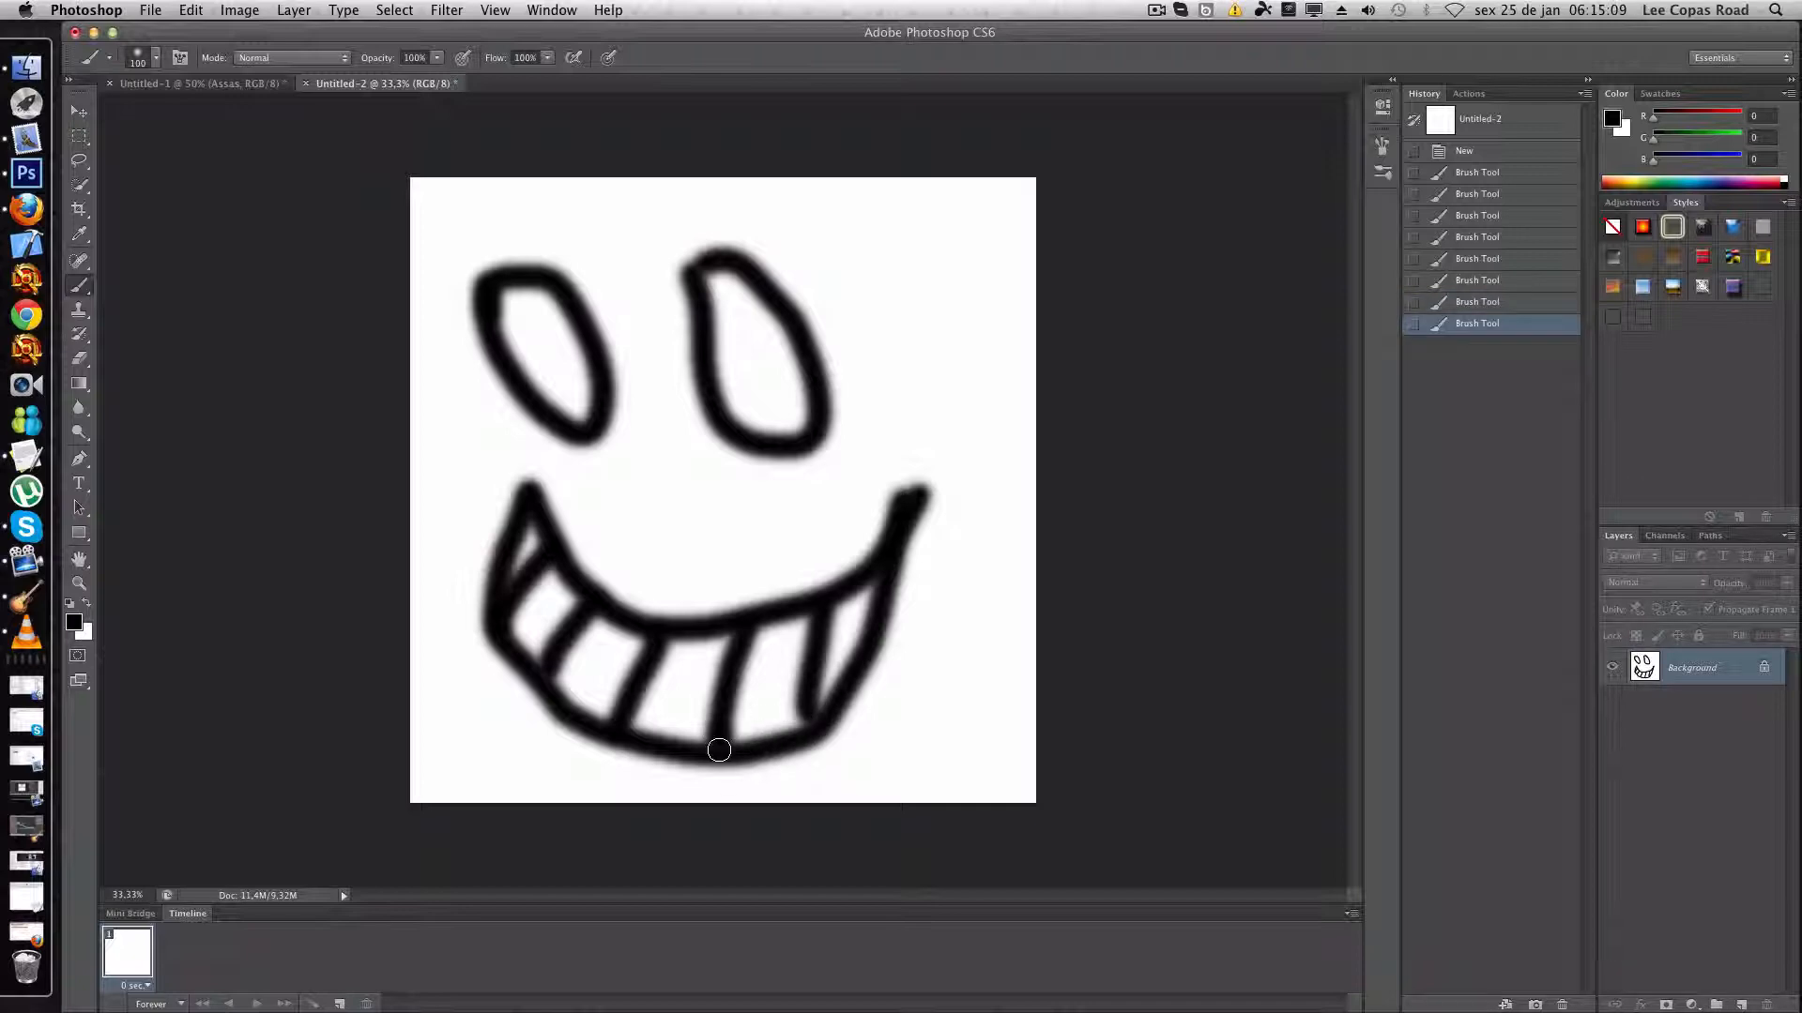
pyautogui.moveTo(886, 605)
pyautogui.mouseDown()
pyautogui.moveTo(697, 686)
pyautogui.moveTo(641, 687)
pyautogui.moveTo(574, 666)
pyautogui.moveTo(500, 574)
pyautogui.mouseUp()
pyautogui.moveTo(817, 716); pyautogui.dragTo(807, 736)
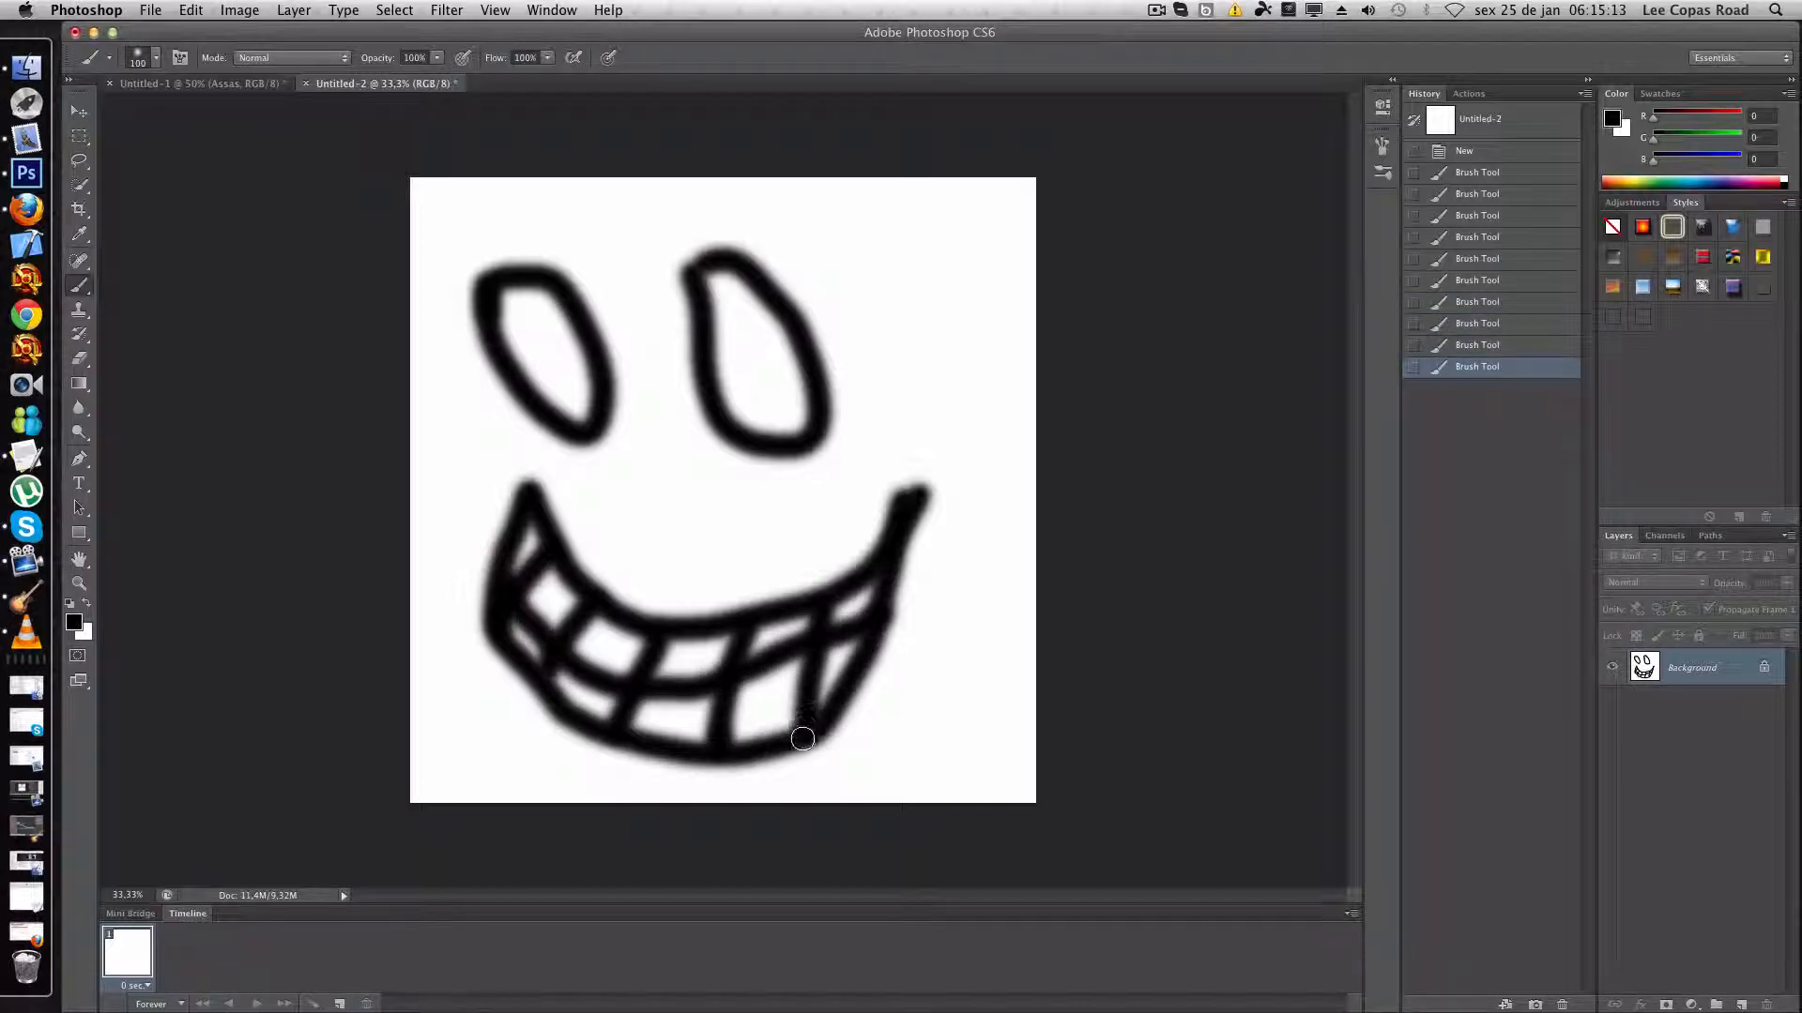
# - Paint irises and pupils inside both eyes, and add two angry eyebrows running off the upper canvas edge
pyautogui.moveTo(737, 413)
pyautogui.mouseDown()
pyautogui.moveTo(792, 335)
pyautogui.moveTo(807, 361)
pyautogui.moveTo(785, 412)
pyautogui.mouseUp()
pyautogui.moveTo(545, 402)
pyautogui.mouseDown()
pyautogui.moveTo(599, 369)
pyautogui.moveTo(578, 408)
pyautogui.moveTo(568, 380)
pyautogui.mouseUp()
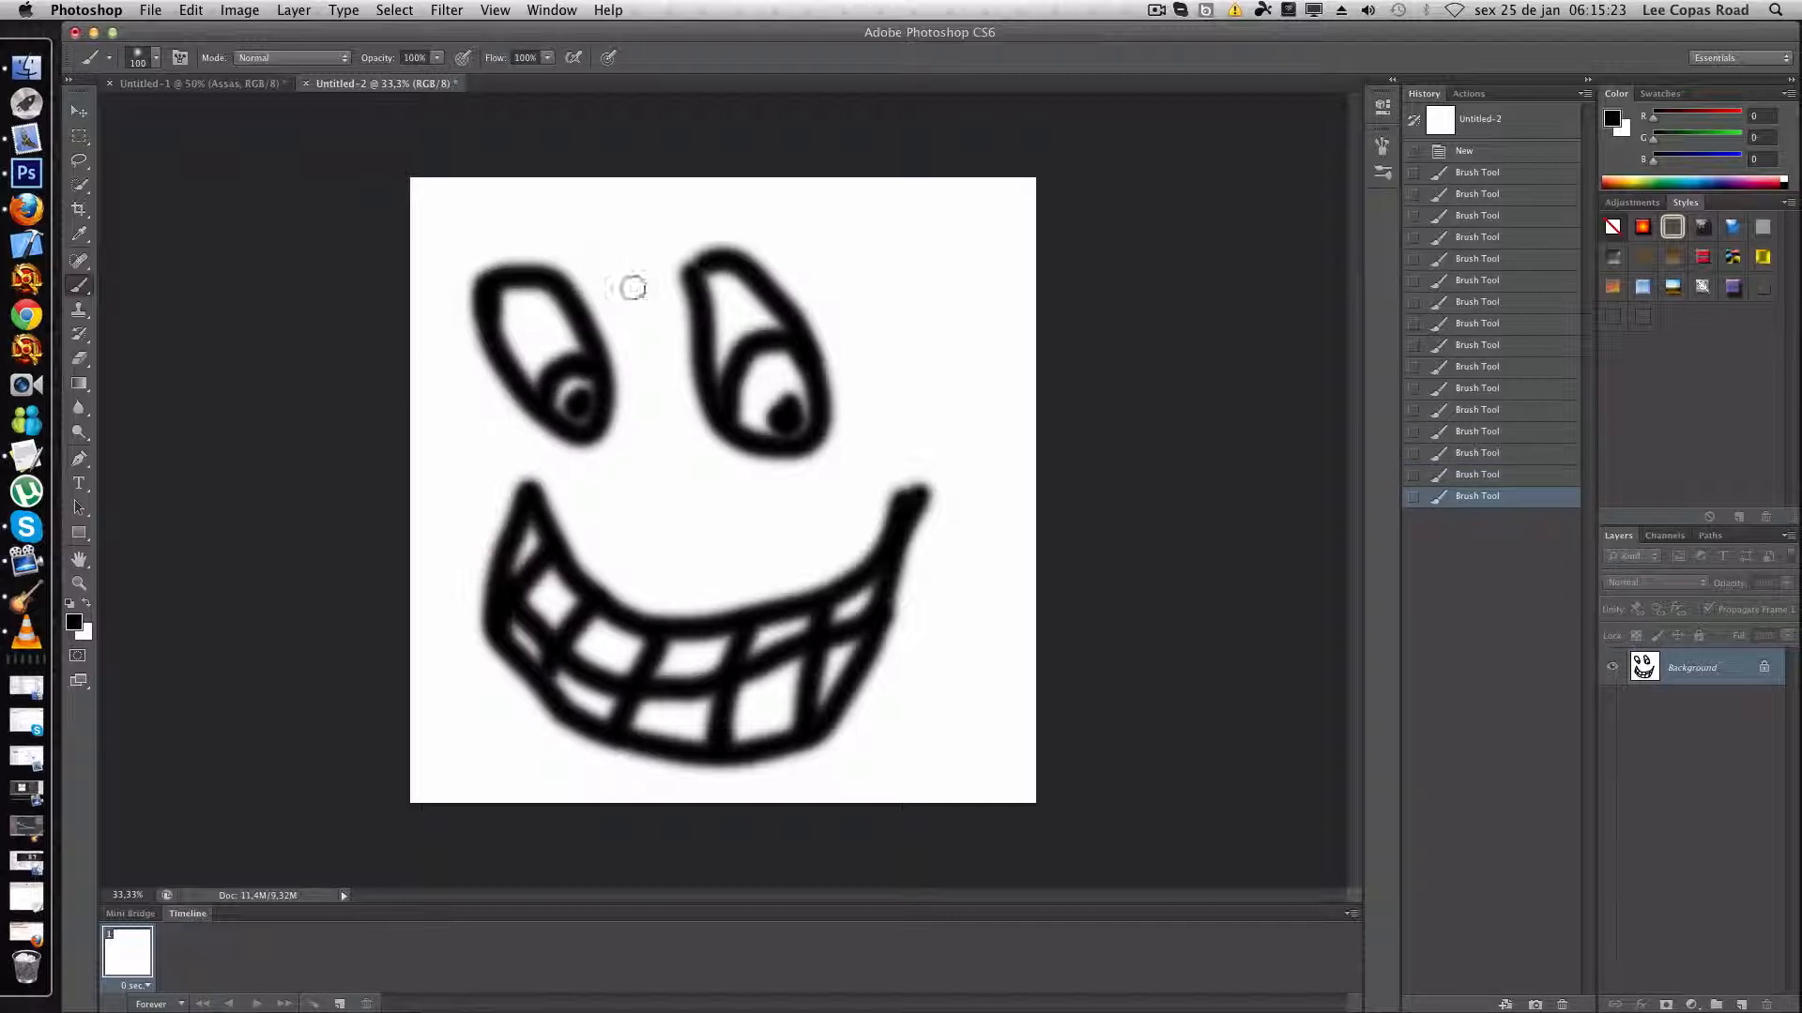
pyautogui.moveTo(634, 288)
pyautogui.mouseDown()
pyautogui.moveTo(595, 226)
pyautogui.moveTo(402, 193)
pyautogui.mouseUp()
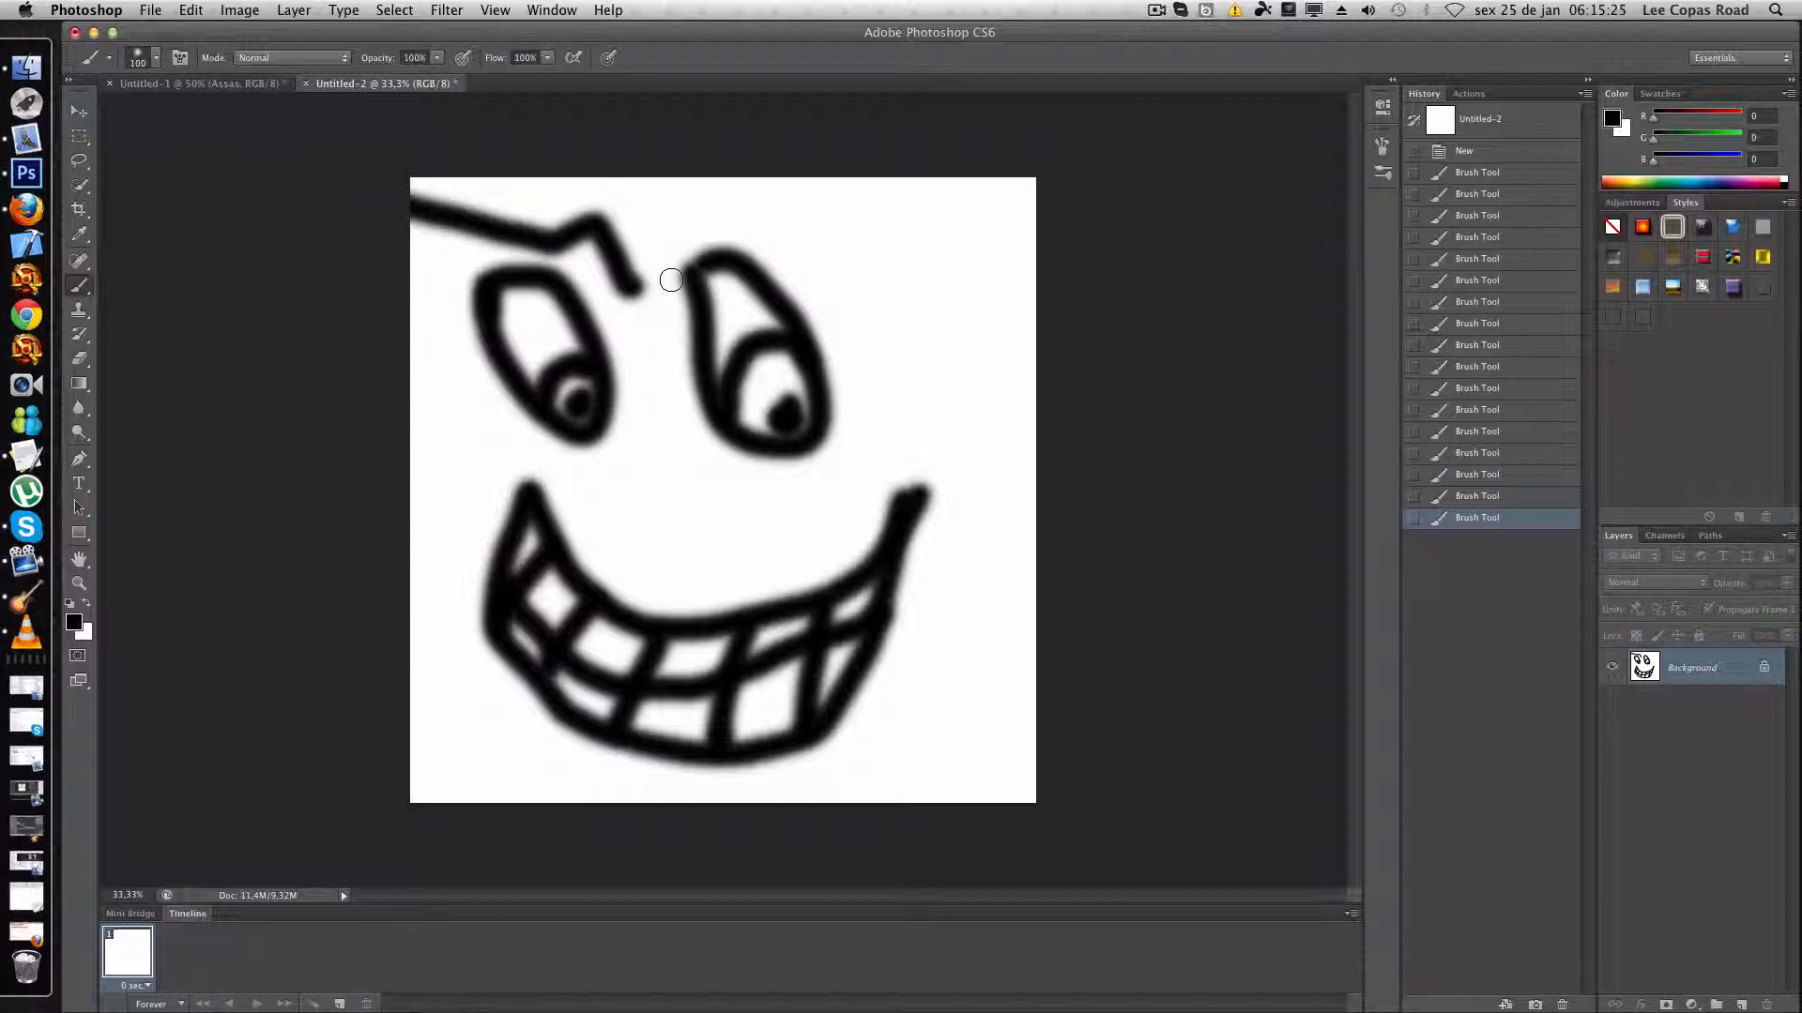
pyautogui.moveTo(671, 280)
pyautogui.mouseDown()
pyautogui.moveTo(665, 212)
pyautogui.moveTo(801, 162)
pyautogui.mouseUp()
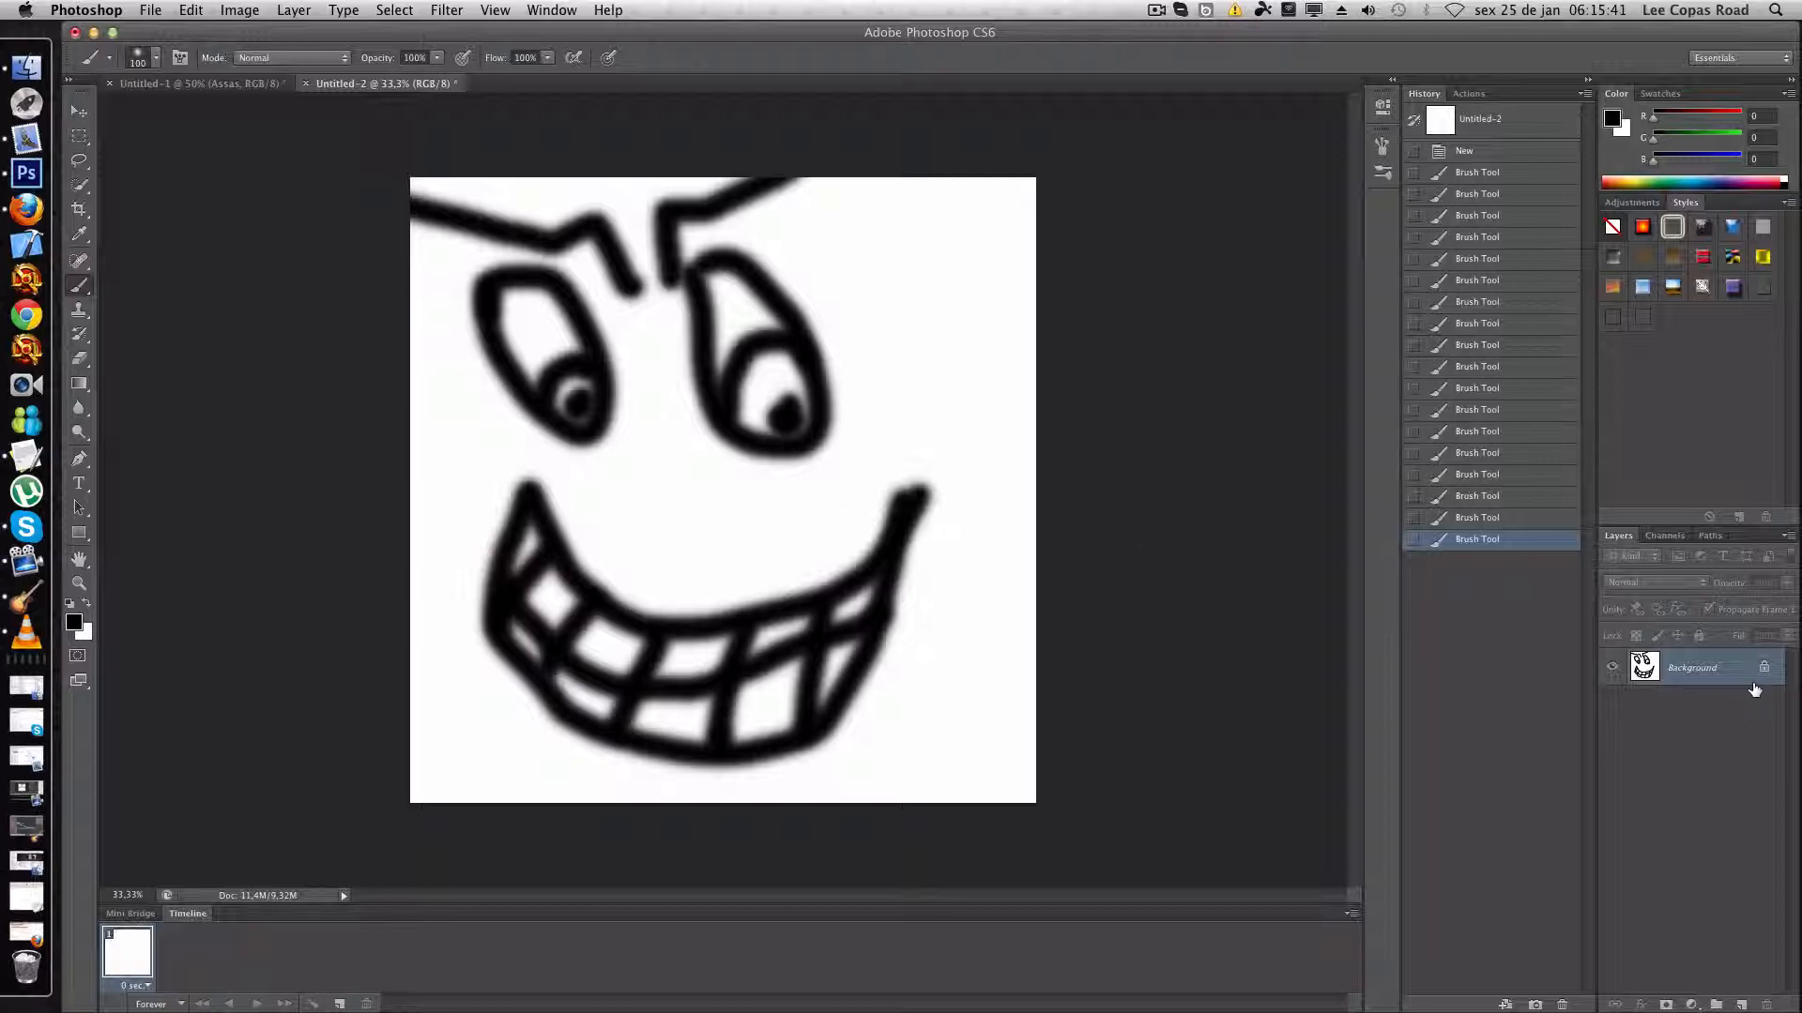
# - Convert the locked Background of the face drawing into a regular layer with the default settings
pyautogui.doubleClick(1712, 669)
pyautogui.press('Return')
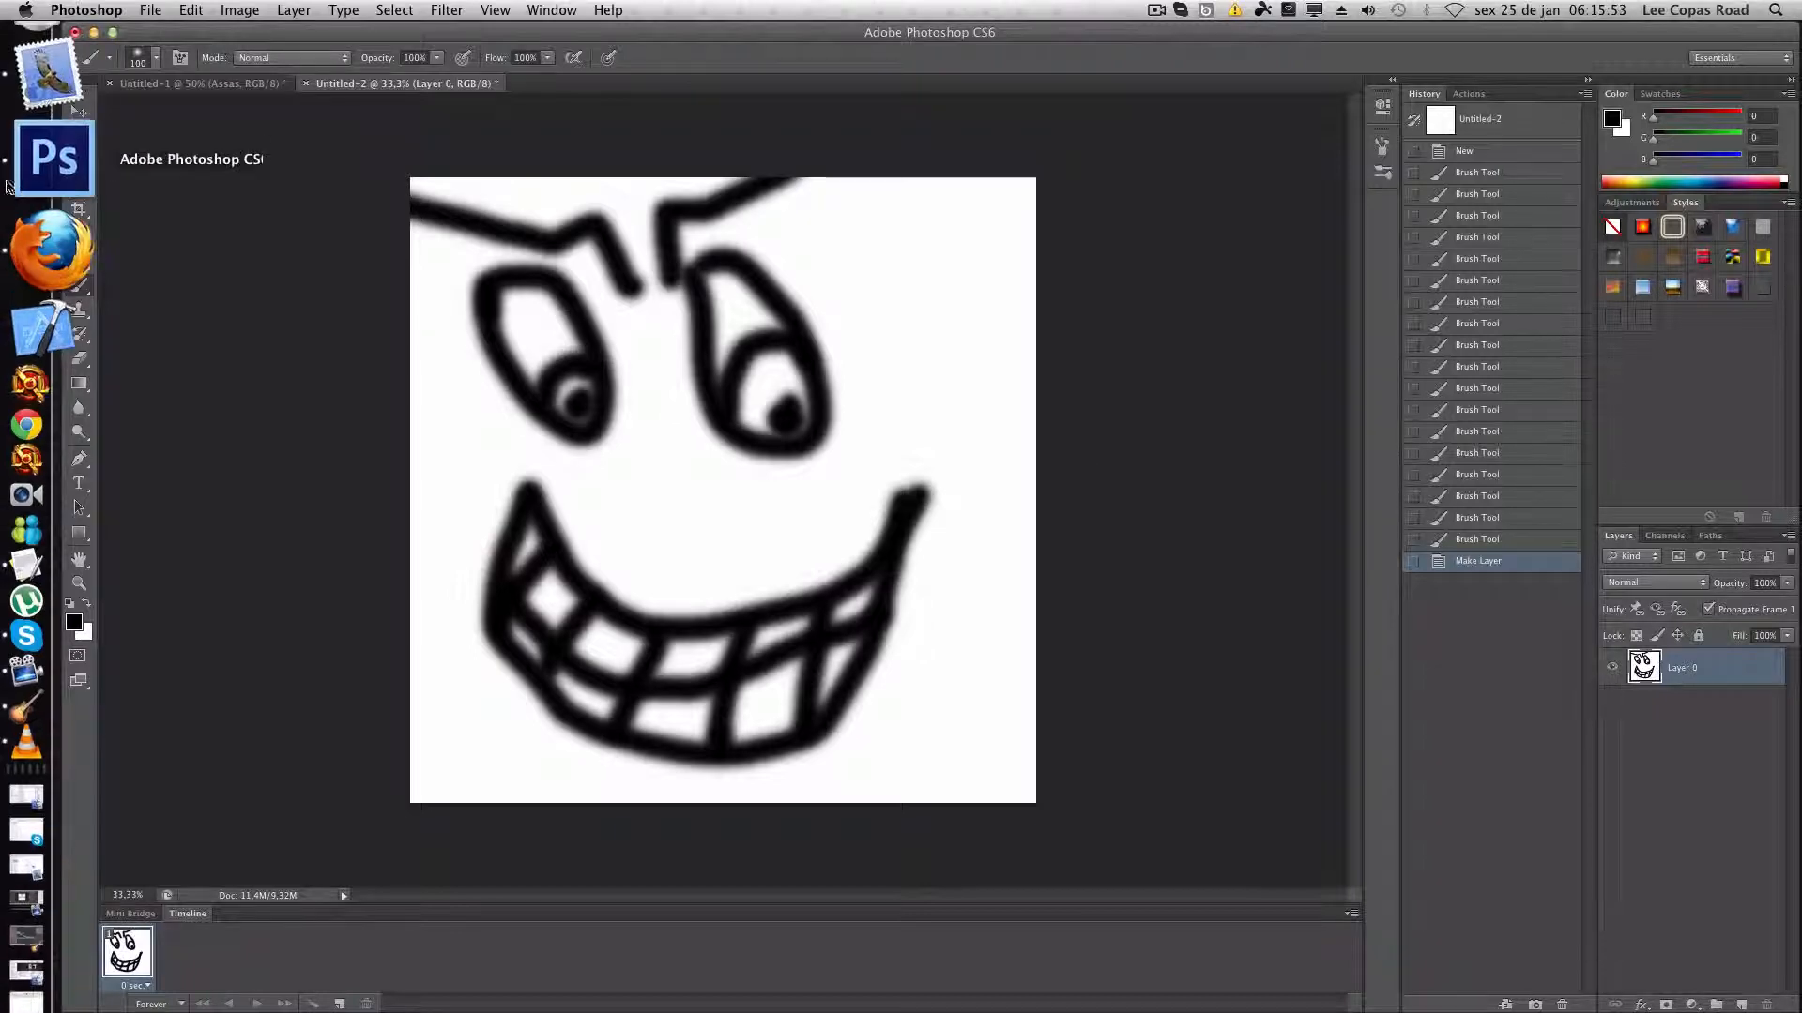
pyautogui.click(150, 11)
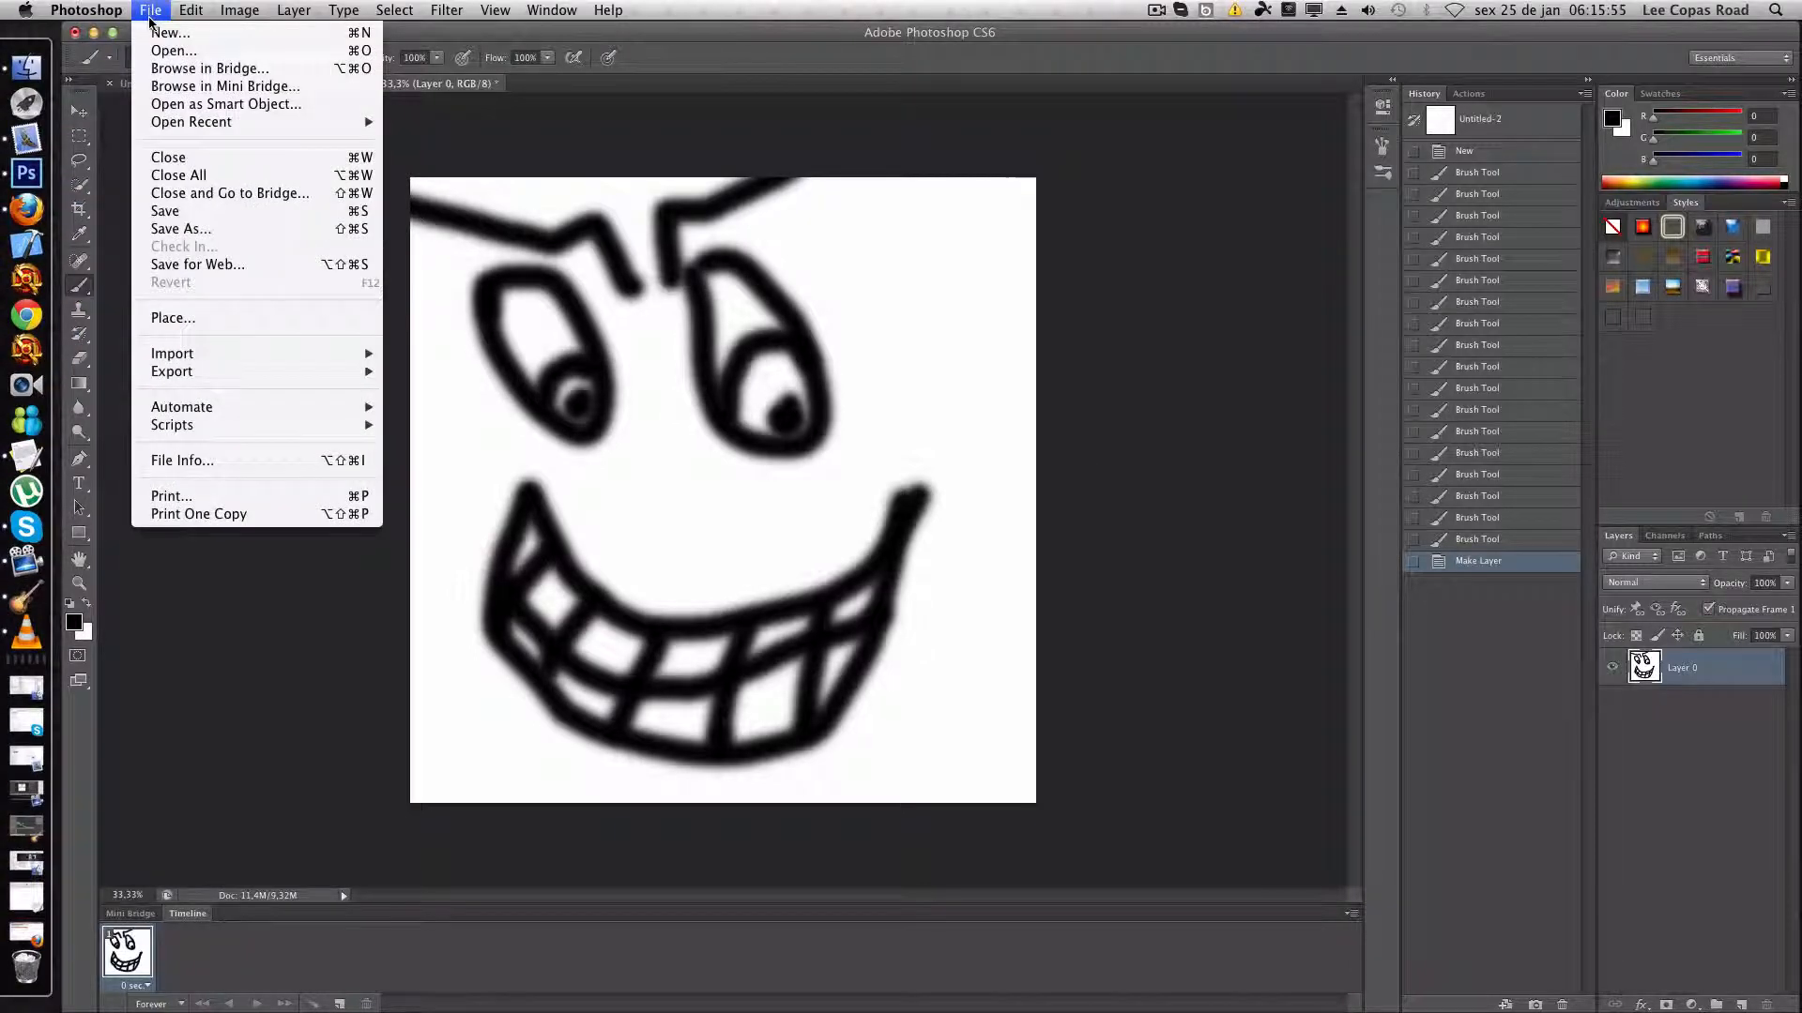
pyautogui.moveTo(239, 11)
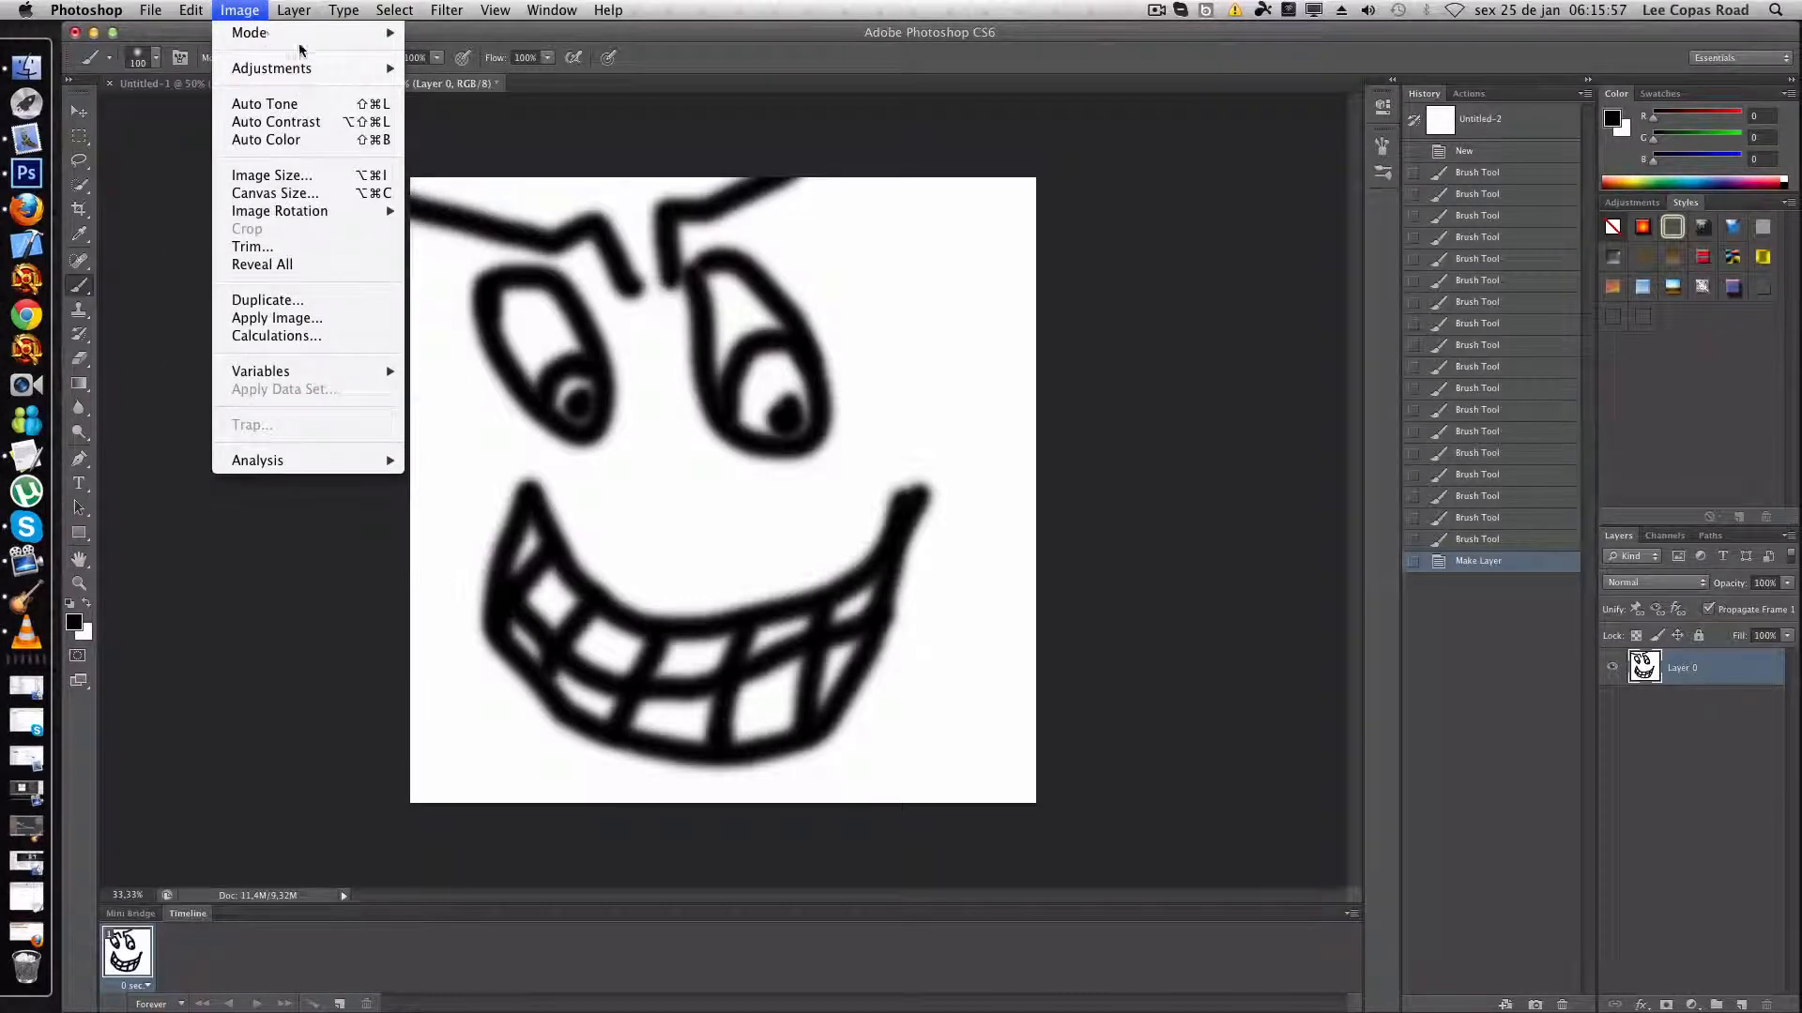
pyautogui.moveTo(333, 68)
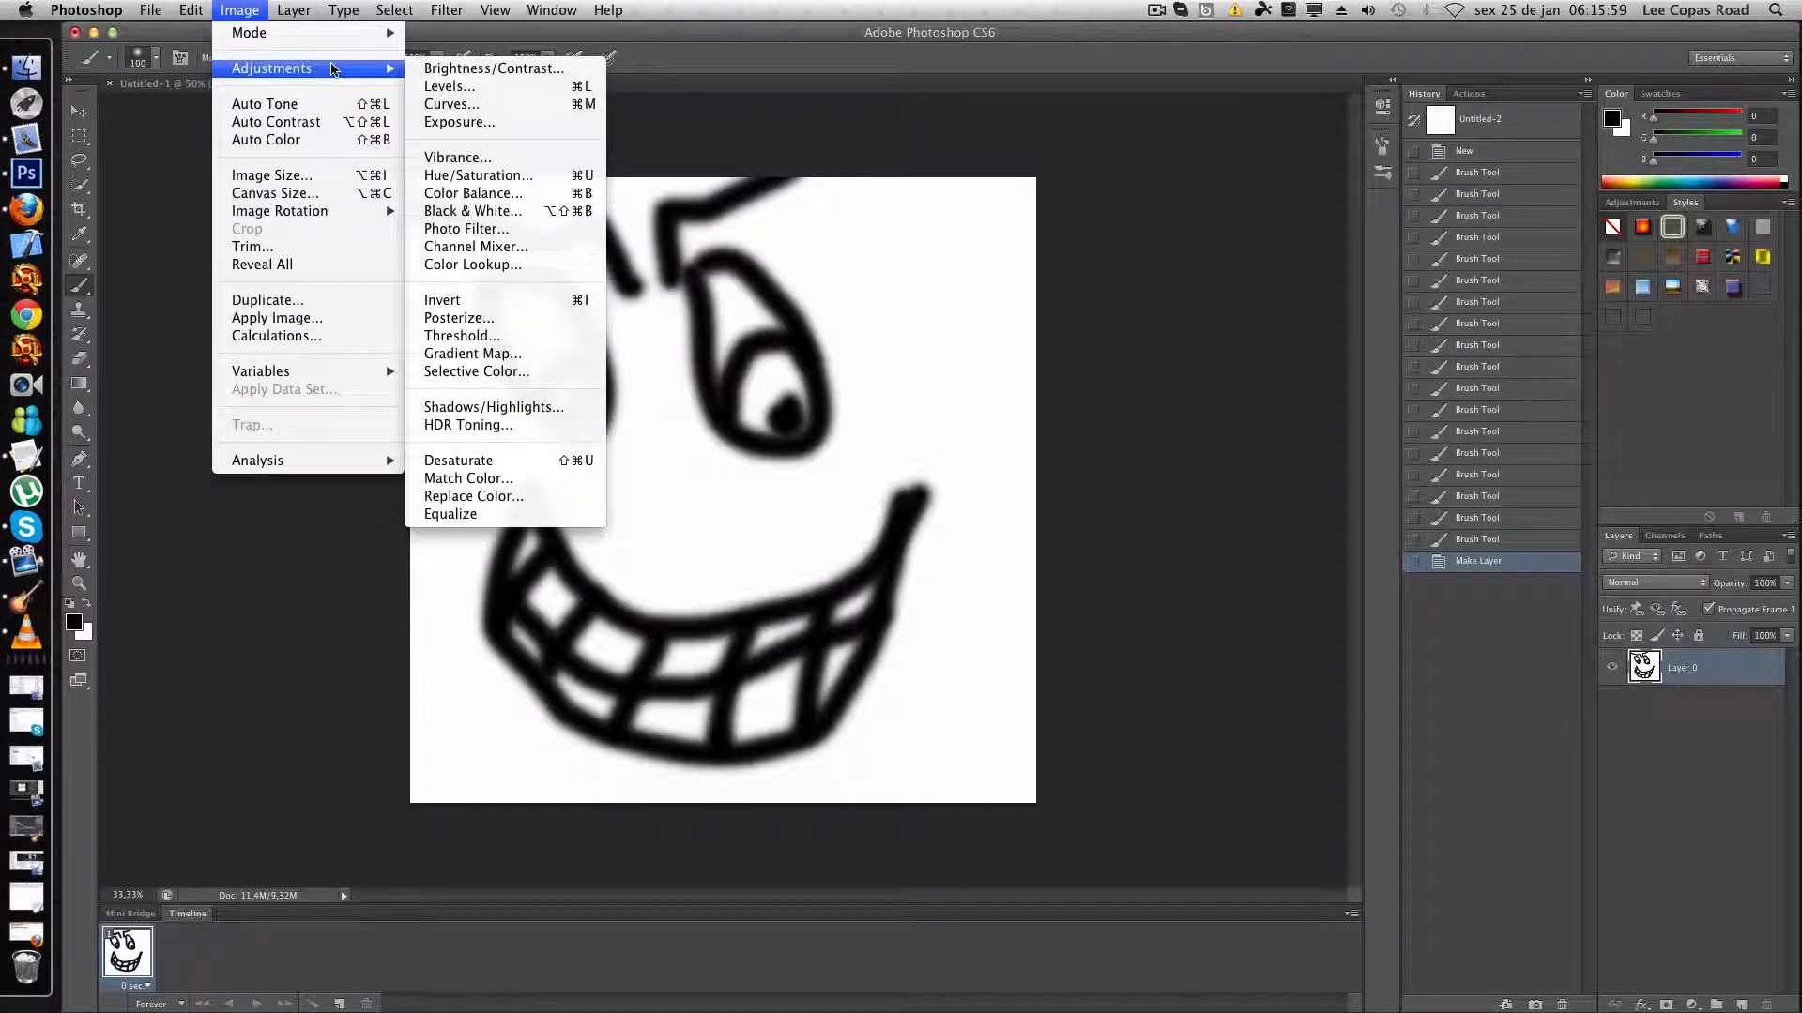
pyautogui.click(243, 793)
# - Examine the face drawing at 10% zoom and its brush edges at 100% zoom
pyautogui.click(134, 896)
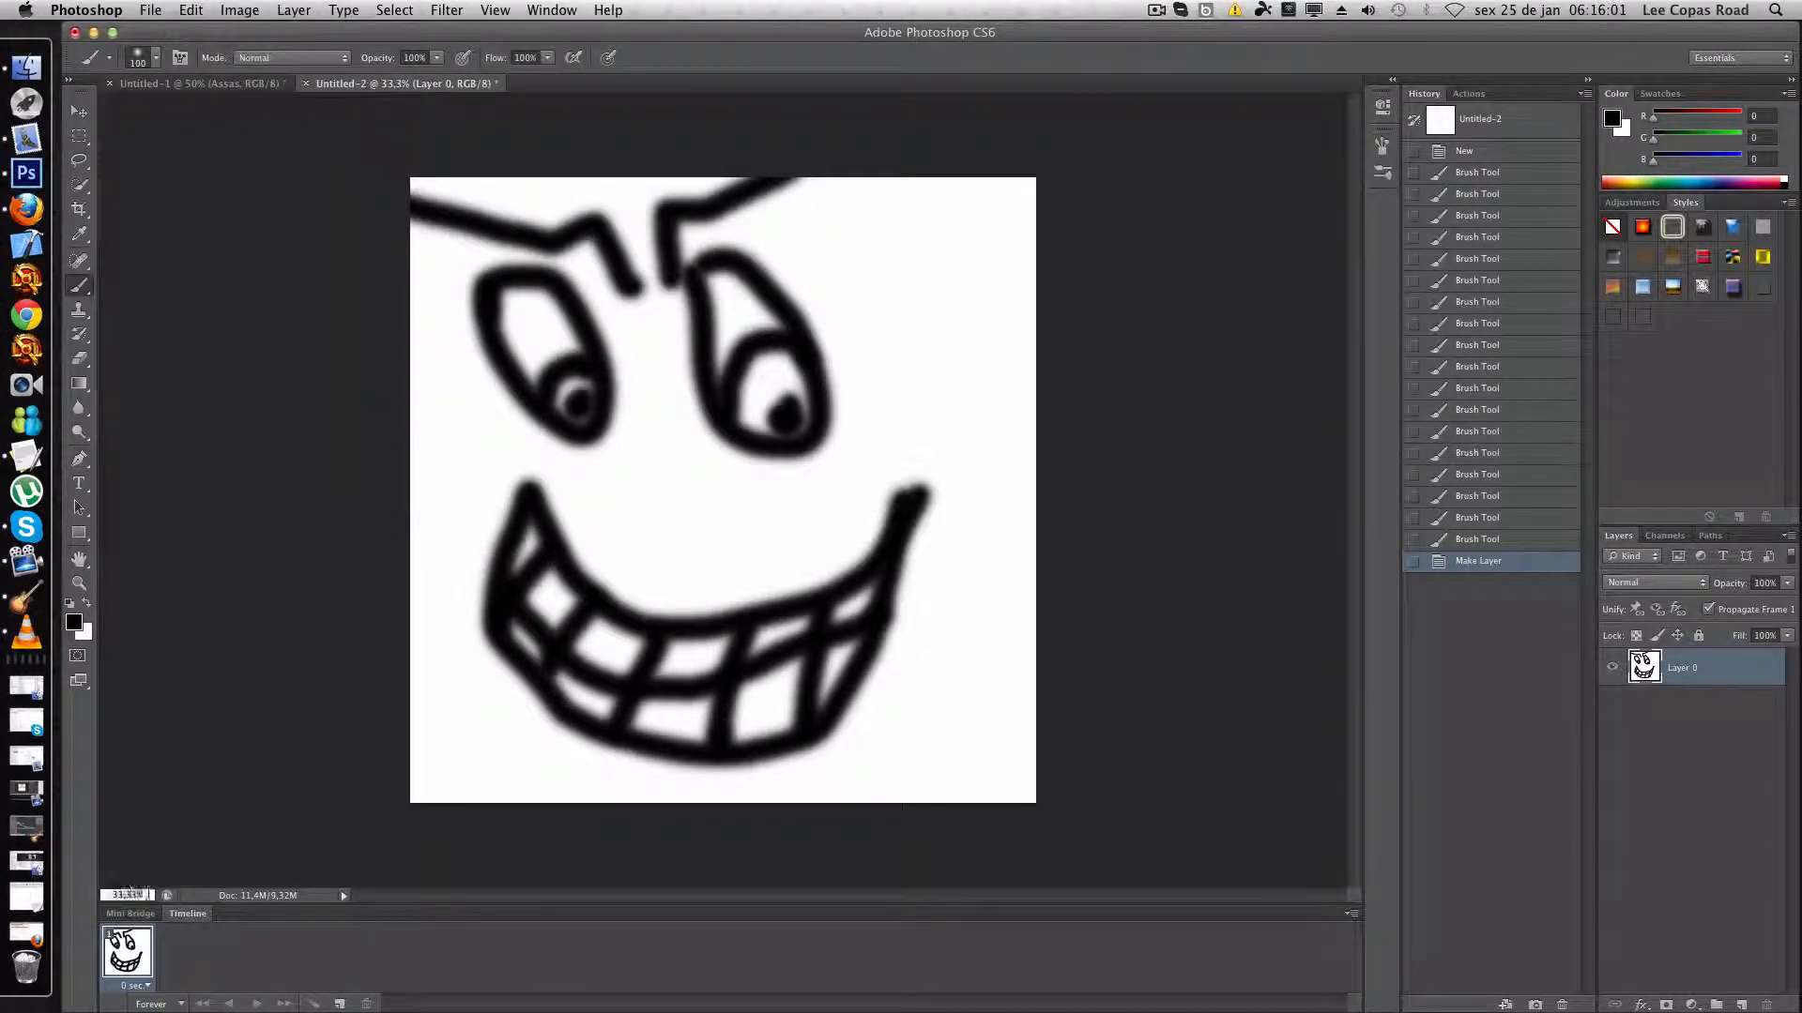
pyautogui.write('10')
pyautogui.press('Return')
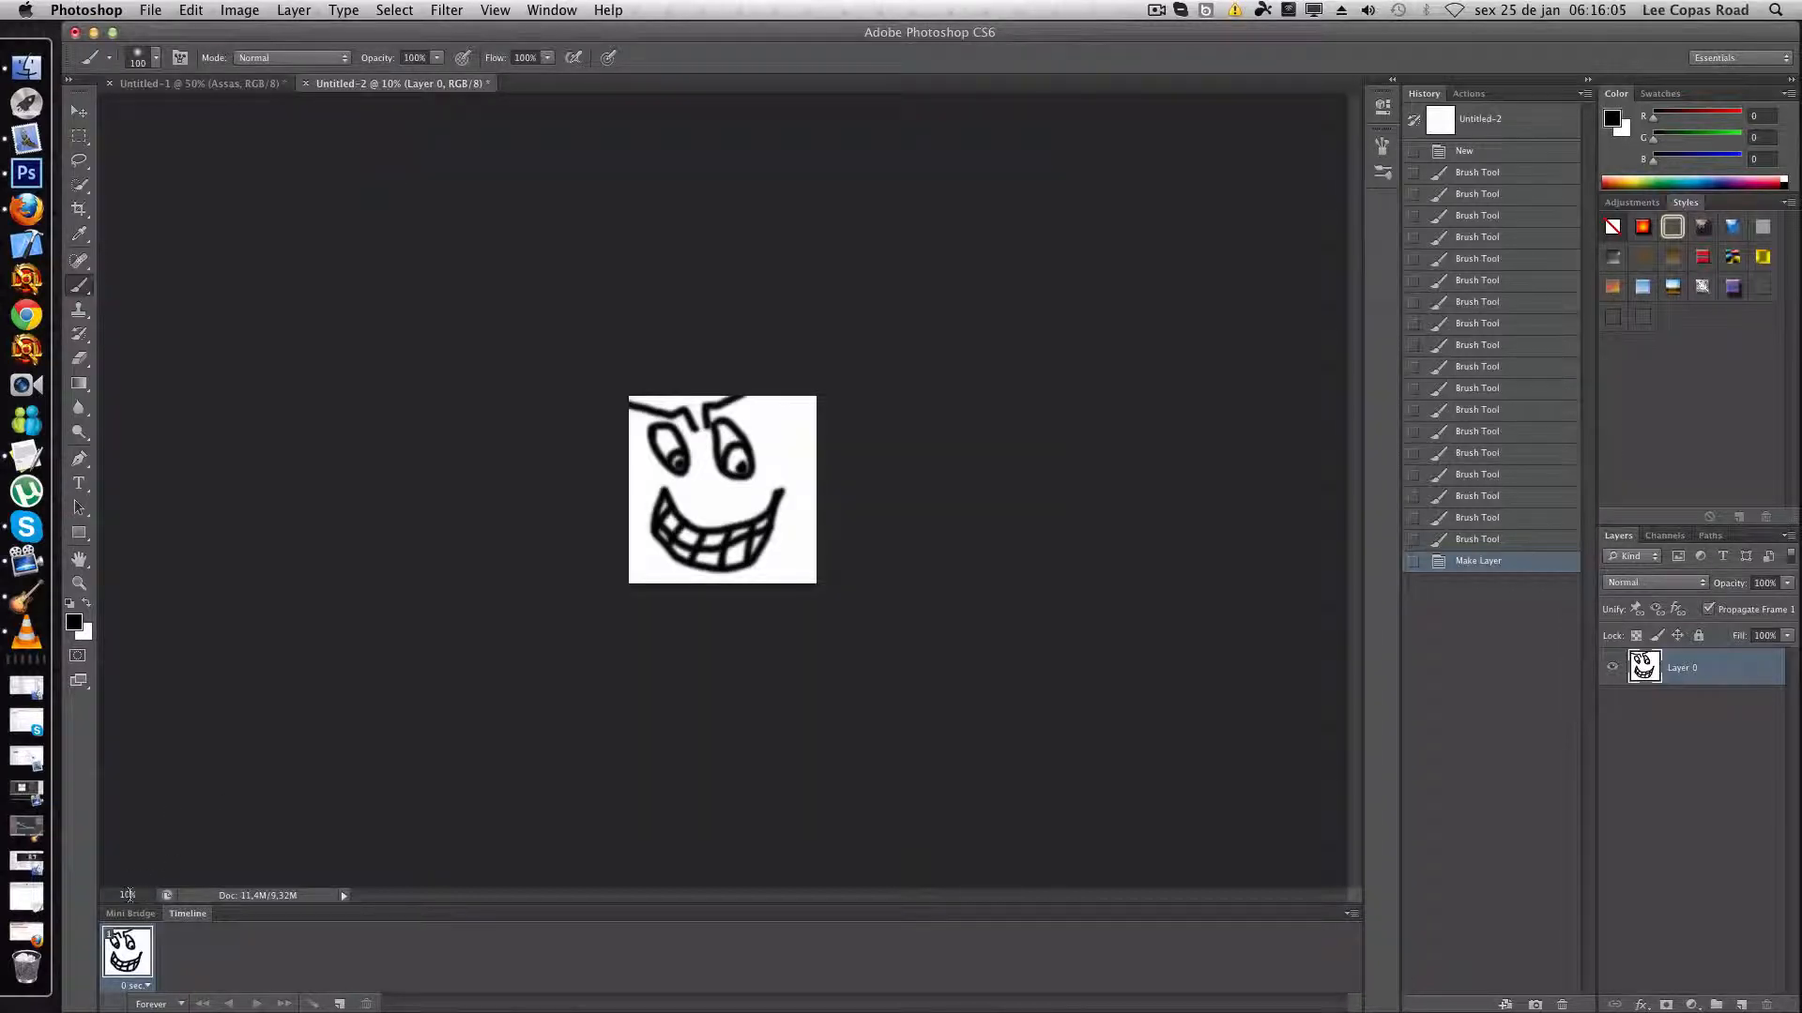
pyautogui.click(128, 895)
pyautogui.write('100')
pyautogui.press('Return')
pyautogui.moveTo(1358, 463); pyautogui.dragTo(1332, 394)
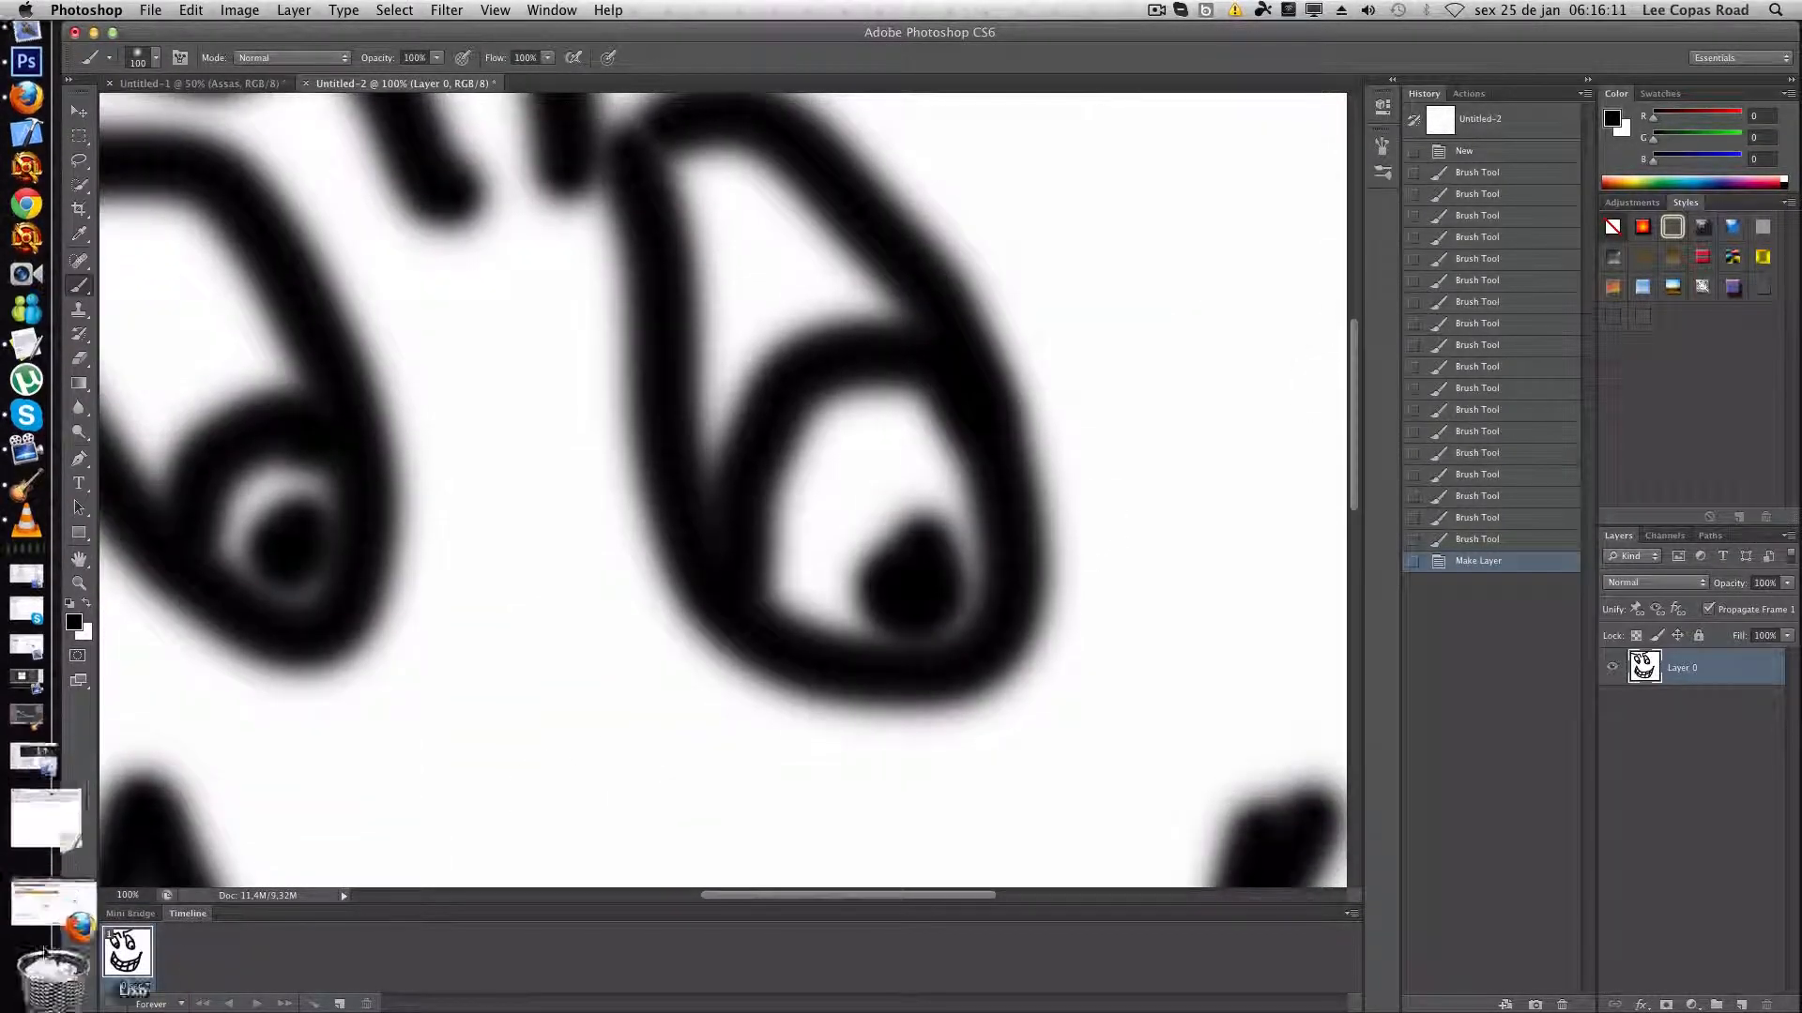
# - Resize the face image to 200 × 200 pixels with its proportions constrained
pyautogui.click(128, 894)
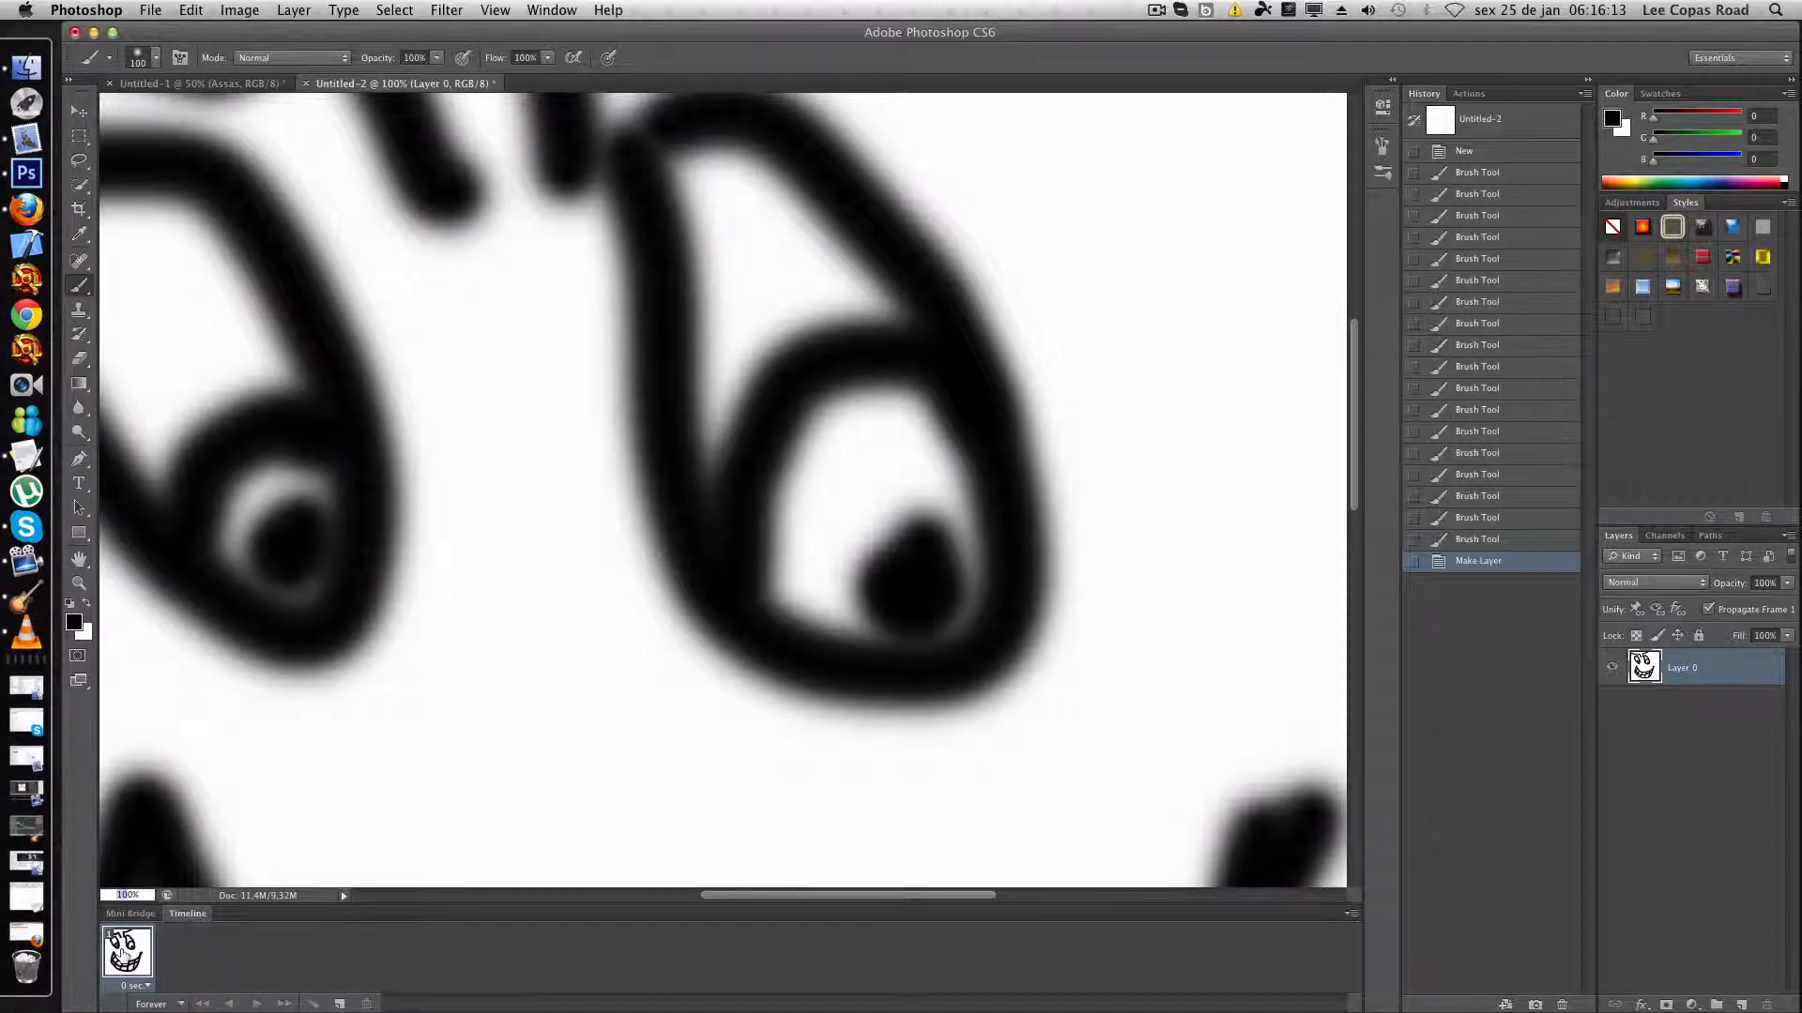
pyautogui.write('10')
pyautogui.press('Return')
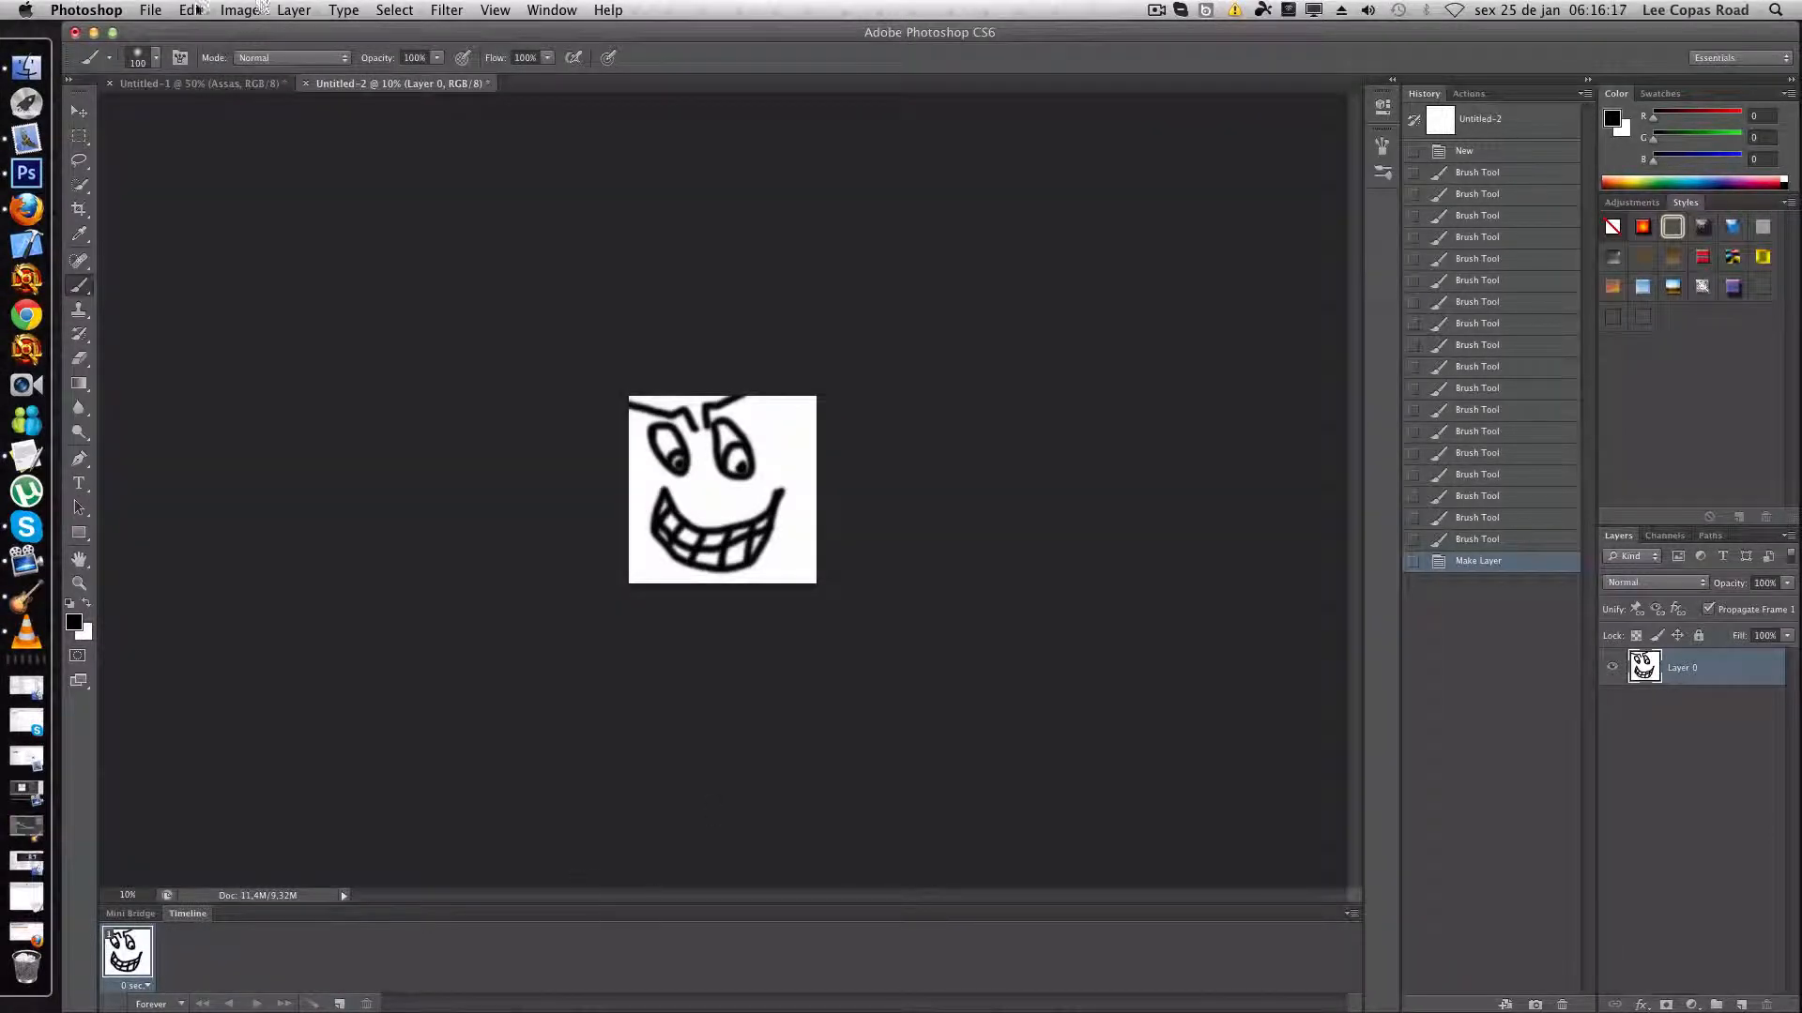
pyautogui.click(186, 11)
pyautogui.moveTo(153, 12)
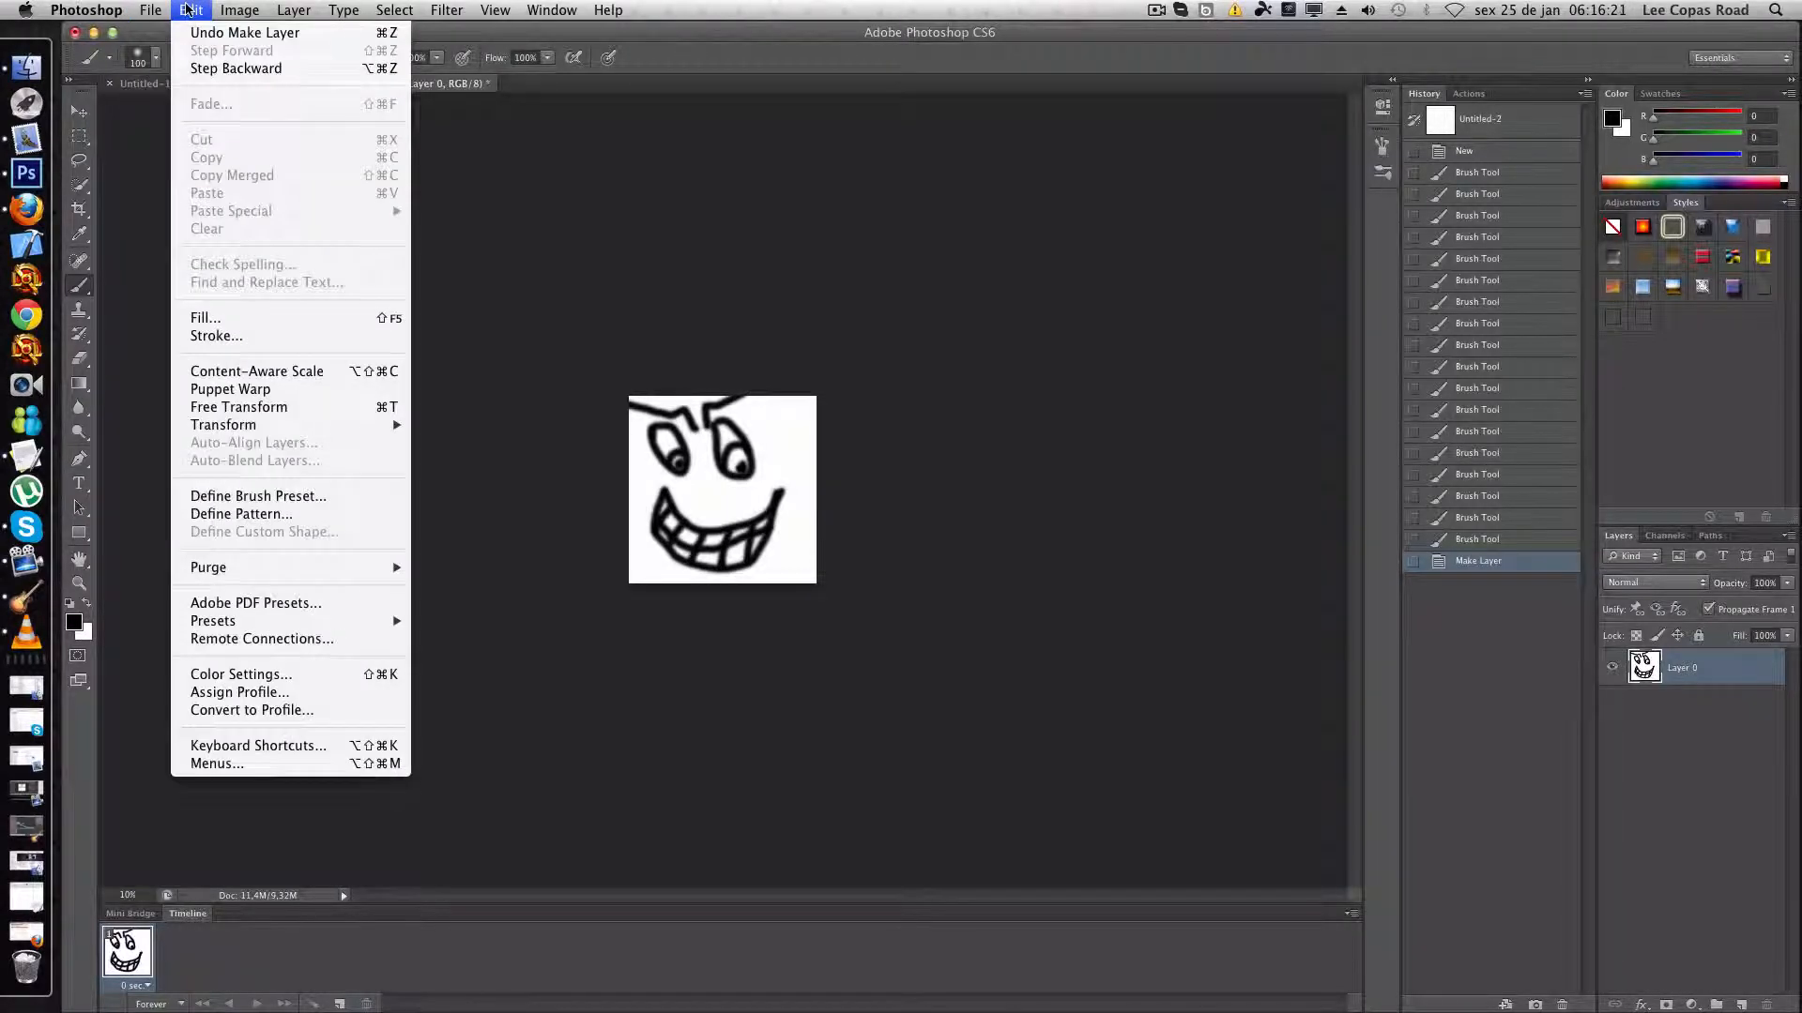
pyautogui.moveTo(228, 8)
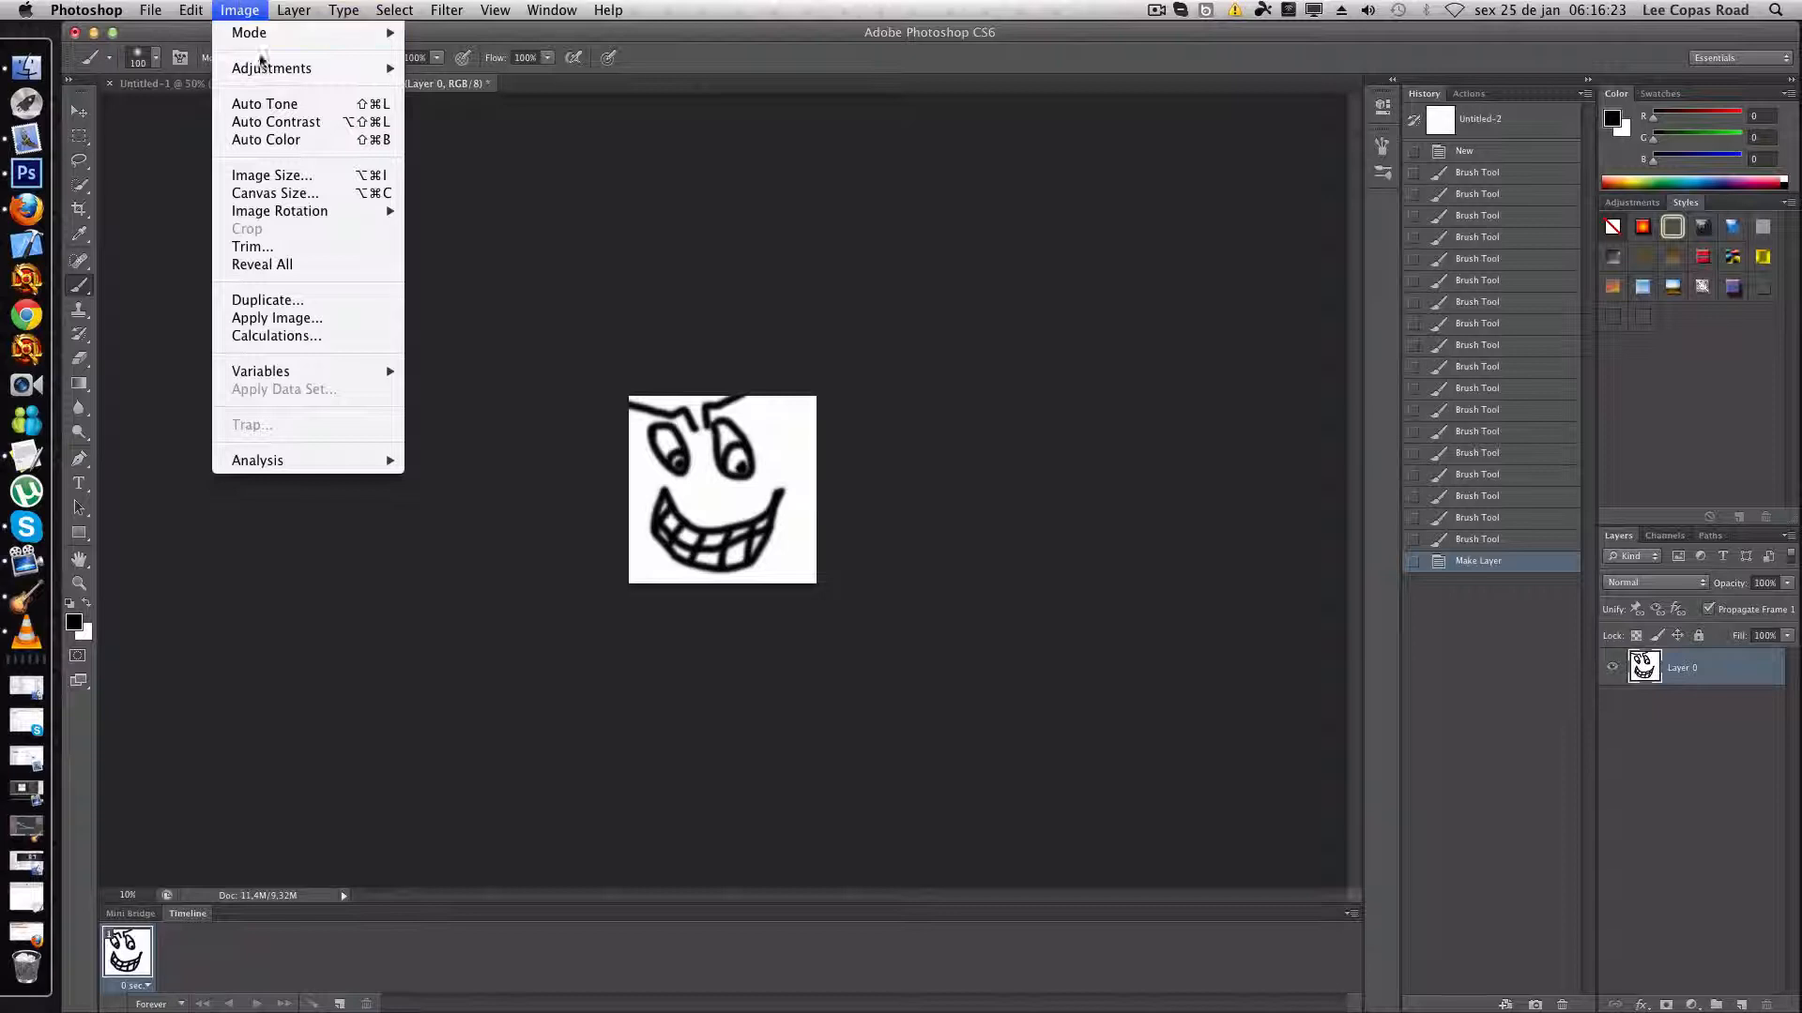
pyautogui.click(350, 175)
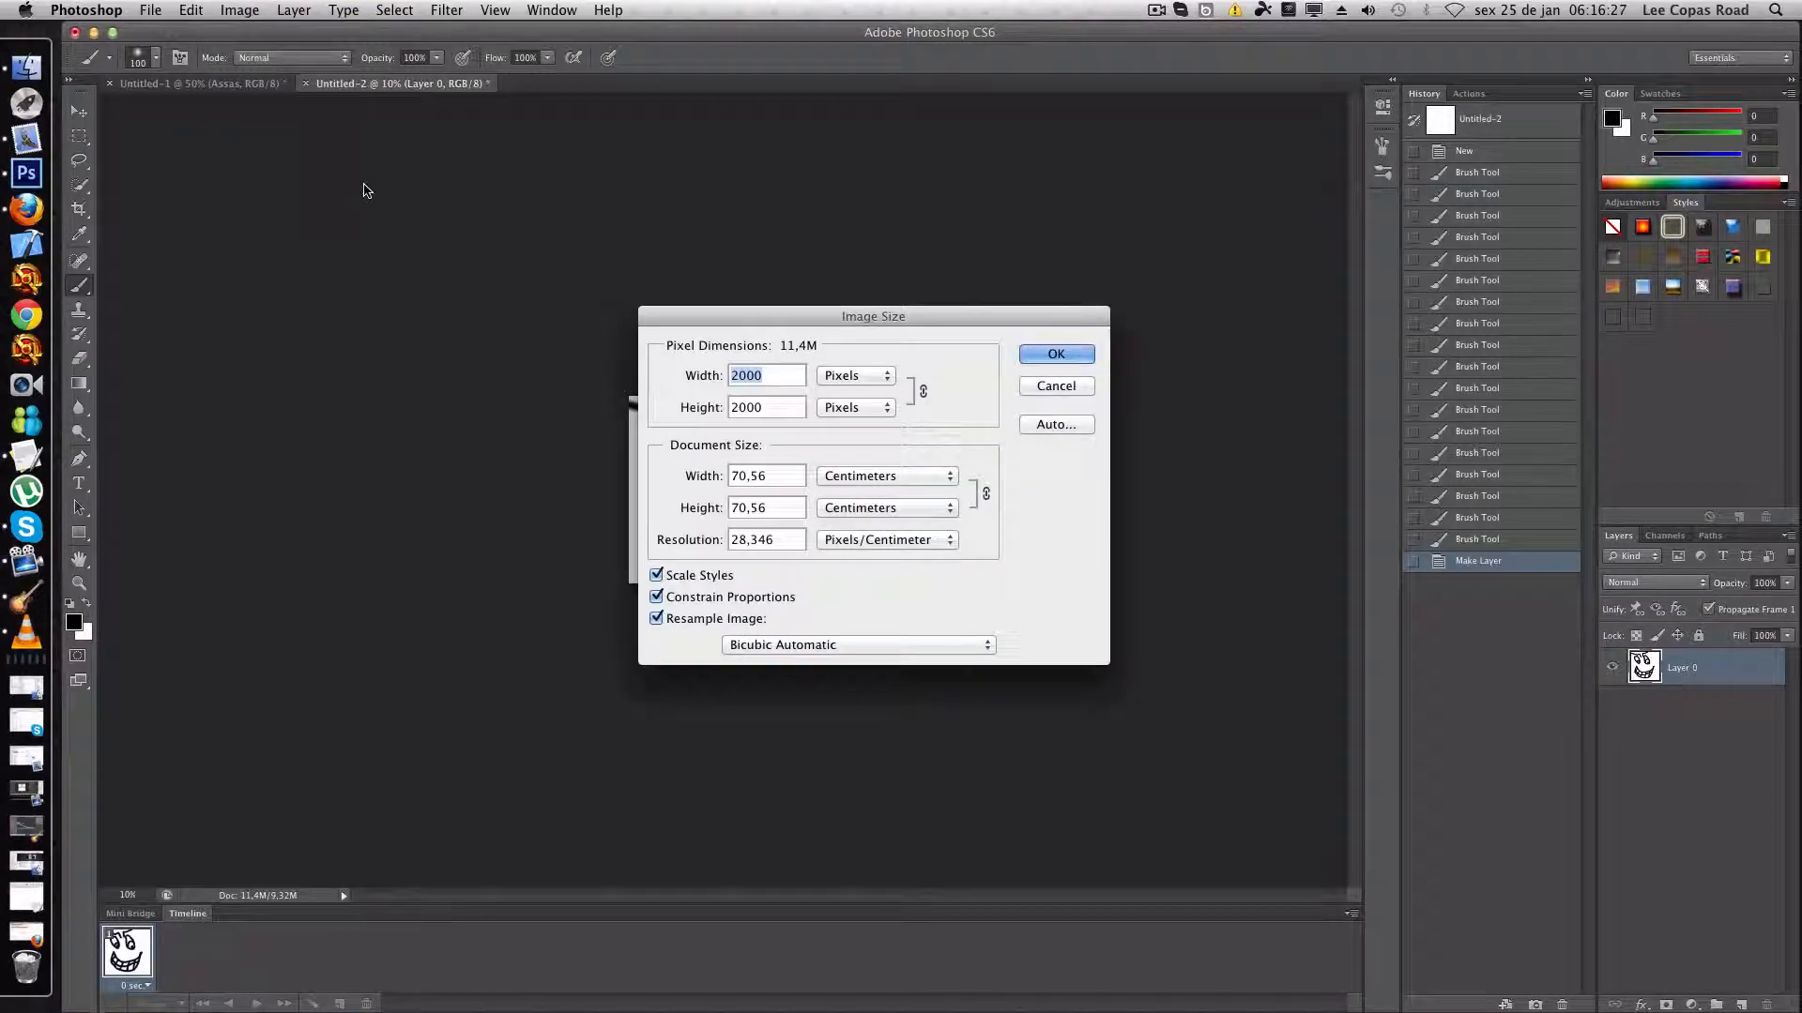
pyautogui.write('20')
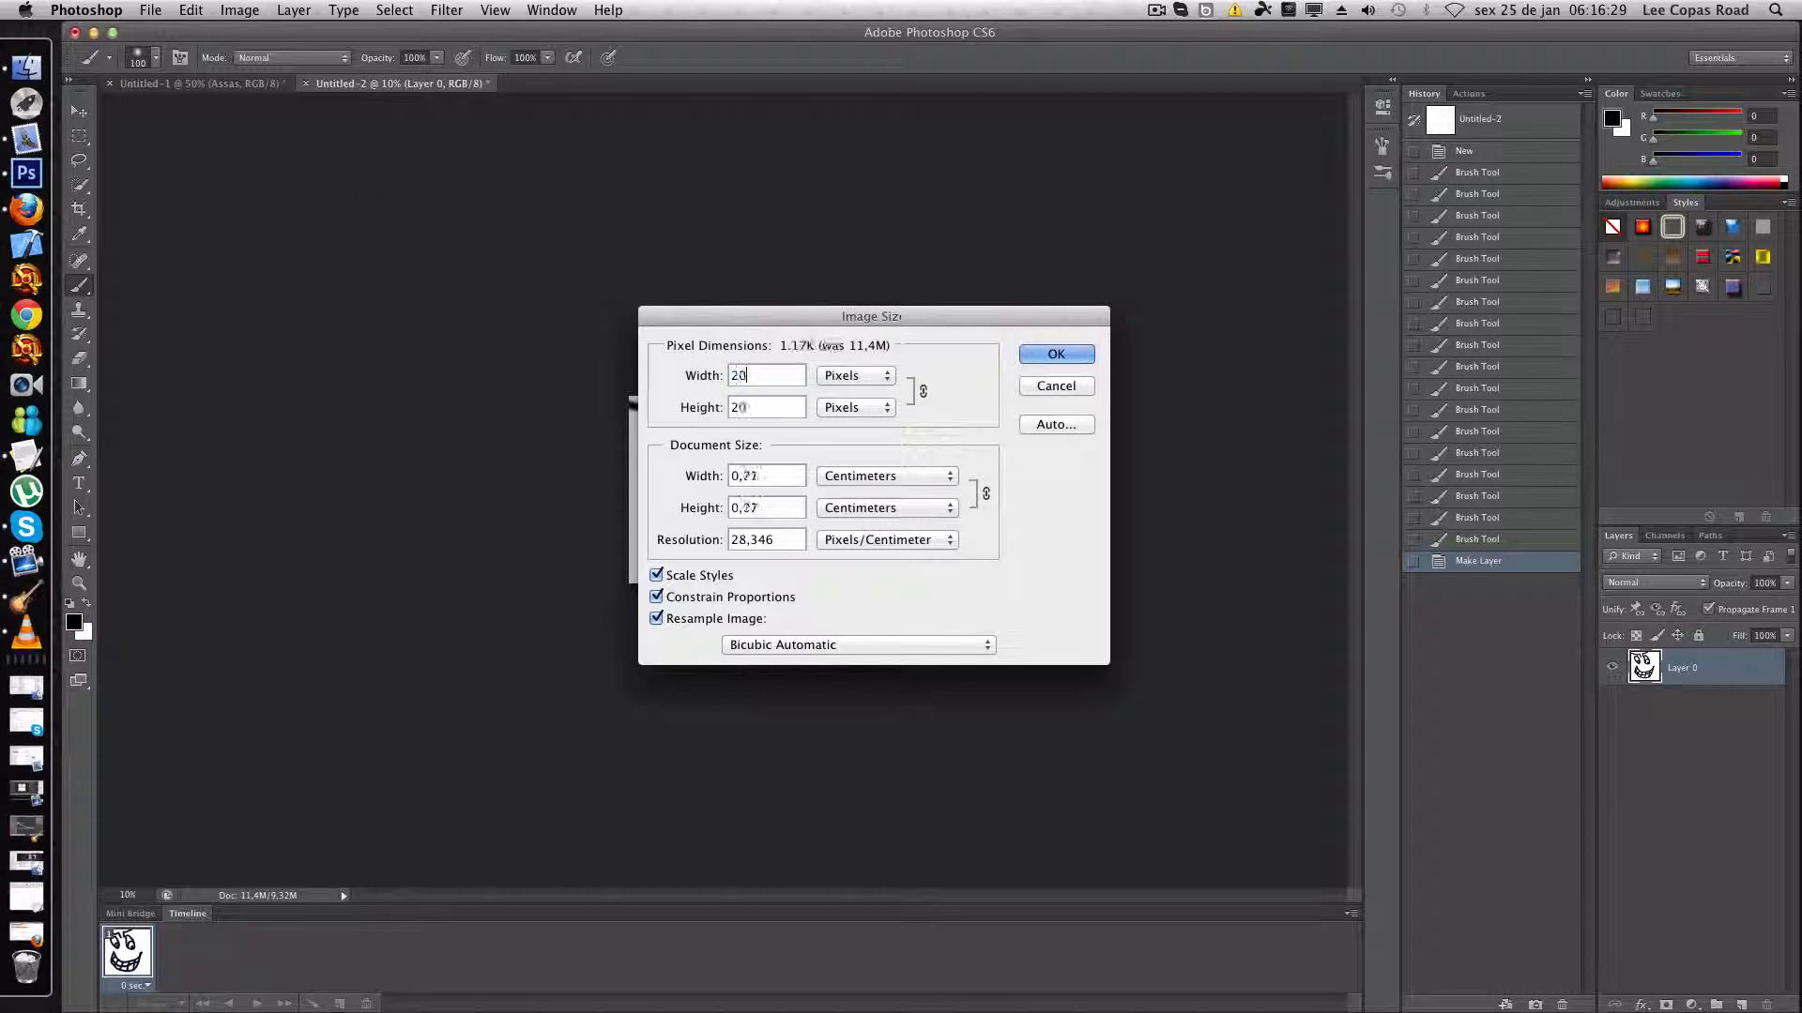
pyautogui.write('0')
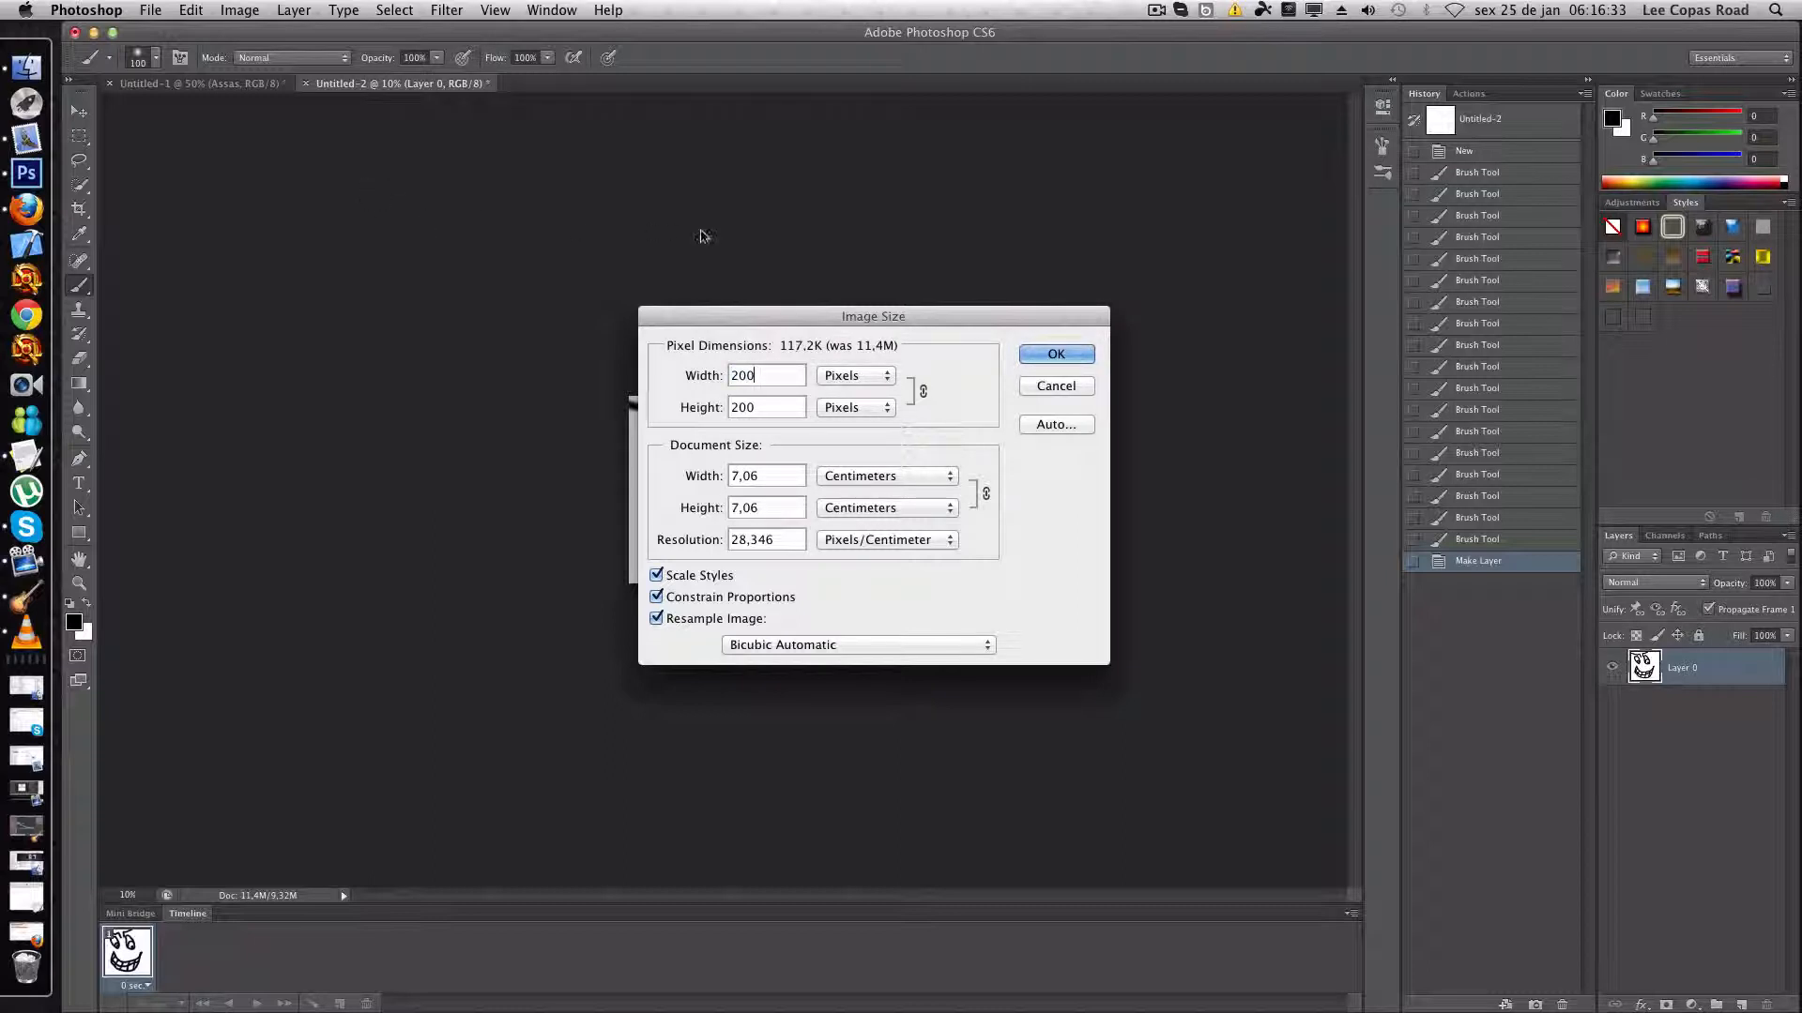
pyautogui.click(1057, 354)
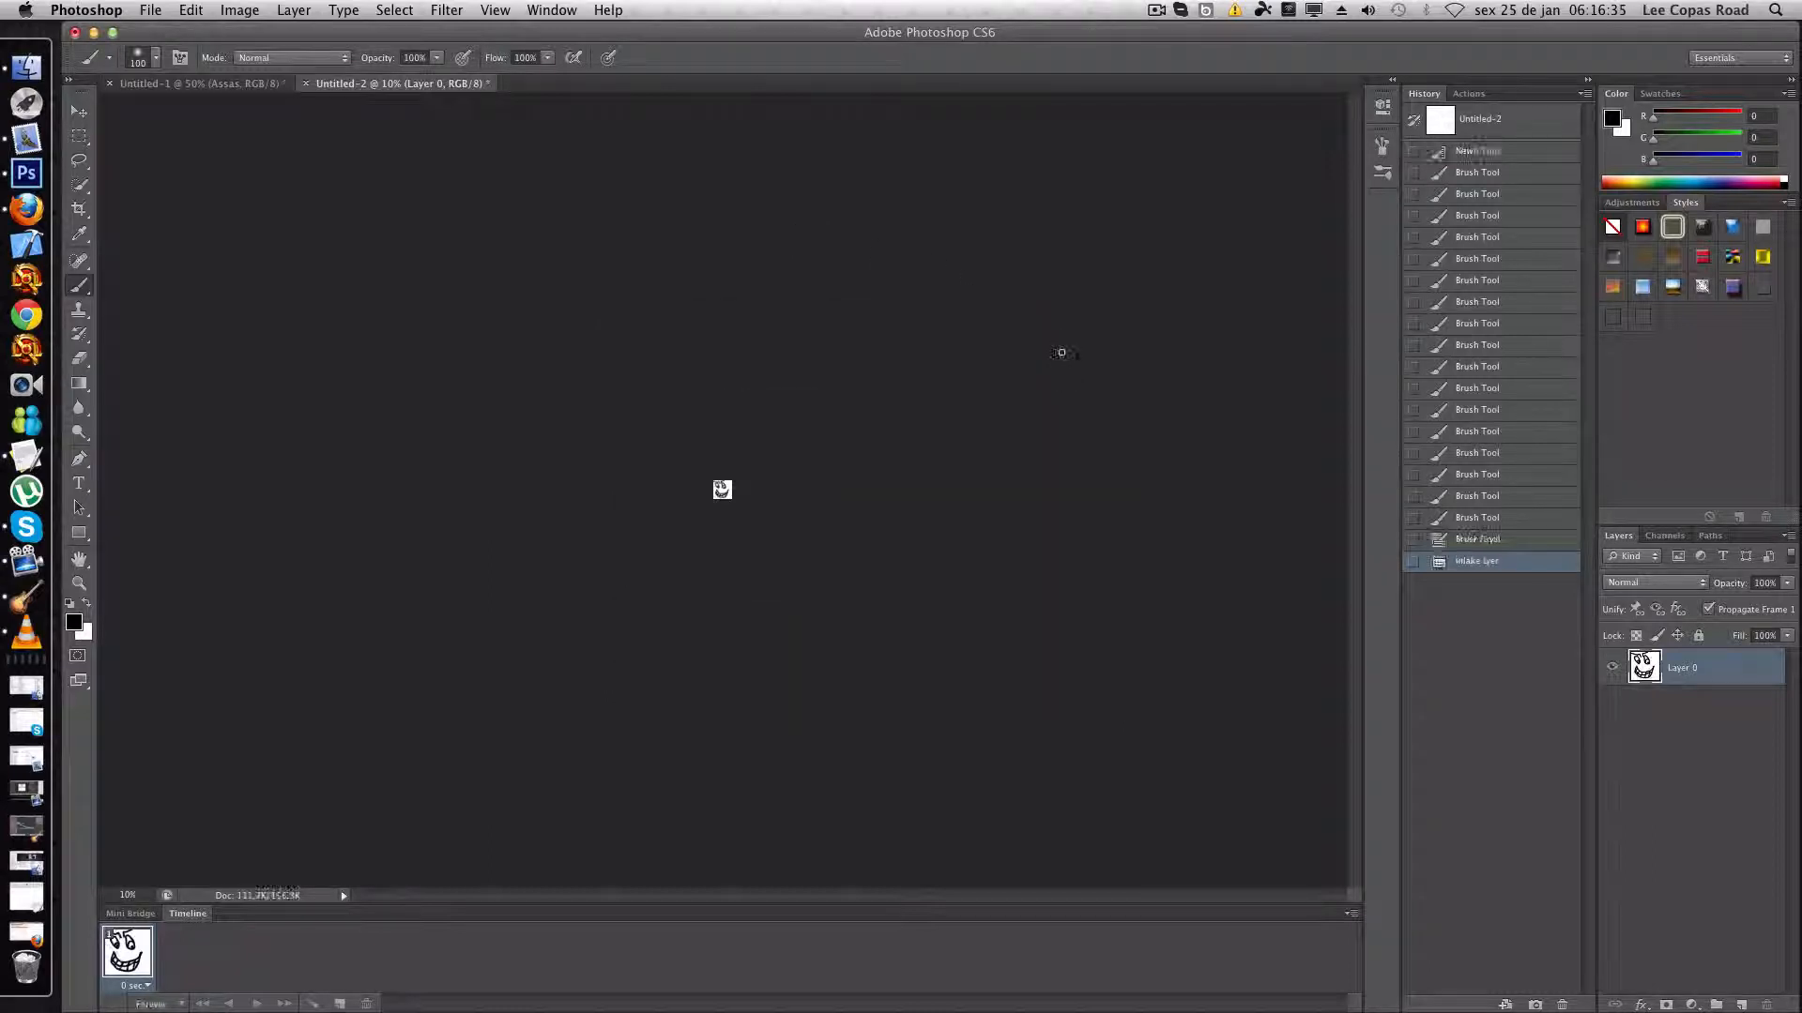
# - Check the reduced face at 100% zoom and revert the drawing to its Make Layer history state
pyautogui.click(131, 894)
pyautogui.write('100')
pyautogui.press('Return')
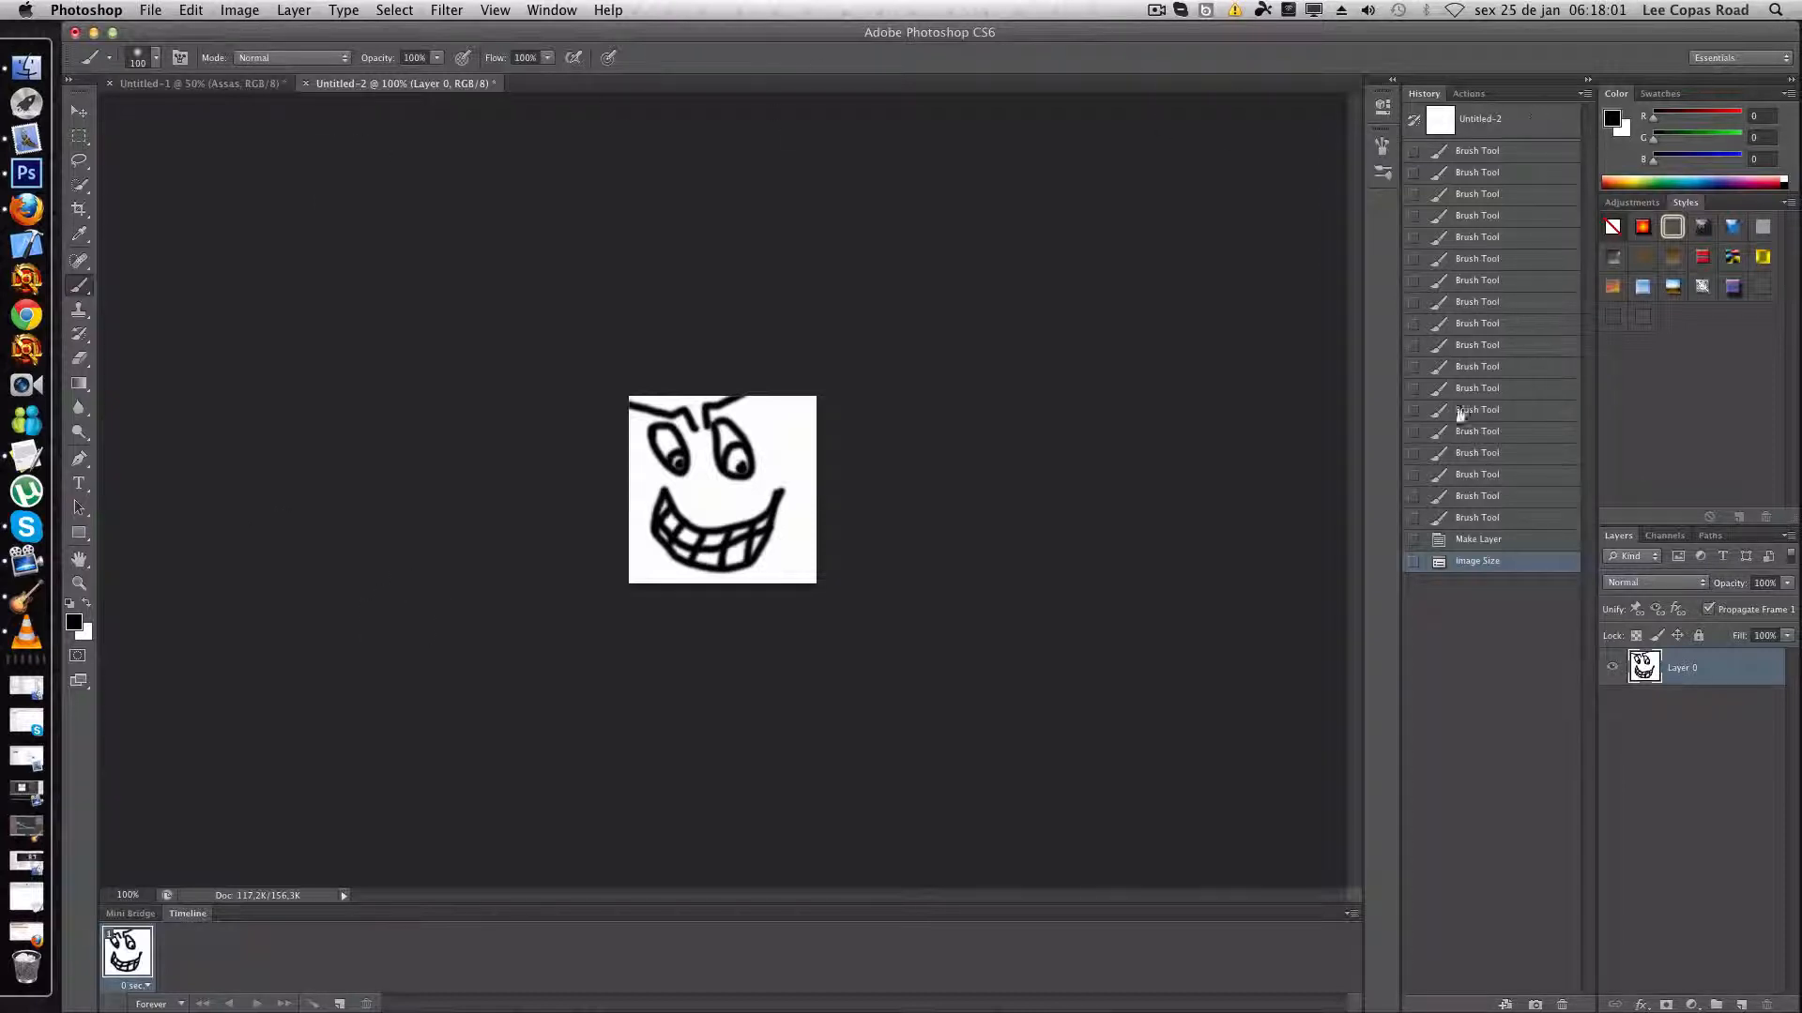
pyautogui.click(1452, 540)
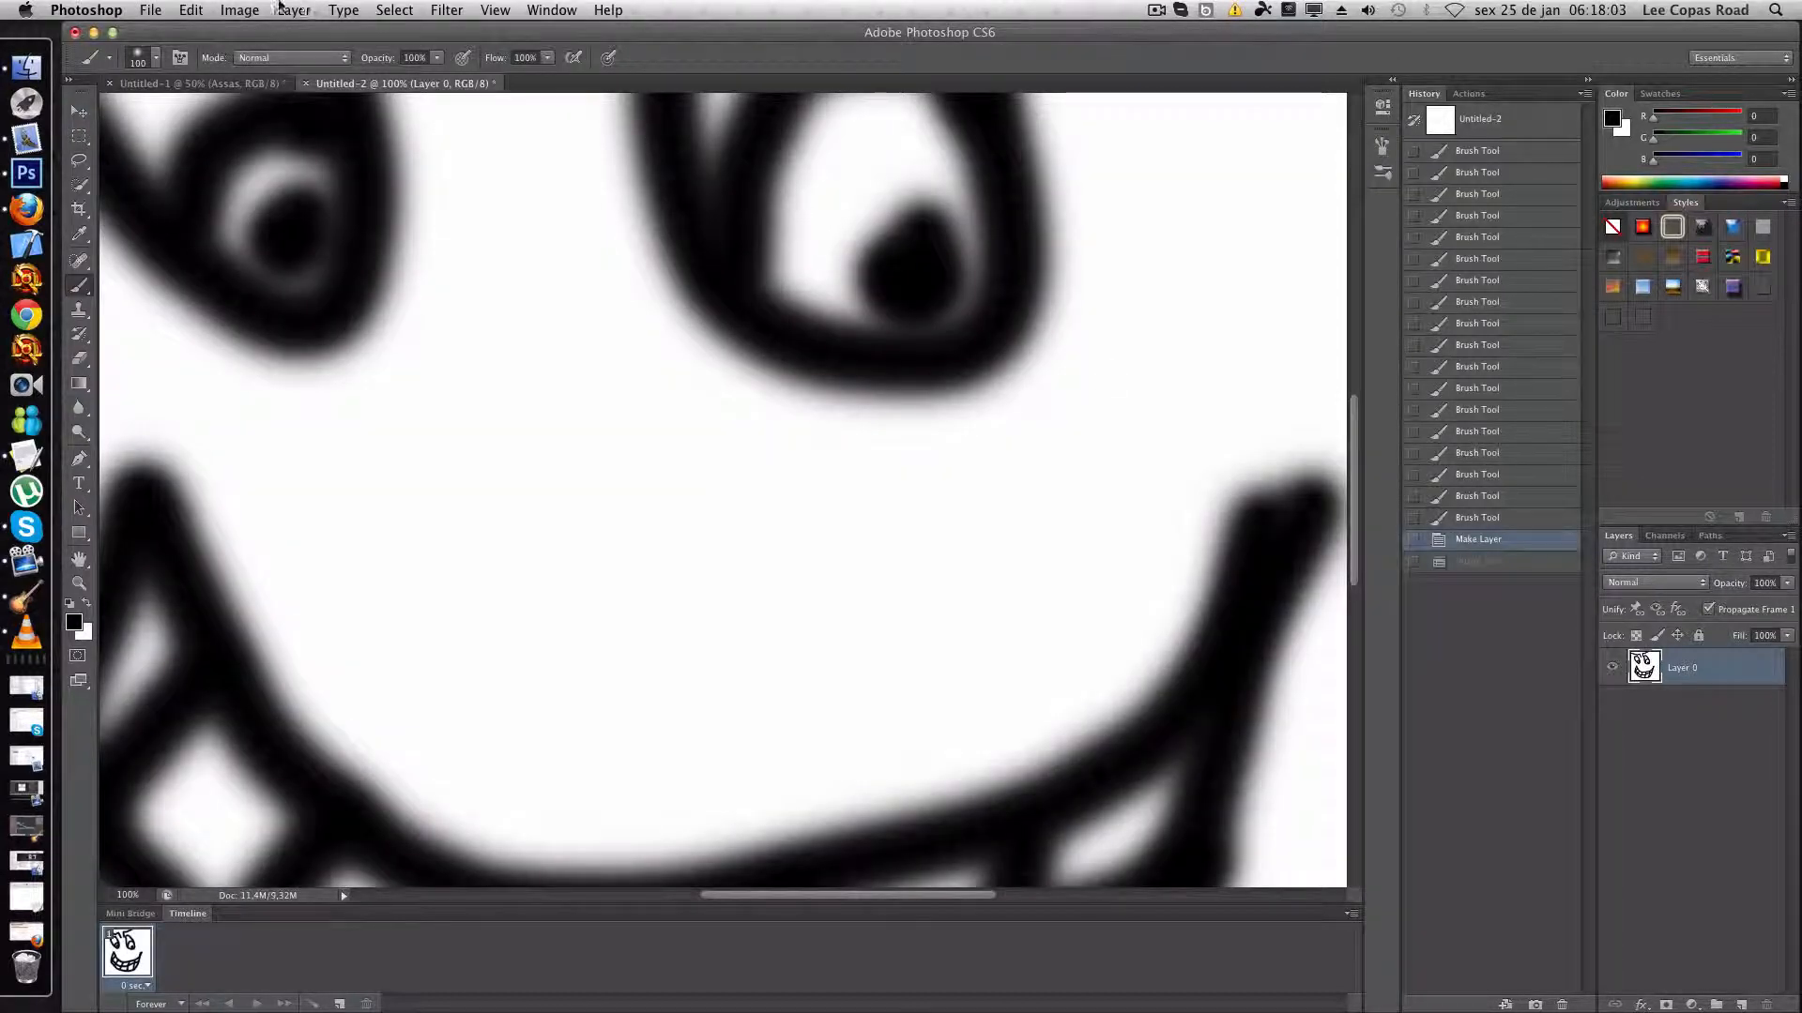
# - Resize the face image to 1550 × 1550 pixels and show it at 50% zoom
pyautogui.click(241, 9)
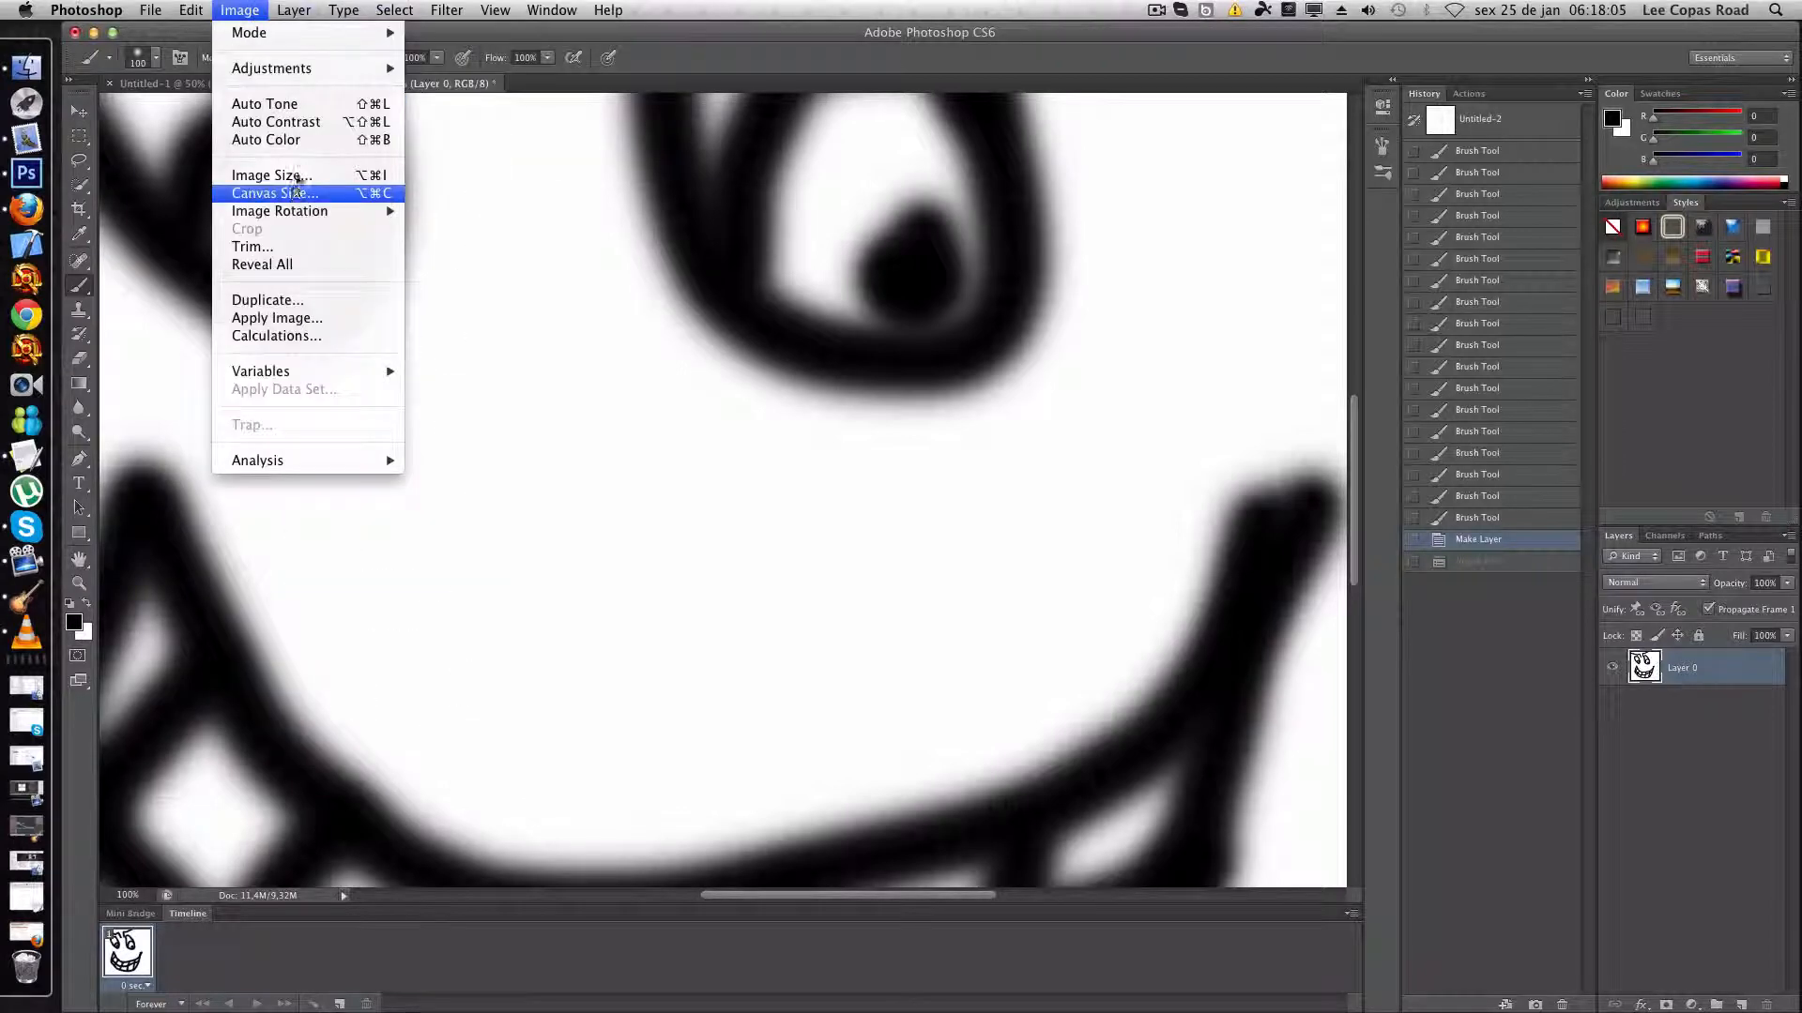
pyautogui.press('Escape')
pyautogui.click(240, 9)
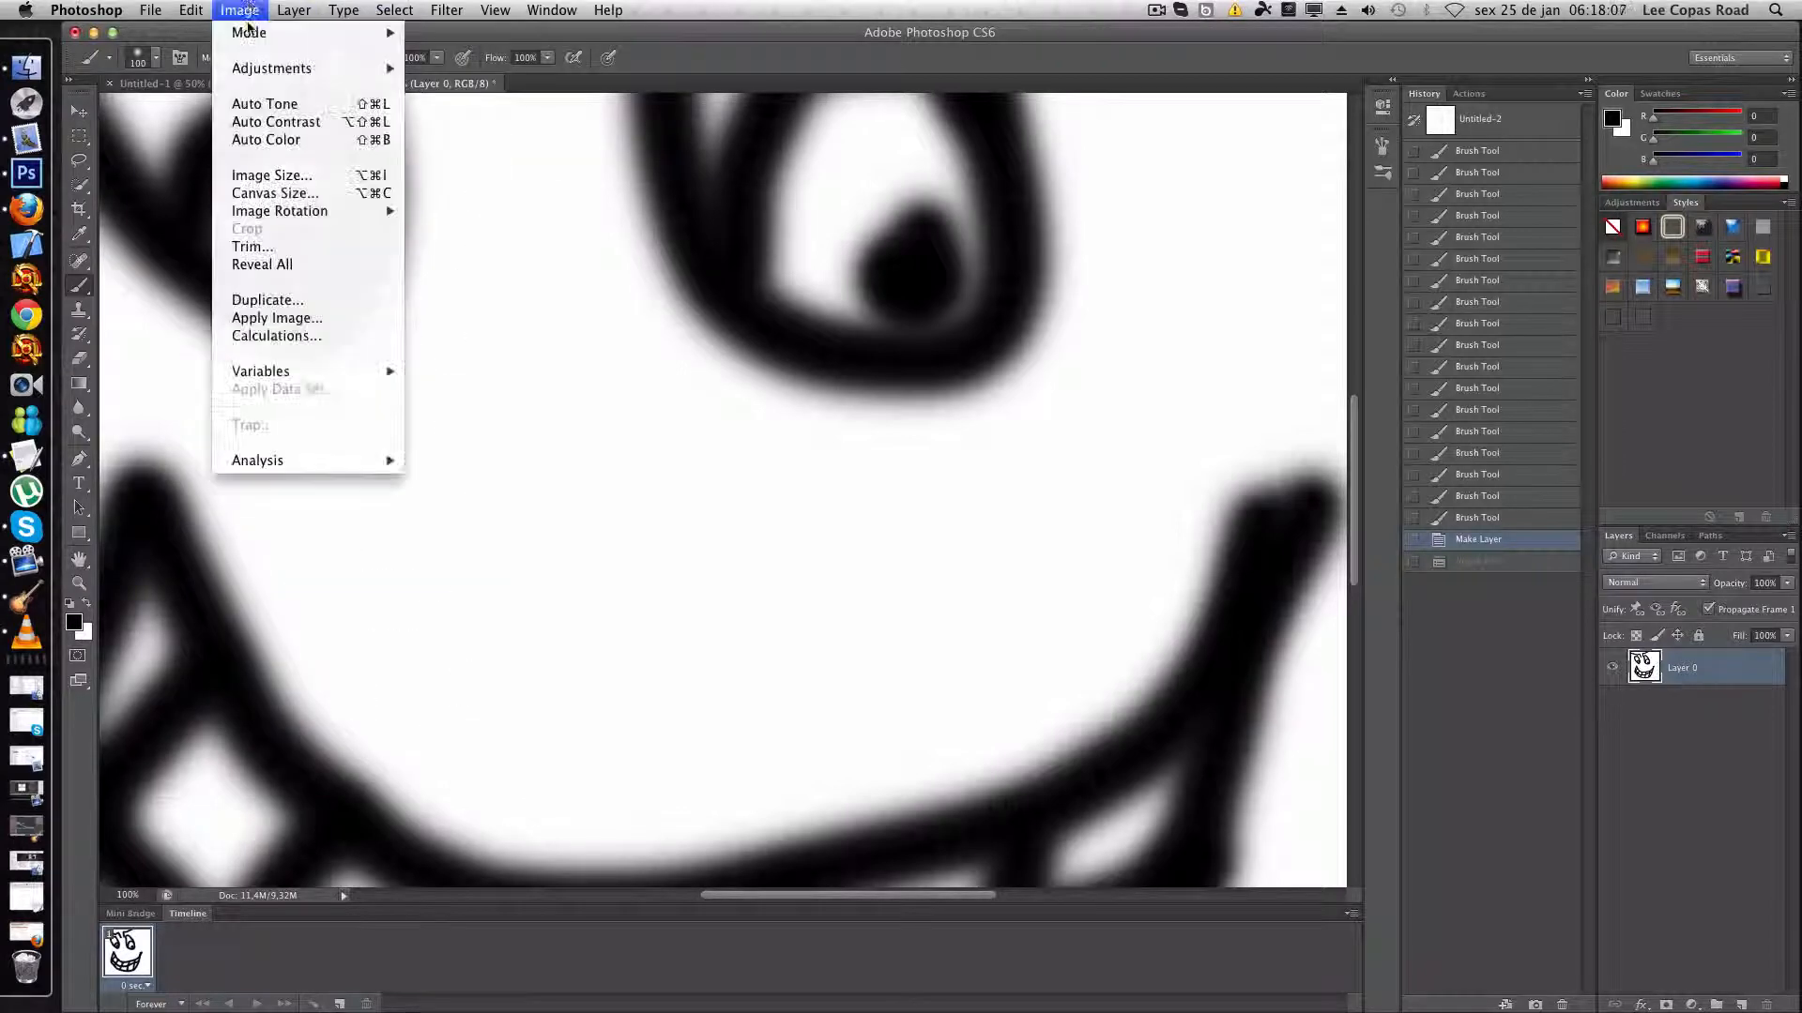
pyautogui.click(256, 175)
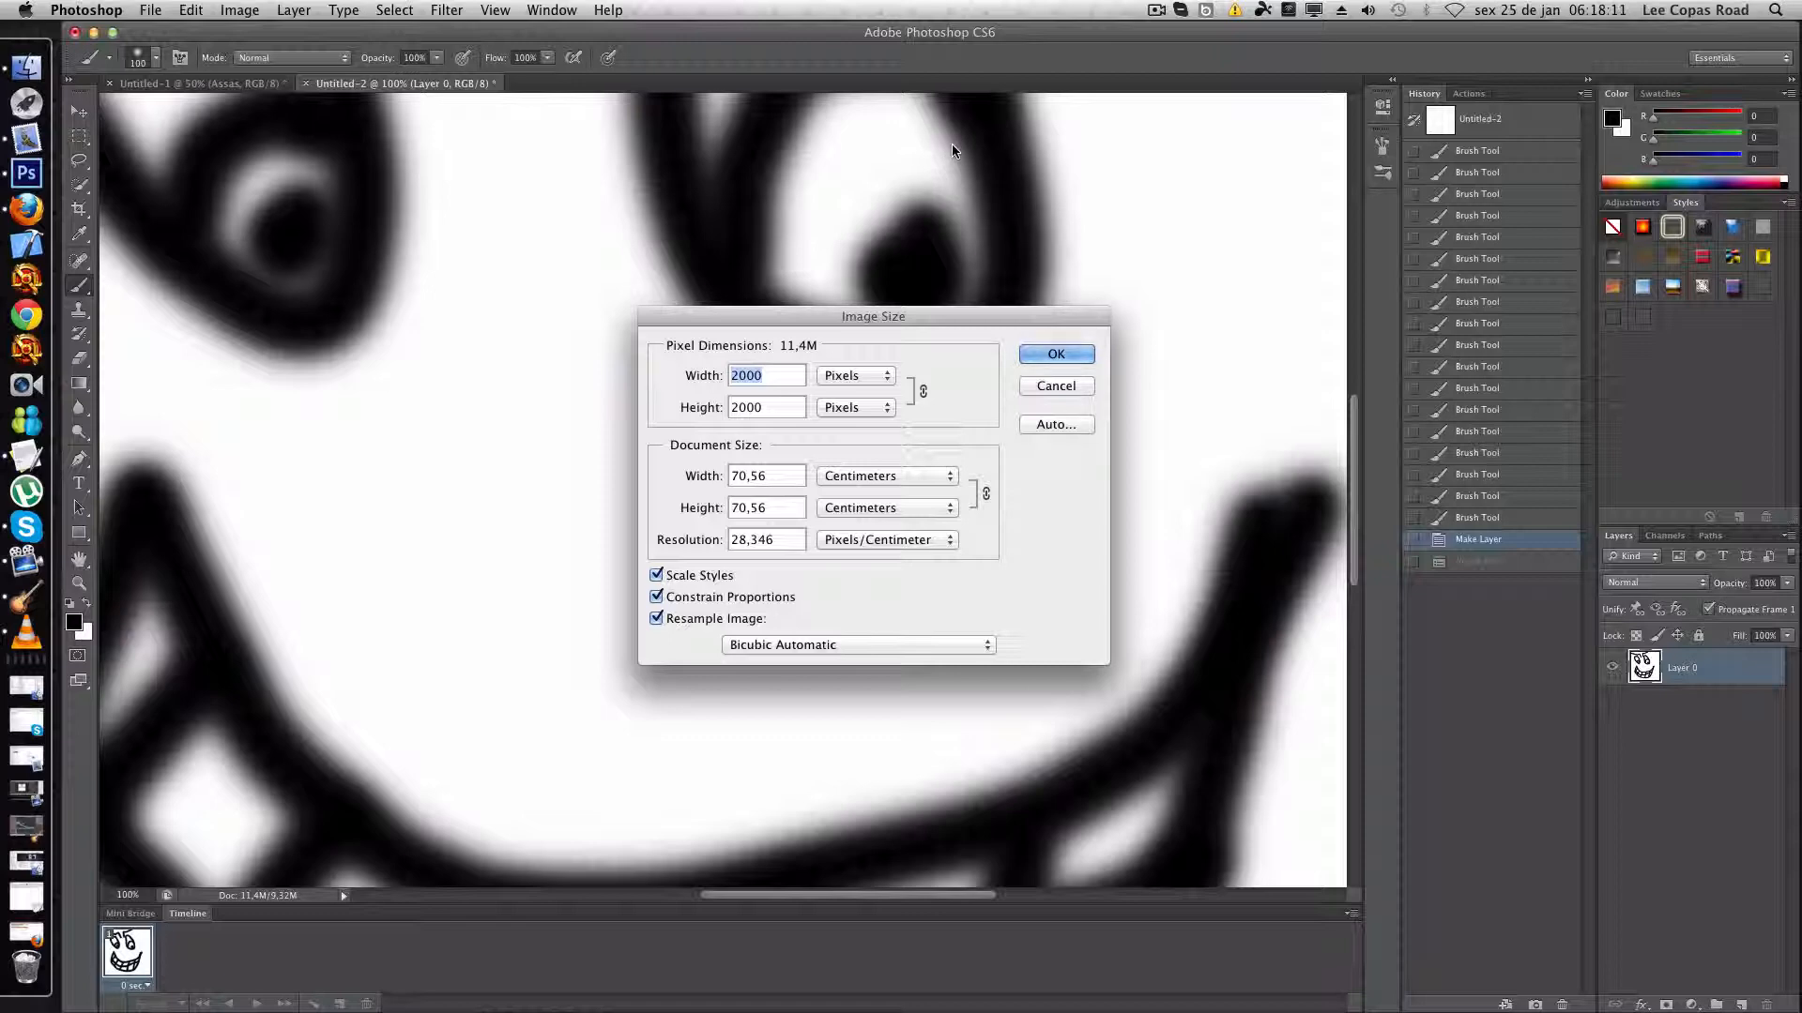
pyautogui.write('1550')
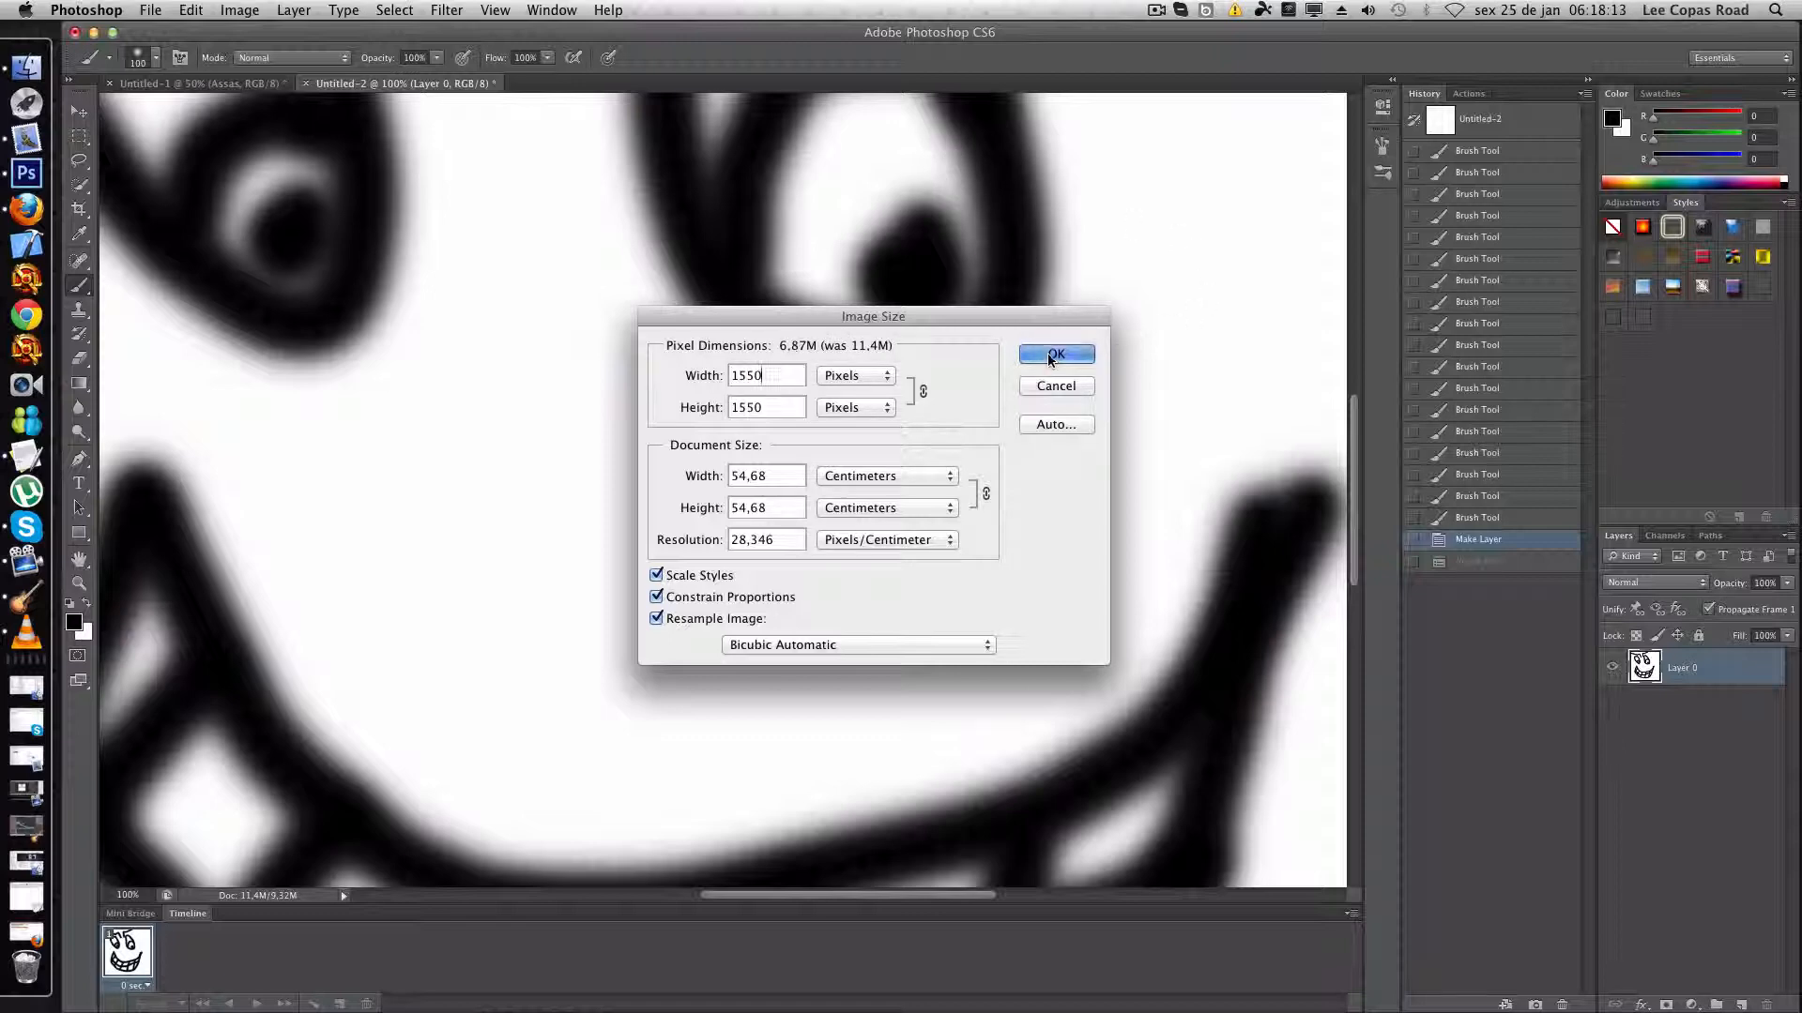
pyautogui.click(1049, 359)
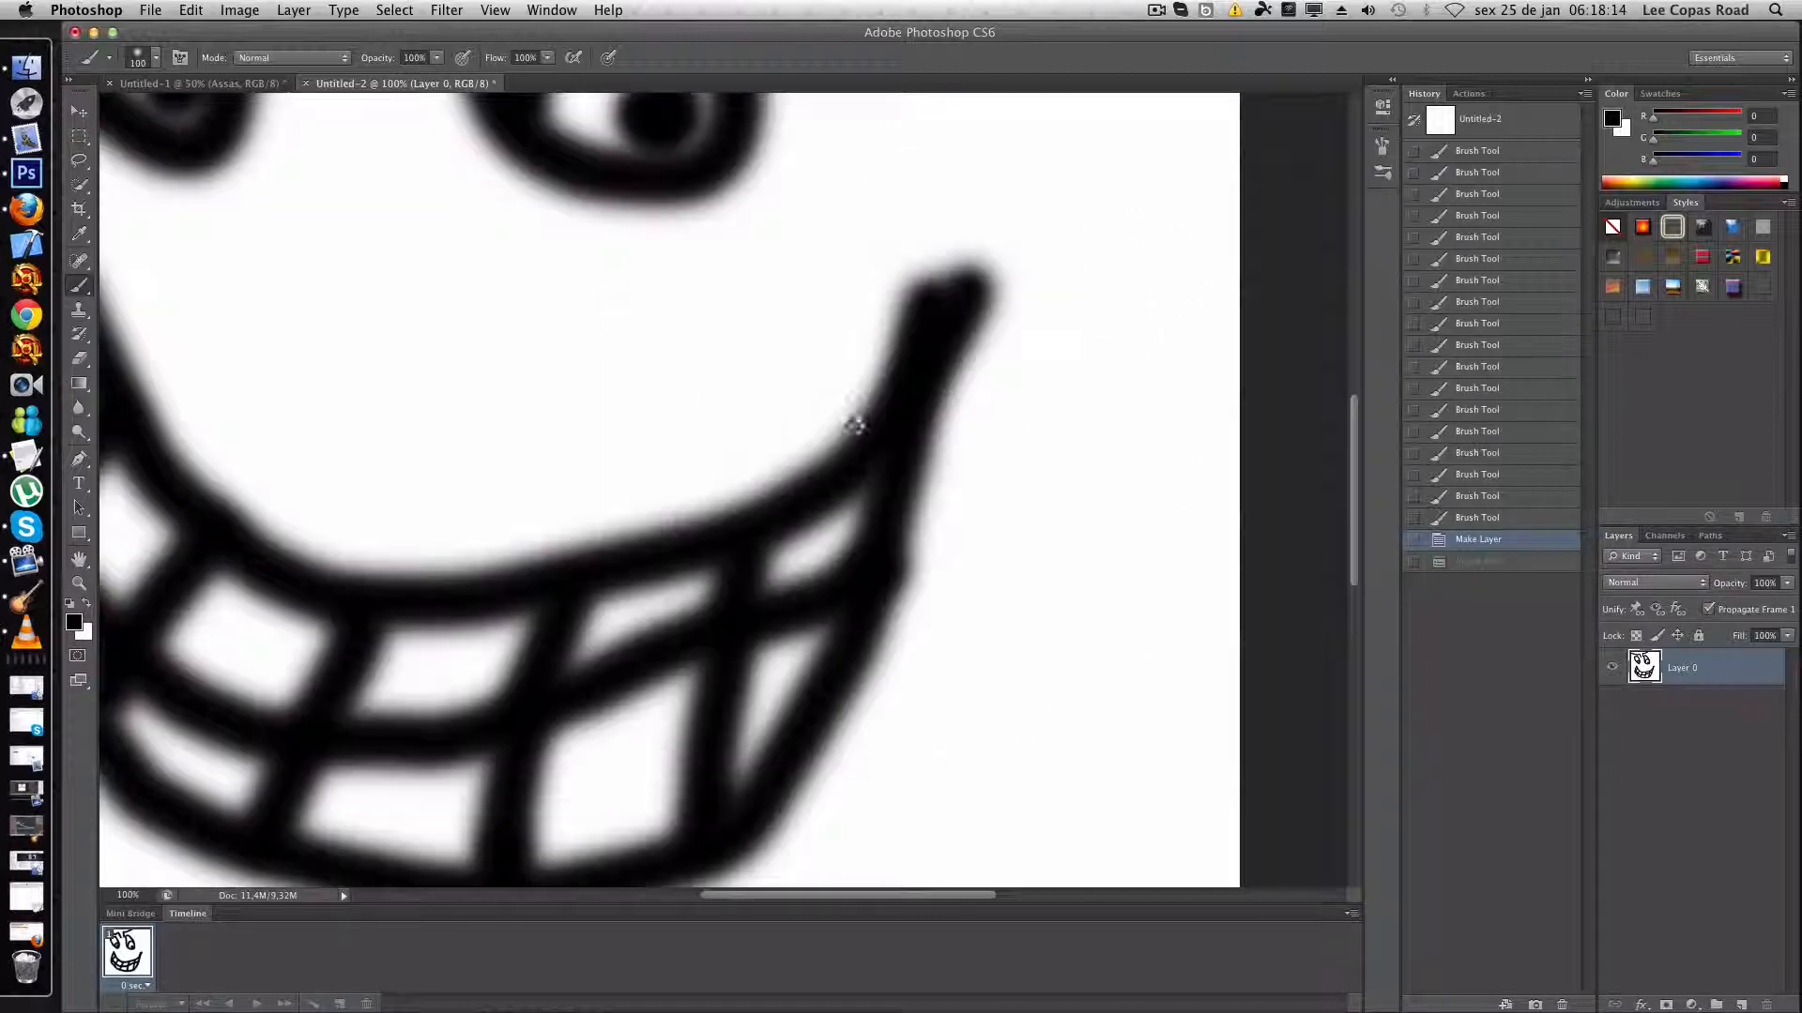
pyautogui.click(127, 895)
pyautogui.write('50')
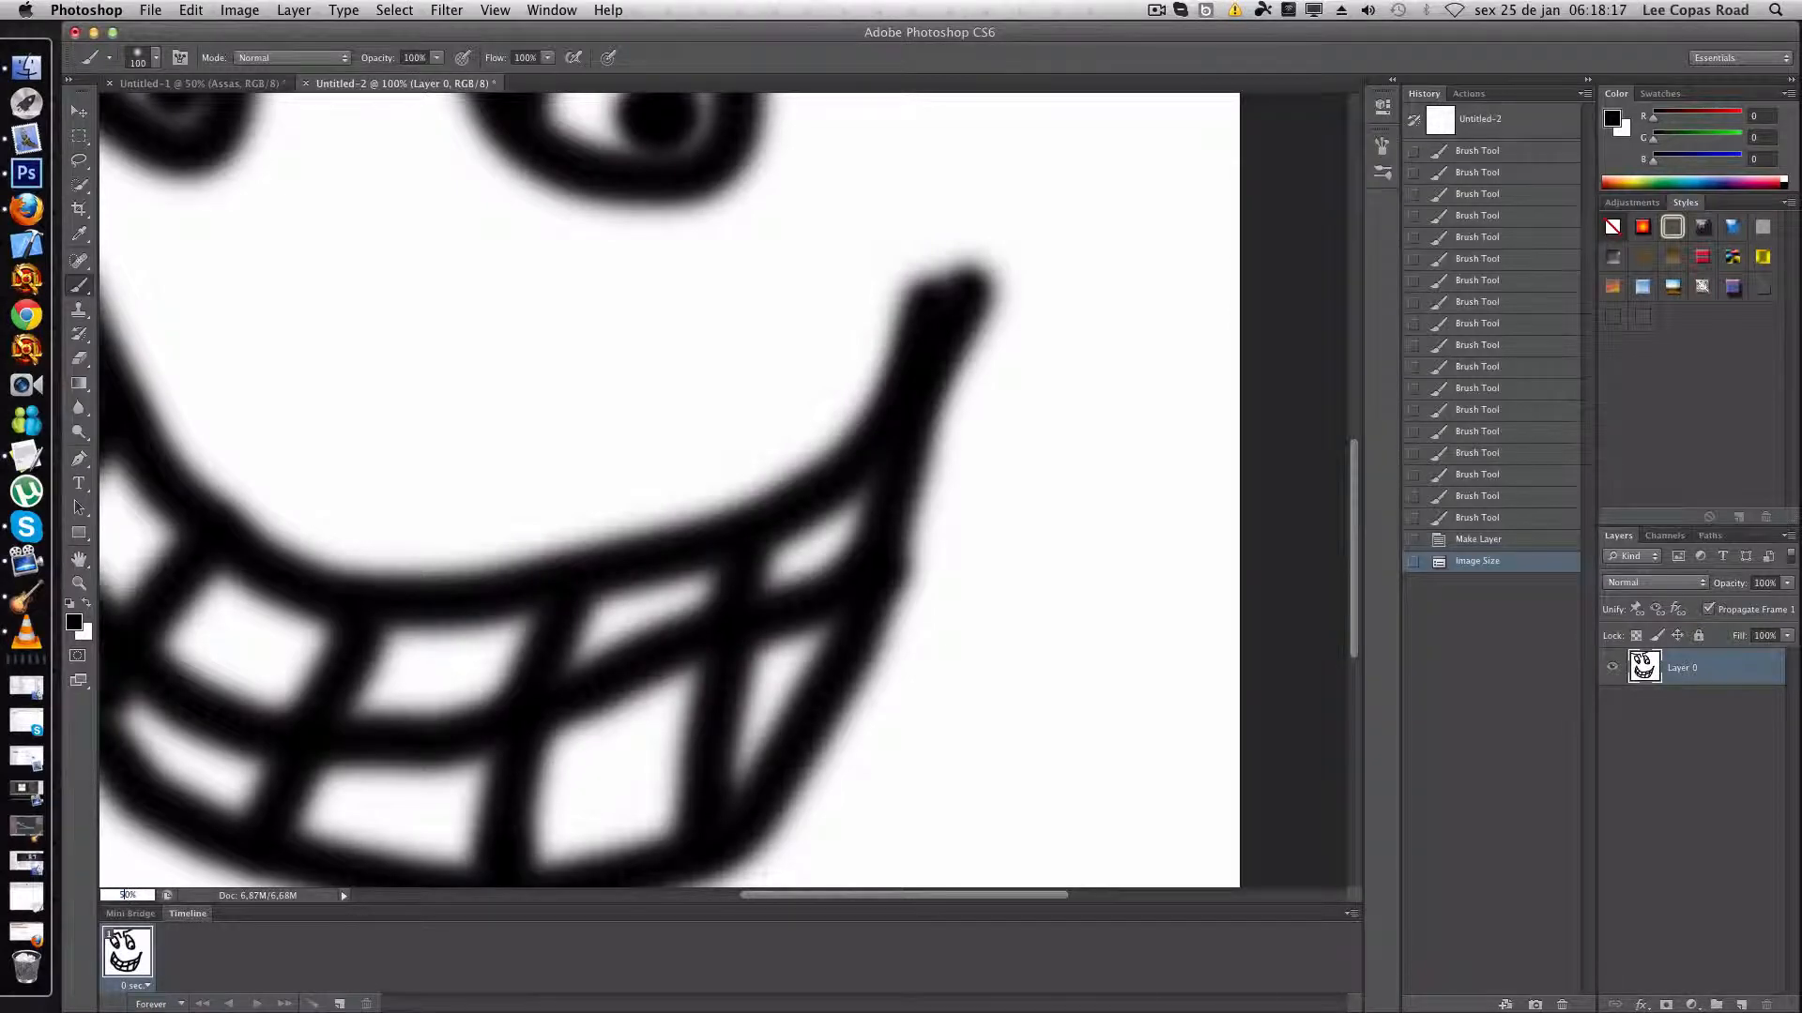
pyautogui.press('Return')
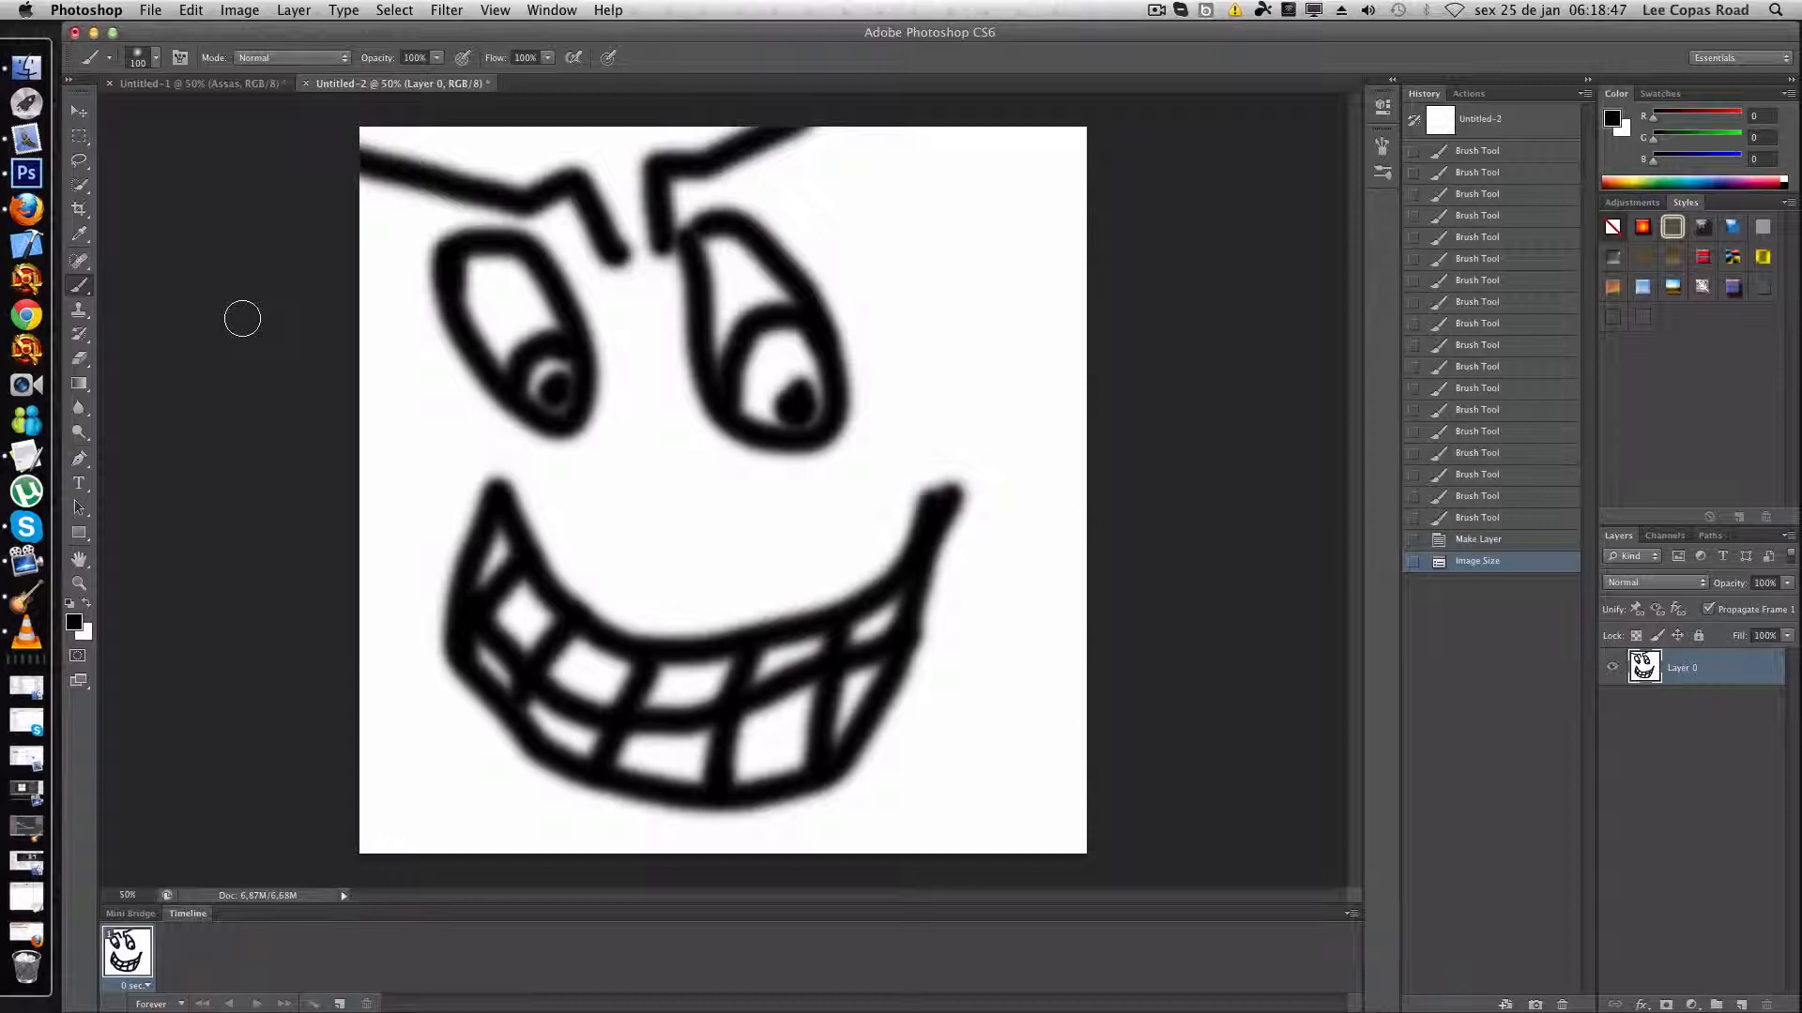
pyautogui.click(359, 12)
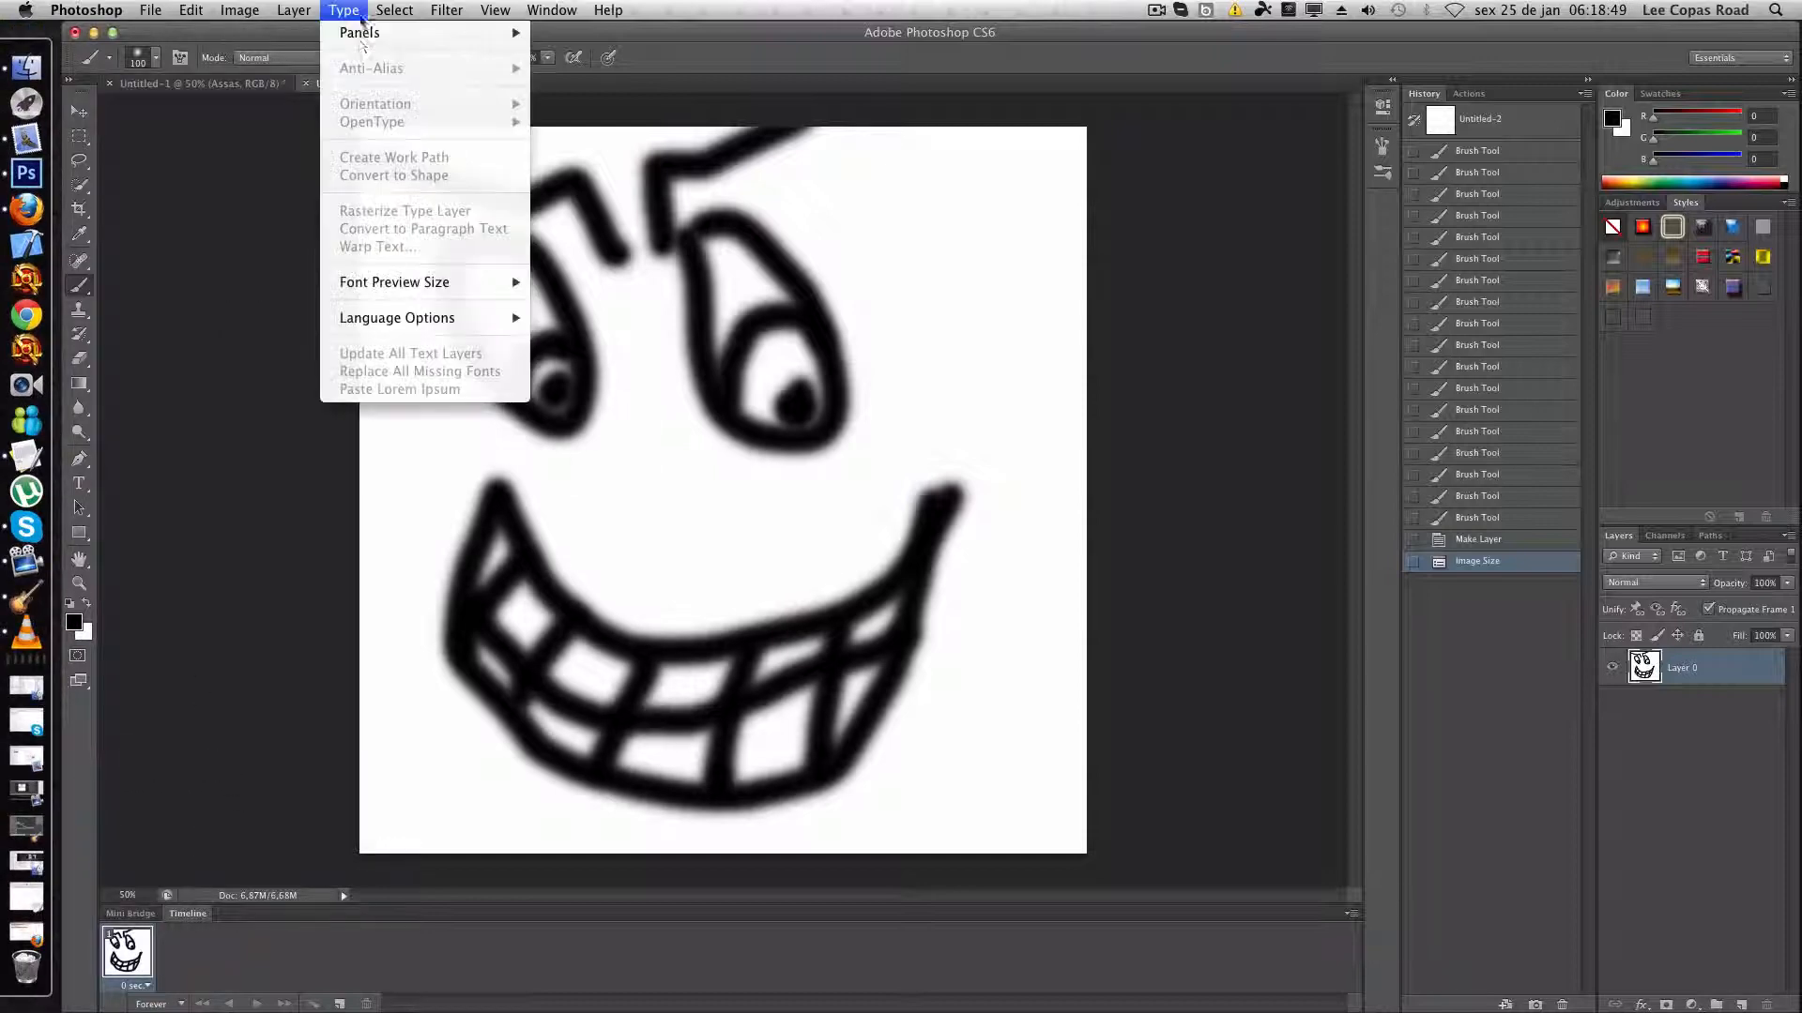
pyautogui.moveTo(446, 12)
pyautogui.click(249, 213)
pyautogui.click(547, 10)
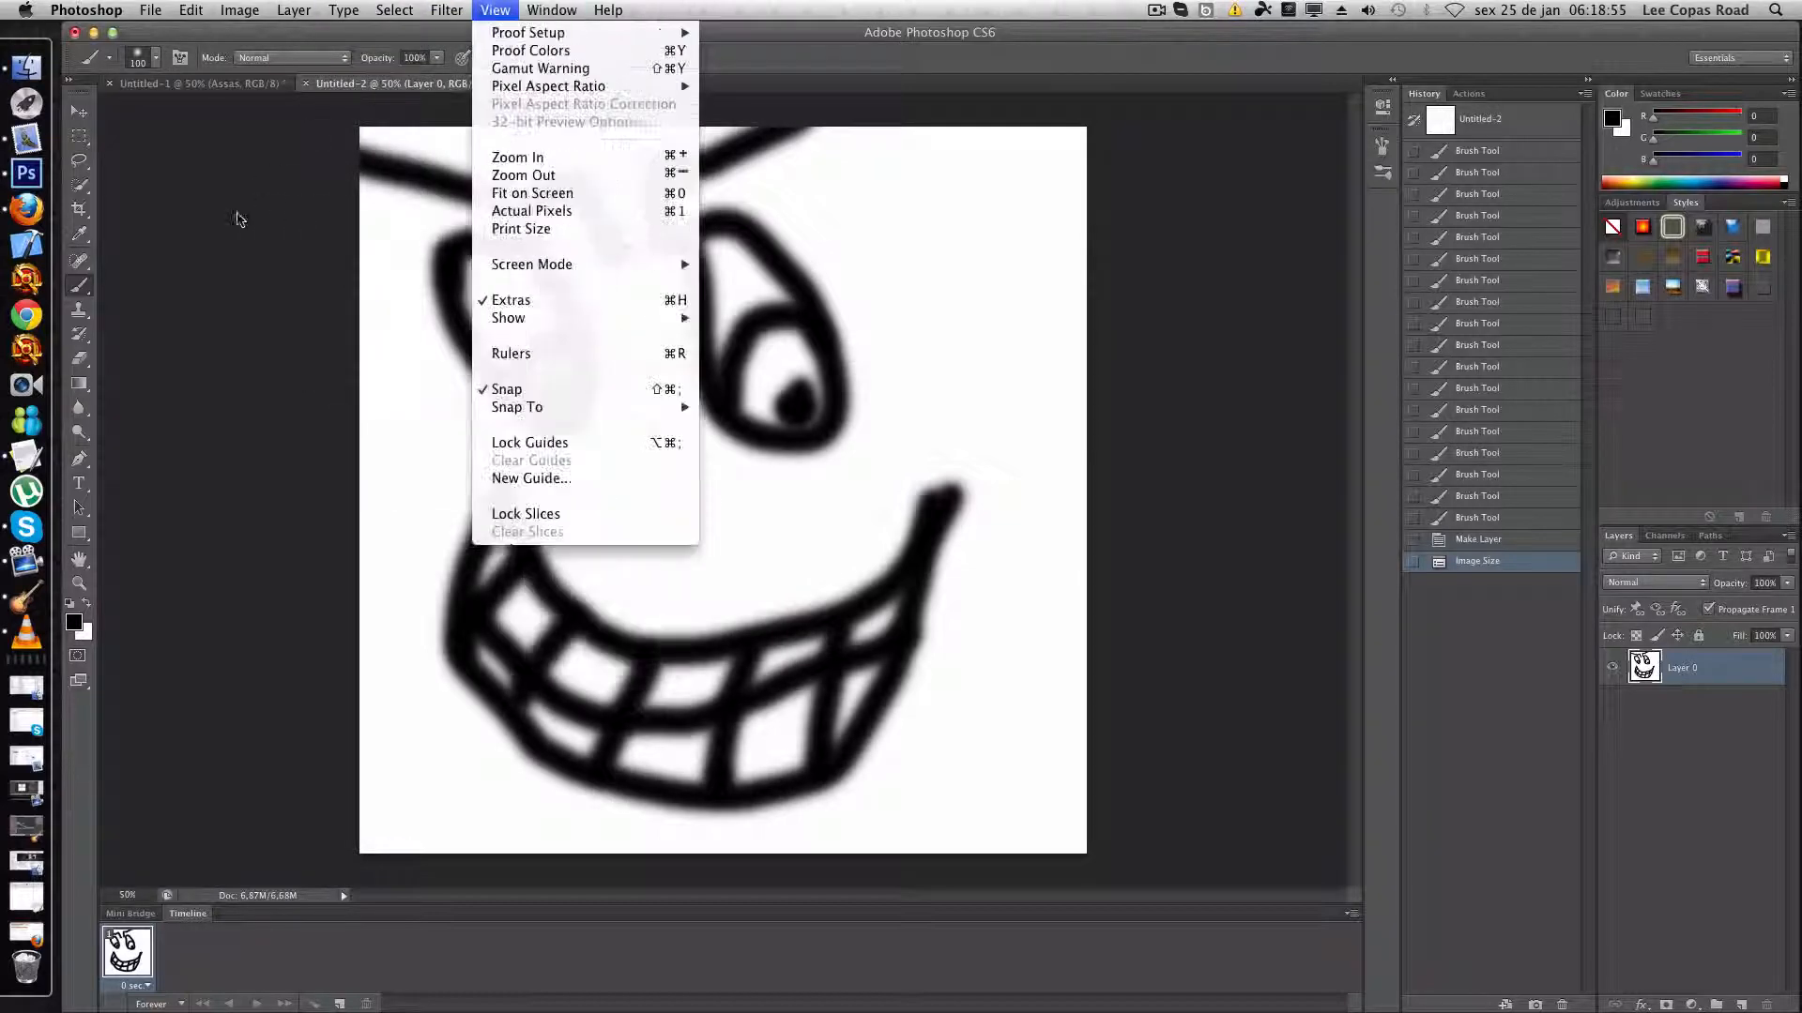
pyautogui.click(281, 129)
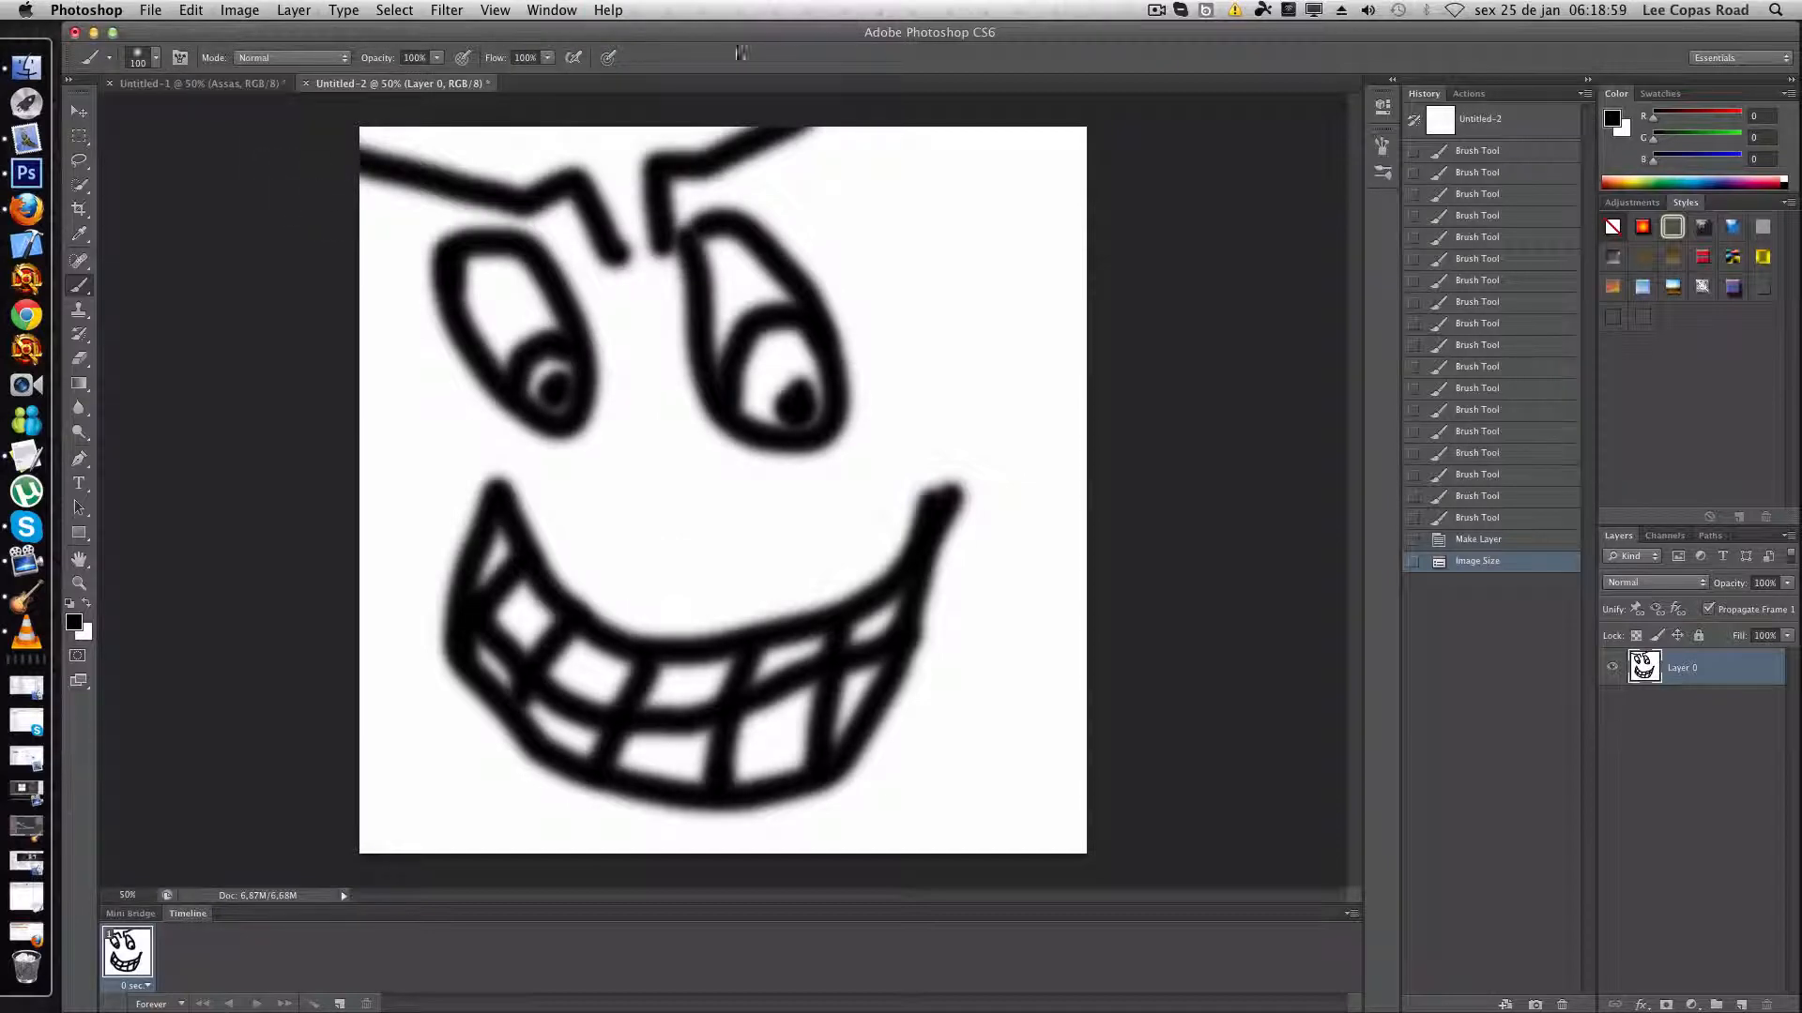
pyautogui.moveTo(756, 32); pyautogui.dragTo(744, 31)
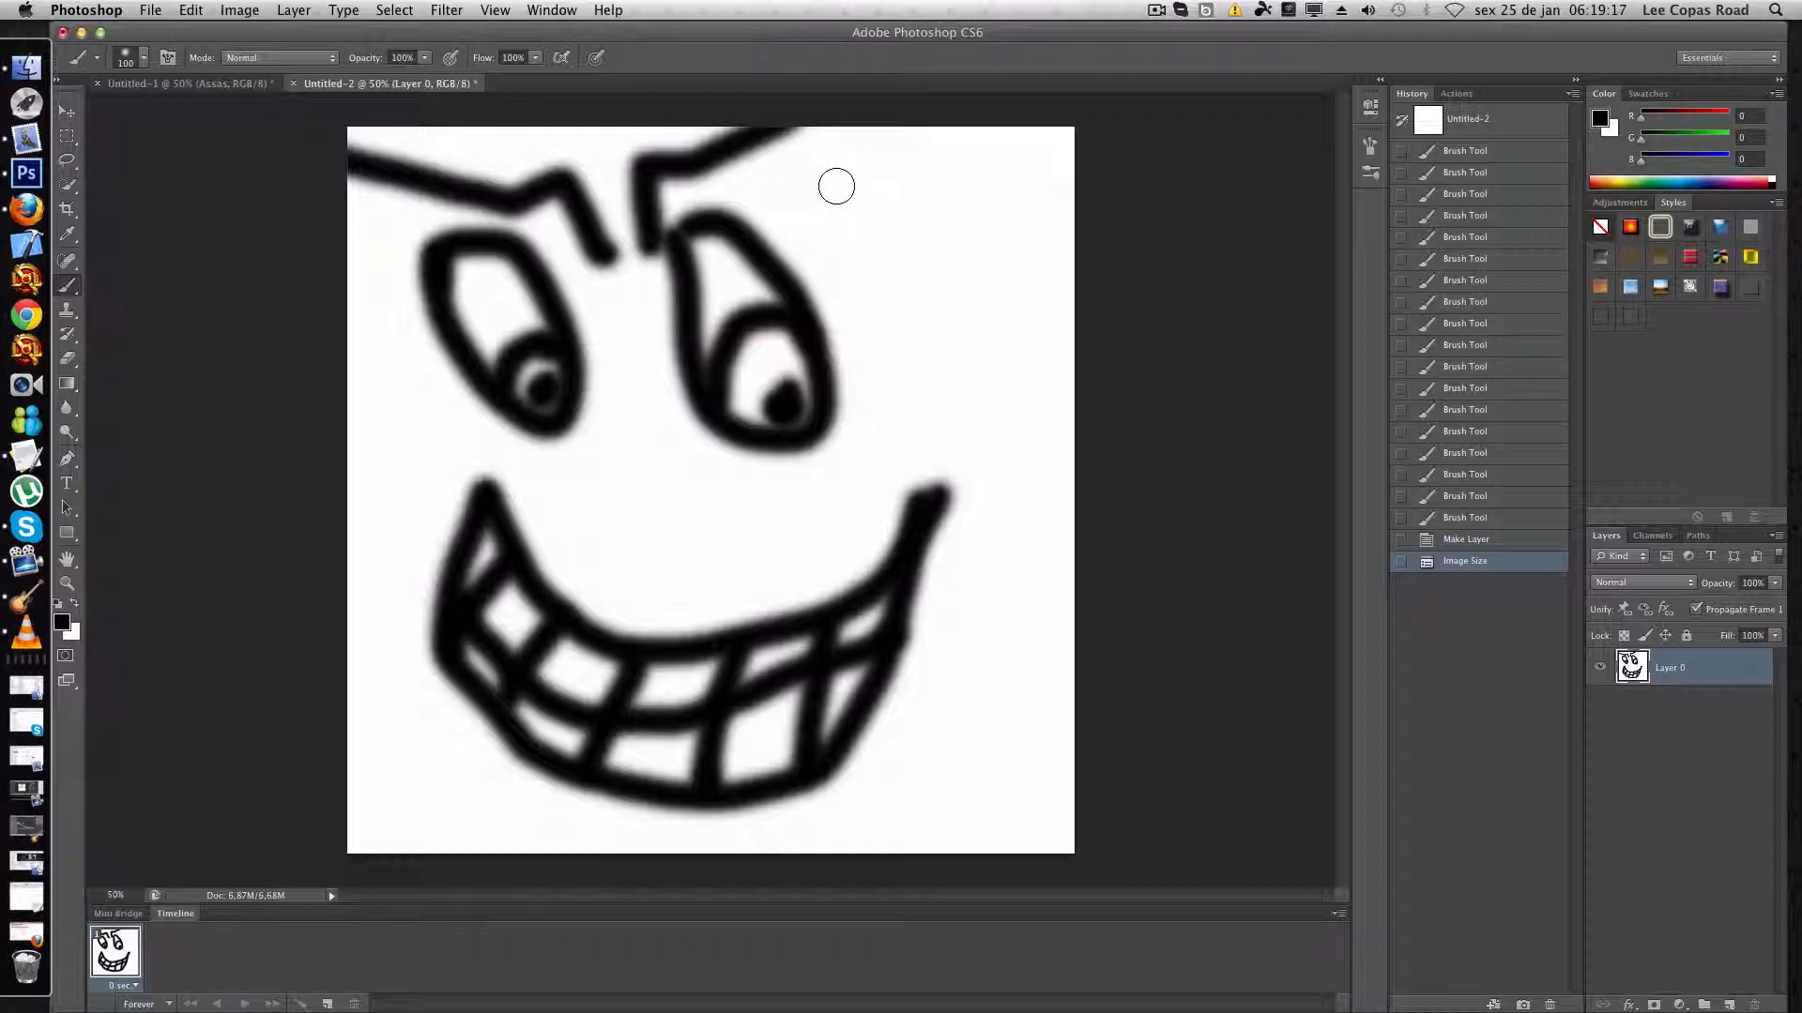
pyautogui.moveTo(844, 34); pyautogui.dragTo(852, 86)
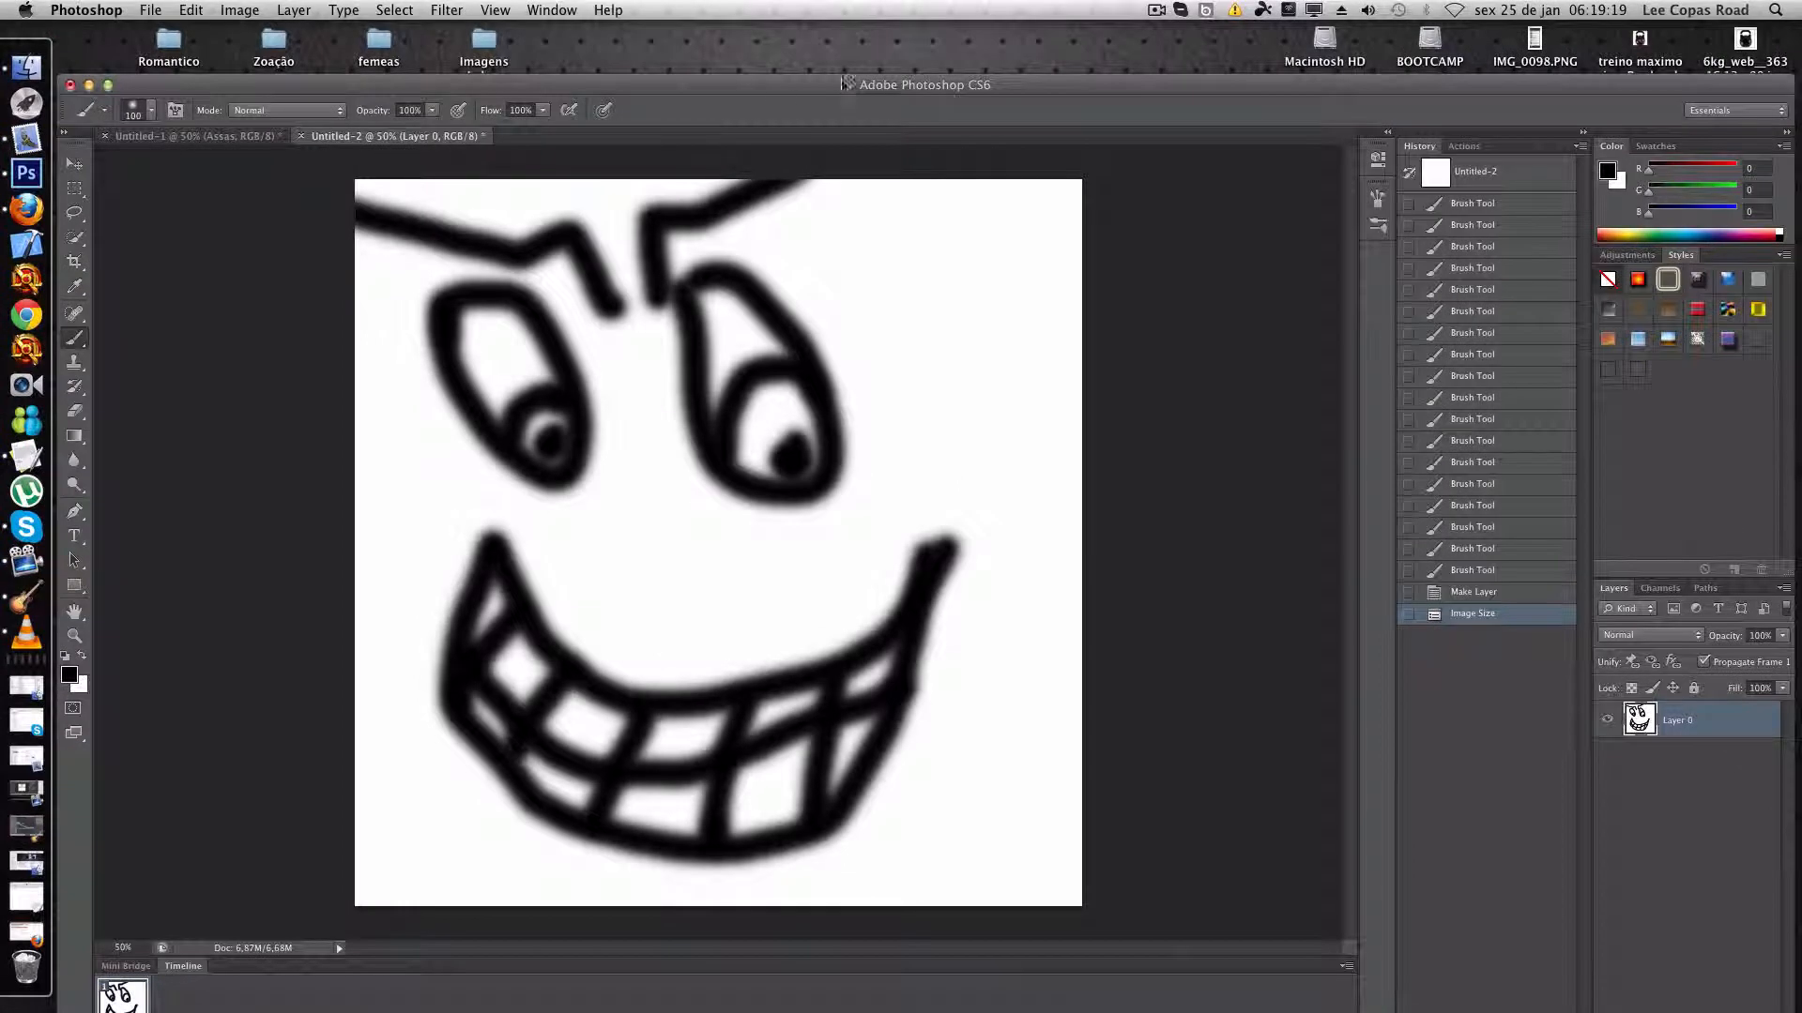
# - Bring up the "Assas" document at 30% zoom and rasterize its text layer
pyautogui.click(225, 141)
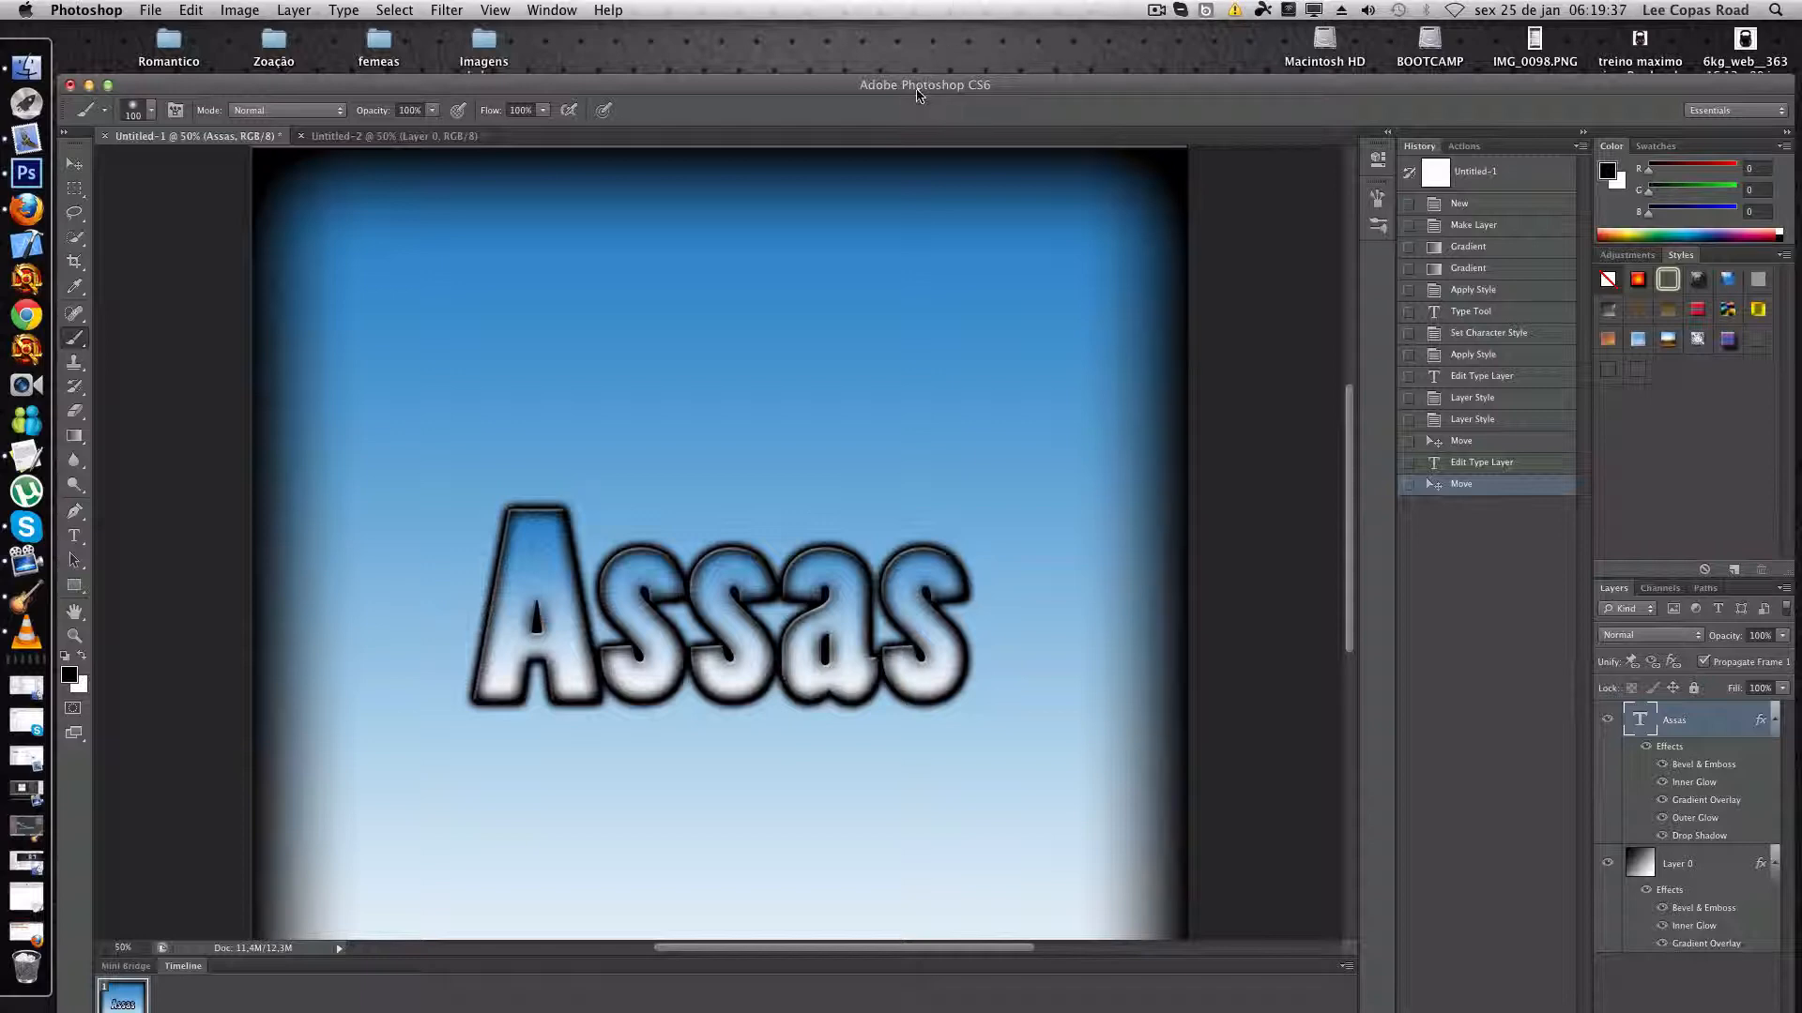
pyautogui.moveTo(928, 87); pyautogui.dragTo(909, 35)
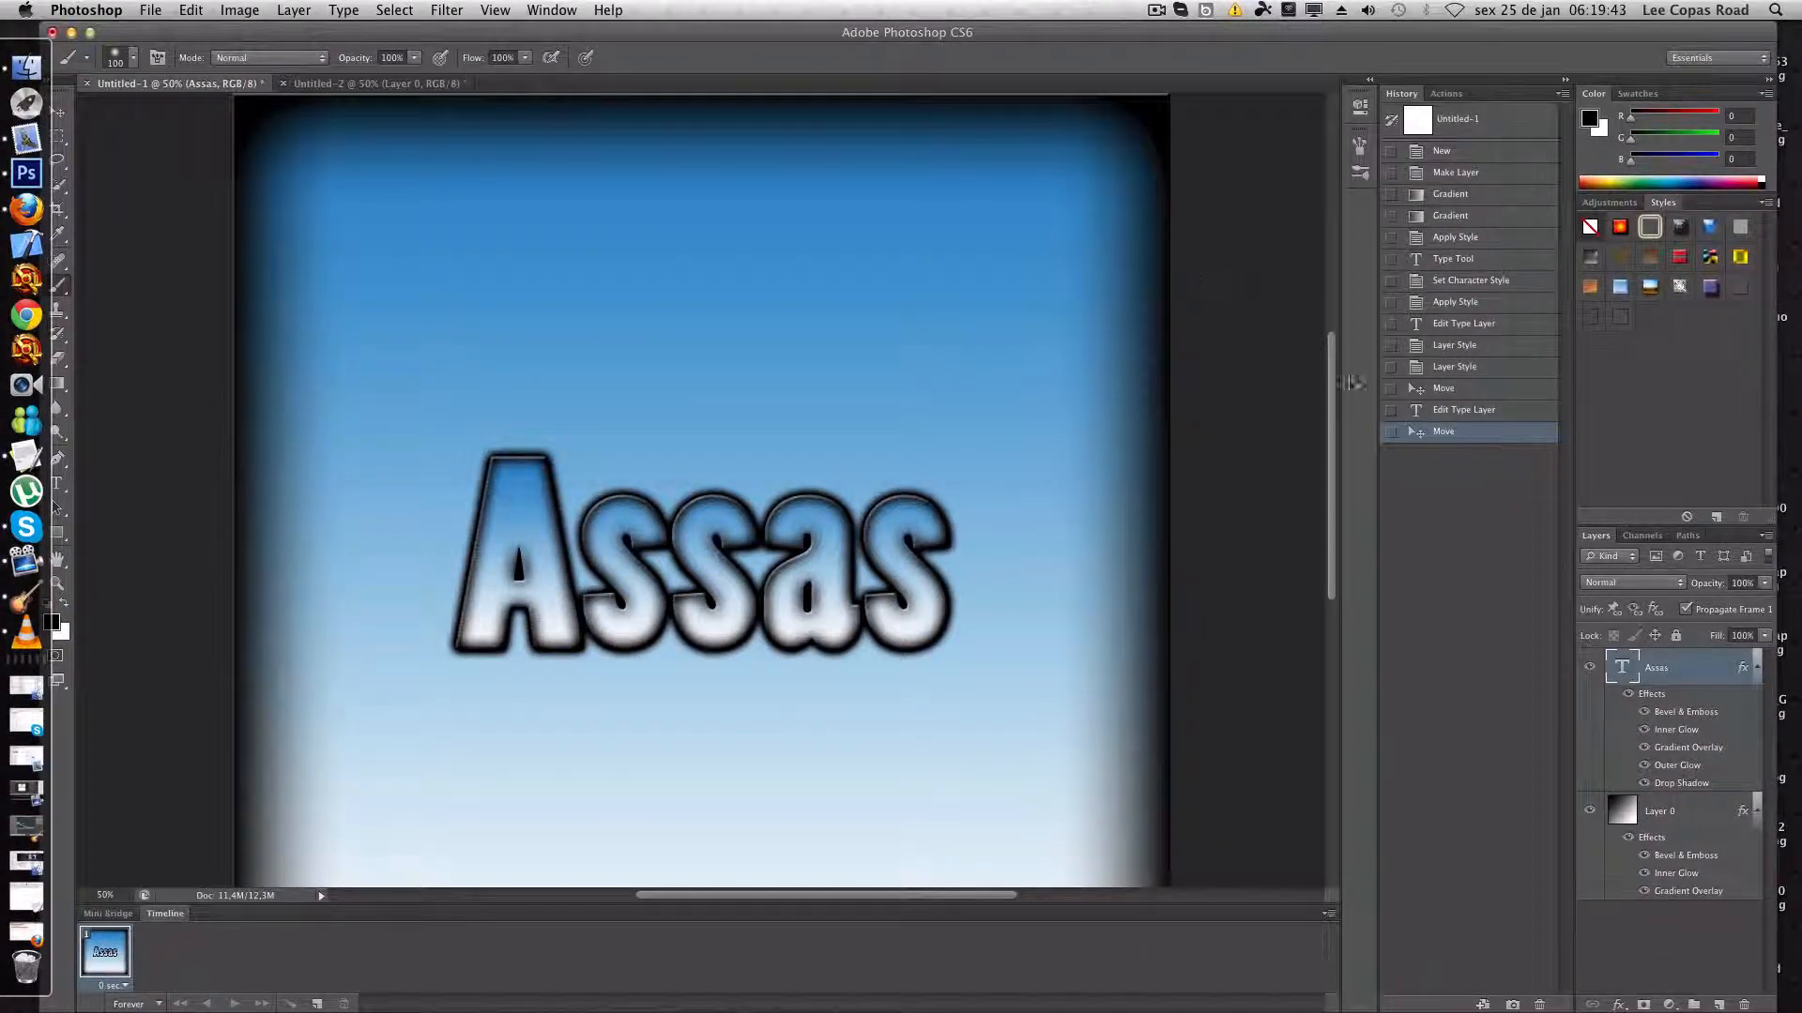
pyautogui.moveTo(1330, 375); pyautogui.dragTo(1331, 596)
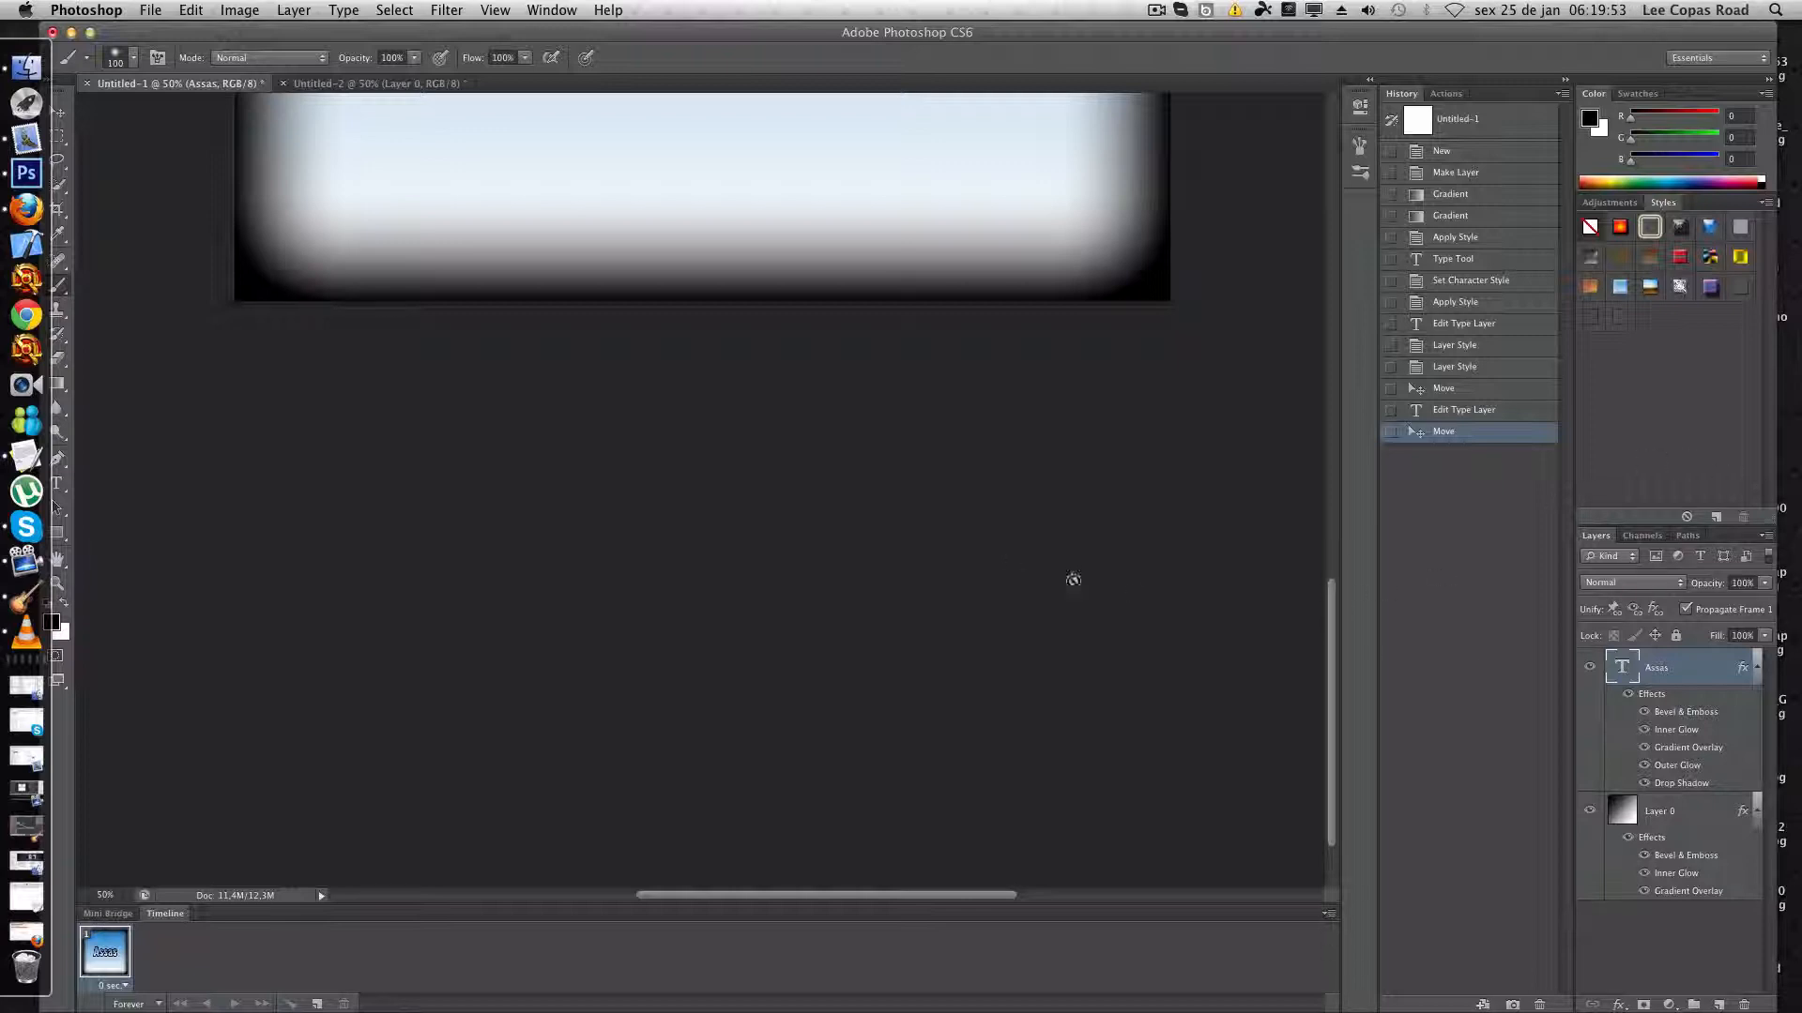
pyautogui.moveTo(1331, 623); pyautogui.dragTo(1343, 423)
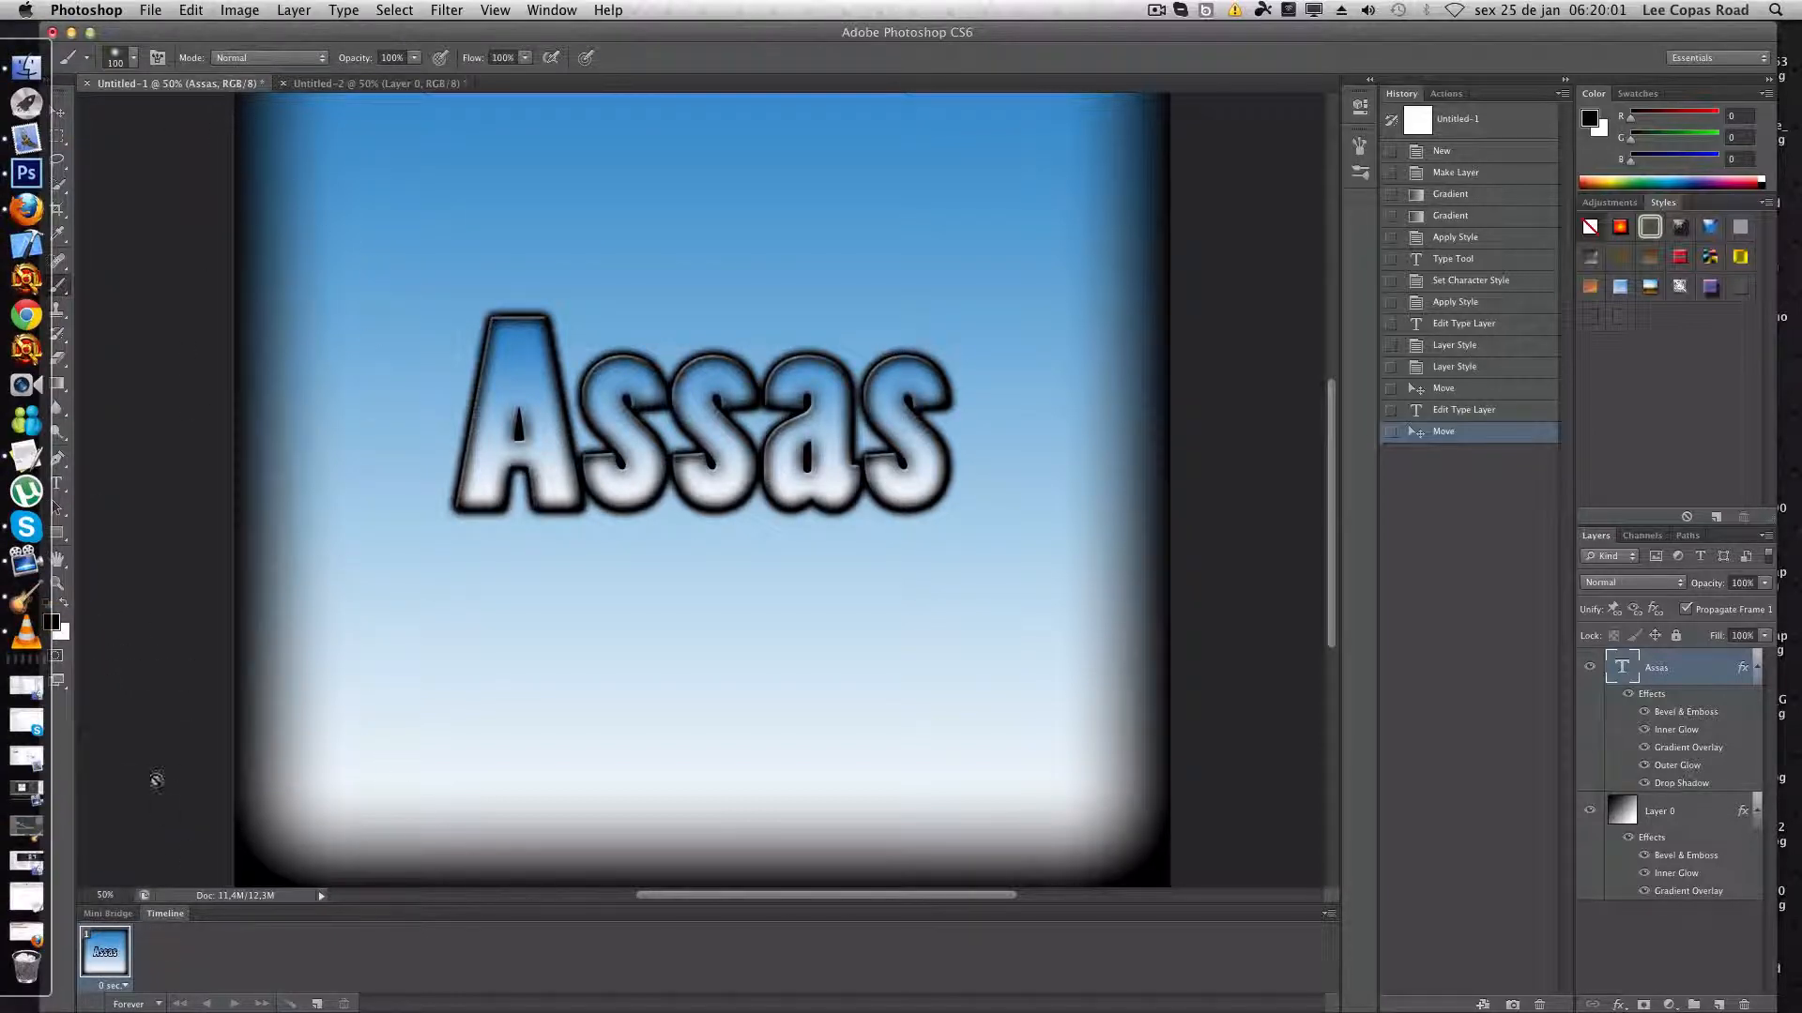
pyautogui.click(103, 894)
pyautogui.write('30')
pyautogui.press('Return')
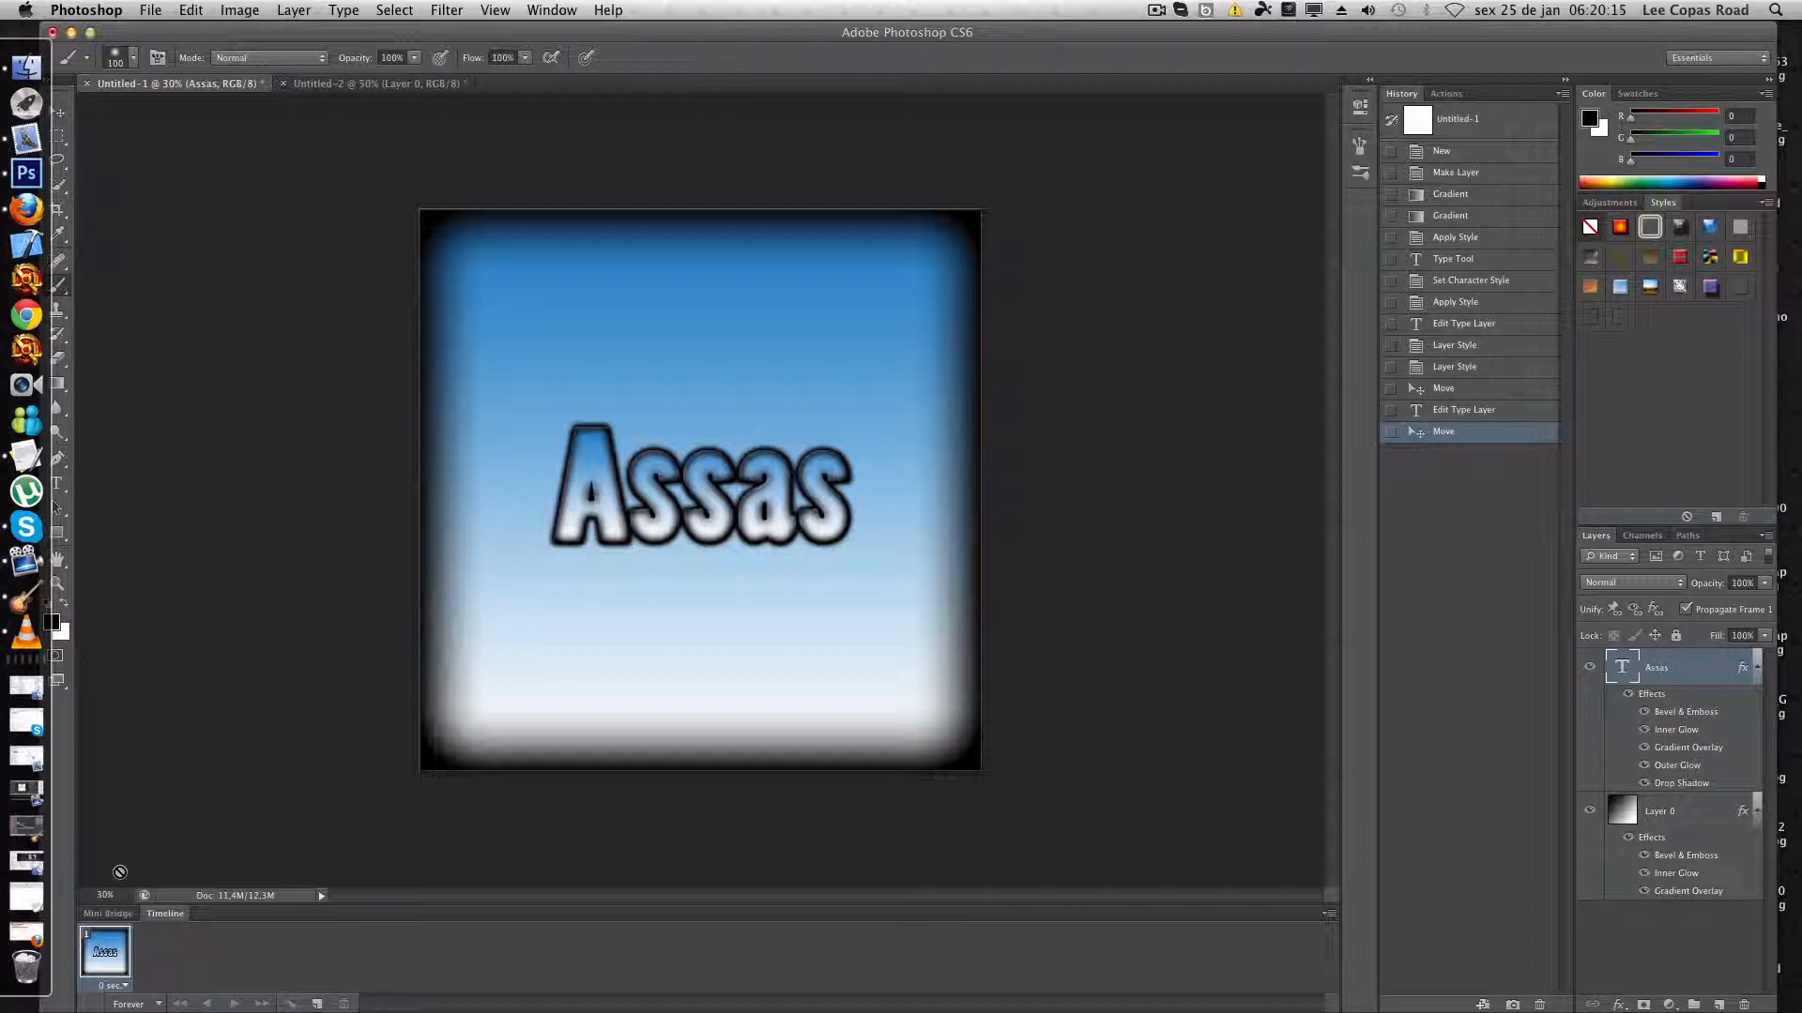
pyautogui.click(176, 794)
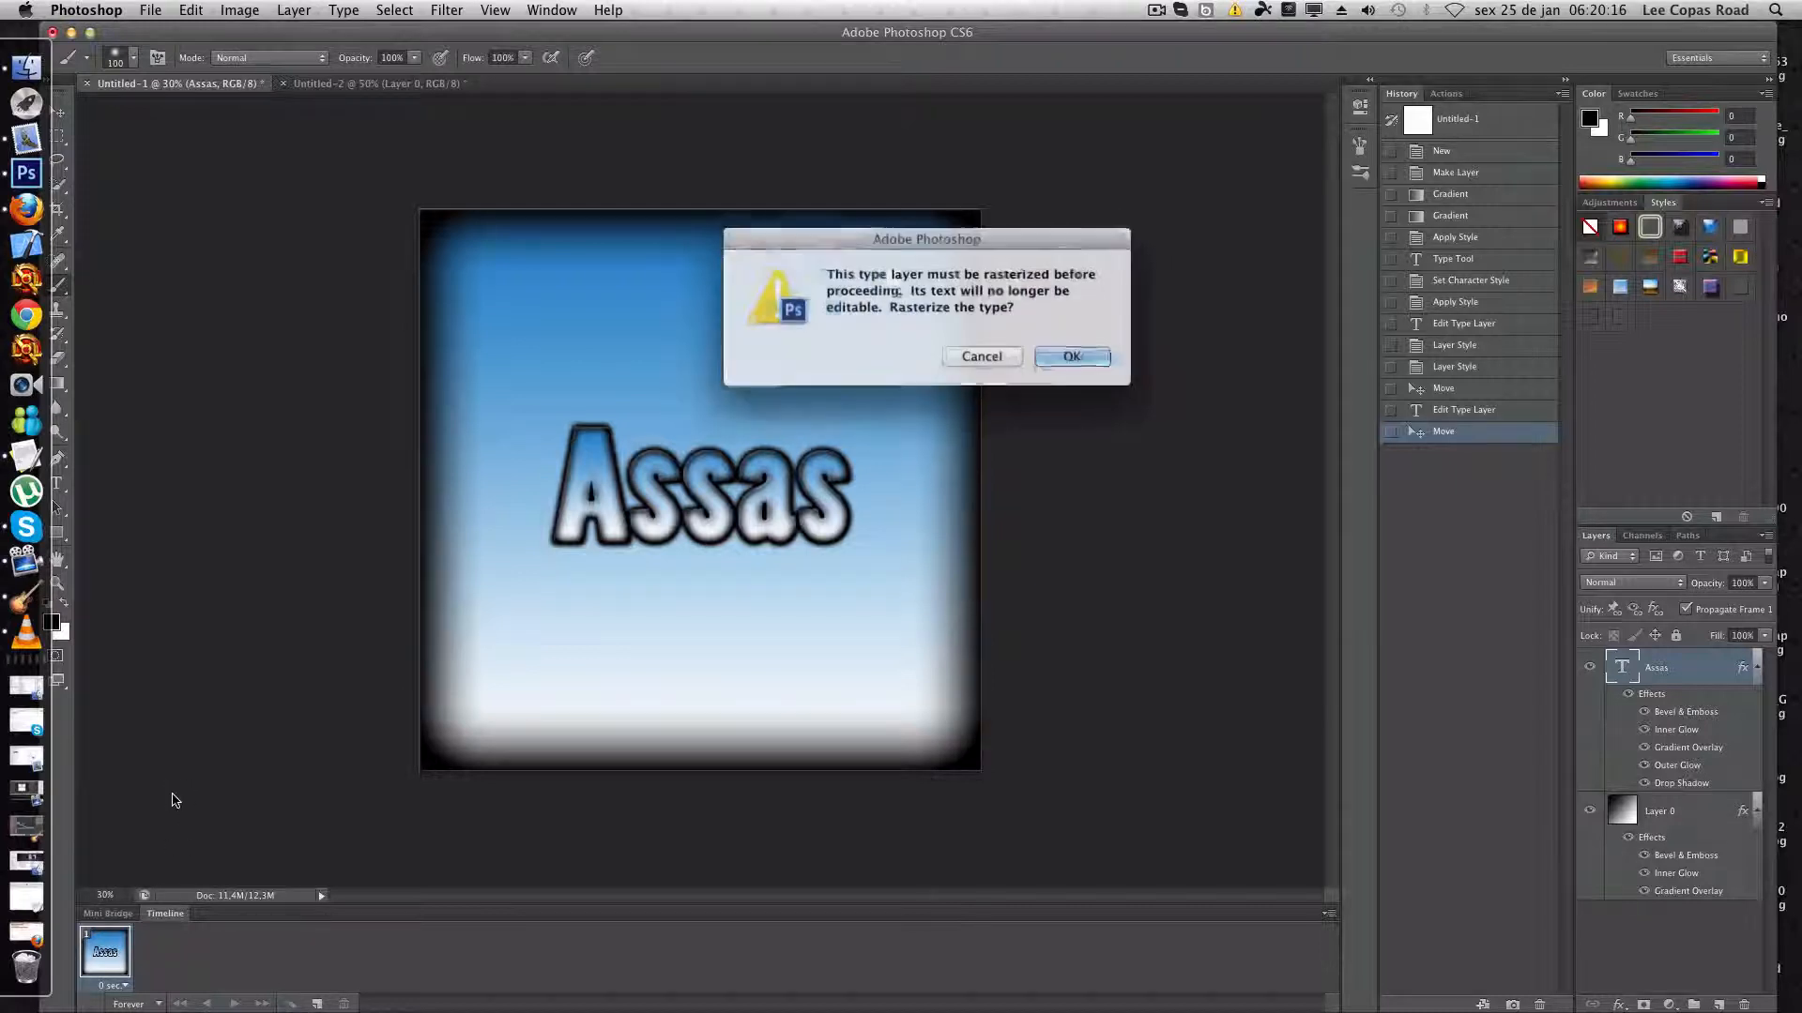
pyautogui.click(1064, 362)
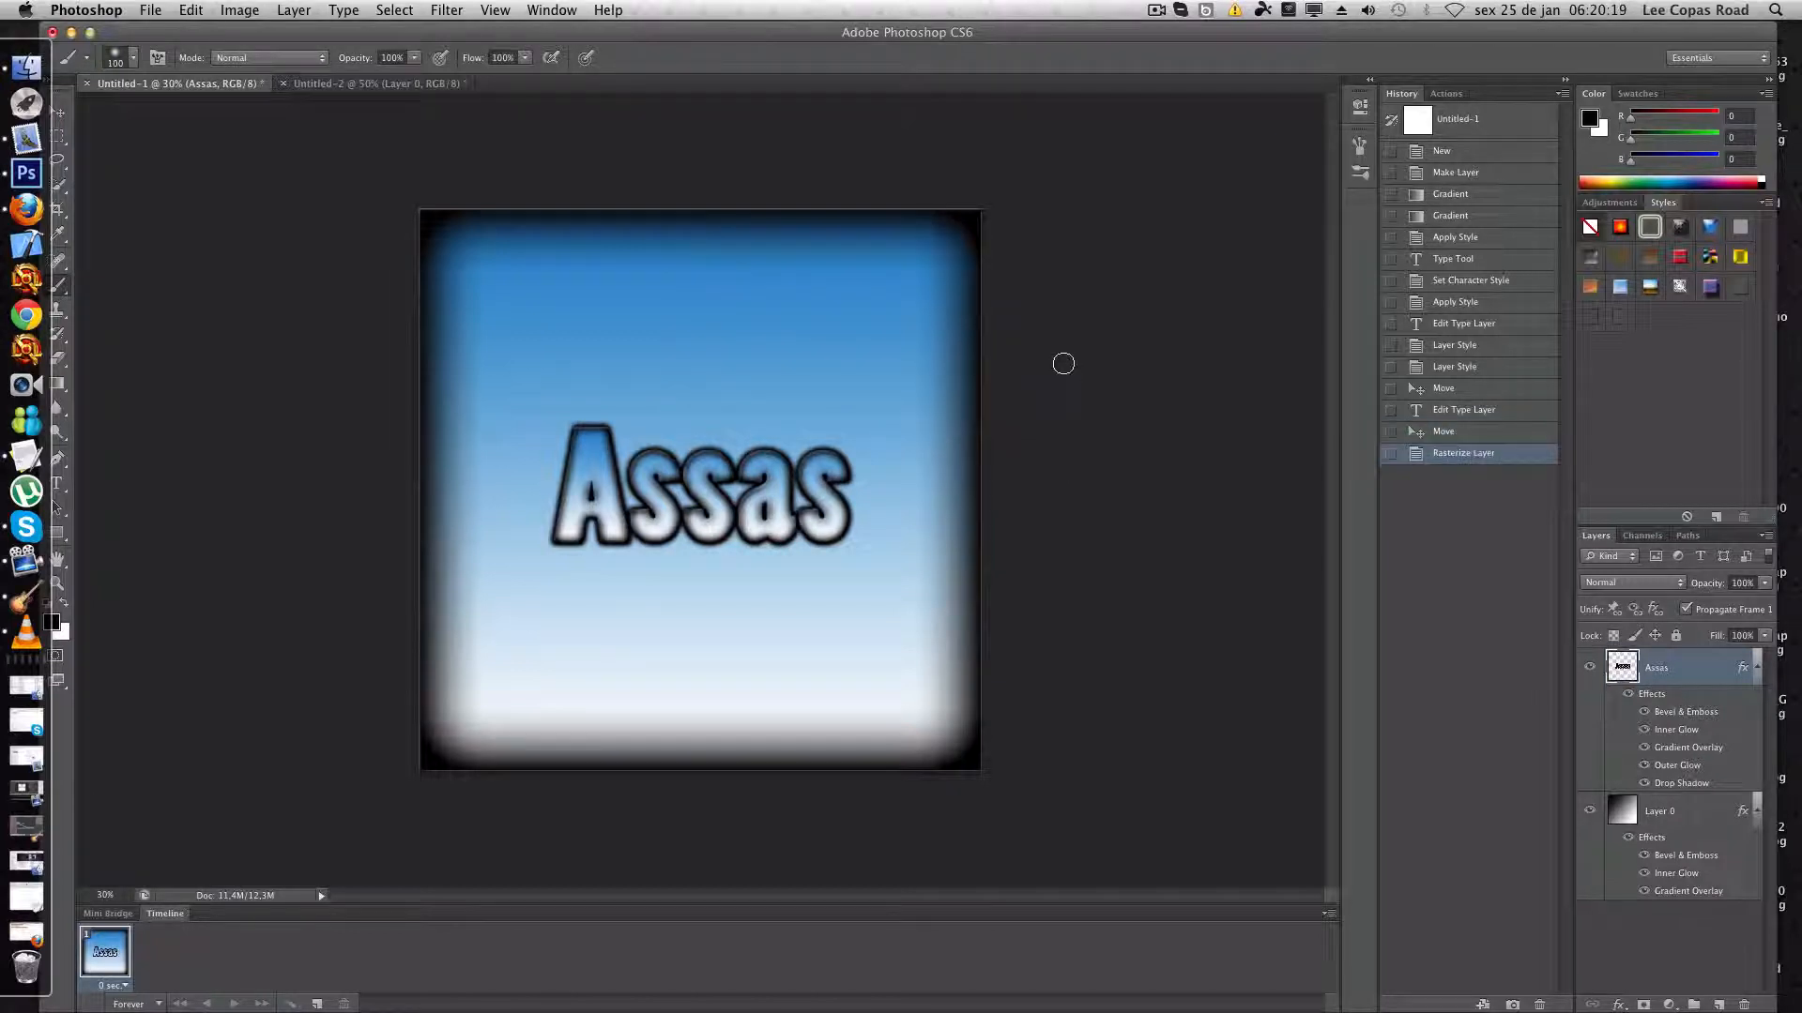